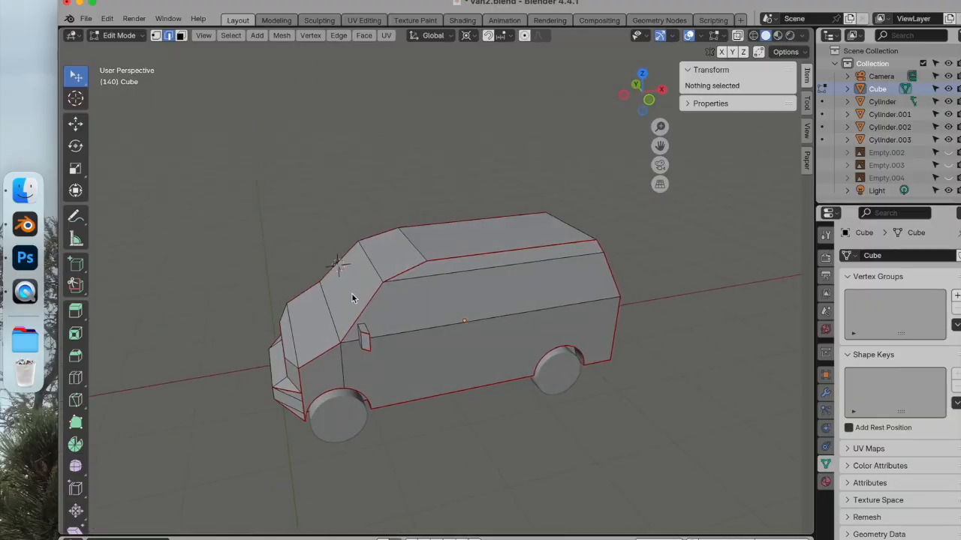
# Step: Switch the van body from Edit Mode to Object Mode
pyautogui.click(114, 36)
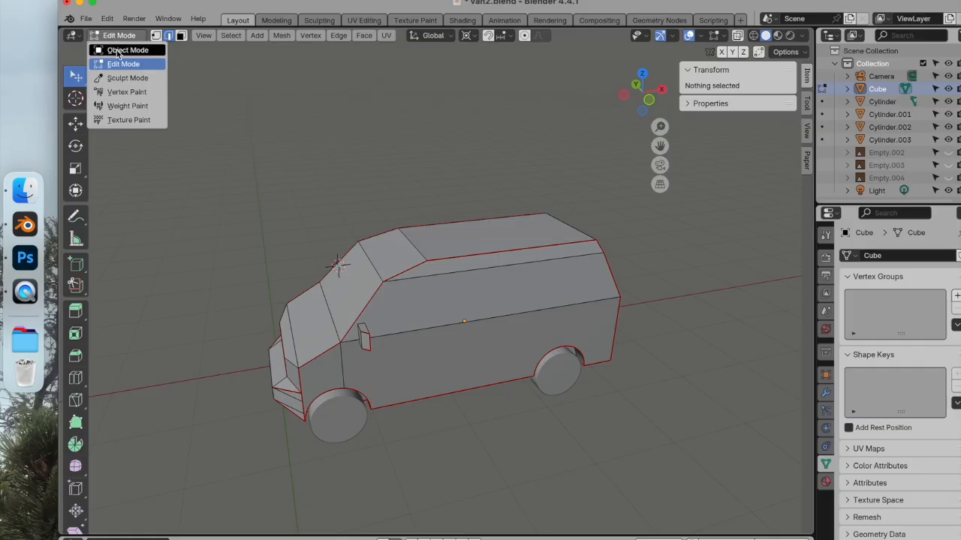
pyautogui.click(128, 49)
pyautogui.scroll(-2, 365, 242)
pyautogui.scroll(2, 365, 242)
pyautogui.moveTo(368, 343); pyautogui.dragTo(432, 318, button='middle')
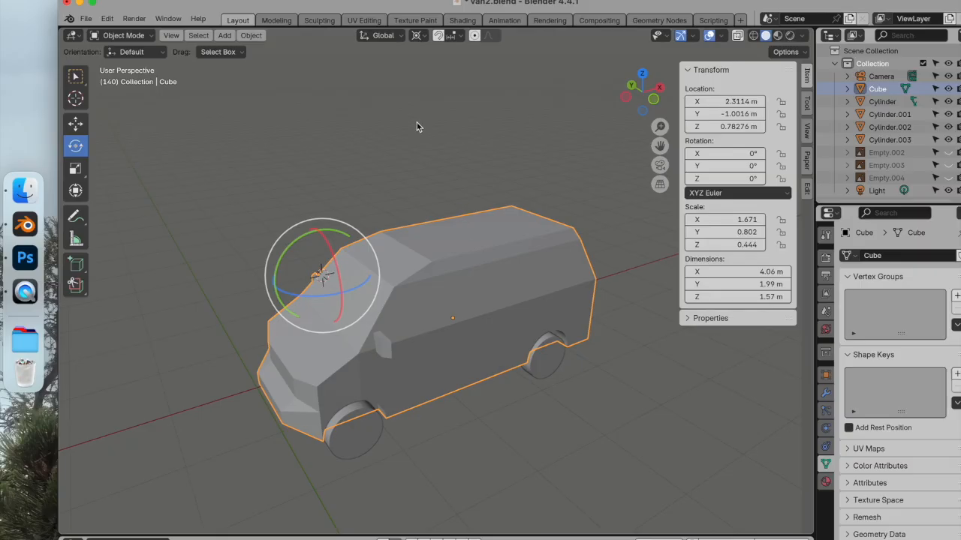
# Step: Open the UV Editing workspace for the van body and slightly widen the 3D viewport beside the UV editor
pyautogui.click(364, 21)
pyautogui.scroll(4, 578, 248)
pyautogui.moveTo(602, 287); pyautogui.dragTo(665, 333, button='middle')
pyautogui.scroll(2, 665, 333)
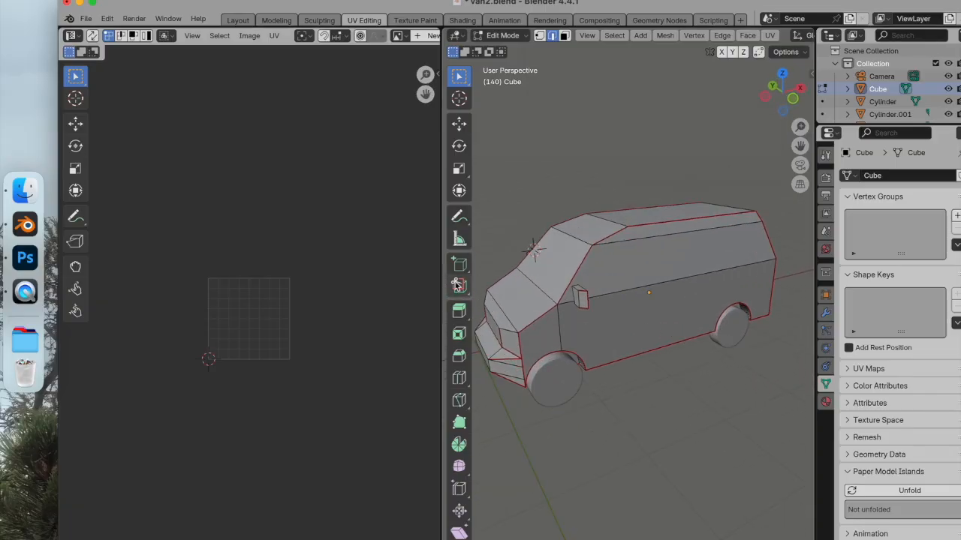
pyautogui.moveTo(442, 285)
pyautogui.mouseDown()
pyautogui.moveTo(343, 289)
pyautogui.moveTo(467, 290)
pyautogui.moveTo(433, 293)
pyautogui.mouseUp()
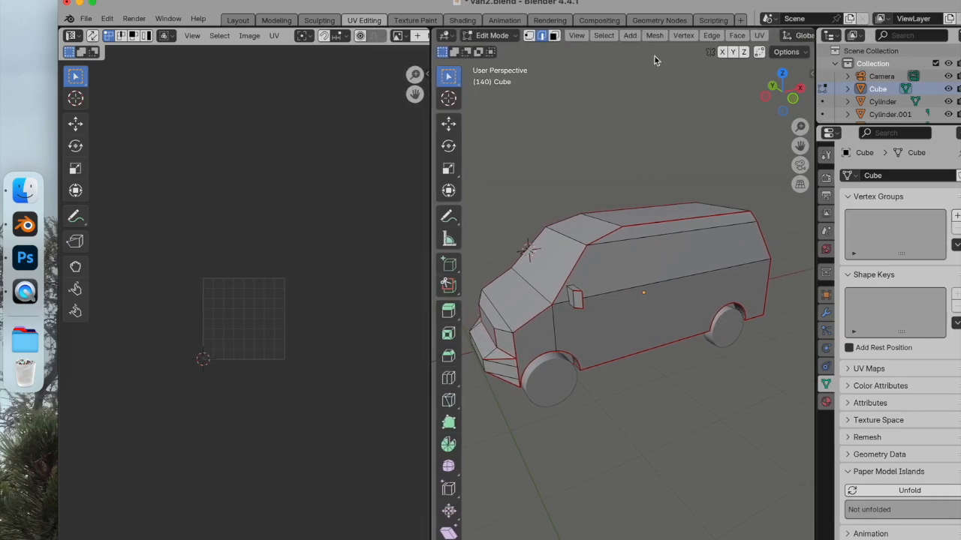
pyautogui.moveTo(639, 244); pyautogui.dragTo(670, 225, button='middle')
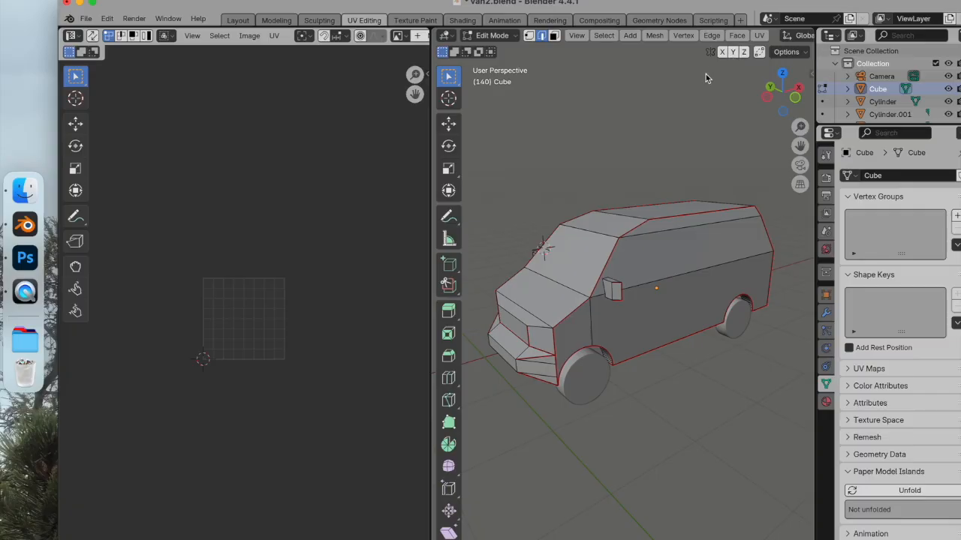
# Step: Select the entire van body mesh so that its UVs display in the UV editor
pyautogui.click(612, 36)
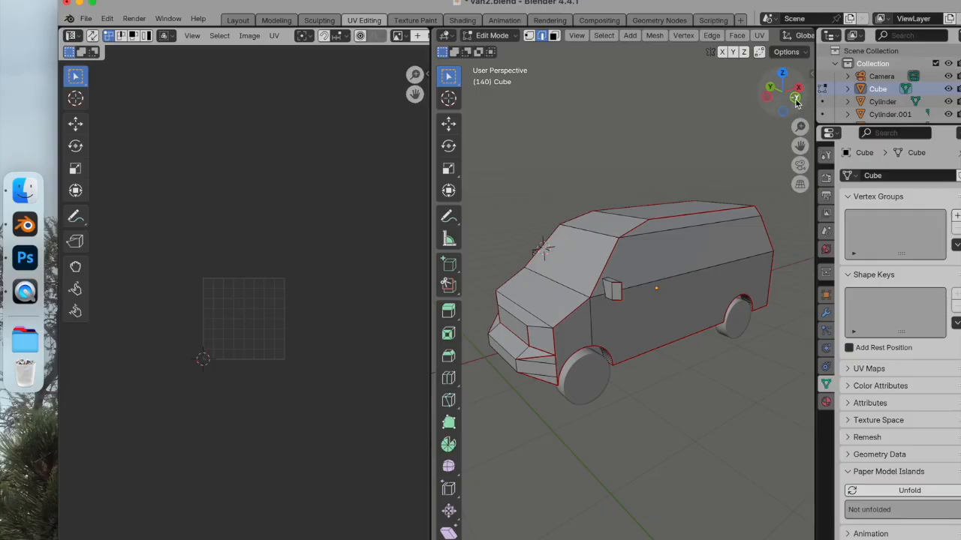
pyautogui.click(602, 36)
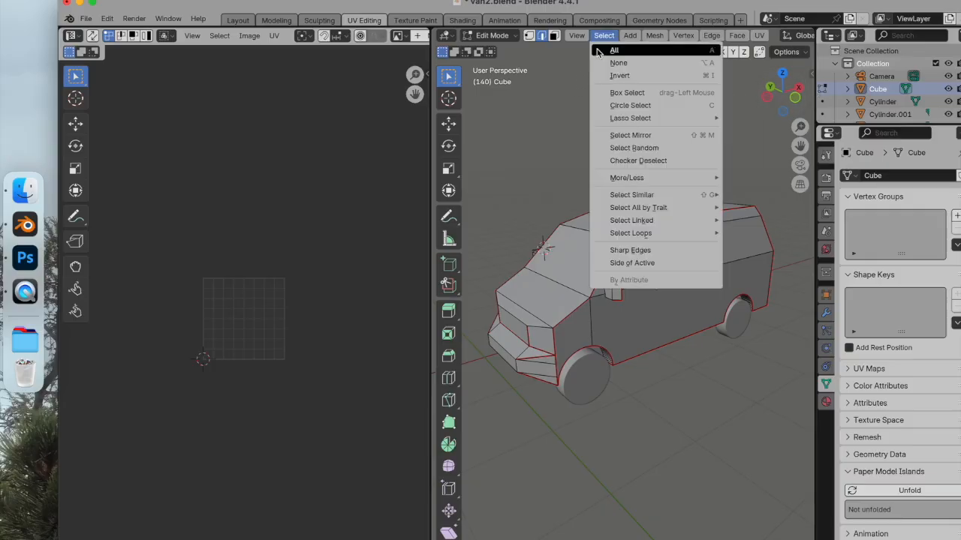
pyautogui.click(601, 49)
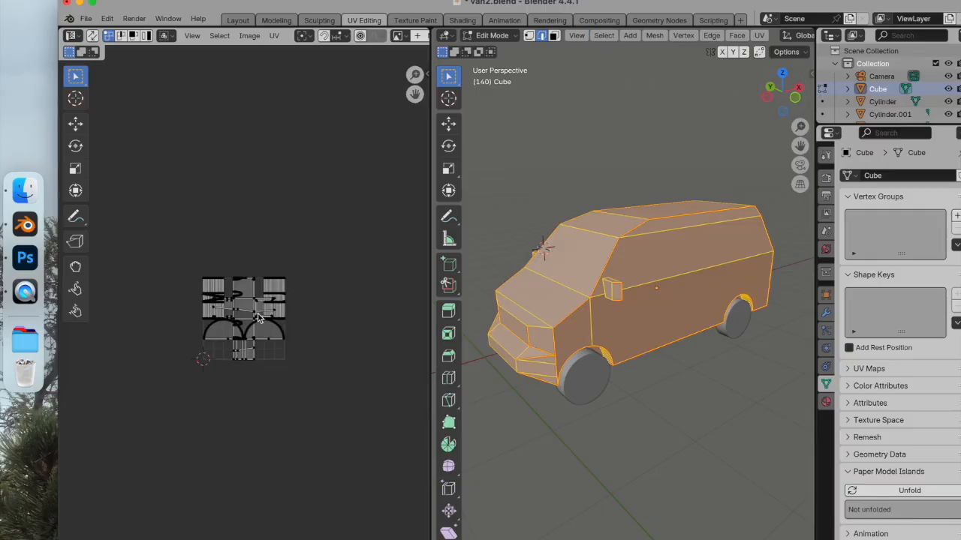
pyautogui.scroll(4, 258, 318)
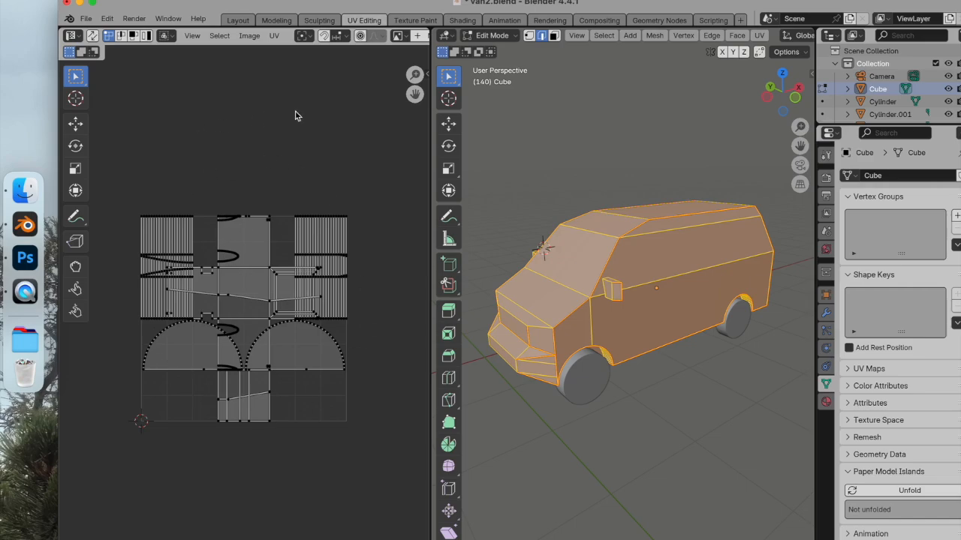
# Step: Try a Smart UV Project unwrap of the van body with an island margin of 0.1, and undo it
pyautogui.click(760, 35)
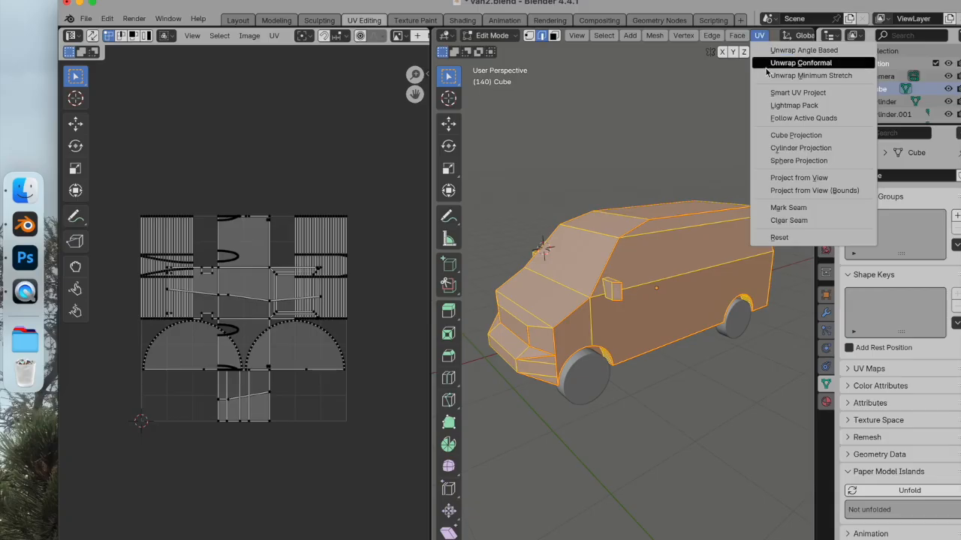
pyautogui.click(797, 93)
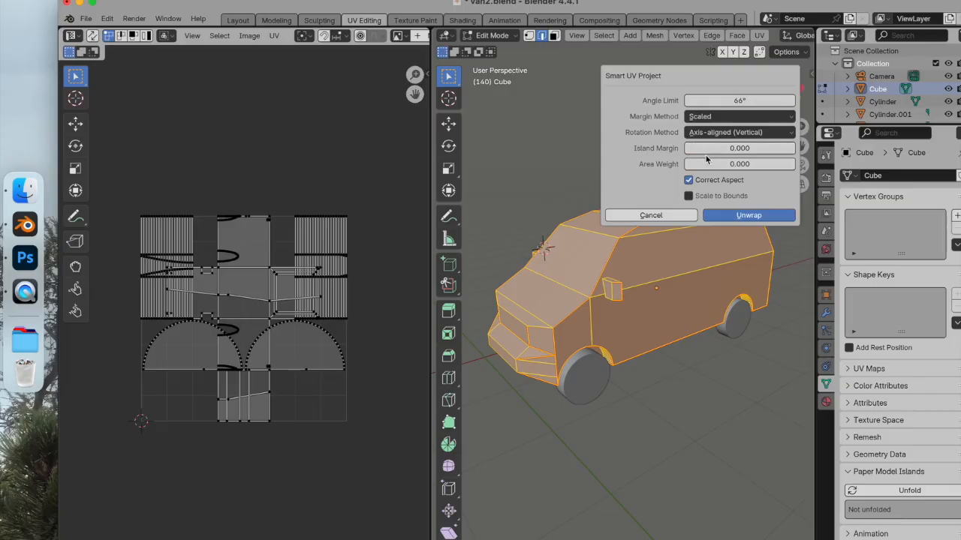
pyautogui.click(759, 154)
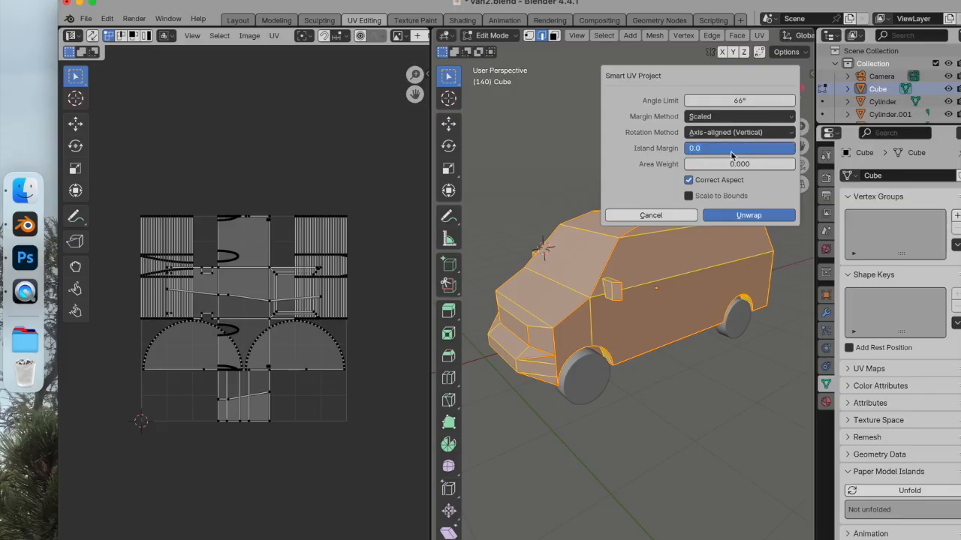
pyautogui.write('0.1')
pyautogui.press('Return')
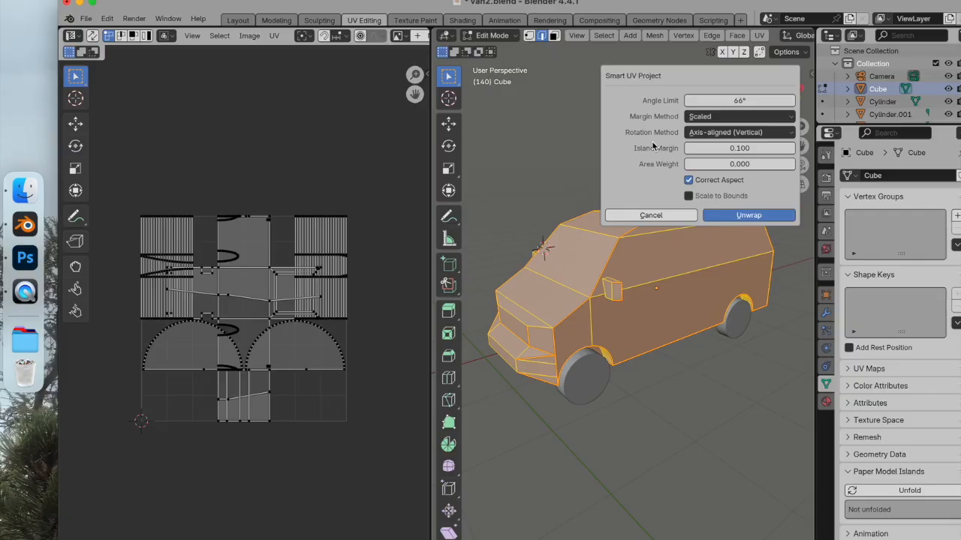
pyautogui.click(758, 215)
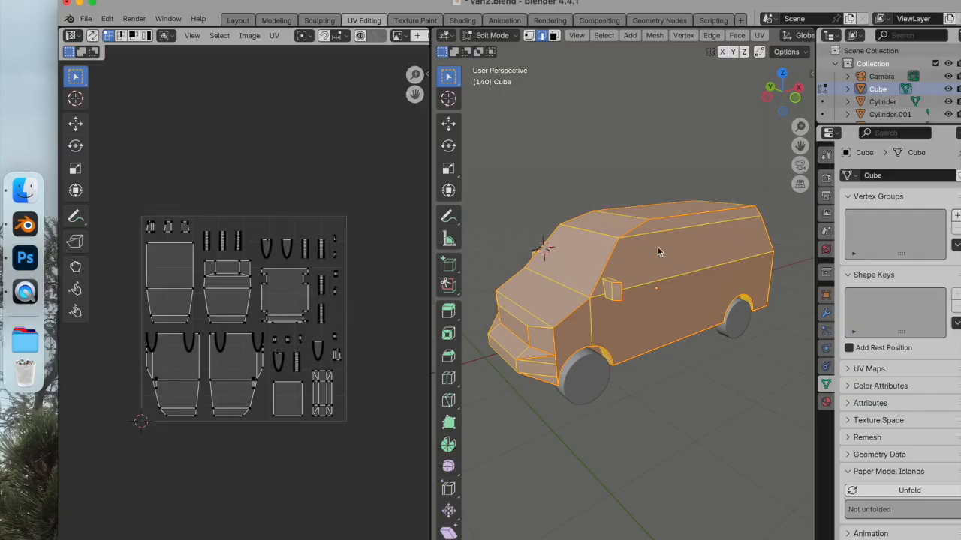
pyautogui.hotkey('ctrl', 'z')
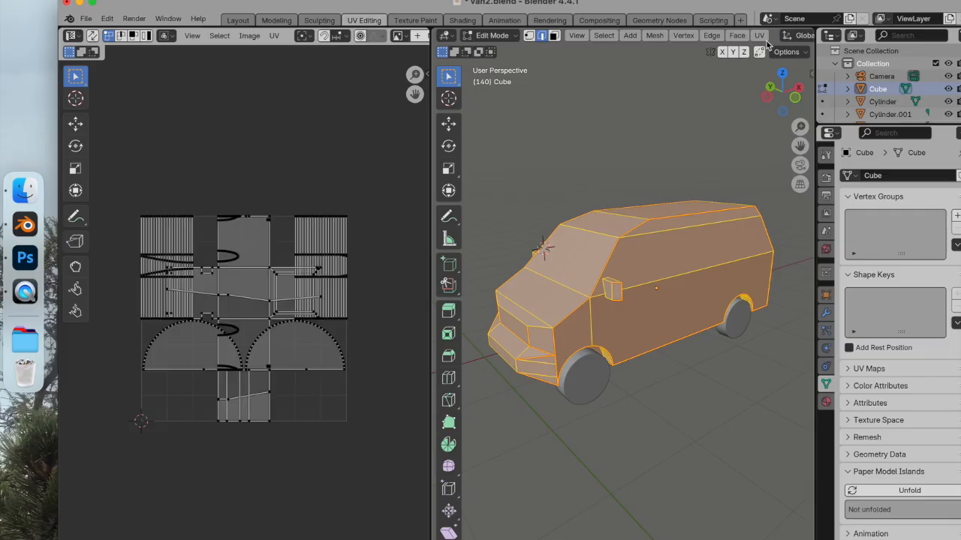
# Step: Unwrap the van body with Smart UV Project using an island margin of 0.01
pyautogui.click(760, 36)
pyautogui.click(781, 92)
pyautogui.click(729, 145)
pyautogui.write('0.01')
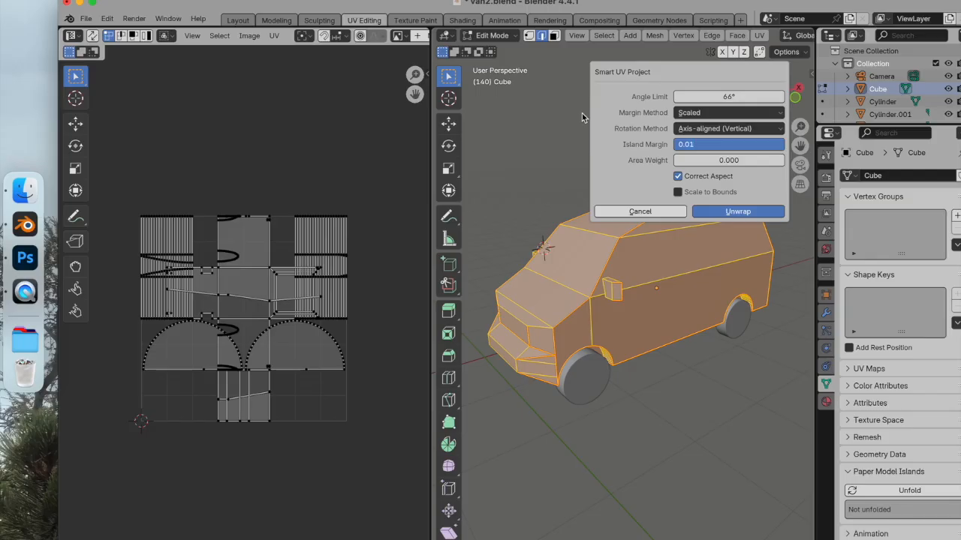
pyautogui.click(738, 211)
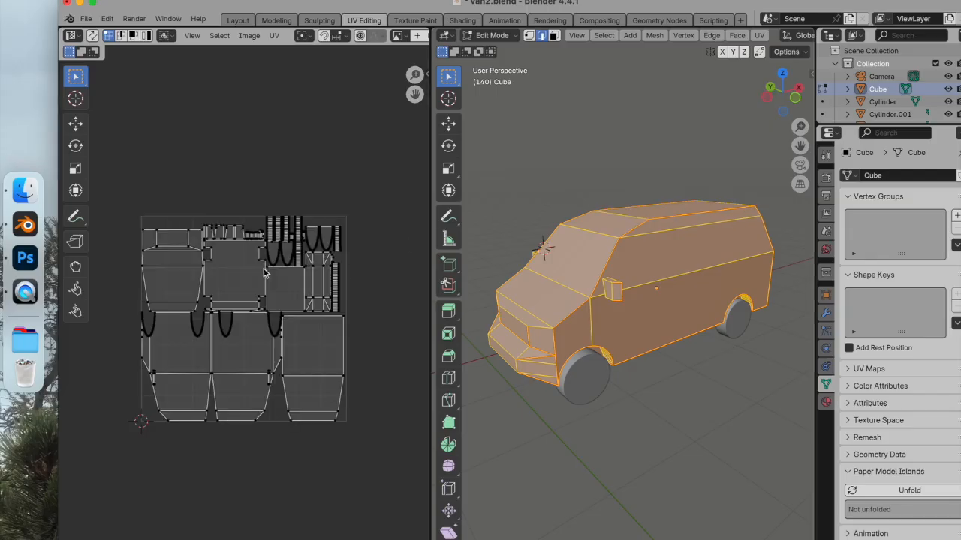
# Step: Examine the unwrapped UV islands of the van body and the spacing between them
pyautogui.scroll(5, 262, 269)
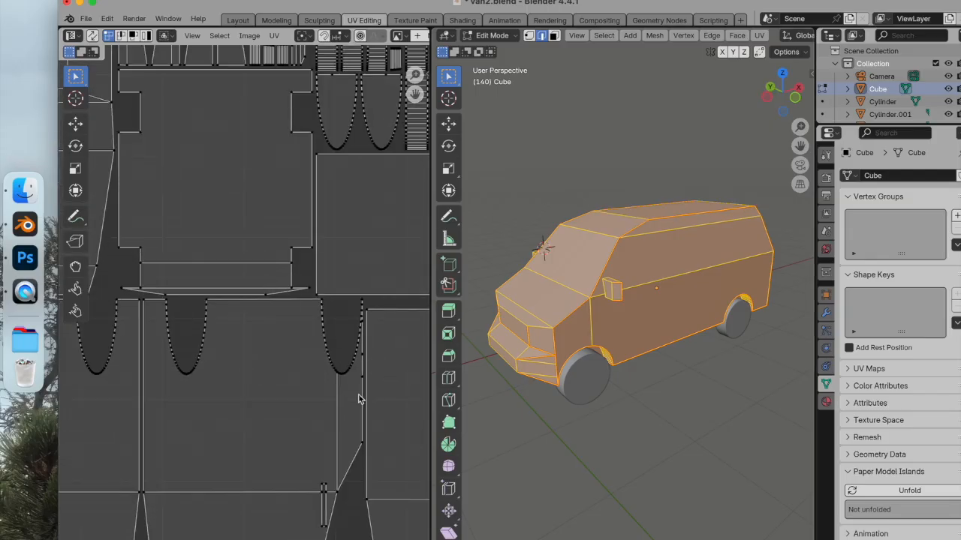
pyautogui.scroll(-2, 337, 393)
pyautogui.scroll(-1, 315, 384)
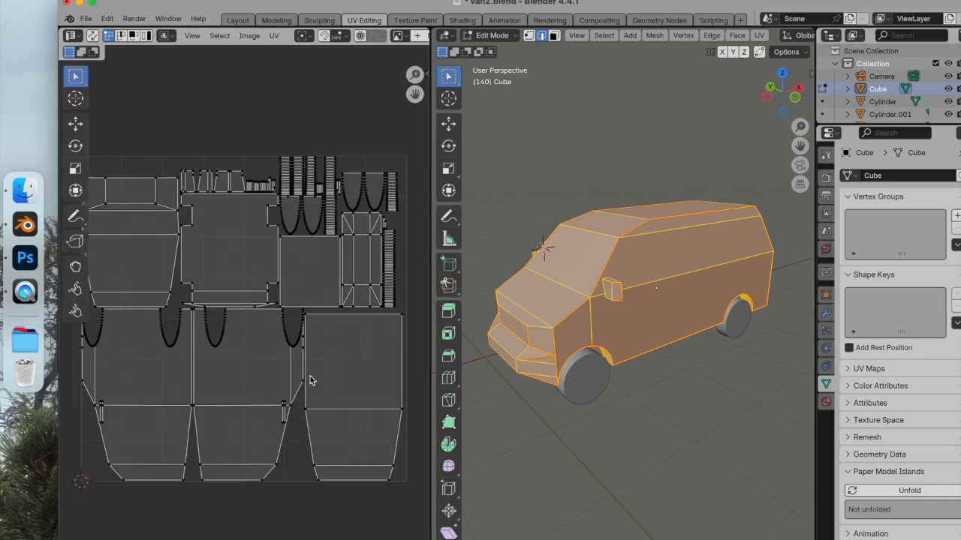
pyautogui.scroll(1, 311, 380)
pyautogui.scroll(-1, 390, 313)
pyautogui.scroll(-1, 316, 326)
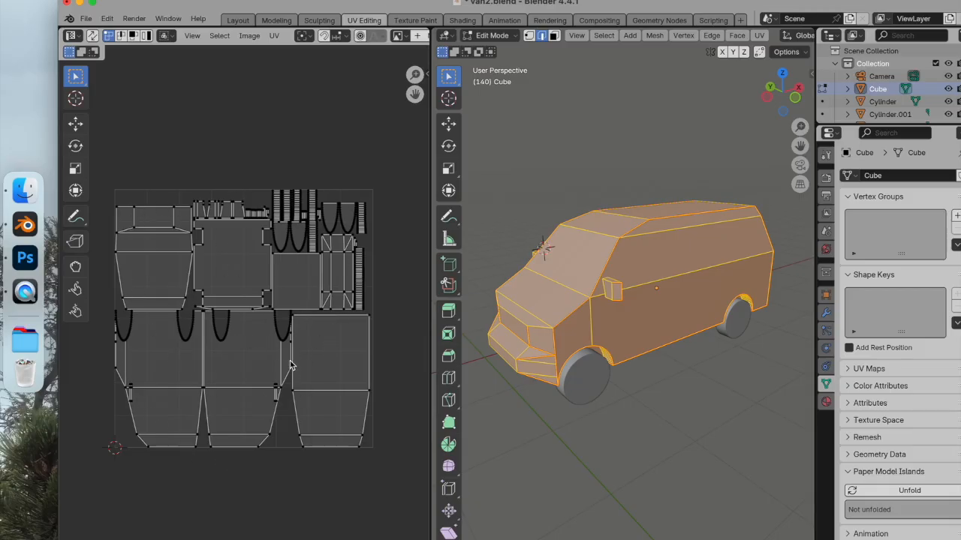
pyautogui.scroll(-1, 409, 254)
pyautogui.scroll(3, 262, 285)
pyautogui.scroll(-2, 230, 290)
pyautogui.scroll(1, 232, 291)
pyautogui.scroll(-1, 231, 291)
pyautogui.scroll(1, 239, 289)
pyautogui.scroll(-1, 331, 240)
# Step: Look at the Unfolded and Unfolded.001 UV maps, and make UVMap the active map again
pyautogui.click(849, 373)
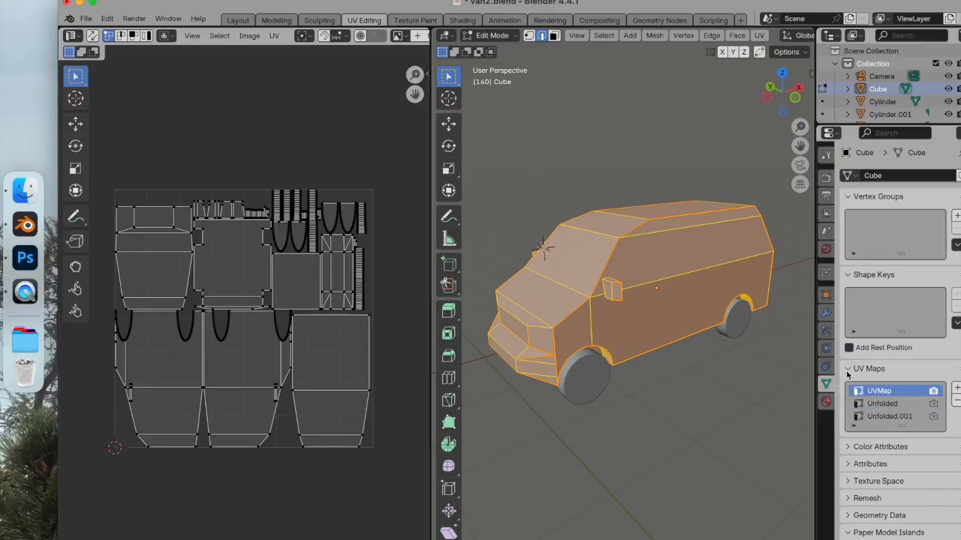
pyautogui.click(894, 405)
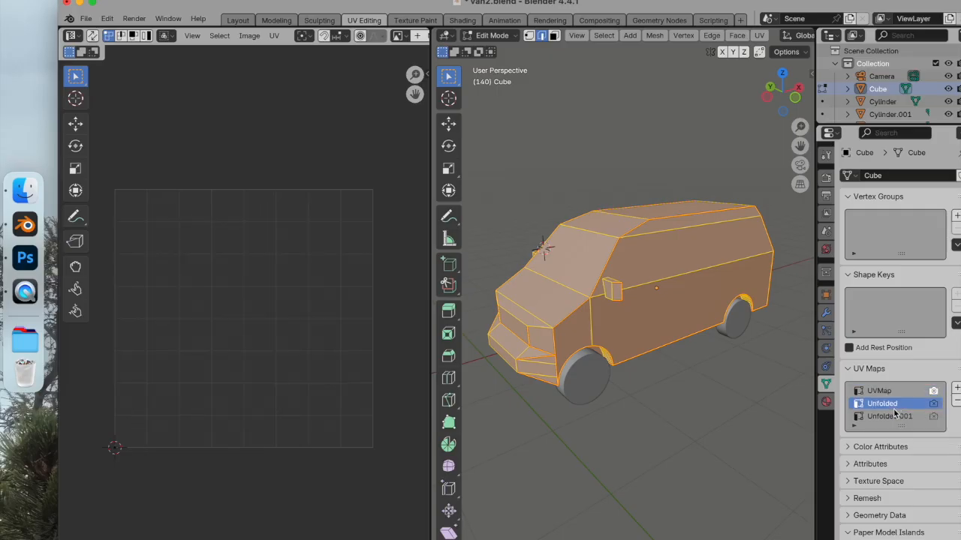
pyautogui.click(894, 417)
pyautogui.click(895, 404)
pyautogui.click(891, 391)
pyautogui.click(852, 370)
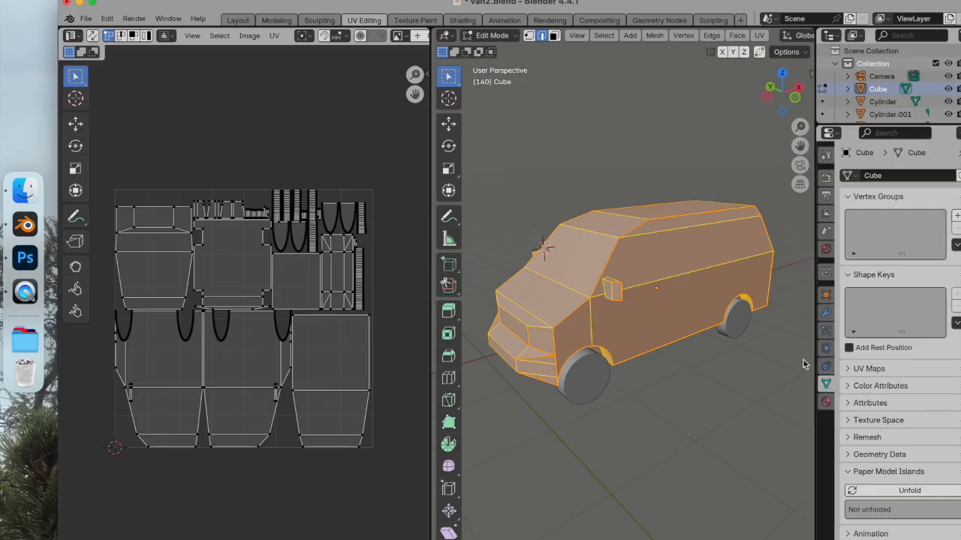
pyautogui.click(844, 370)
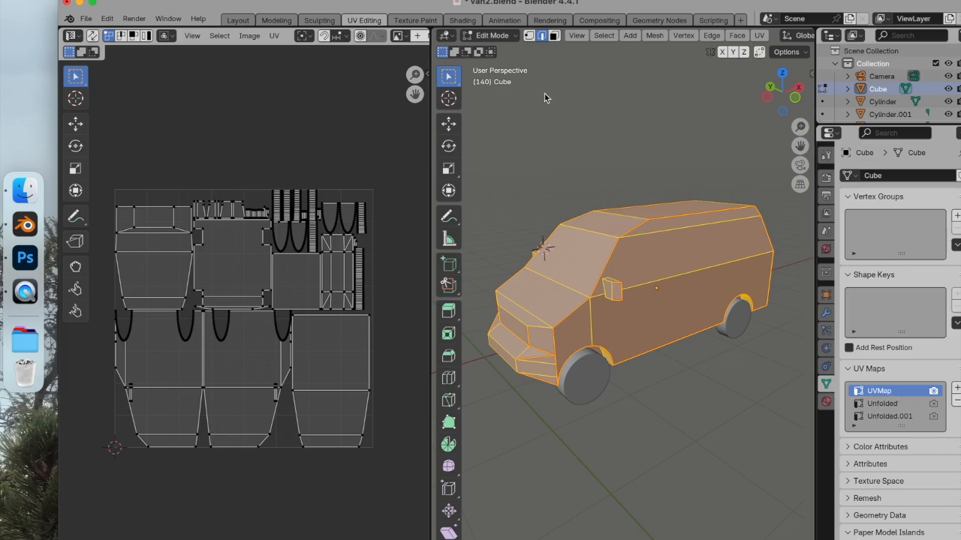
# Step: Open the Texture Paint workspace and frame the van in the 3D viewport
pyautogui.click(414, 20)
pyautogui.moveTo(633, 307); pyautogui.dragTo(698, 302, button='middle')
pyautogui.keyDown('shift'); pyautogui.moveTo(727, 274); pyautogui.dragTo(644, 306, button='middle'); pyautogui.keyUp('shift')
pyautogui.scroll(4, 597, 311)
pyautogui.scroll(1, 666, 306)
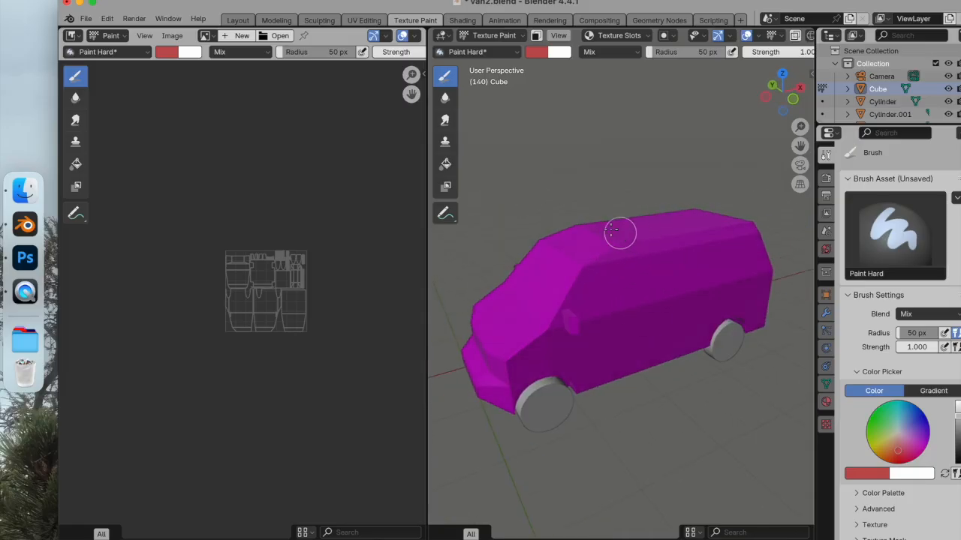
# Step: Start adding a Base Color paint slot to the van body, keeping the texture slot mode on Material
pyautogui.click(643, 38)
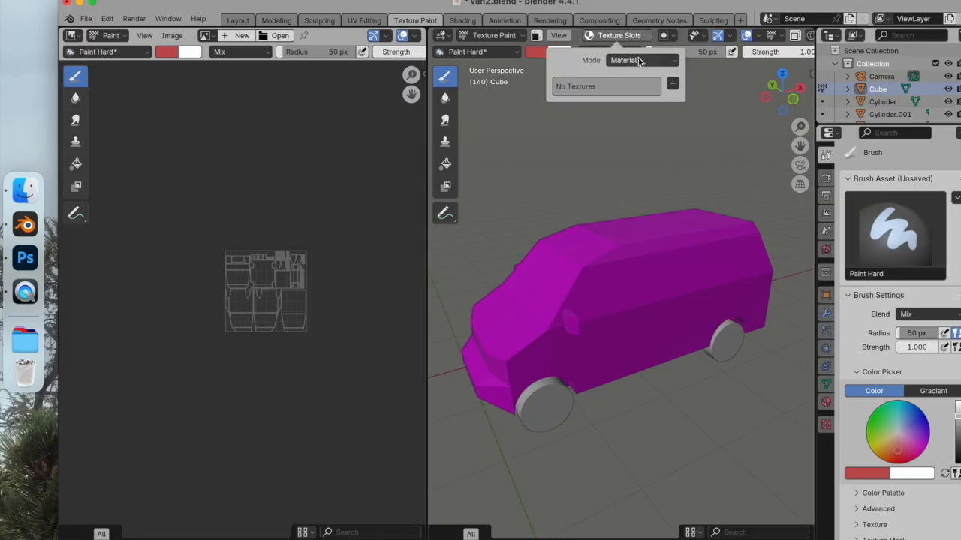
pyautogui.click(658, 62)
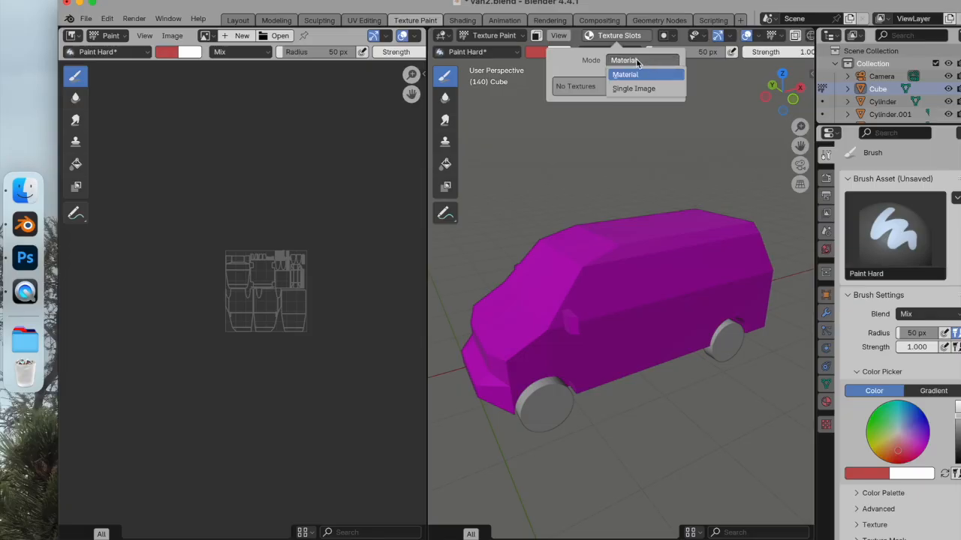
pyautogui.click(643, 61)
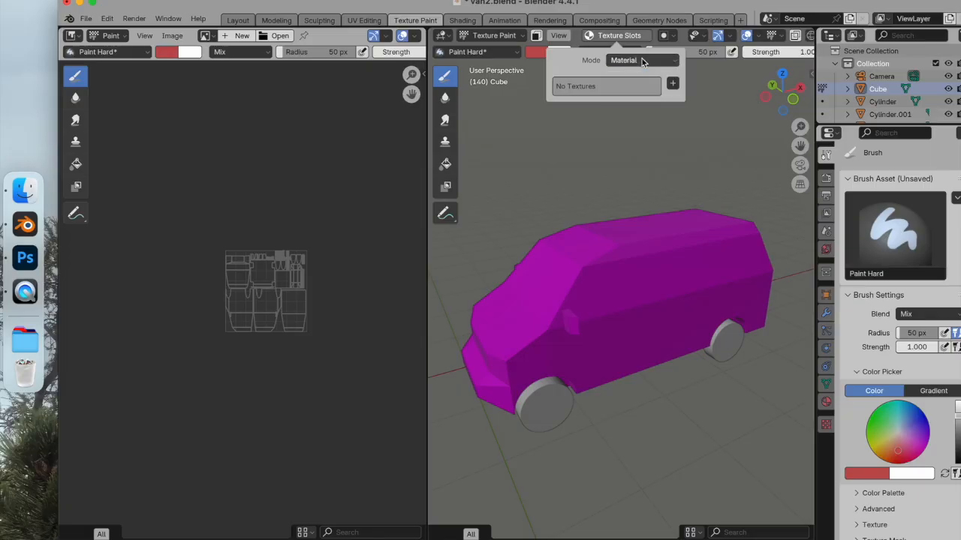
pyautogui.click(673, 85)
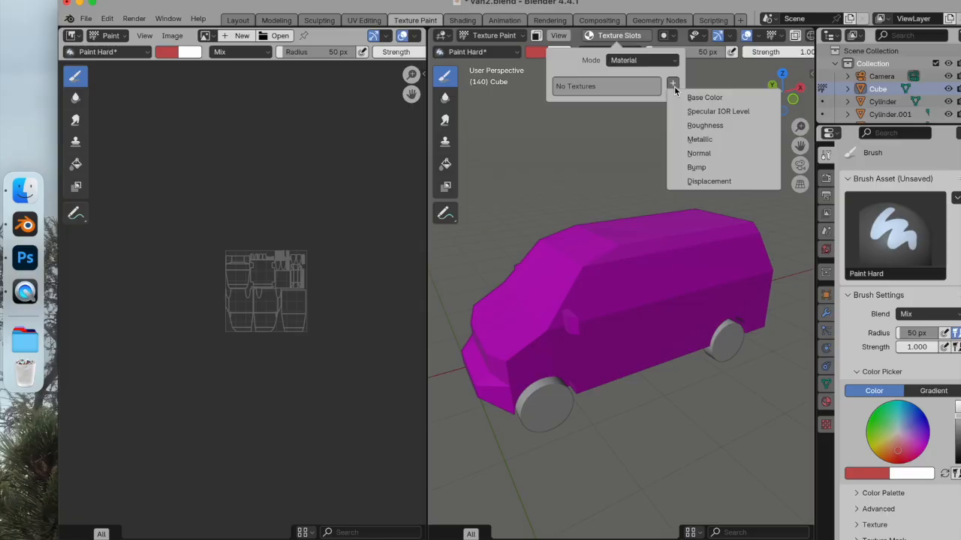
pyautogui.click(673, 87)
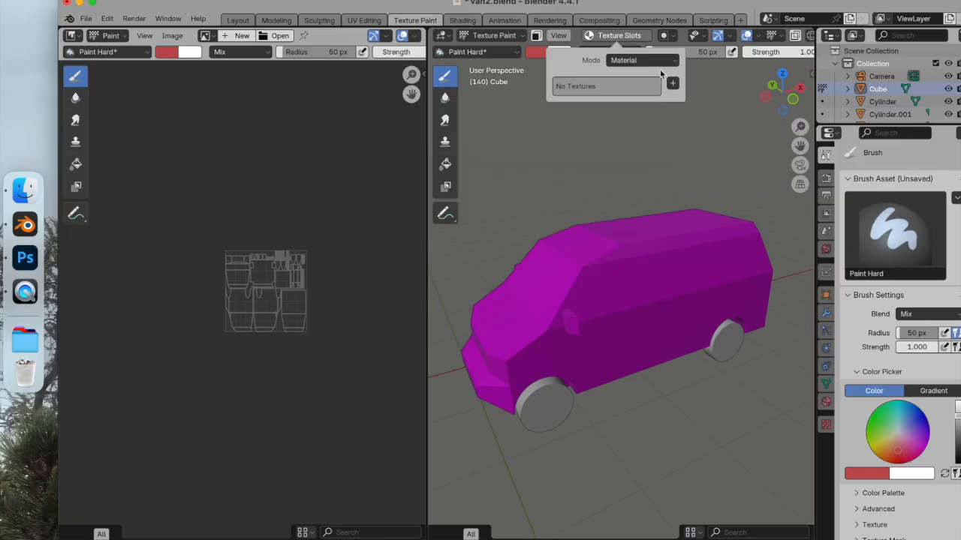
pyautogui.click(673, 84)
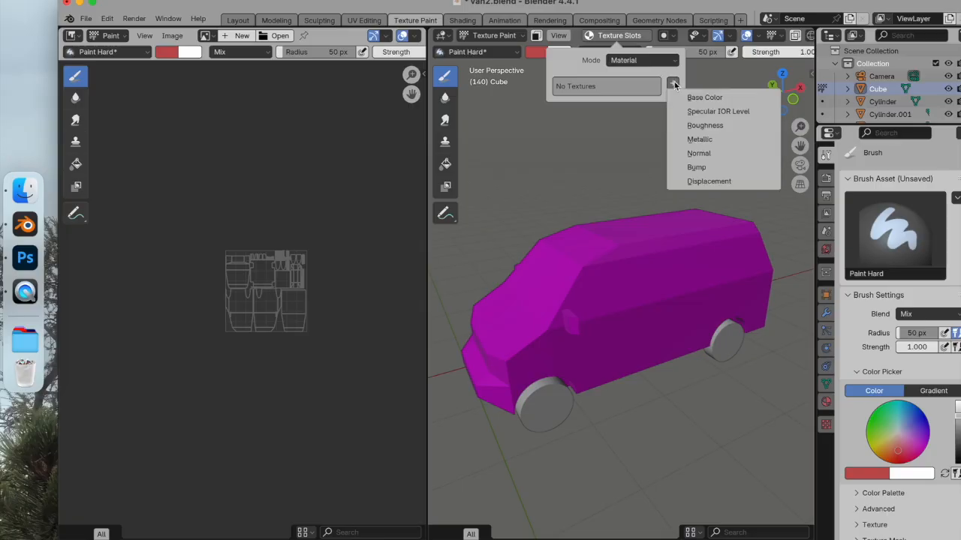
pyautogui.click(713, 98)
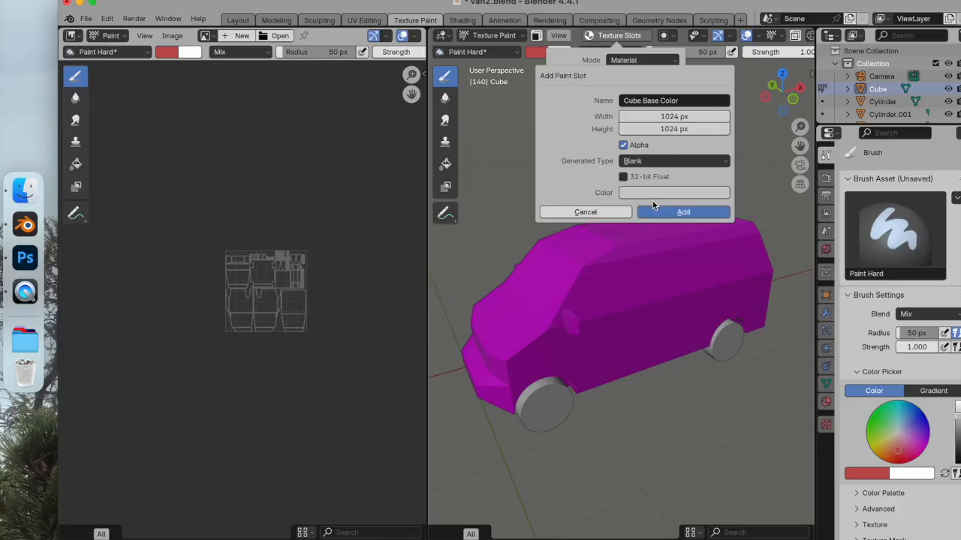
# Step: Add the Base Color paint slot named van-texture to the van body with a mid-grey fill color
pyautogui.click(661, 192)
pyautogui.moveTo(736, 224); pyautogui.dragTo(735, 238)
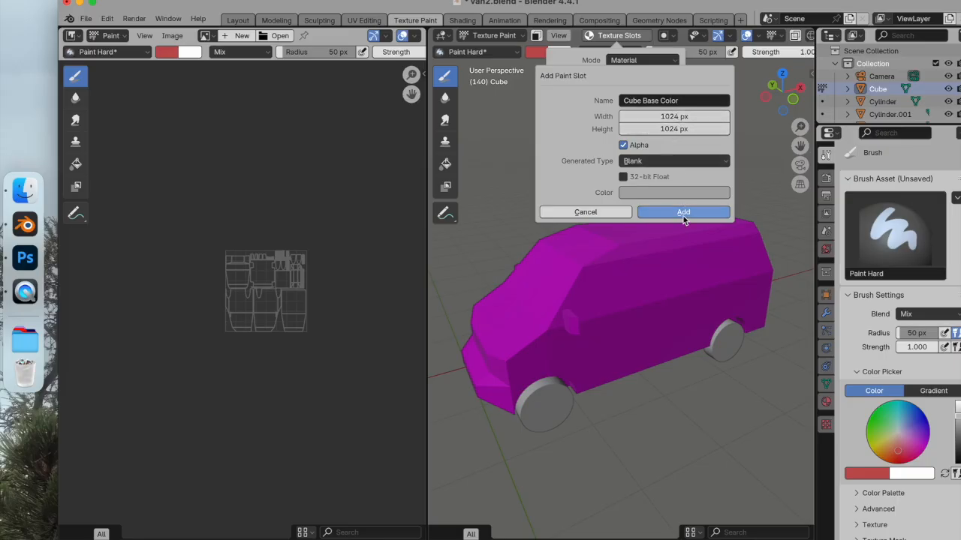
pyautogui.click(684, 101)
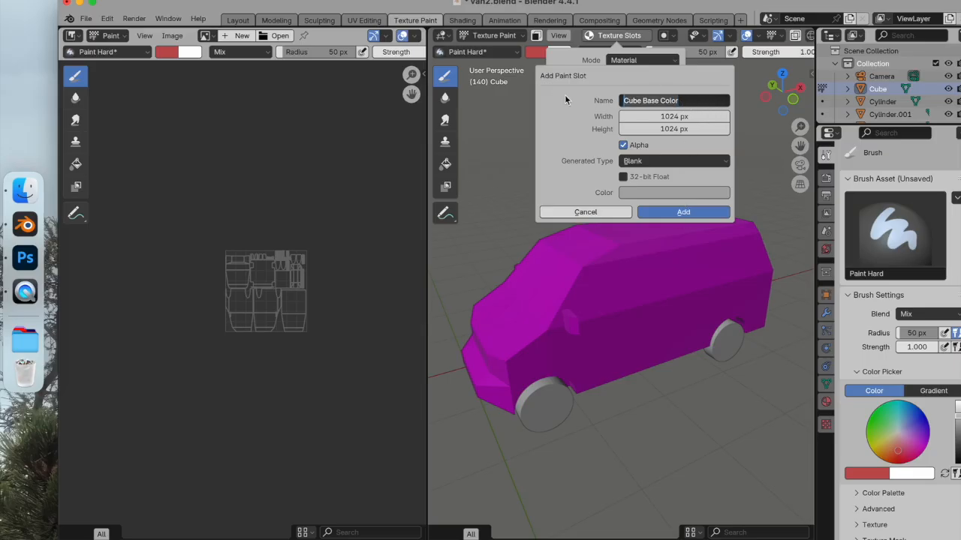
pyautogui.write('van-texture')
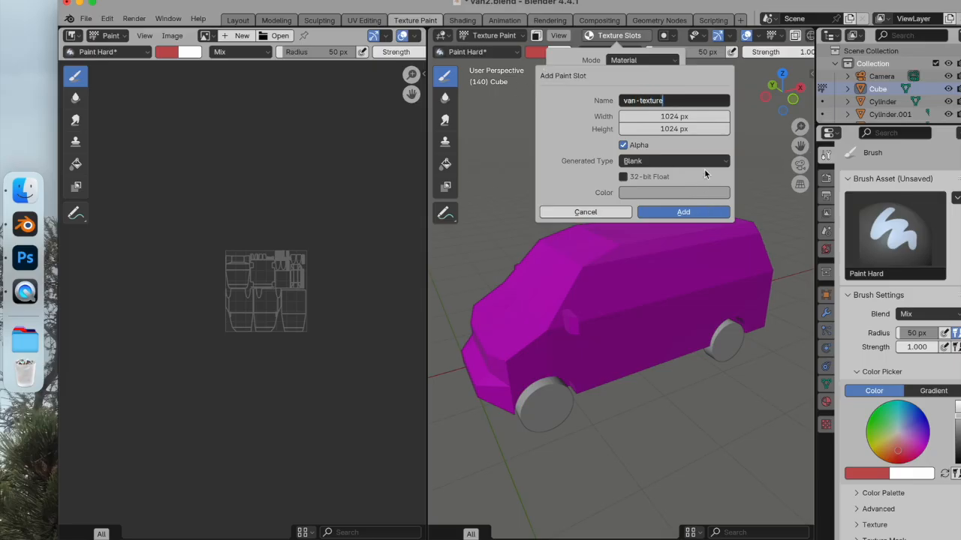
pyautogui.press('Return')
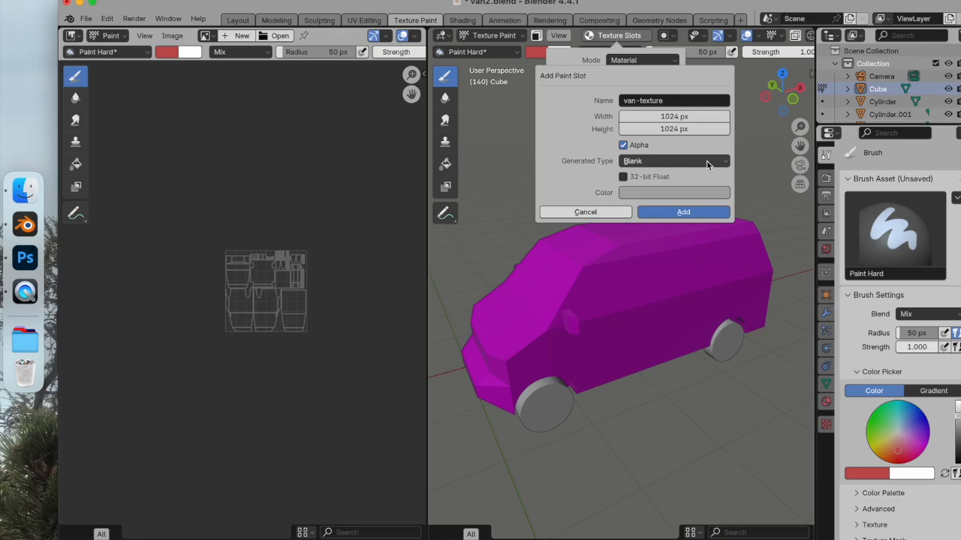
pyautogui.click(683, 212)
# Step: Try red brush strokes across the van's front, windshield, side and roof, and undo them
pyautogui.moveTo(655, 245); pyautogui.dragTo(639, 266, button='middle')
pyautogui.moveTo(646, 328)
pyautogui.mouseDown(button='middle')
pyautogui.moveTo(677, 312)
pyautogui.moveTo(641, 329)
pyautogui.mouseUp(button='middle')
pyautogui.moveTo(644, 343); pyautogui.dragTo(632, 239)
pyautogui.hotkey('ctrl', 'z')
pyautogui.moveTo(497, 342)
pyautogui.mouseDown()
pyautogui.moveTo(501, 325)
pyautogui.moveTo(756, 253)
pyautogui.moveTo(764, 264)
pyautogui.mouseUp()
pyautogui.moveTo(641, 343); pyautogui.dragTo(587, 192)
pyautogui.moveTo(587, 191); pyautogui.dragTo(616, 304, button='middle')
pyautogui.moveTo(615, 313); pyautogui.dragTo(617, 248)
pyautogui.hotkey('ctrl', 'z')
pyautogui.hotkey('ctrl', 'z')
pyautogui.hotkey('ctrl', 'z')
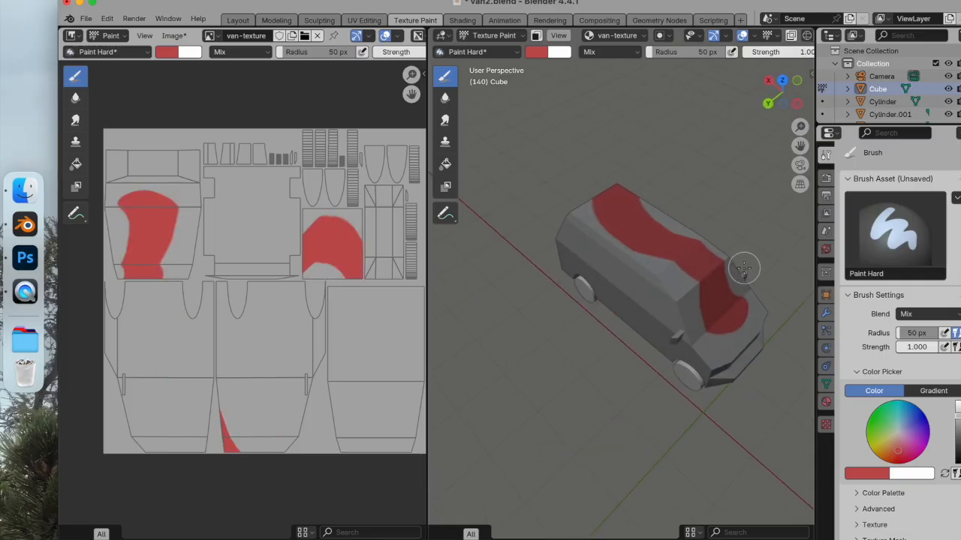
pyautogui.moveTo(746, 266)
pyautogui.mouseDown(button='middle')
pyautogui.moveTo(559, 223)
pyautogui.moveTo(590, 187)
pyautogui.mouseUp(button='middle')
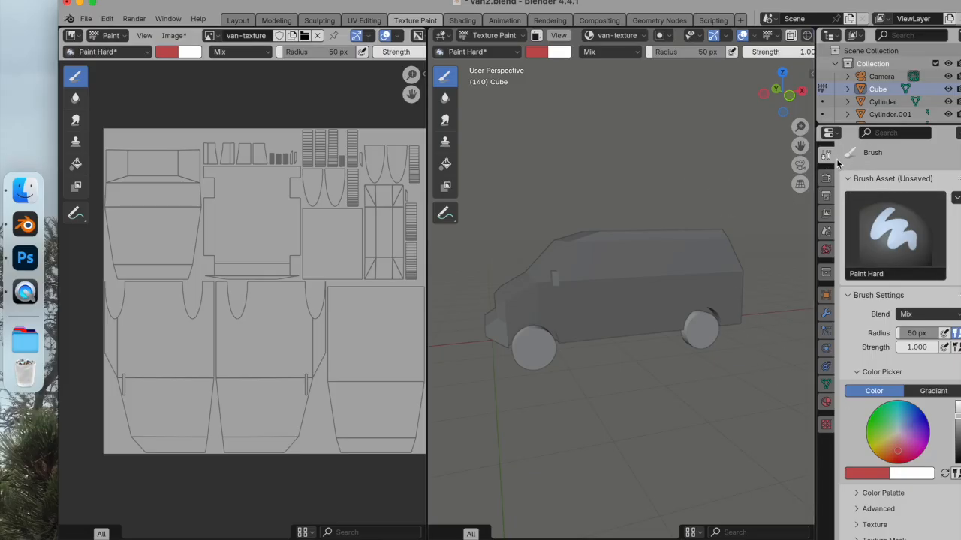
# Step: Paint a red test stroke across the windshield and side panel, and set the brush blend mode to Multiply
pyautogui.scroll(-3, 888, 248)
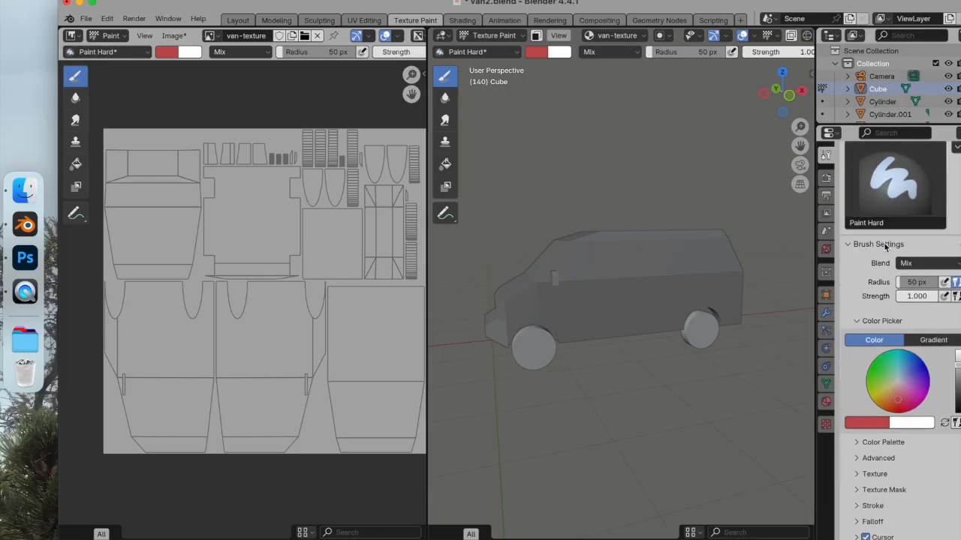
pyautogui.scroll(-1, 885, 247)
pyautogui.moveTo(738, 3); pyautogui.dragTo(725, 0)
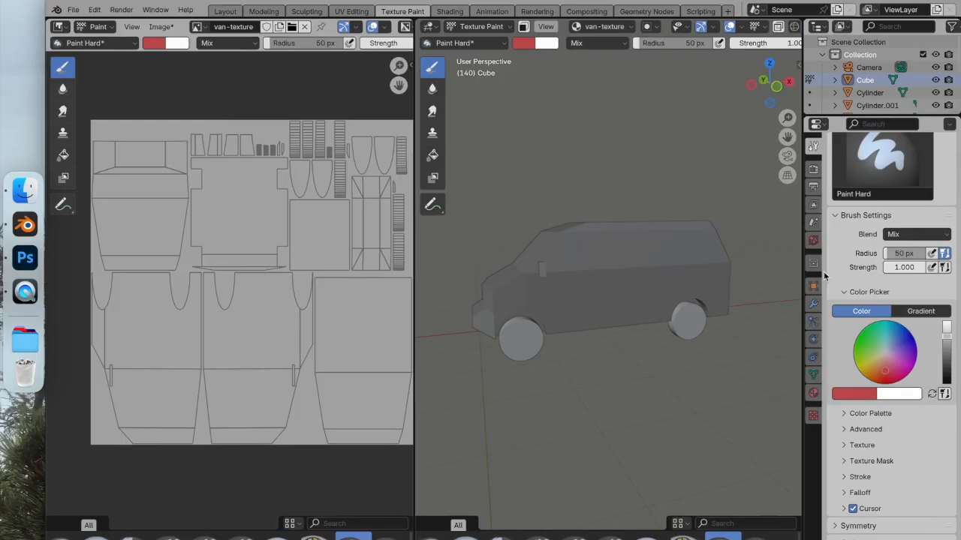
pyautogui.scroll(4, 590, 257)
pyautogui.moveTo(590, 257); pyautogui.dragTo(626, 287, button='middle')
pyautogui.scroll(-6, 626, 287)
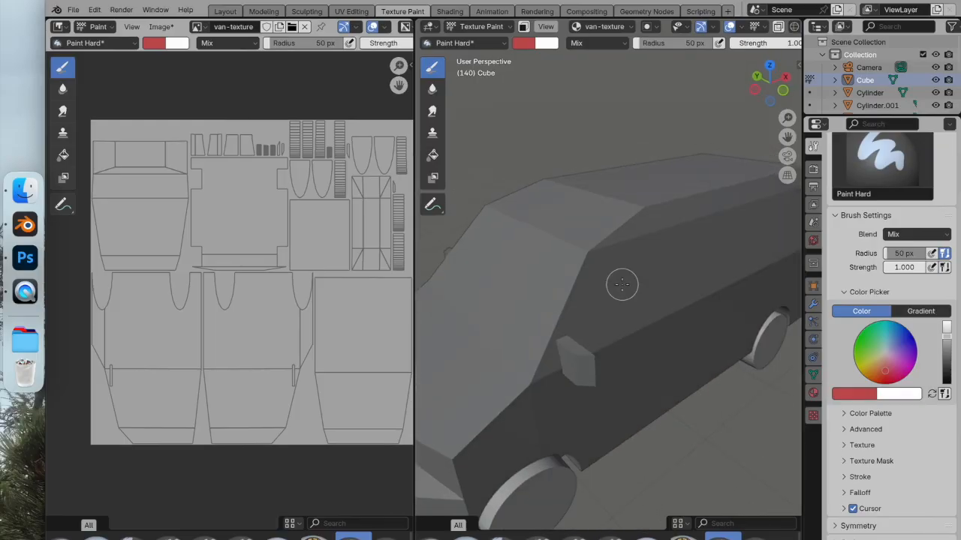
pyautogui.moveTo(556, 281); pyautogui.dragTo(683, 288)
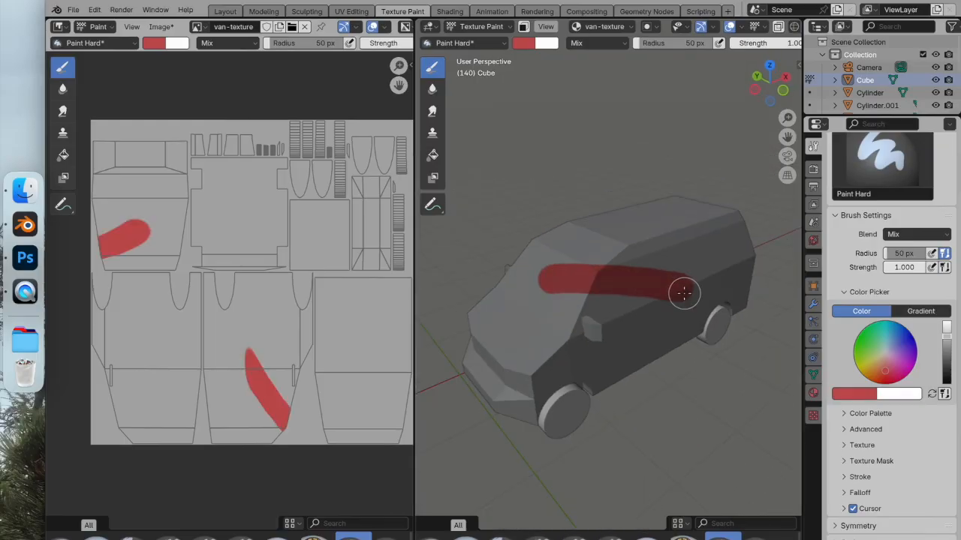
pyautogui.click(903, 235)
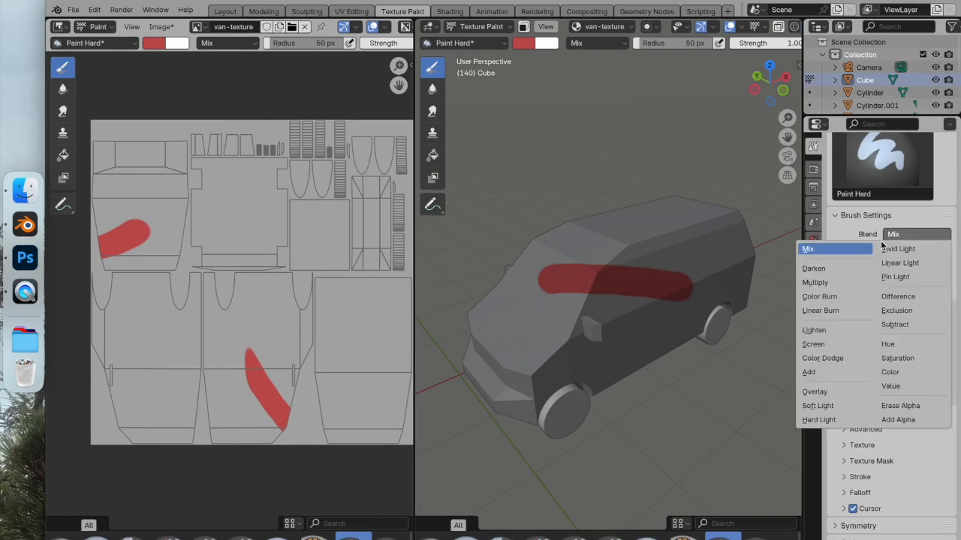
pyautogui.click(815, 282)
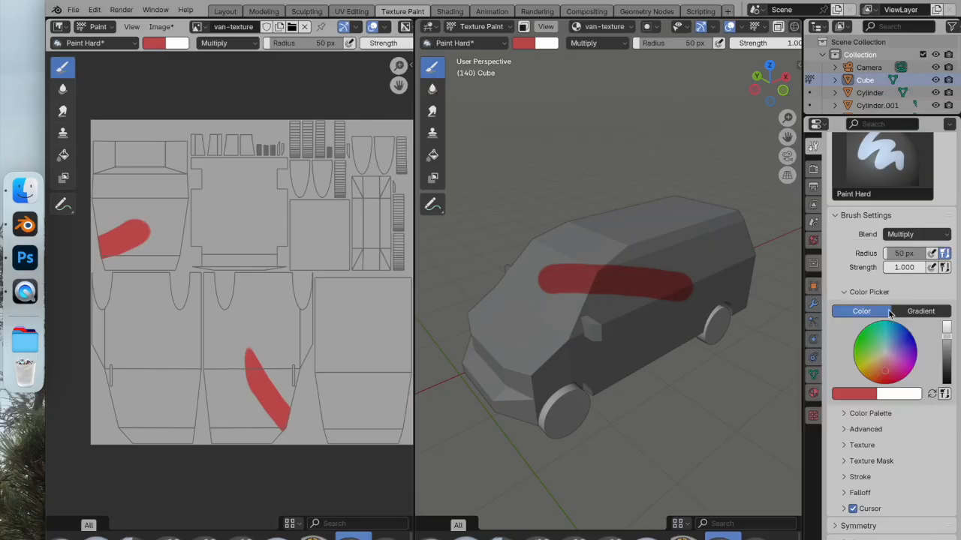
# Step: Pick a yellow-green brush color, undo the test strokes on the van, and set the brush blend mode back to Mix
pyautogui.click(856, 366)
pyautogui.moveTo(630, 323)
pyautogui.mouseDown()
pyautogui.moveTo(622, 243)
pyautogui.moveTo(630, 353)
pyautogui.mouseUp()
pyautogui.moveTo(652, 301)
pyautogui.mouseDown(button='middle')
pyautogui.moveTo(642, 268)
pyautogui.moveTo(593, 262)
pyautogui.moveTo(732, 216)
pyautogui.mouseUp(button='middle')
pyautogui.hotkey('ctrl', 'z')
pyautogui.hotkey('ctrl', 'z')
pyautogui.click(928, 237)
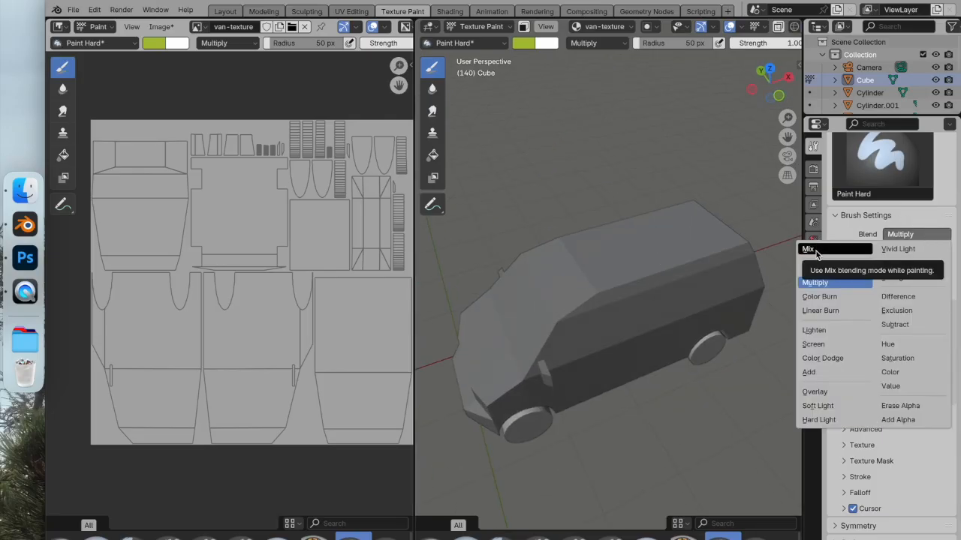
pyautogui.click(815, 251)
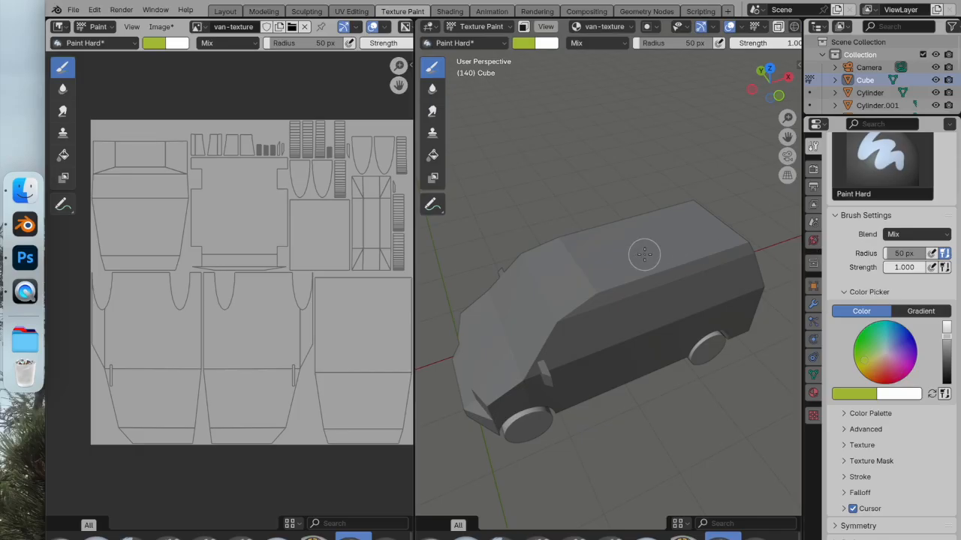
# Step: Try a roof stroke with a 402 px brush radius, undo it, and reduce the radius to 1 px
pyautogui.scroll(3, 585, 269)
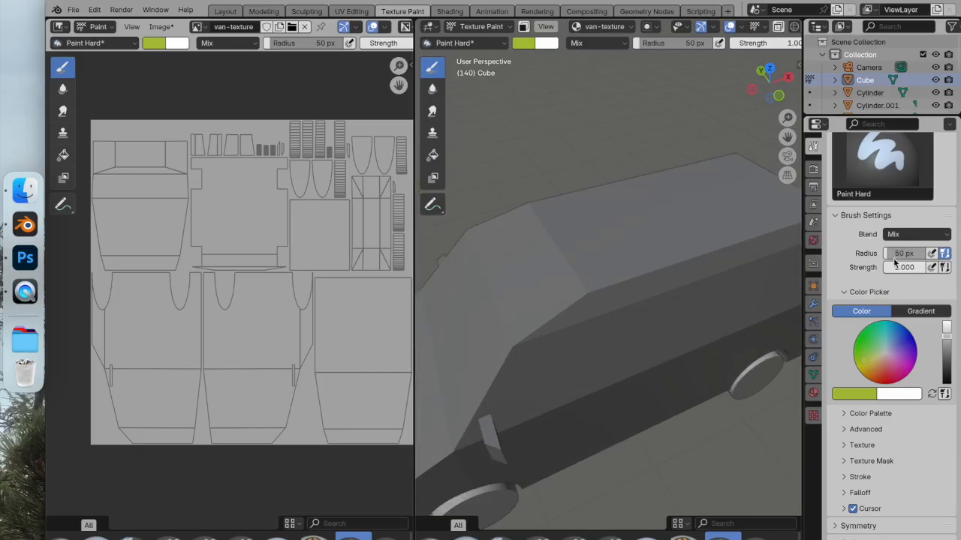
pyautogui.moveTo(886, 255); pyautogui.dragTo(916, 254)
pyautogui.moveTo(620, 251); pyautogui.dragTo(686, 272)
pyautogui.hotkey('ctrl', 'z')
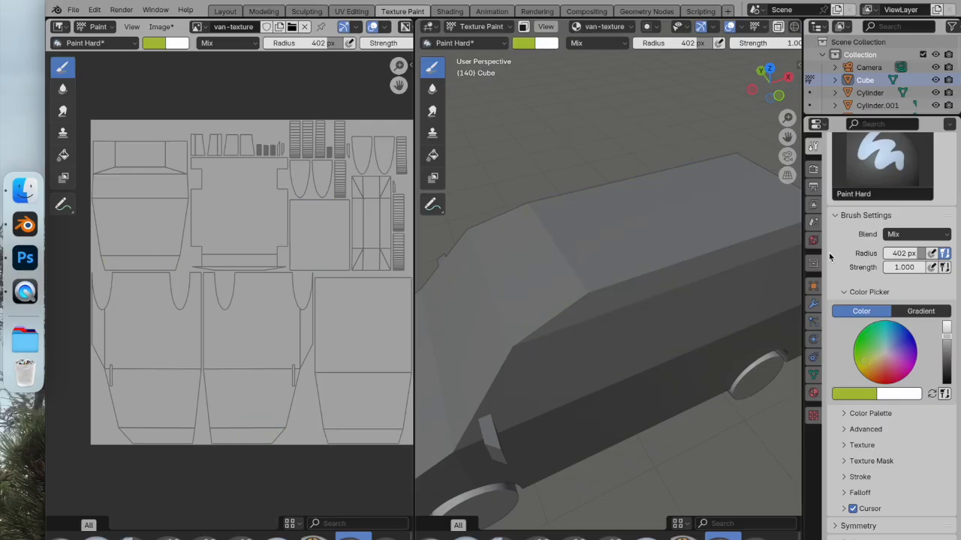
pyautogui.moveTo(918, 257); pyautogui.dragTo(885, 256)
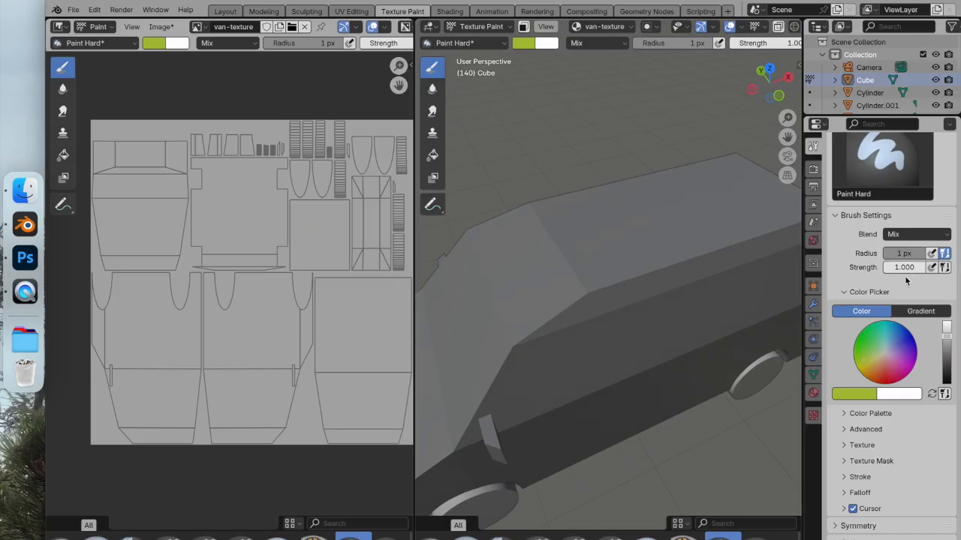
# Step: Darken the brush color to olive green and expand the brush's Falloff settings
pyautogui.scroll(-5, 740, 278)
pyautogui.moveTo(697, 268); pyautogui.dragTo(730, 239, button='middle')
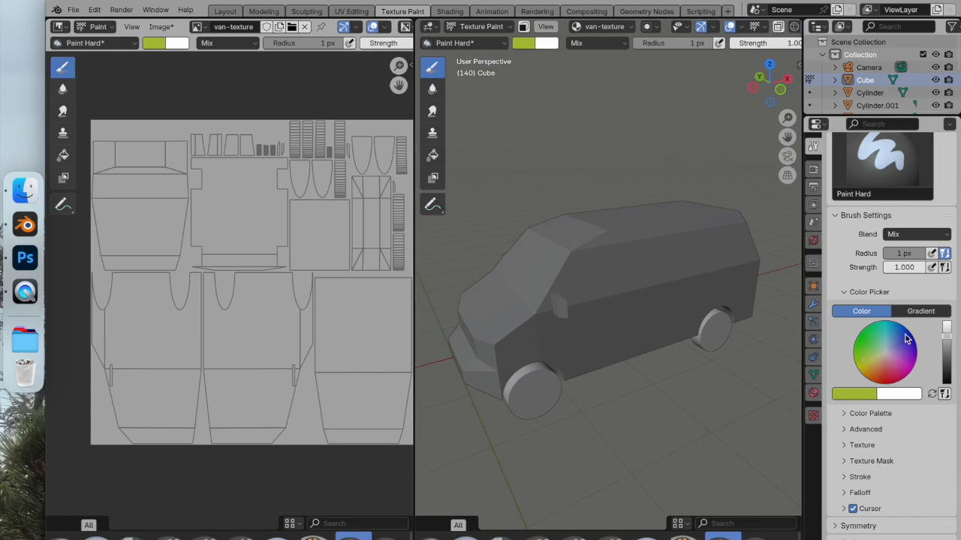
pyautogui.moveTo(947, 339); pyautogui.dragTo(947, 349)
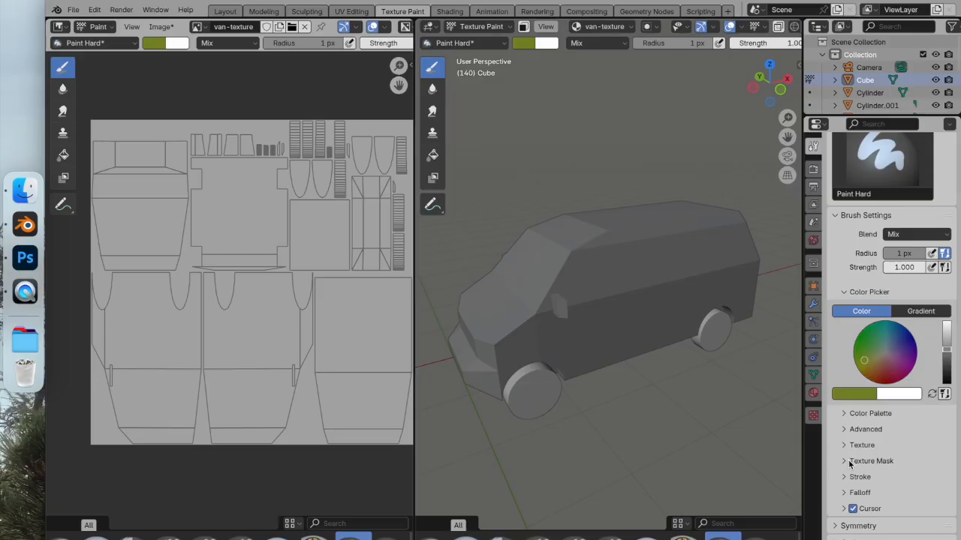
pyautogui.click(846, 493)
pyautogui.scroll(-6, 878, 464)
pyautogui.scroll(-1, 854, 466)
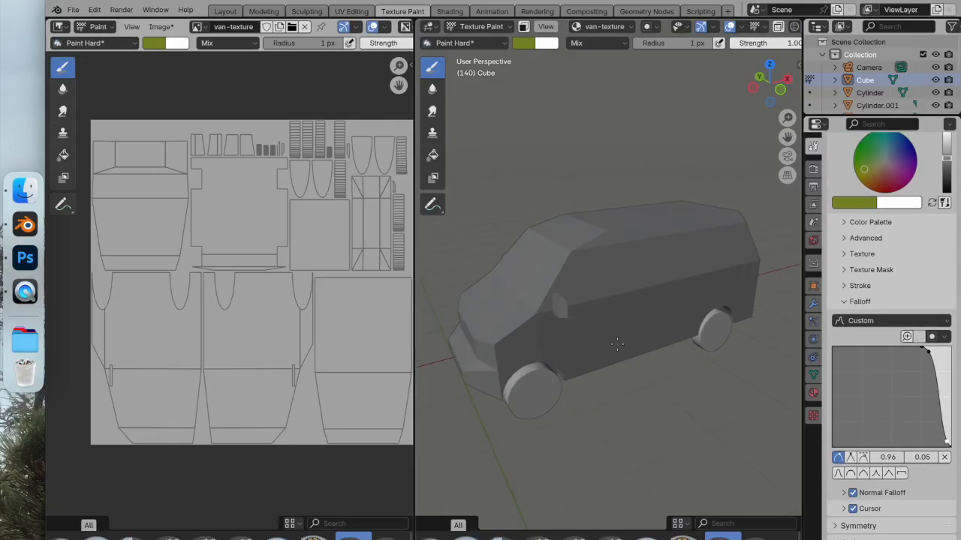
pyautogui.scroll(7, 618, 345)
pyautogui.scroll(-5, 617, 338)
pyautogui.moveTo(616, 341); pyautogui.dragTo(574, 347, button='middle')
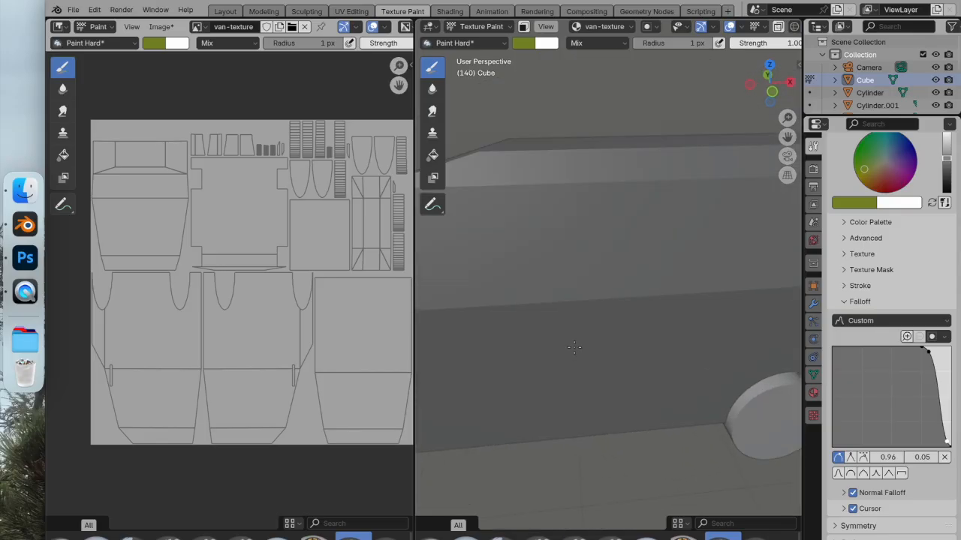
# Step: Set the brush radius to 67 px, try a vertical stroke on the van's side, and undo it
pyautogui.scroll(6, 941, 164)
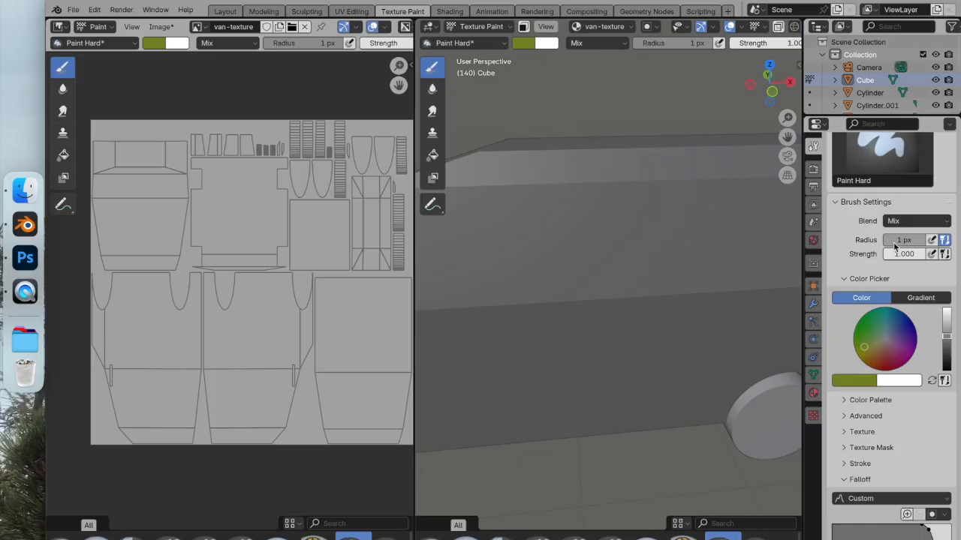
pyautogui.moveTo(890, 244); pyautogui.dragTo(912, 244)
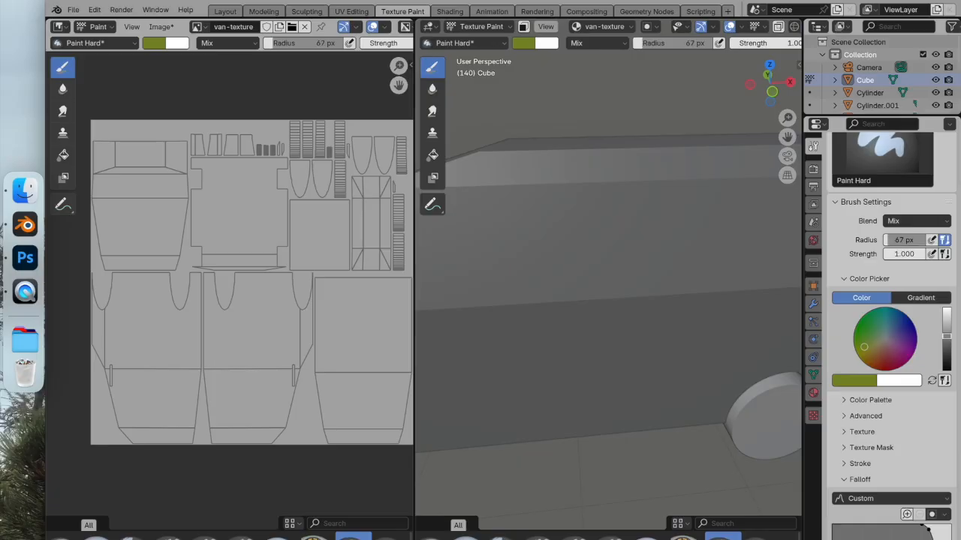
pyautogui.moveTo(638, 236); pyautogui.dragTo(640, 345)
pyautogui.hotkey('ctrl', 'z')
# Step: Try vertical strokes on the van's side using the brush's existing custom falloff curve, and undo them
pyautogui.scroll(2, 608, 328)
pyautogui.scroll(-1, 608, 328)
pyautogui.scroll(-5, 900, 412)
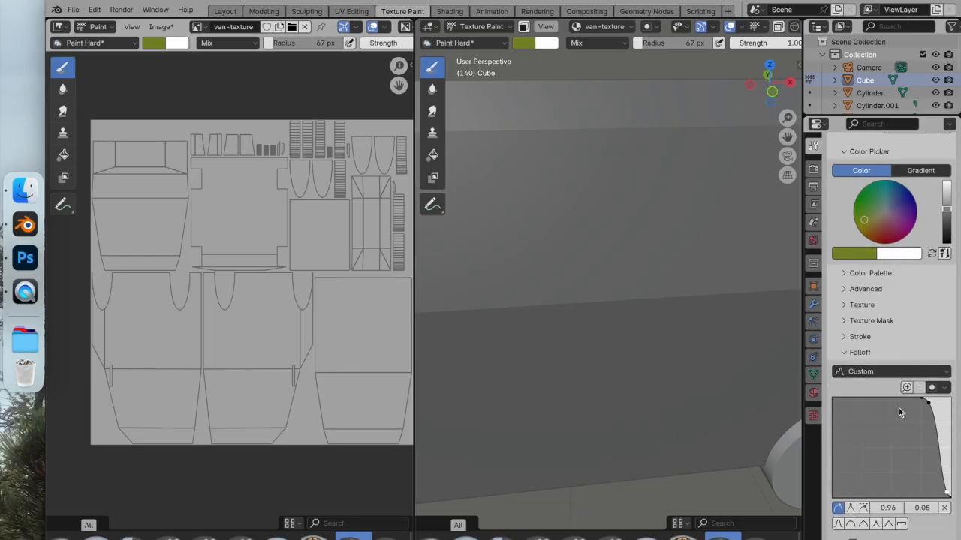
pyautogui.scroll(-2, 900, 412)
pyautogui.moveTo(593, 409); pyautogui.dragTo(615, 202)
pyautogui.hotkey('ctrl', 'z')
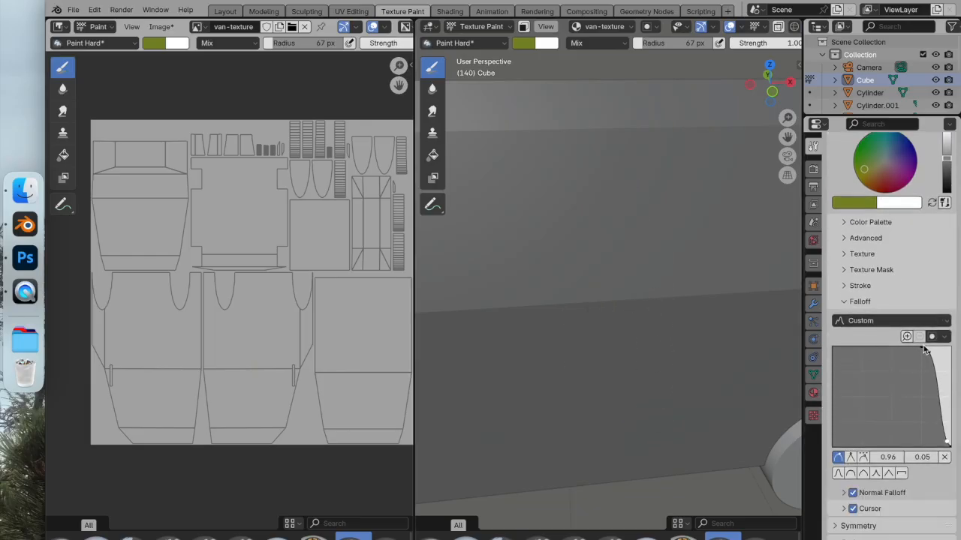
pyautogui.moveTo(605, 171); pyautogui.dragTo(608, 263)
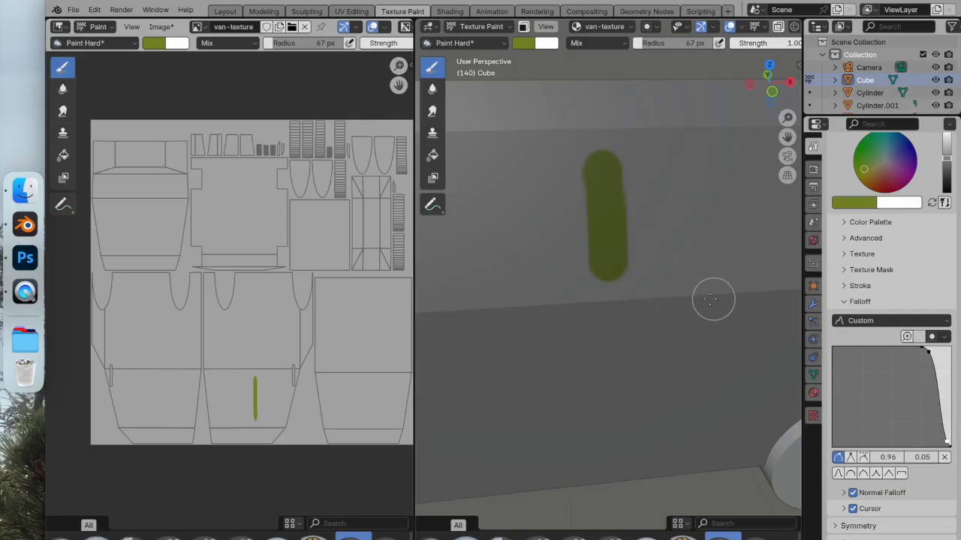
pyautogui.hotkey('ctrl', 'z')
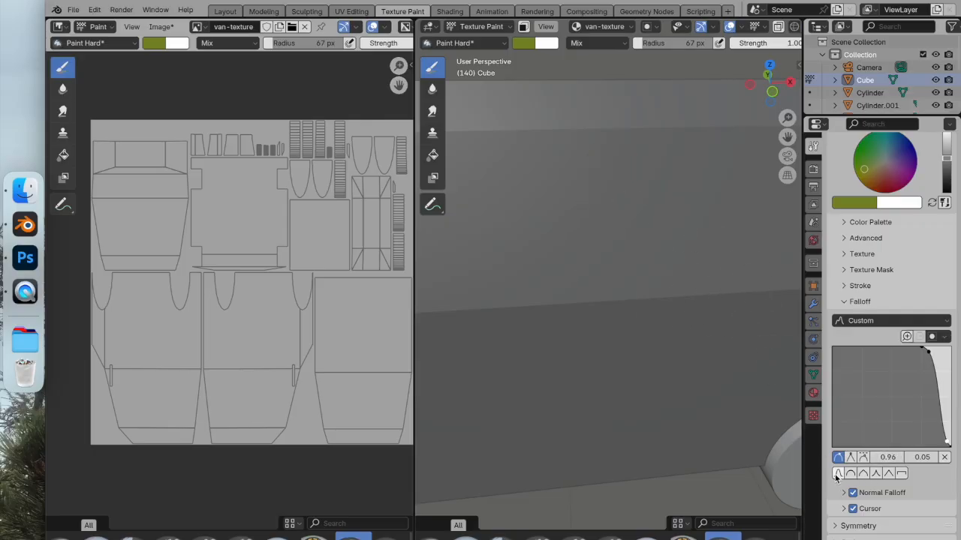
# Step: Apply the sharp falloff curve preset, try vertical strokes on the van's side, and undo them
pyautogui.click(876, 474)
pyautogui.moveTo(583, 173); pyautogui.dragTo(590, 398)
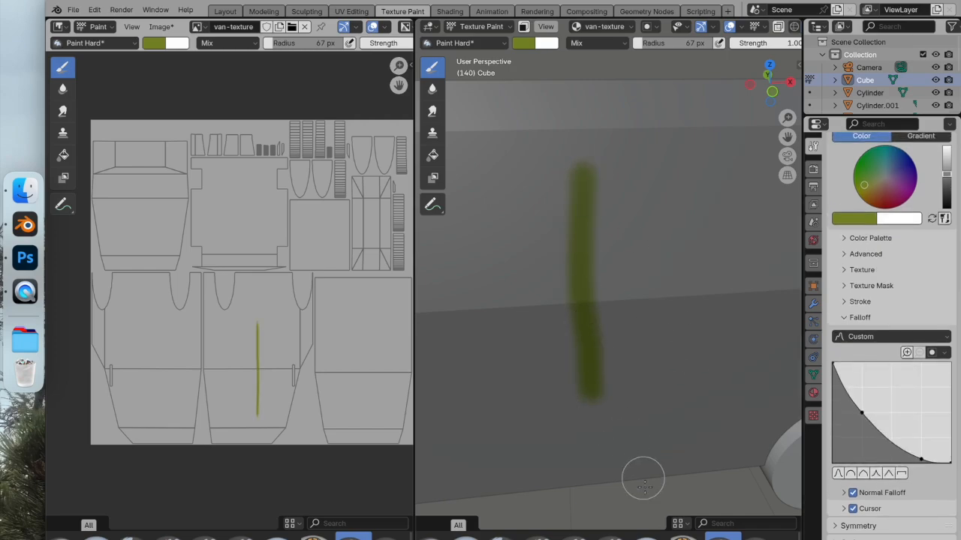
pyautogui.hotkey('ctrl', 'z')
pyautogui.moveTo(628, 140); pyautogui.dragTo(628, 388)
pyautogui.hotkey('ctrl', 'z')
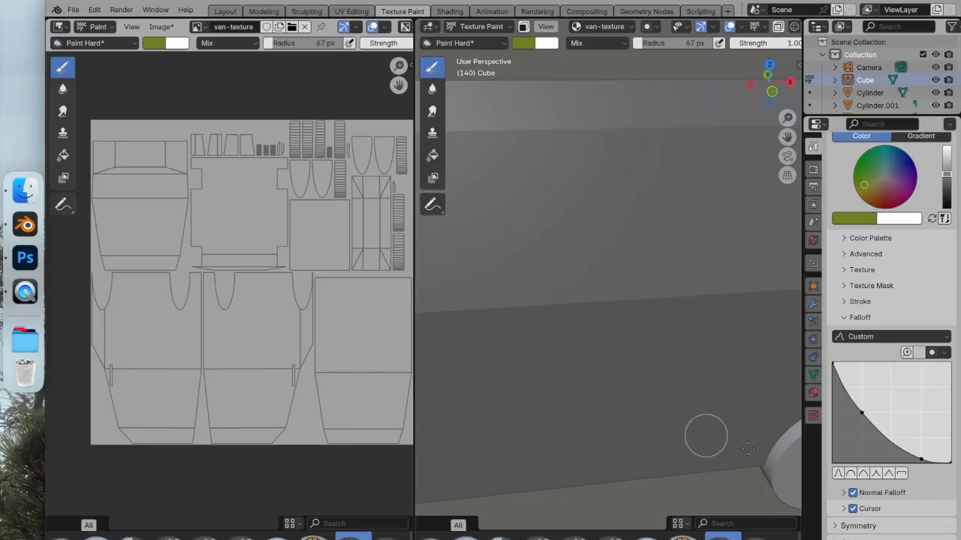
# Step: Try one stroke each with the linear and round falloff curve presets, and undo both
pyautogui.click(890, 474)
pyautogui.moveTo(593, 200); pyautogui.dragTo(593, 419)
pyautogui.hotkey('ctrl', 'z')
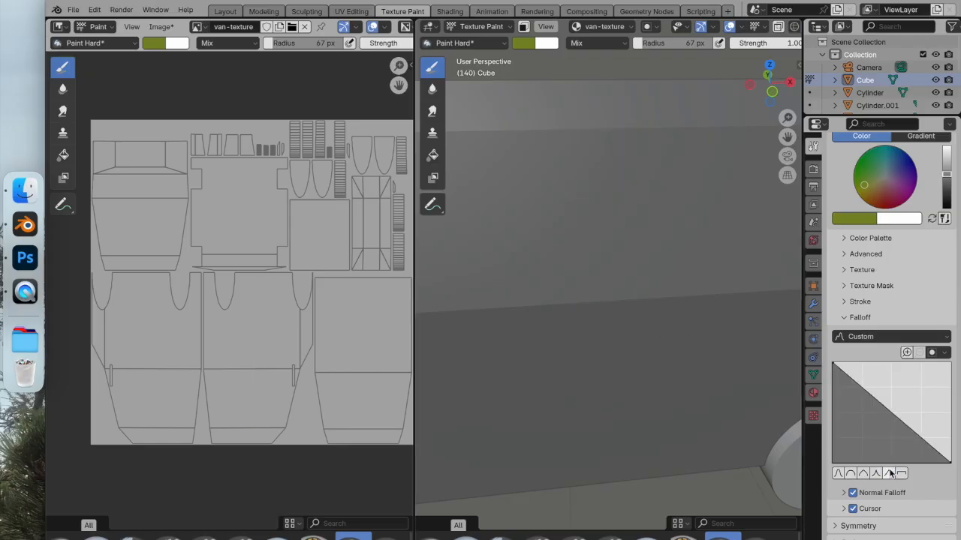
pyautogui.click(851, 474)
pyautogui.moveTo(590, 154); pyautogui.dragTo(613, 418)
pyautogui.hotkey('ctrl', 'z')
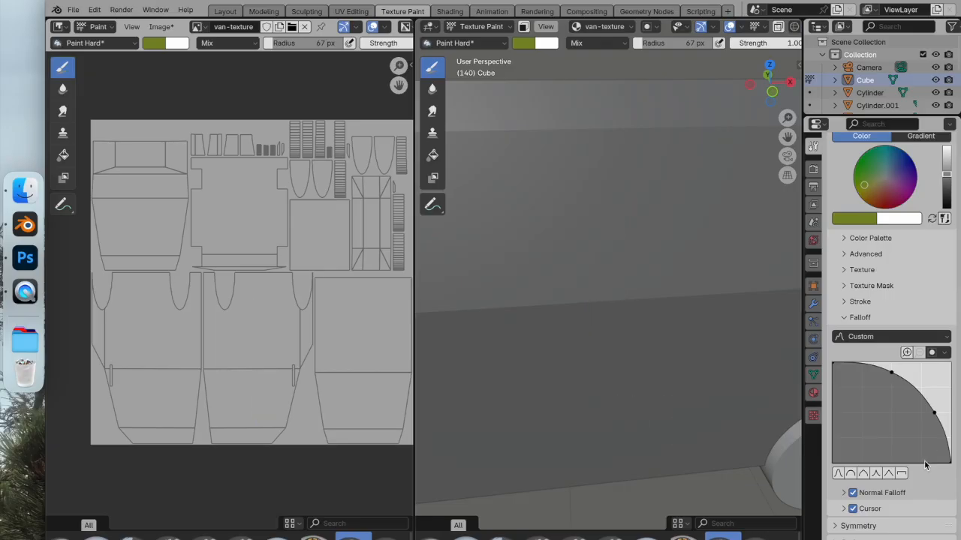
# Step: Apply the flat constant falloff curve preset and paint four hard-edged olive green strokes on the van's side
pyautogui.click(901, 474)
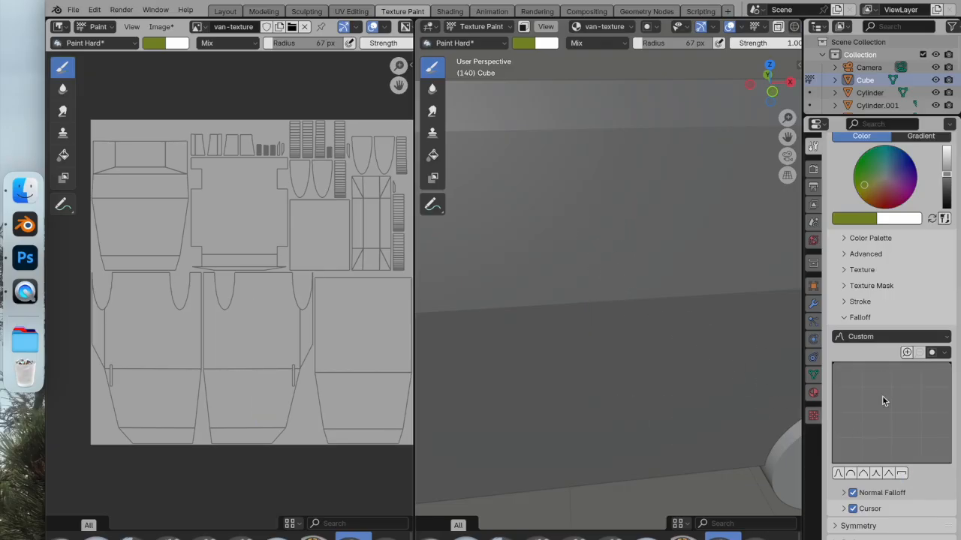
pyautogui.moveTo(524, 163); pyautogui.dragTo(525, 252)
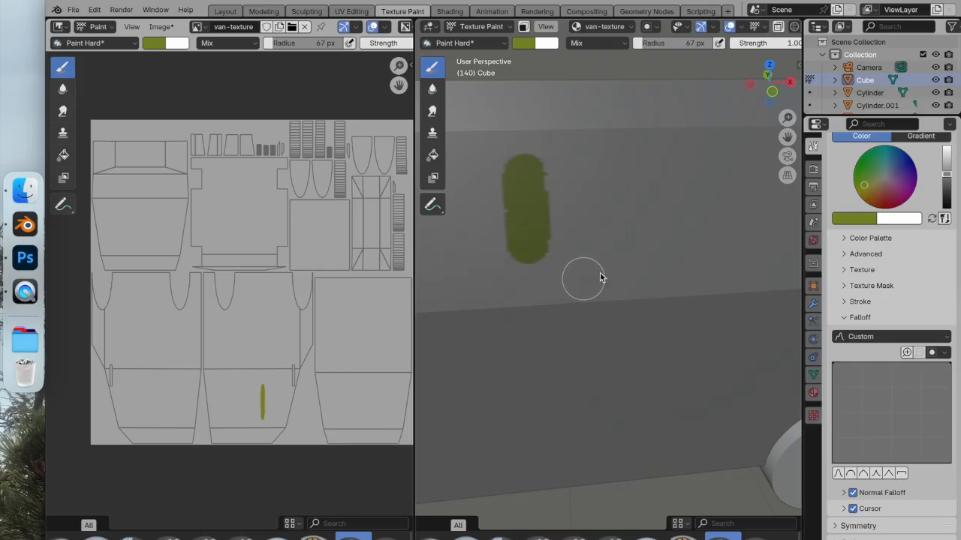
pyautogui.moveTo(625, 218); pyautogui.dragTo(739, 210)
pyautogui.moveTo(643, 279); pyautogui.dragTo(641, 410)
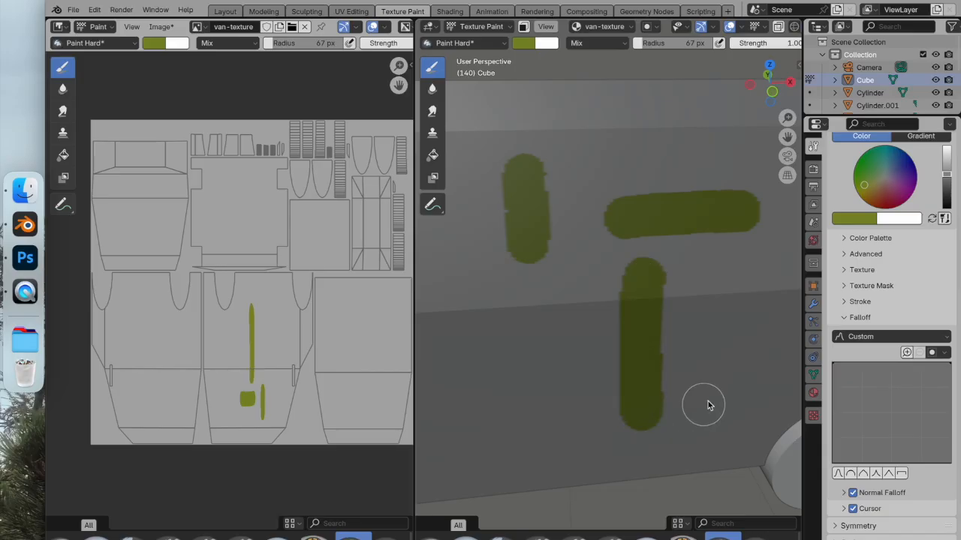
pyautogui.moveTo(706, 382); pyautogui.dragTo(716, 319)
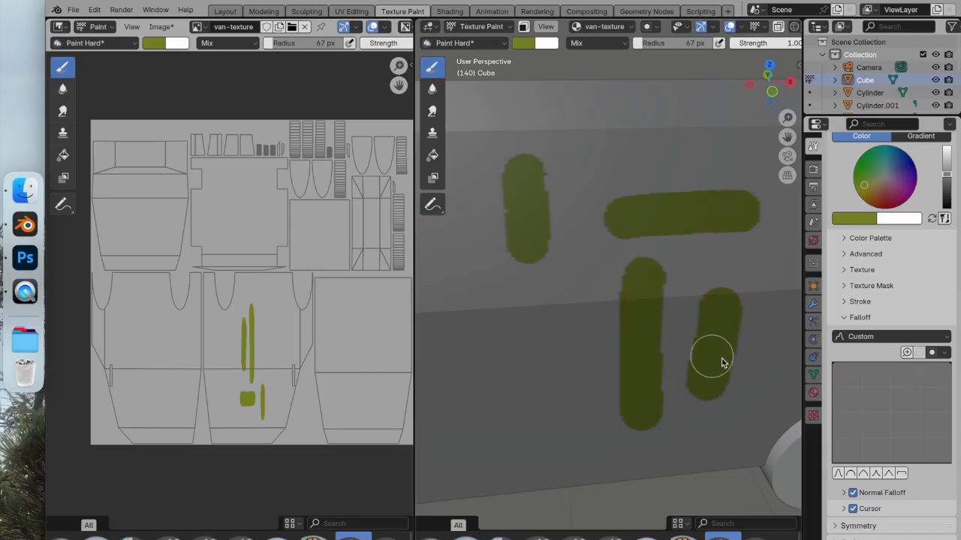
# Step: Undo the four hard-edged olive green strokes on the van's side
pyautogui.hotkey('ctrl', 'z')
pyautogui.hotkey('ctrl', 'z')
pyautogui.hotkey('ctrl', 'z')
pyautogui.hotkey('ctrl', 'z')
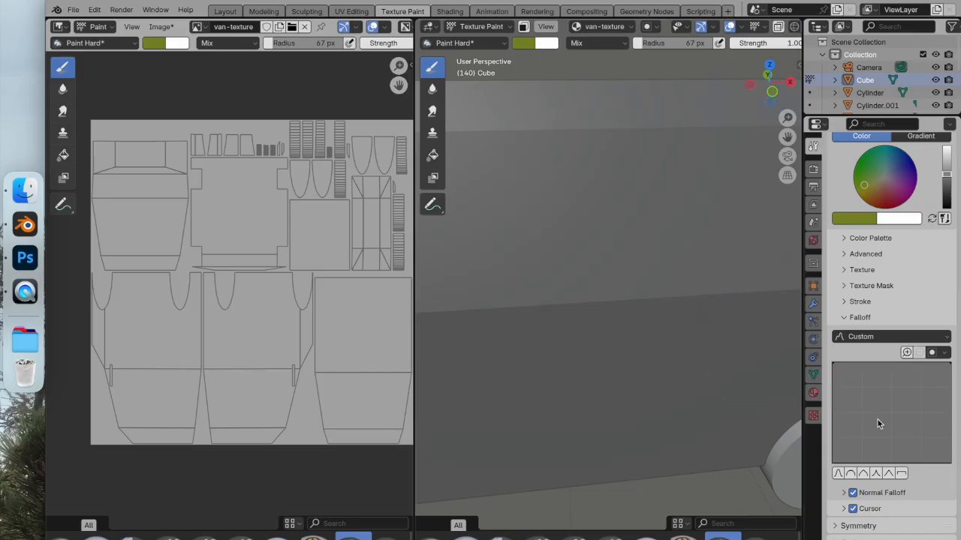
# Step: Apply the smooth falloff curve preset, try one downward stroke on the van's side, and undo it
pyautogui.click(838, 474)
pyautogui.moveTo(622, 210); pyautogui.dragTo(639, 420)
pyautogui.hotkey('ctrl', 'z')
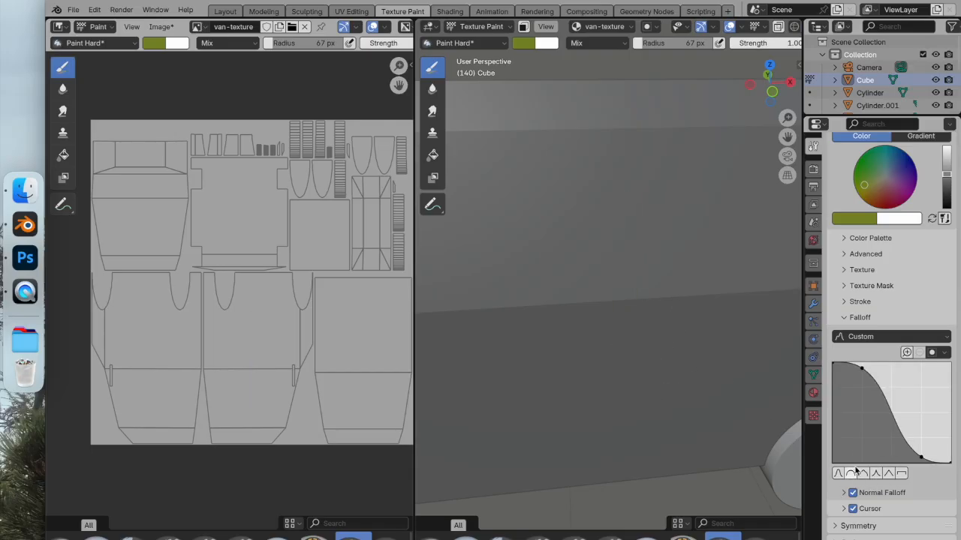
# Step: Switch the brush falloff type to Smooth and return it to Custom
pyautogui.click(893, 336)
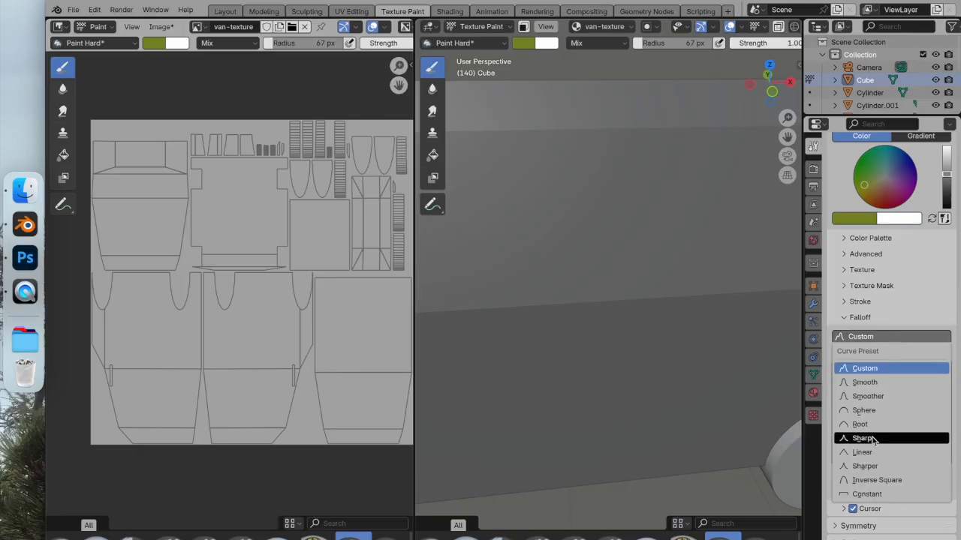
pyautogui.click(865, 383)
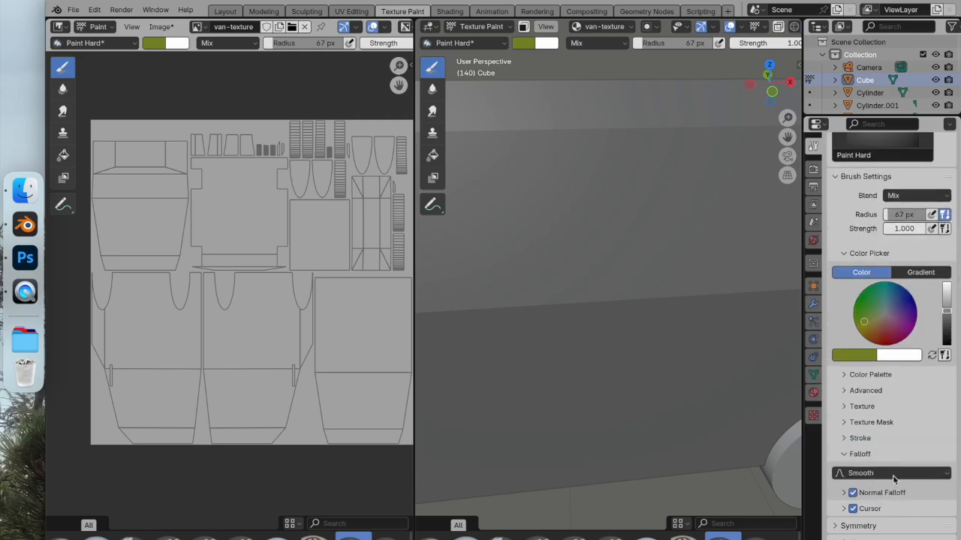
pyautogui.click(910, 474)
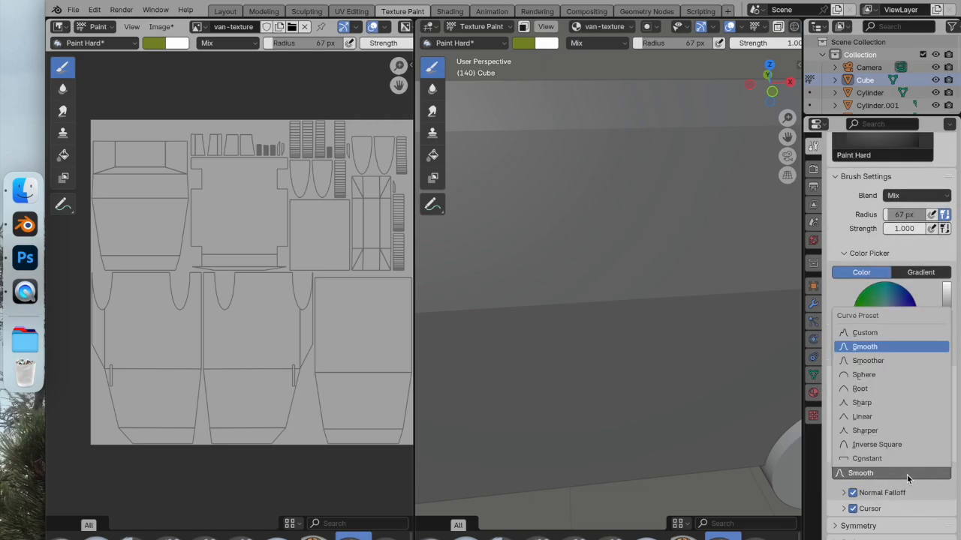
pyautogui.click(882, 330)
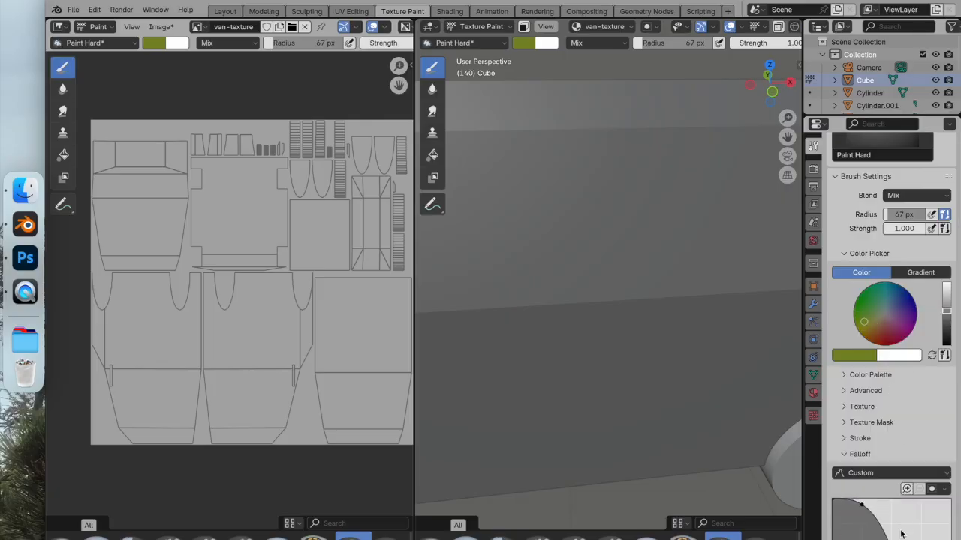
# Step: Reshape the custom falloff curve with its upper point at 0.87, 0.95 and lower point near the far end; try a stroke and undo it
pyautogui.scroll(-5, 901, 525)
pyautogui.moveTo(865, 370); pyautogui.dragTo(909, 411)
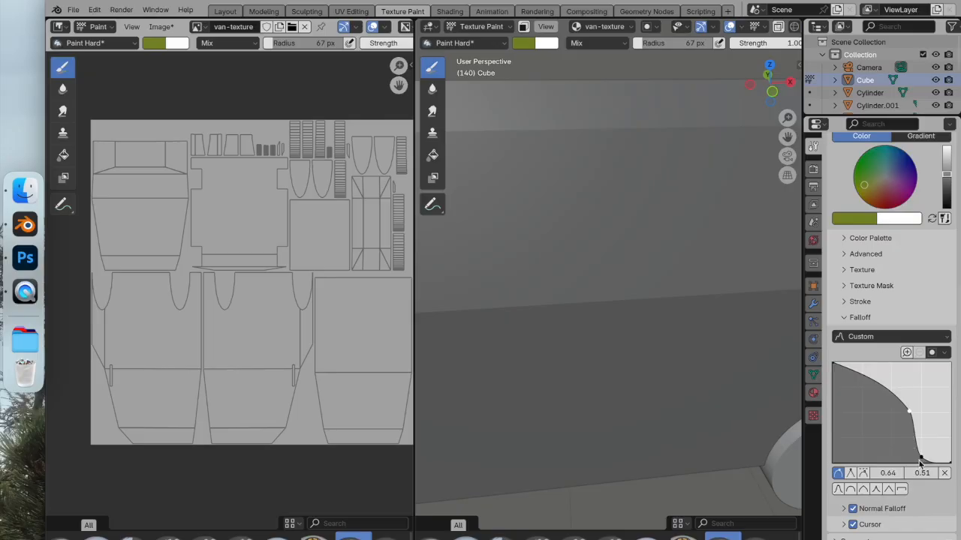
pyautogui.moveTo(922, 459); pyautogui.dragTo(948, 463)
pyautogui.moveTo(908, 415); pyautogui.dragTo(927, 371)
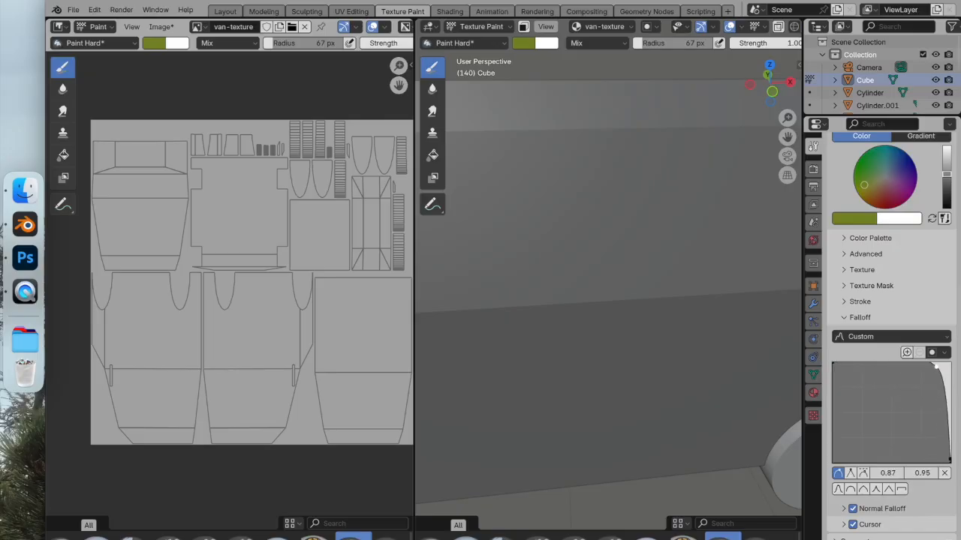
pyautogui.moveTo(598, 179)
pyautogui.mouseDown()
pyautogui.moveTo(573, 217)
pyautogui.moveTo(479, 261)
pyautogui.mouseUp()
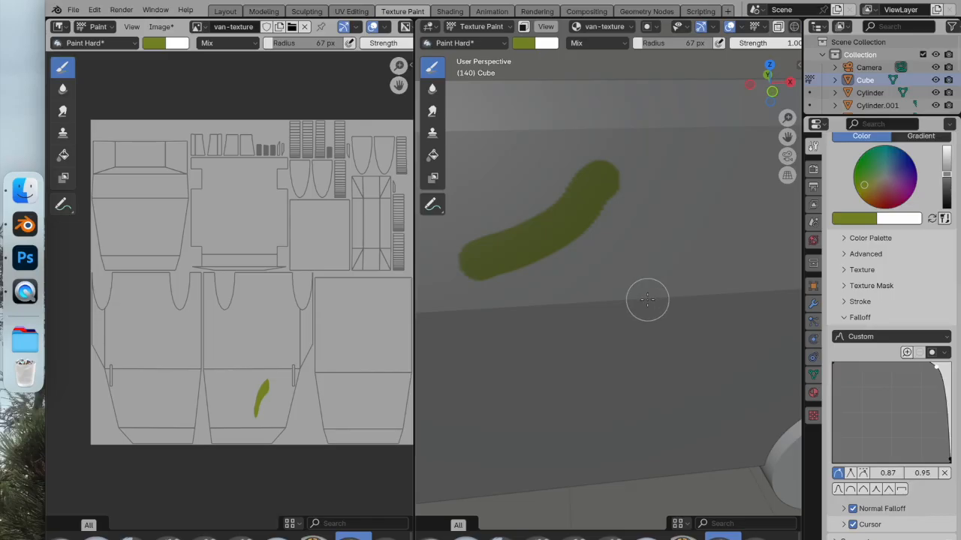
pyautogui.hotkey('ctrl', 'z')
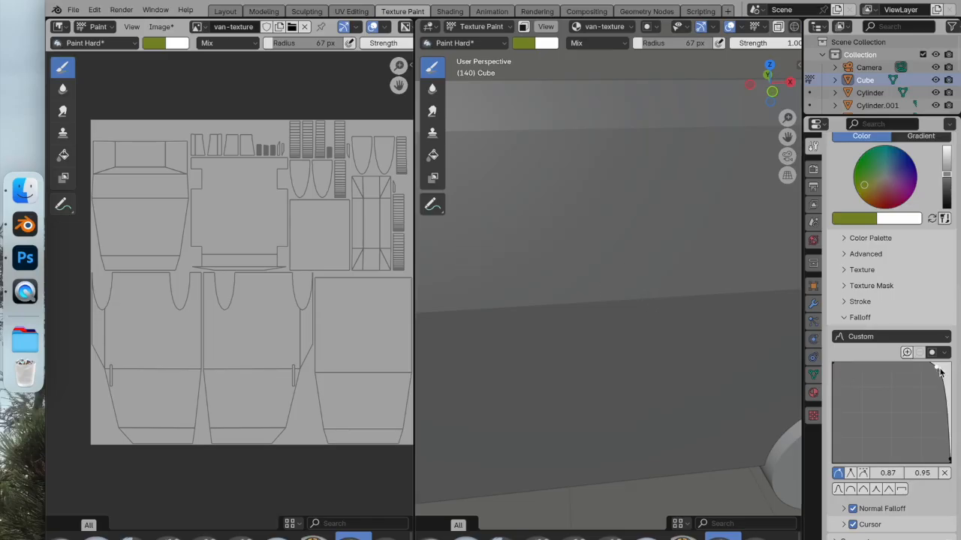
# Step: Move the falloff curve's upper point to 0.80, 0.95, try a horizontal stroke on the van's side, and undo it
pyautogui.moveTo(936, 367); pyautogui.dragTo(927, 366)
pyautogui.moveTo(522, 216); pyautogui.dragTo(690, 236)
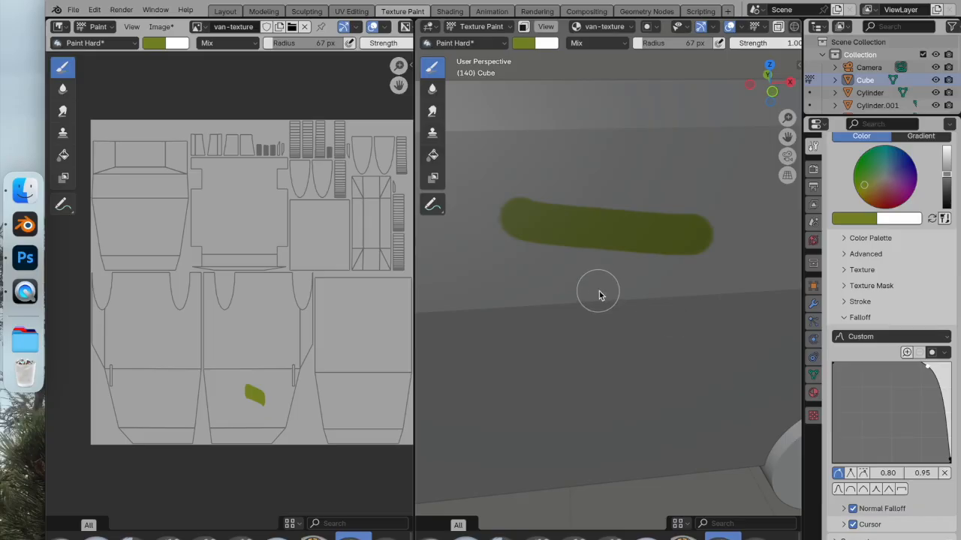
pyautogui.hotkey('ctrl', 'z')
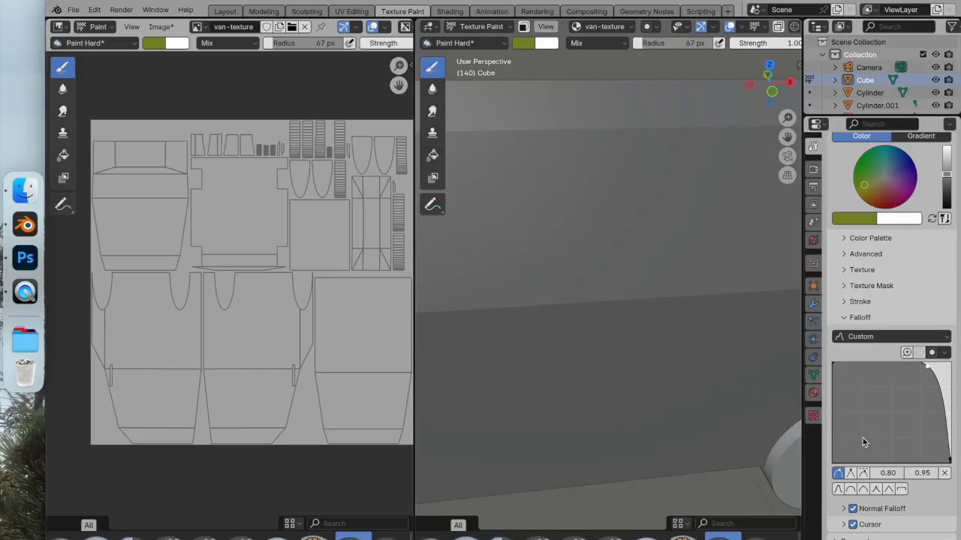
# Step: Collapse the falloff settings, expand the stroke settings, and try a stroke with the Space method on the van's side, undoing it
pyautogui.click(843, 321)
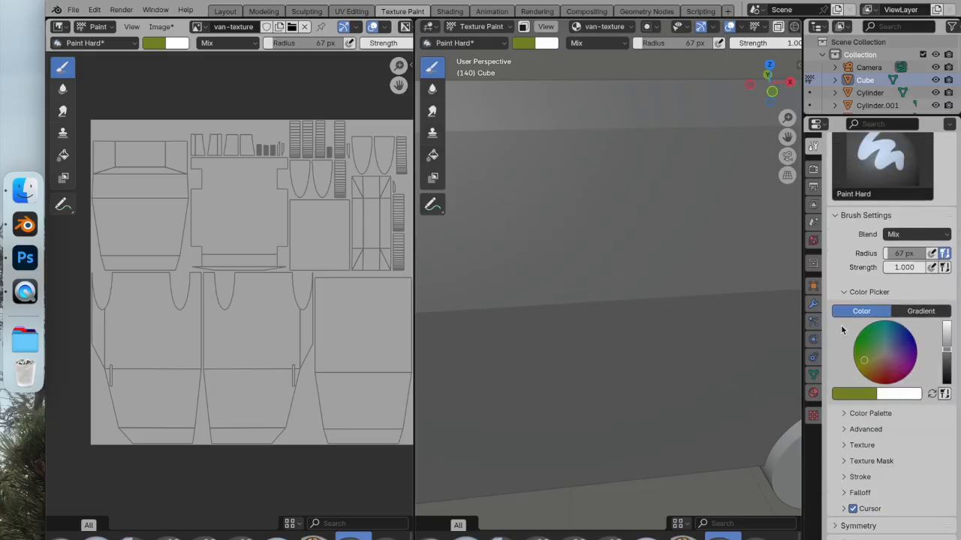
pyautogui.click(843, 477)
pyautogui.scroll(-7, 578, 375)
pyautogui.scroll(1, 568, 345)
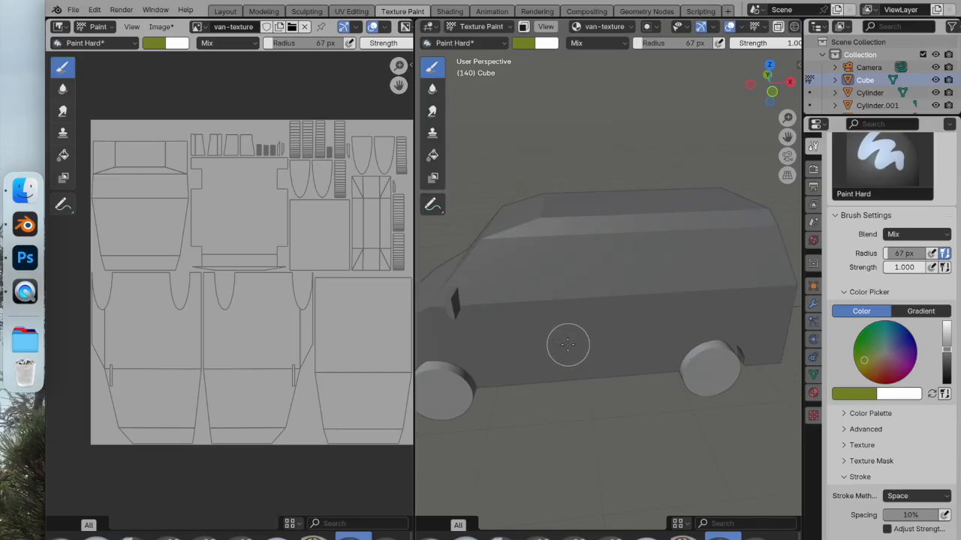
pyautogui.moveTo(606, 301); pyautogui.dragTo(652, 331, button='middle')
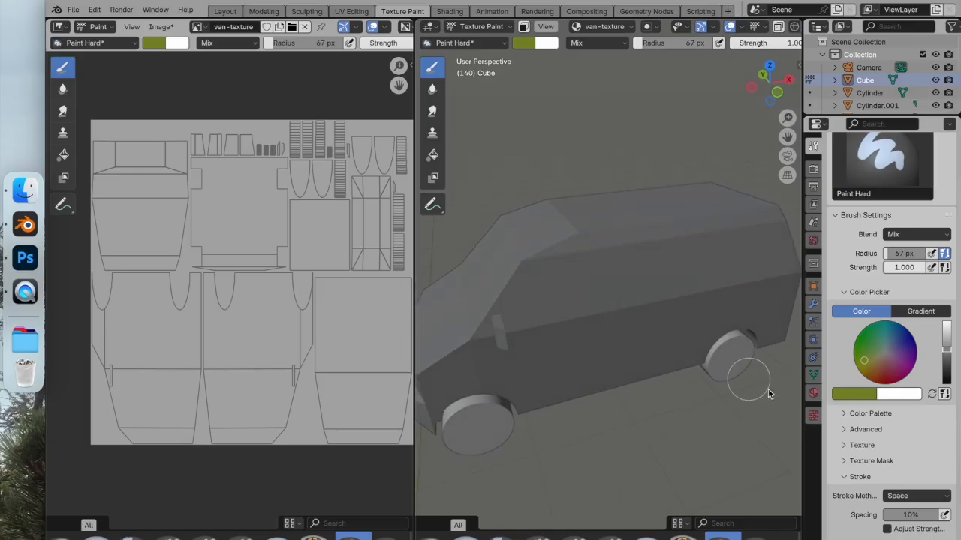
pyautogui.scroll(5, 675, 355)
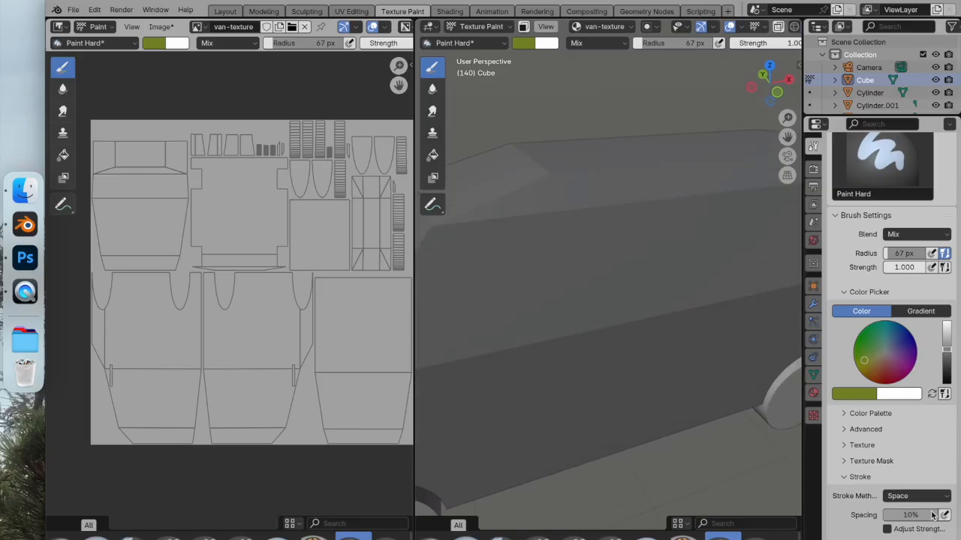
pyautogui.moveTo(491, 301)
pyautogui.mouseDown()
pyautogui.moveTo(590, 262)
pyautogui.moveTo(717, 368)
pyautogui.mouseUp()
pyautogui.press('super+z')
# Step: Set the stroke method to Dots, try two diagonal strokes on the van's side, and undo both
pyautogui.click(933, 494)
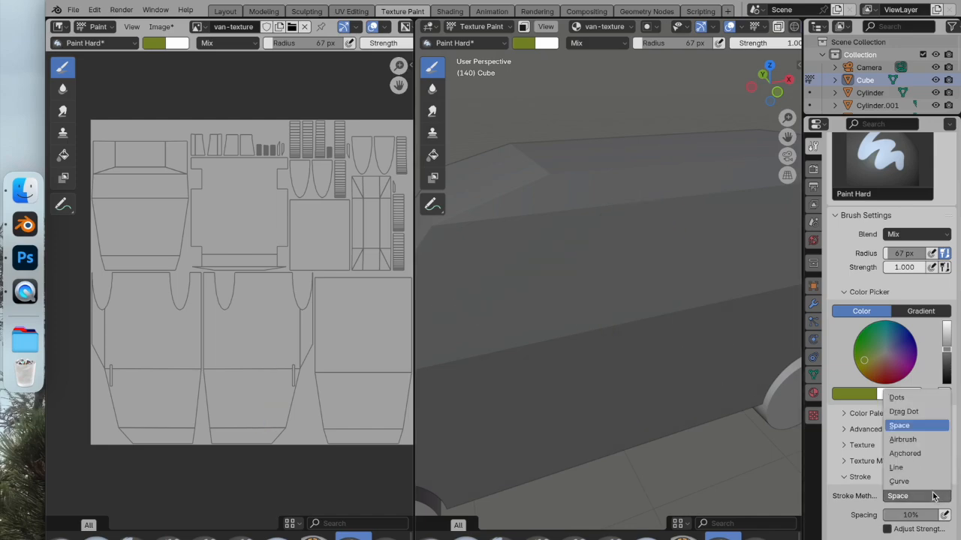
pyautogui.click(914, 398)
pyautogui.moveTo(536, 379)
pyautogui.mouseDown()
pyautogui.moveTo(592, 262)
pyautogui.moveTo(687, 204)
pyautogui.mouseUp()
pyautogui.press('super+z')
pyautogui.moveTo(589, 332); pyautogui.dragTo(708, 235)
pyautogui.press('super+z')
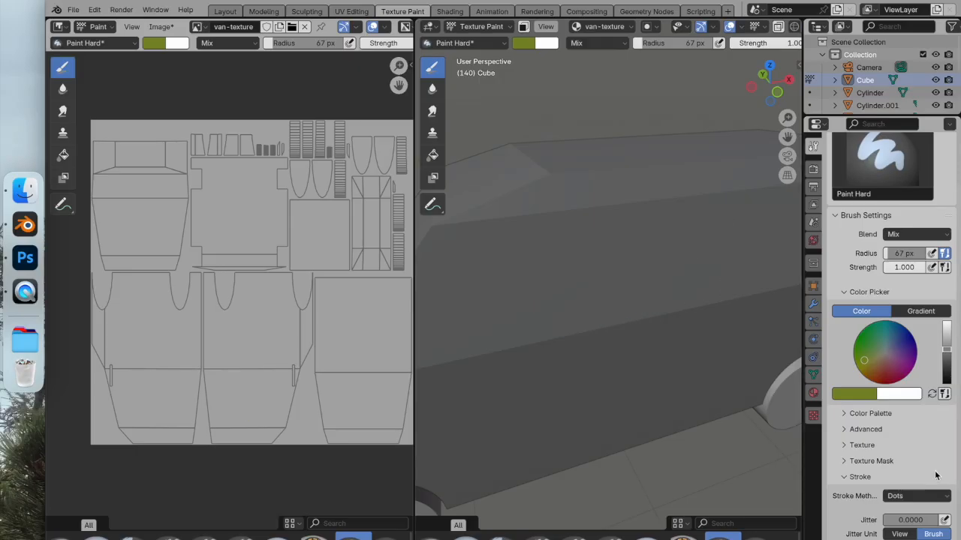
# Step: Set the stroke method to Line, paint two straight strokes and a single dot on the van, and undo all three
pyautogui.click(941, 496)
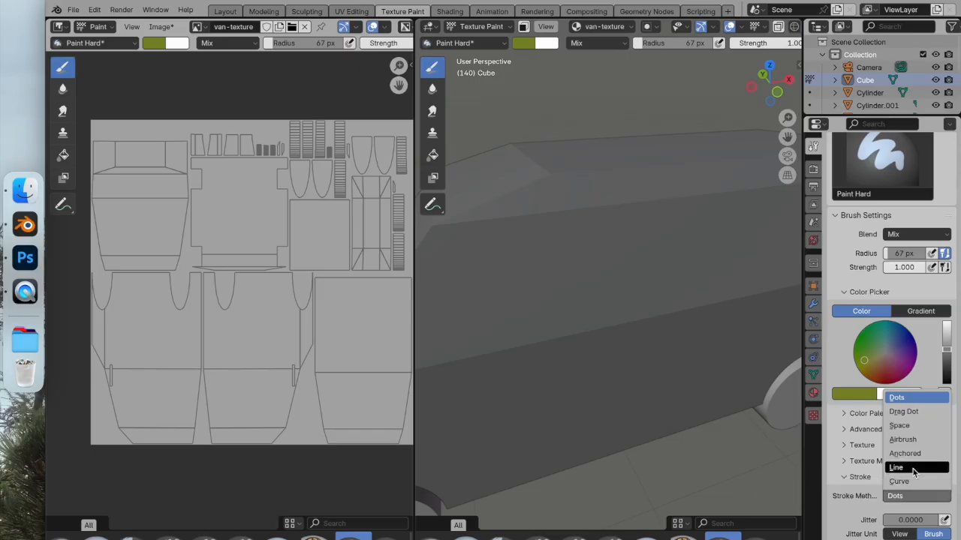
pyautogui.click(912, 469)
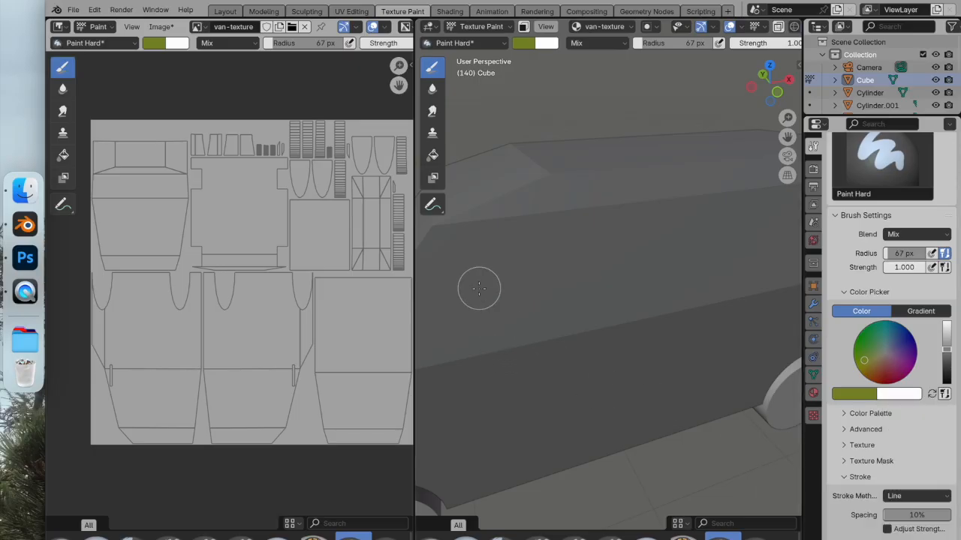
pyautogui.moveTo(479, 289)
pyautogui.mouseDown()
pyautogui.moveTo(680, 240)
pyautogui.moveTo(712, 251)
pyautogui.moveTo(535, 293)
pyautogui.moveTo(695, 239)
pyautogui.mouseUp()
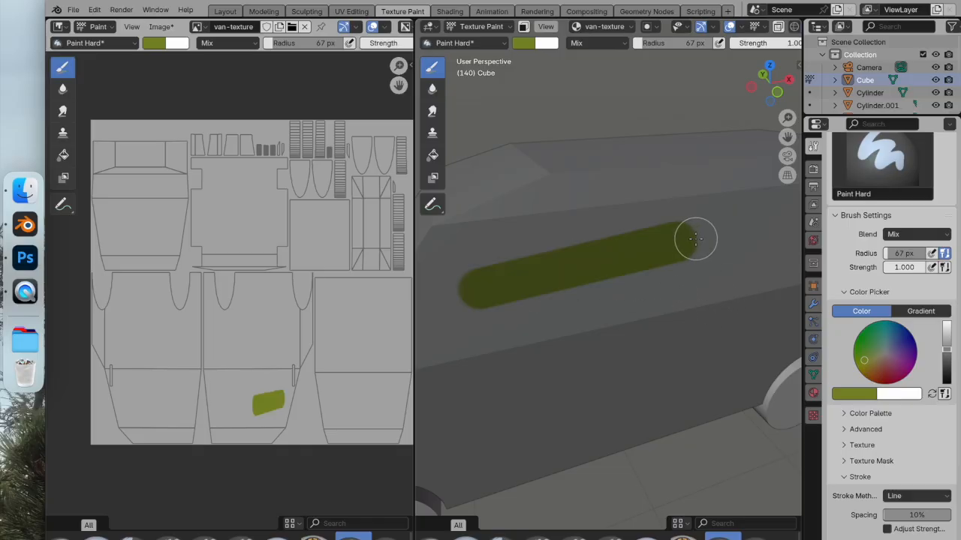
pyautogui.click(623, 183)
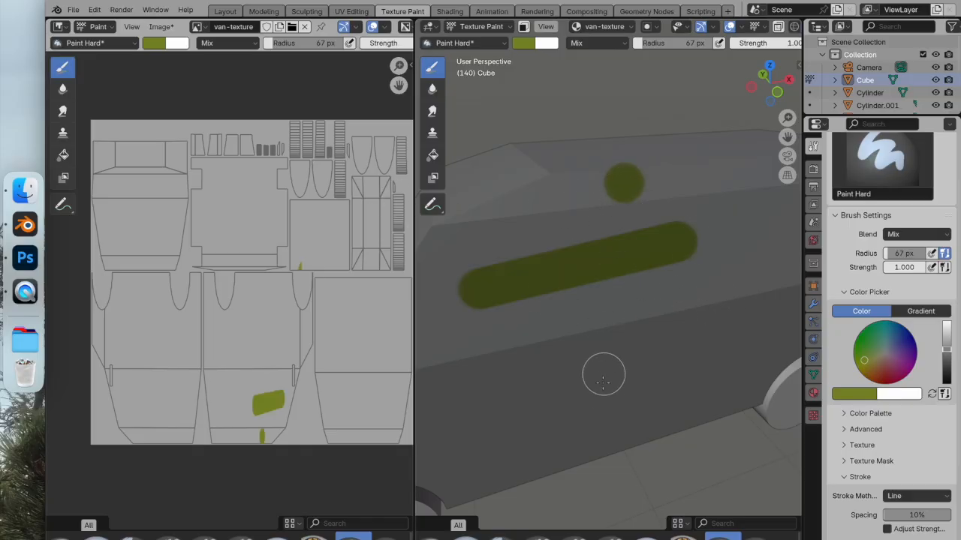
pyautogui.moveTo(528, 412)
pyautogui.mouseDown()
pyautogui.moveTo(596, 342)
pyautogui.moveTo(764, 250)
pyautogui.mouseUp()
pyautogui.moveTo(605, 435); pyautogui.dragTo(573, 386, button='middle')
pyautogui.scroll(-5, 576, 386)
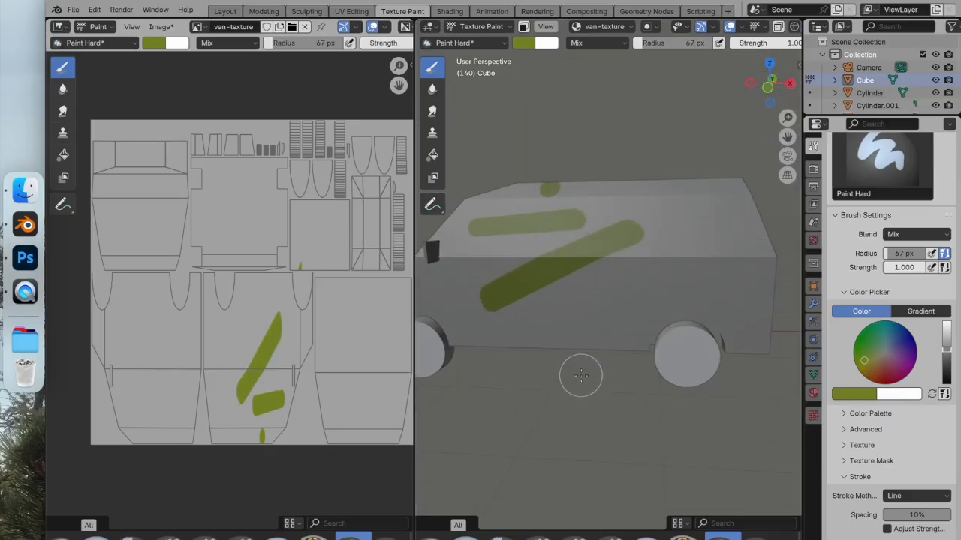
pyautogui.hotkey('ctrl', 'z')
pyautogui.hotkey('ctrl', 'z')
pyautogui.hotkey('ctrl', 'z')
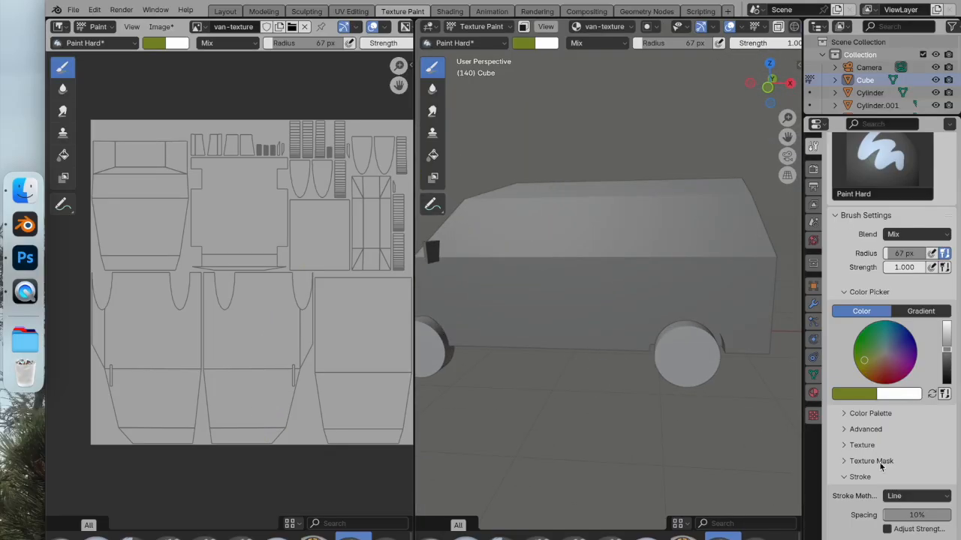
# Step: Set the stroke method to Curve, create a new paint curve, and check the list of available paint curves
pyautogui.scroll(-3, 907, 492)
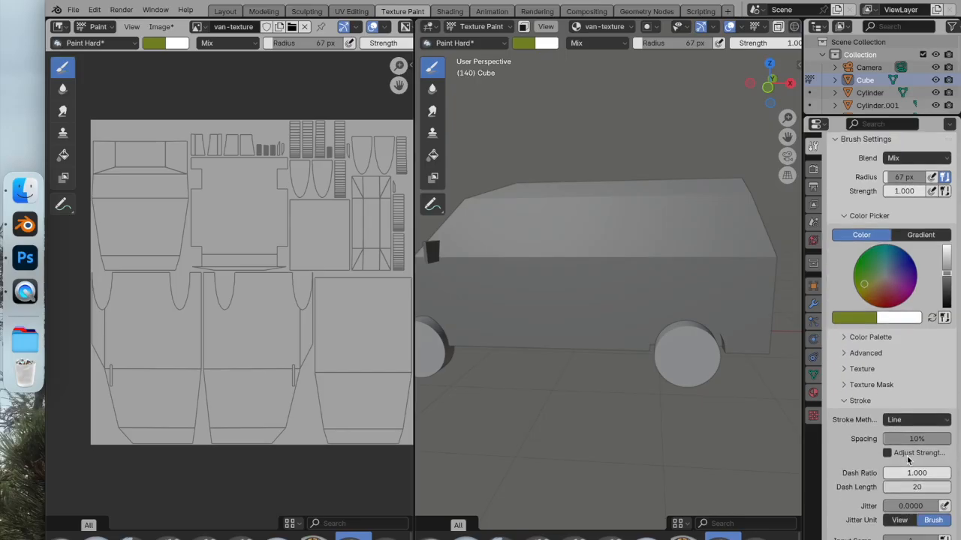
pyautogui.click(921, 420)
pyautogui.click(915, 519)
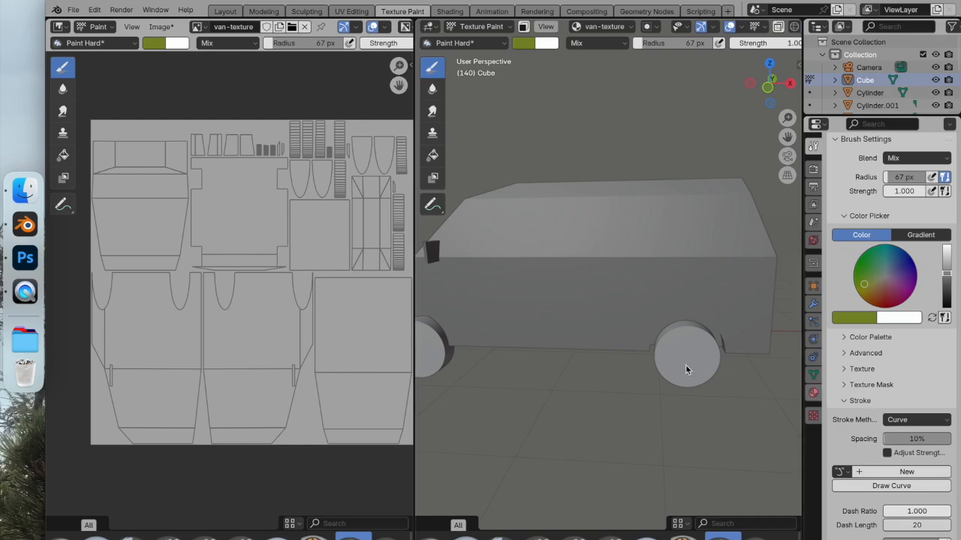
pyautogui.moveTo(517, 280); pyautogui.dragTo(614, 302, button='middle')
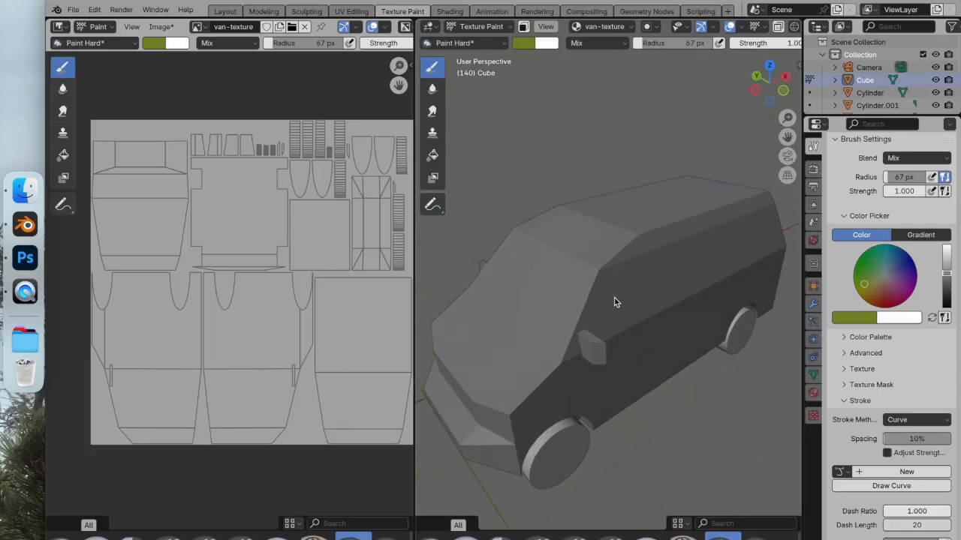
pyautogui.click(882, 473)
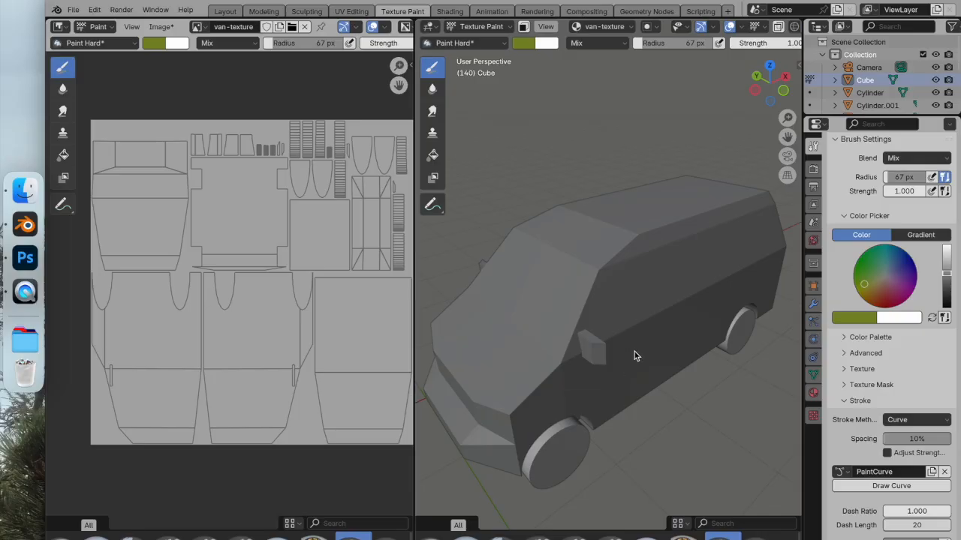
pyautogui.click(840, 473)
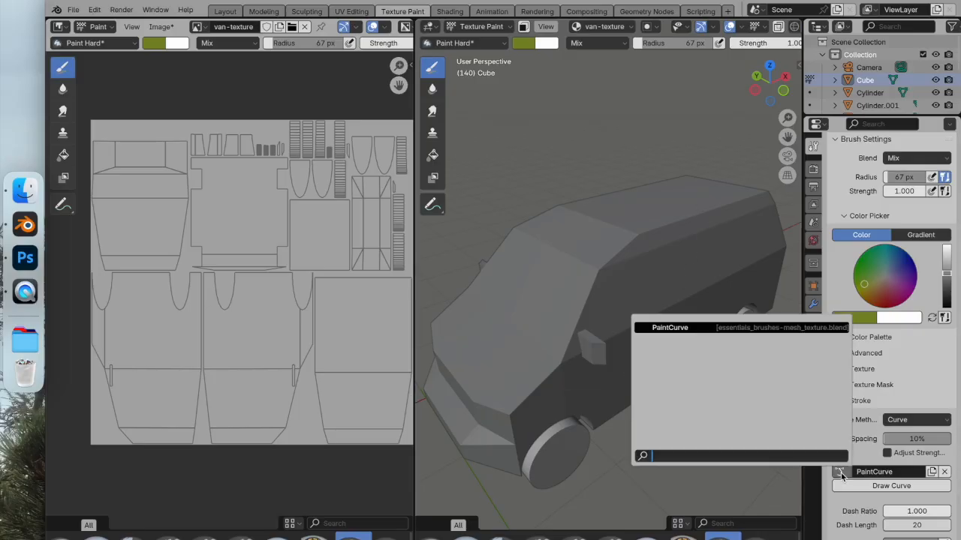
pyautogui.click(841, 473)
pyautogui.moveTo(648, 365)
pyautogui.mouseDown(button='middle')
pyautogui.moveTo(586, 339)
pyautogui.moveTo(637, 360)
pyautogui.mouseUp(button='middle')
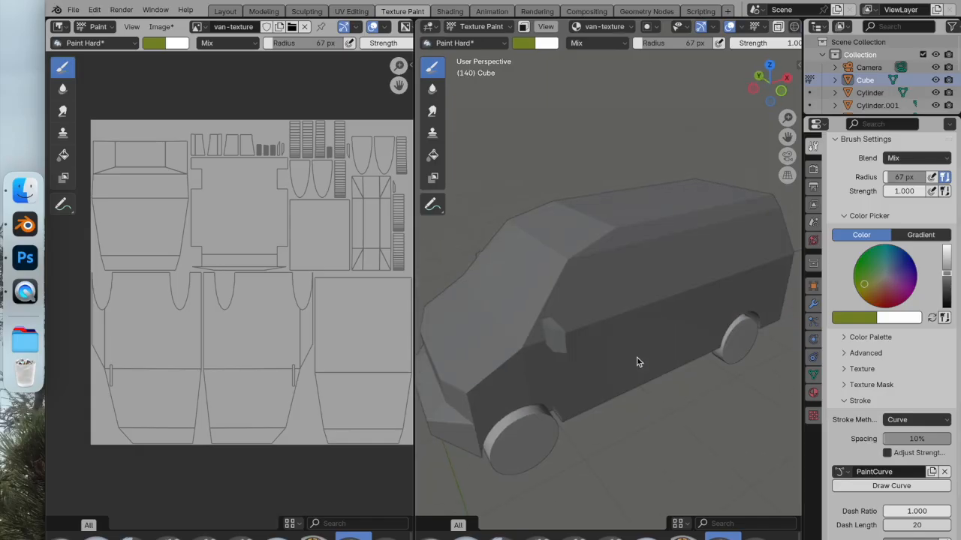
pyautogui.scroll(-2, 638, 361)
# Step: Set the brush's stroke method back to Space
pyautogui.click(917, 422)
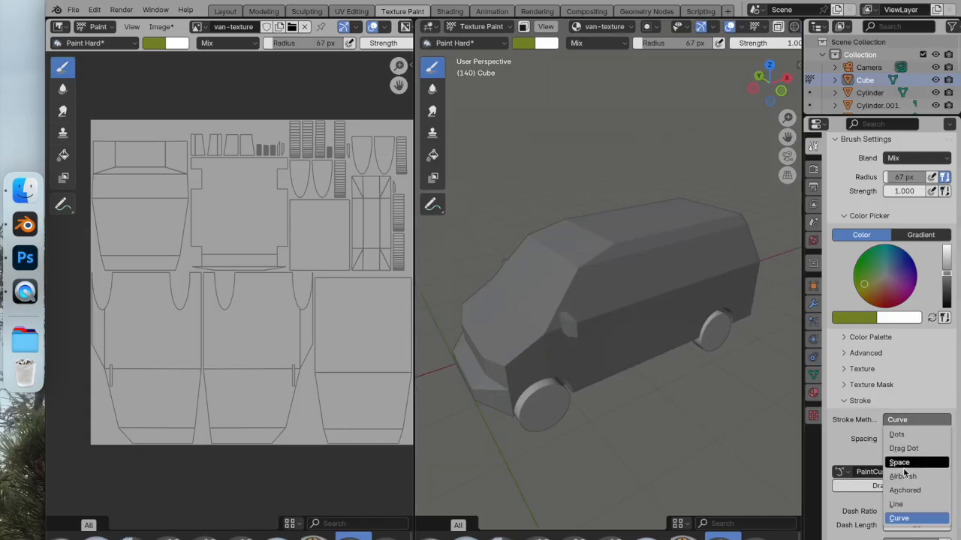
pyautogui.click(920, 425)
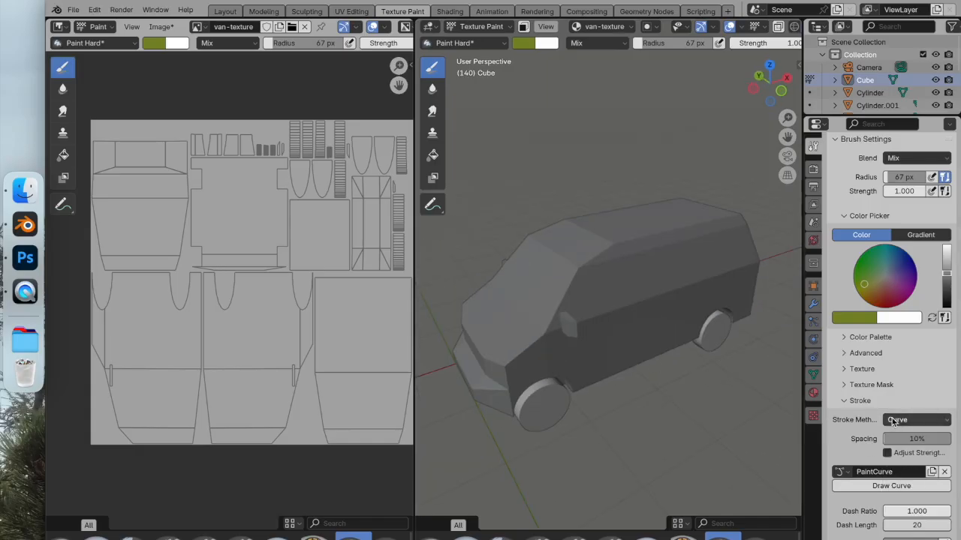
pyautogui.click(922, 425)
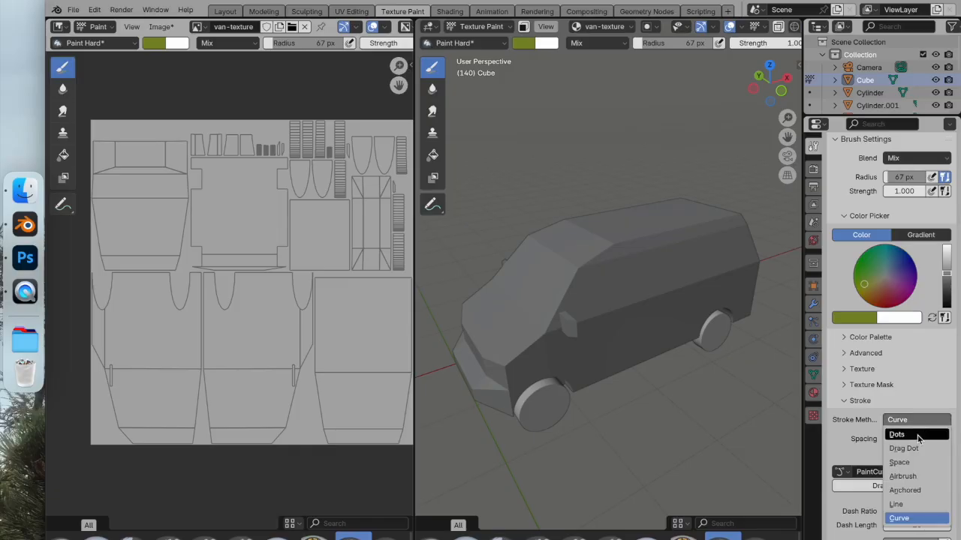
pyautogui.click(918, 462)
pyautogui.scroll(-4, 654, 338)
pyautogui.scroll(2, 672, 339)
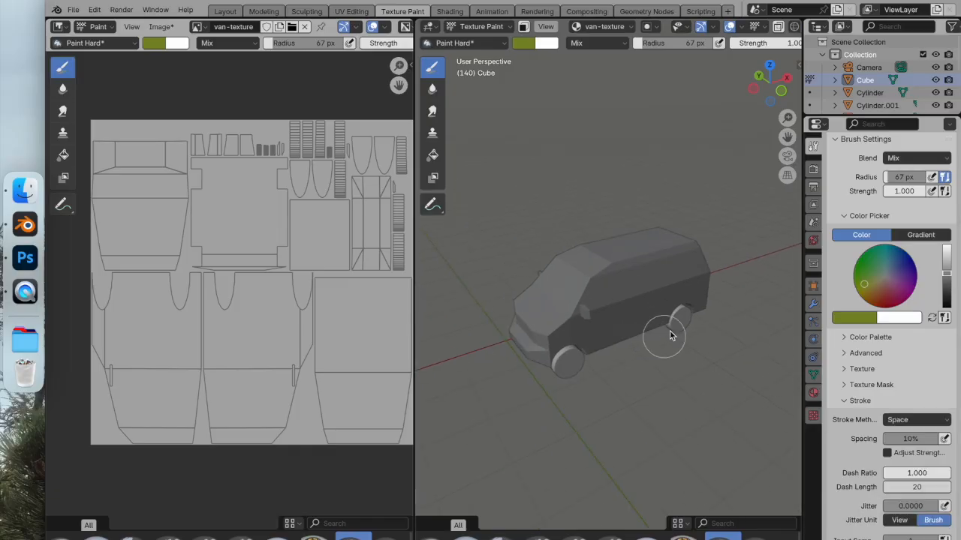
pyautogui.moveTo(700, 295); pyautogui.dragTo(627, 219, button='middle')
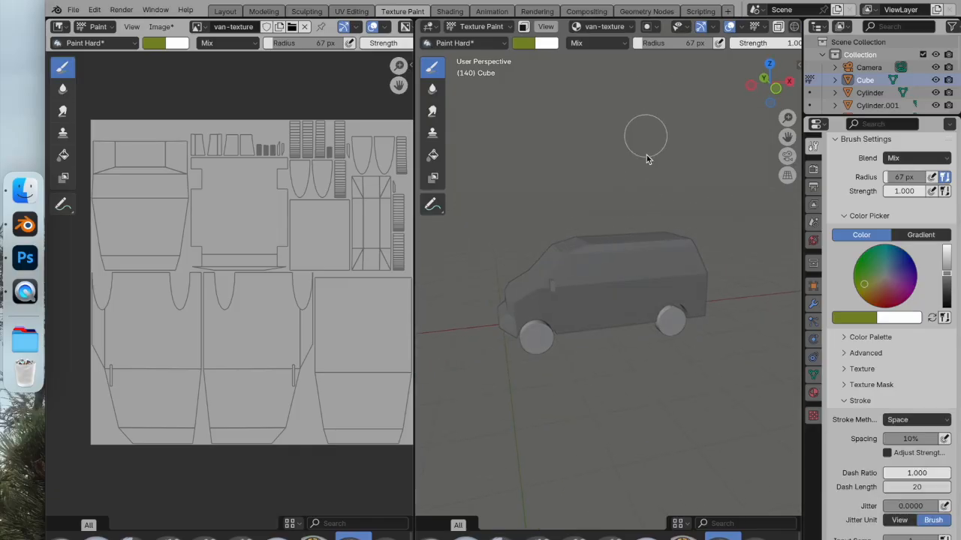
# Step: Make the hidden side reference image Empty.003 visible in the scene with the van
pyautogui.click(766, 85)
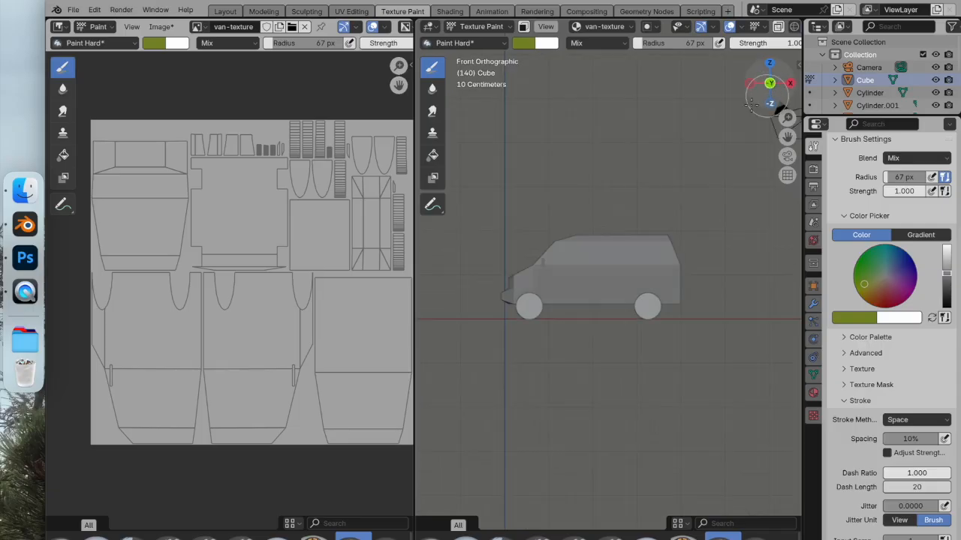
pyautogui.scroll(2, 636, 217)
pyautogui.keyDown('shift'); pyautogui.scroll(4, 594, 266); pyautogui.keyUp('shift')
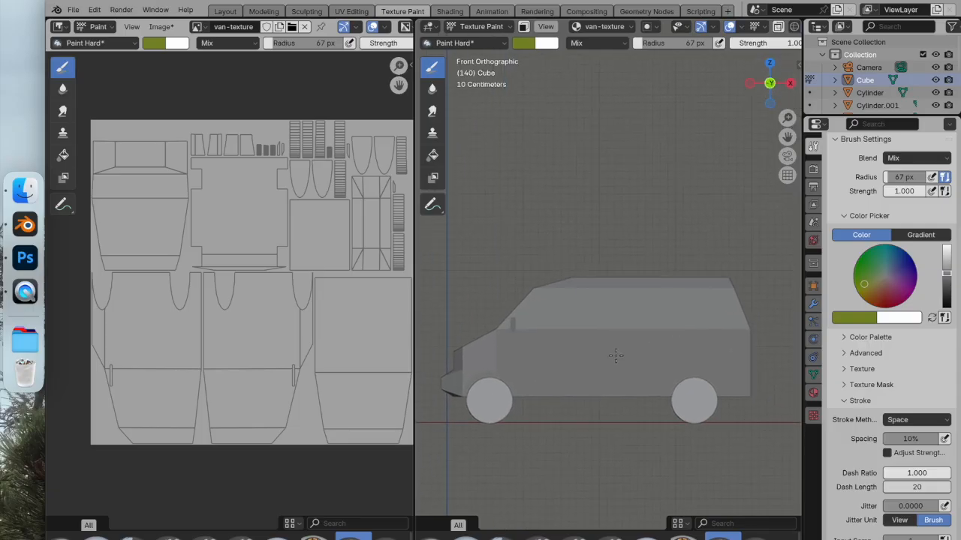
pyautogui.scroll(-3, 868, 96)
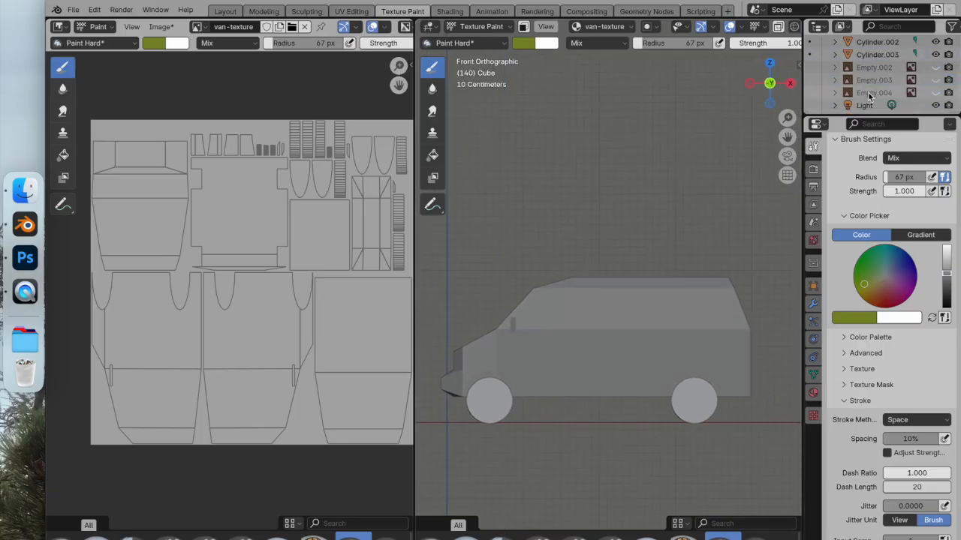
pyautogui.click(936, 80)
pyautogui.scroll(-1, 699, 214)
pyautogui.hscroll(-5, 713, 234)
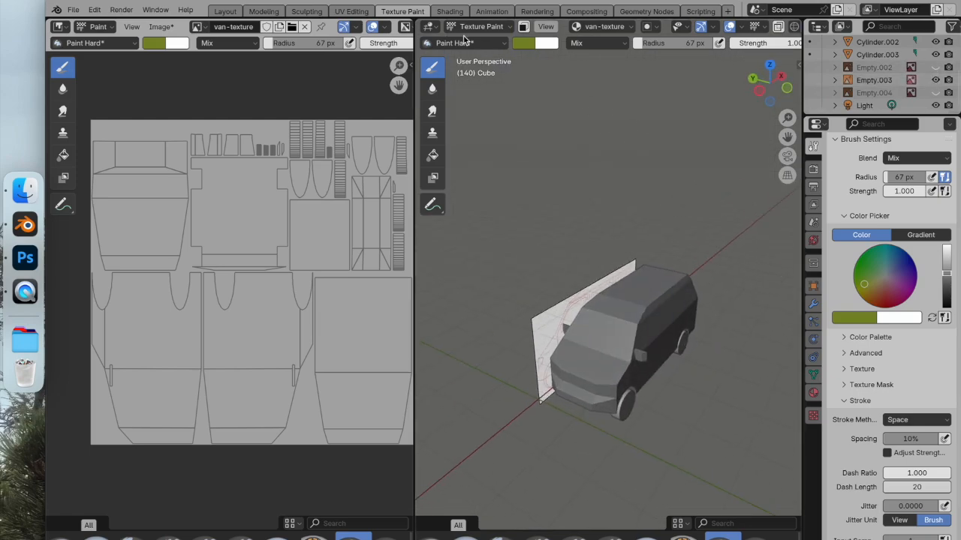
# Step: In the Layout workspace, move the side reference image along Y to about -2.08 m, outside the van's near side
pyautogui.click(226, 12)
pyautogui.moveTo(464, 183); pyautogui.dragTo(550, 195, button='middle')
pyautogui.moveTo(496, 223); pyautogui.dragTo(409, 231, button='middle')
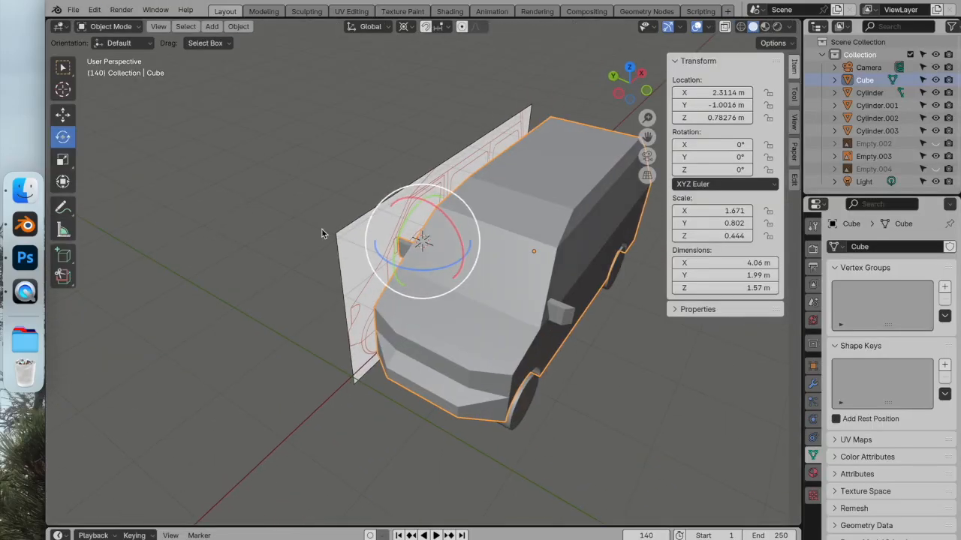
pyautogui.click(262, 163)
pyautogui.click(363, 266)
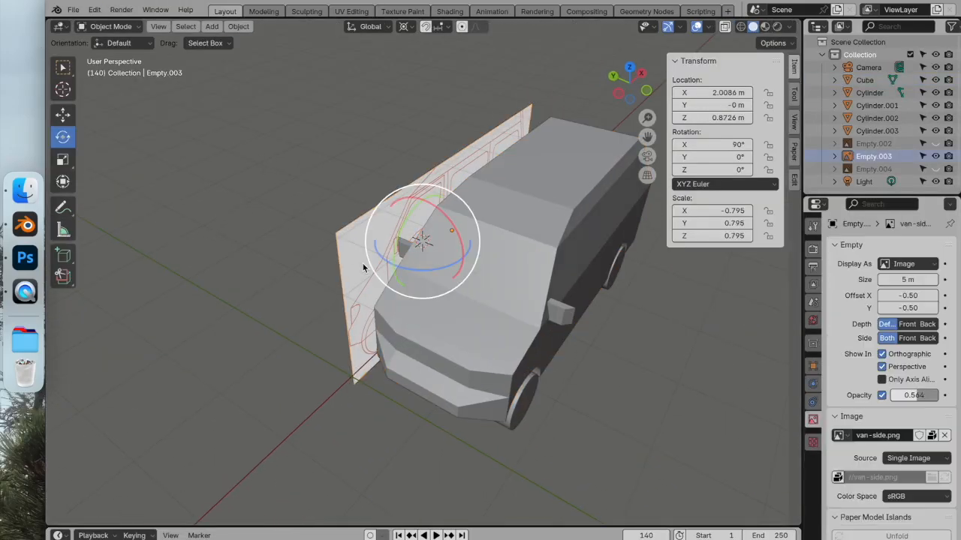
pyautogui.click(70, 119)
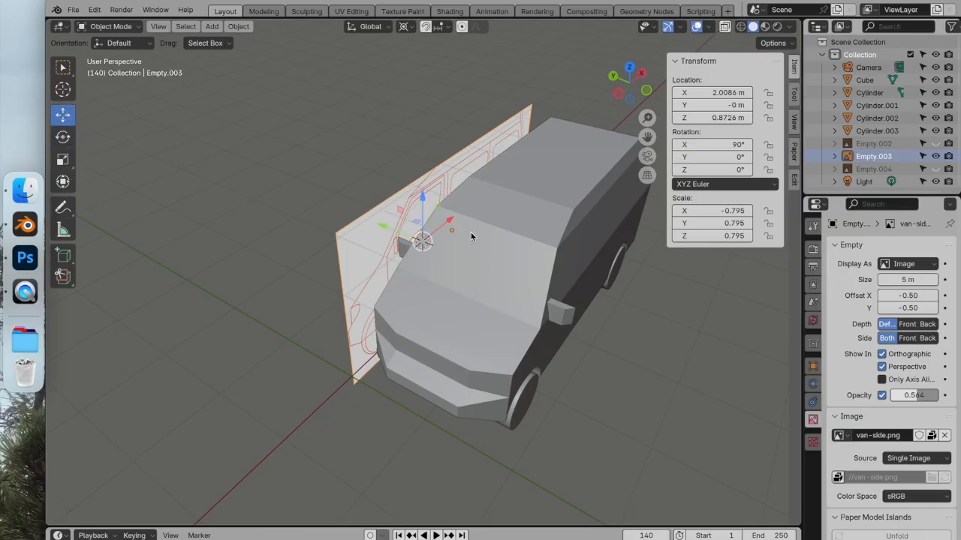
pyautogui.moveTo(379, 227); pyautogui.dragTo(591, 306)
pyautogui.moveTo(595, 306); pyautogui.dragTo(512, 272, button='middle')
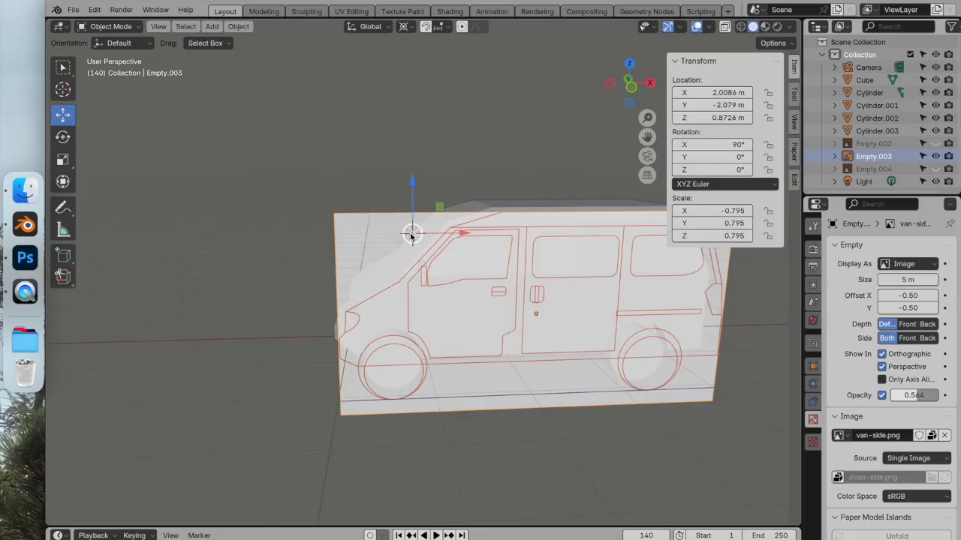
# Step: Lower the side reference image's opacity to about 0.133 so the van shows through it
pyautogui.click(631, 87)
pyautogui.click(468, 151)
pyautogui.click(466, 286)
pyautogui.moveTo(602, 305); pyautogui.dragTo(650, 339, button='middle')
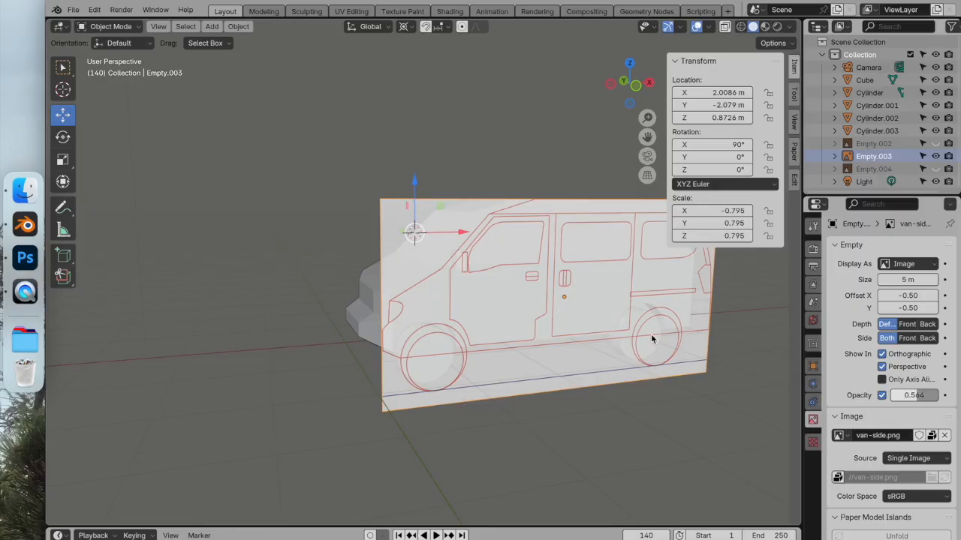
pyautogui.moveTo(914, 395); pyautogui.dragTo(888, 396)
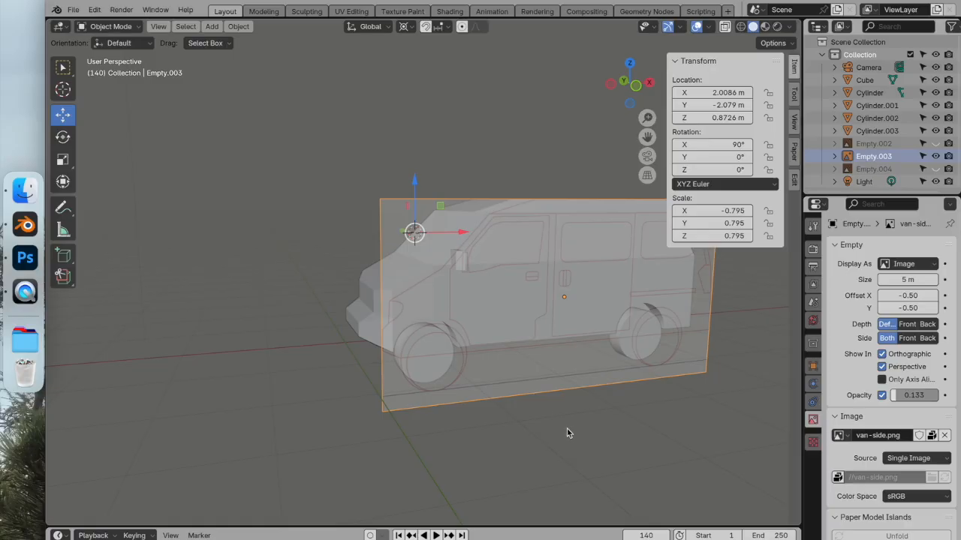
pyautogui.moveTo(650, 387)
pyautogui.mouseDown(button='middle')
pyautogui.moveTo(726, 421)
pyautogui.moveTo(638, 400)
pyautogui.moveTo(653, 390)
pyautogui.mouseUp(button='middle')
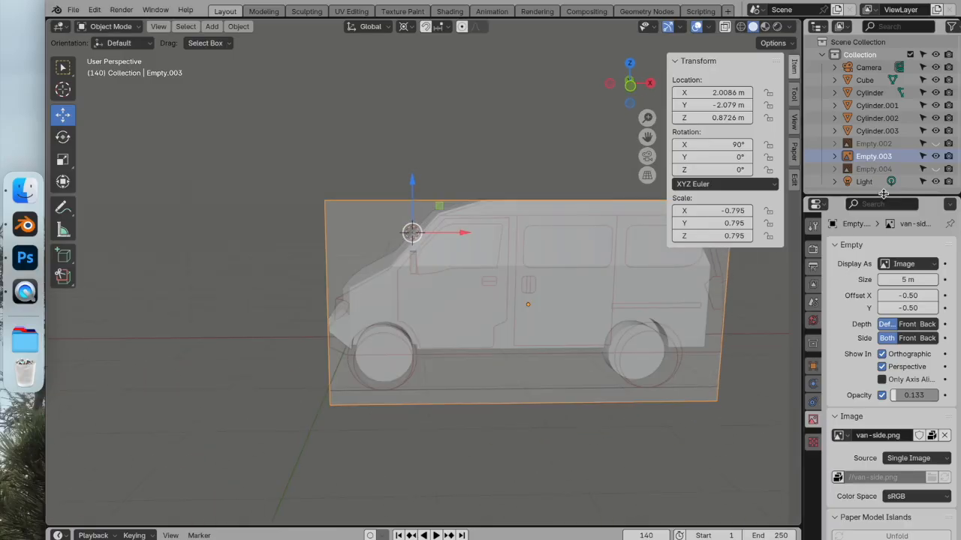
# Step: Make the side reference image unselectable in the viewport and select the van body through it
pyautogui.click(924, 156)
pyautogui.moveTo(446, 308); pyautogui.dragTo(432, 110, button='middle')
pyautogui.click(560, 289)
pyautogui.moveTo(455, 251); pyautogui.dragTo(626, 248, button='middle')
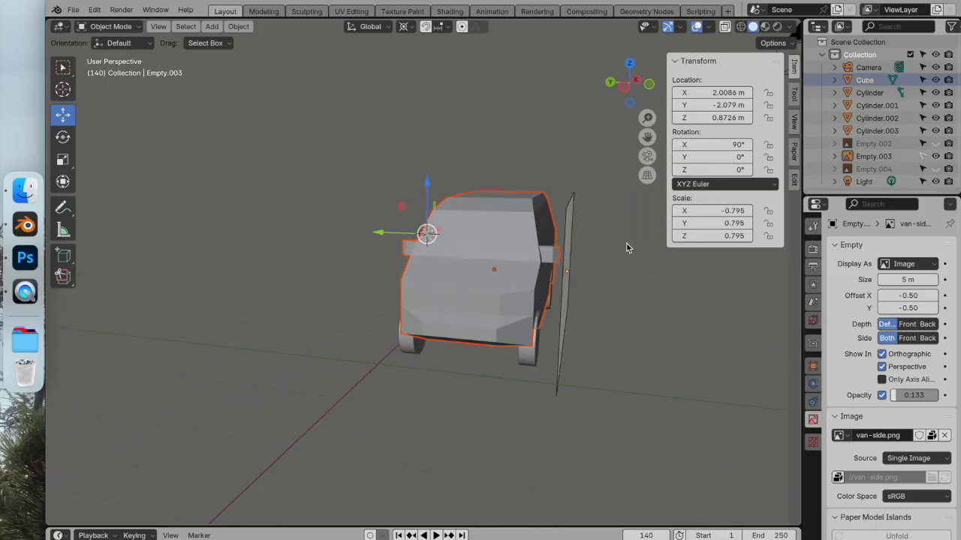
# Step: Show the front reference image Empty.002 and move it about -4.32 m along X, ahead of the van's nose
pyautogui.click(936, 143)
pyautogui.click(936, 144)
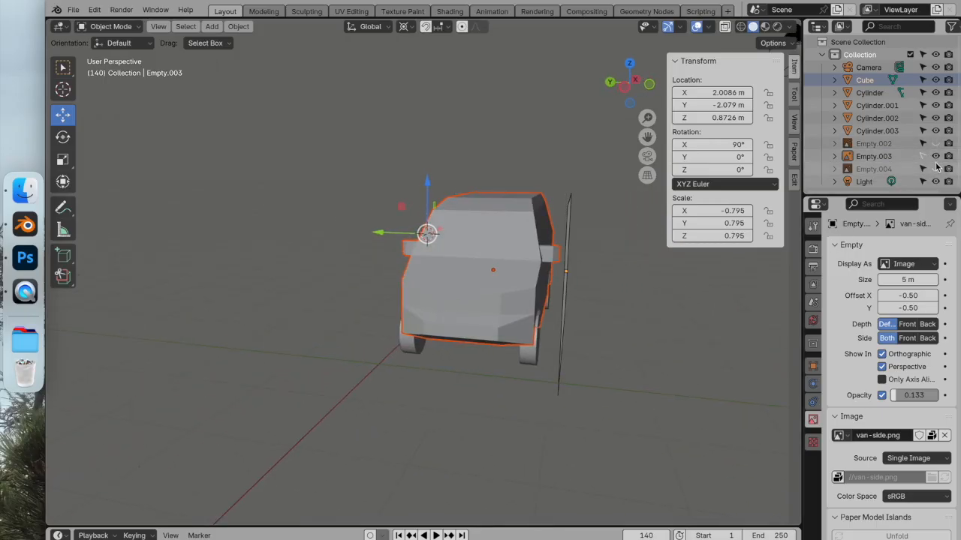
pyautogui.click(935, 143)
pyautogui.moveTo(535, 261); pyautogui.dragTo(524, 280, button='middle')
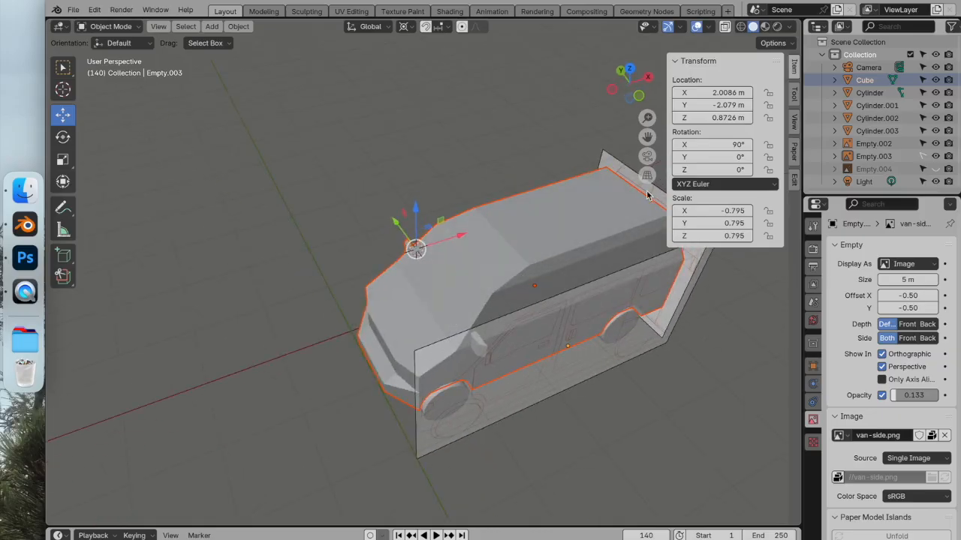
pyautogui.click(649, 195)
pyautogui.moveTo(461, 241); pyautogui.dragTo(777, 288)
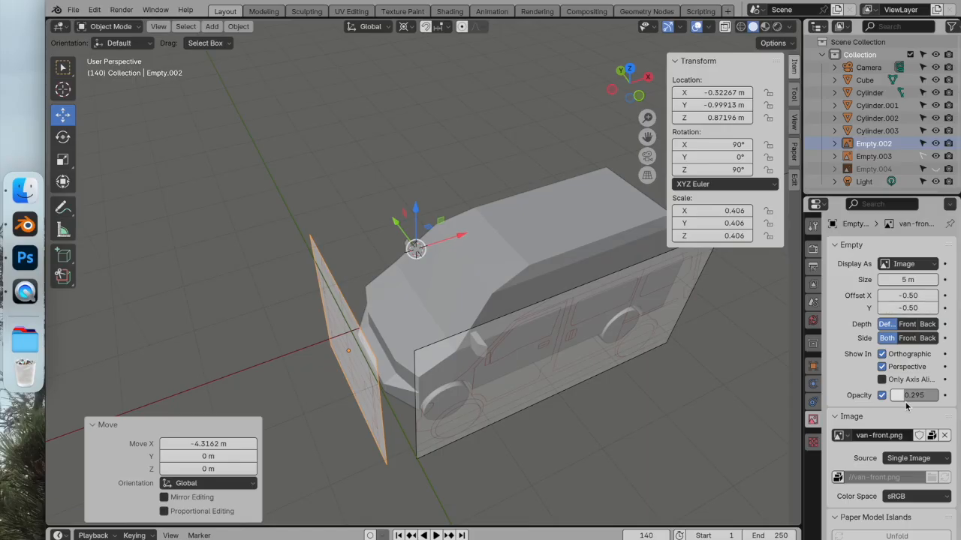
# Step: Lower the front reference image's opacity to 0.190 and make it unselectable in the viewport
pyautogui.moveTo(905, 399); pyautogui.dragTo(900, 400)
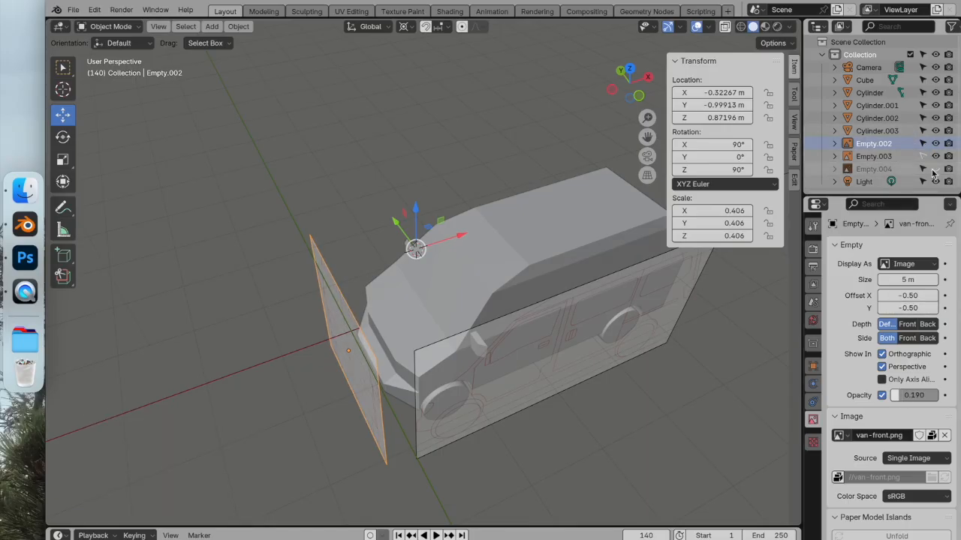
pyautogui.click(924, 144)
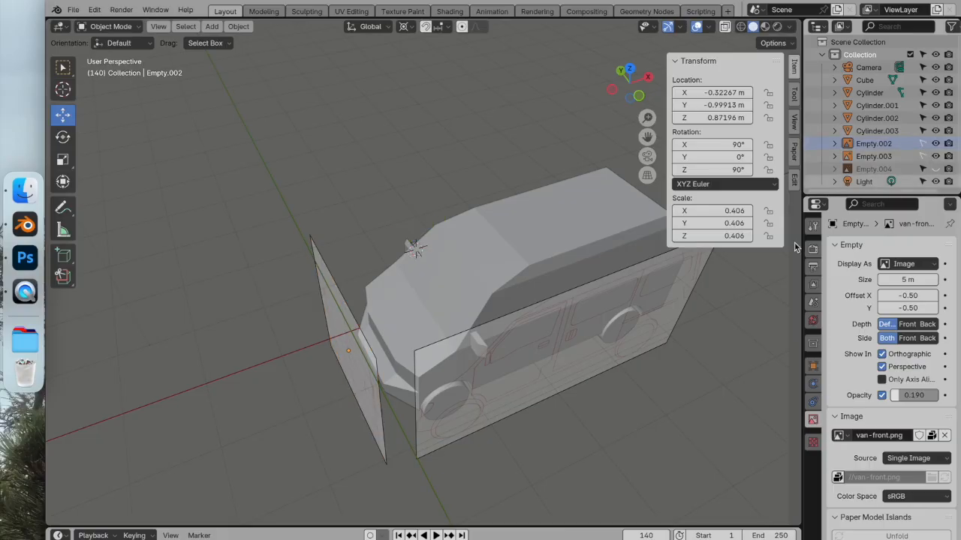
pyautogui.moveTo(478, 421); pyautogui.dragTo(513, 371, button='middle')
# Step: Return to the Texture Paint workspace and examine how the side reference lines up with the van in front orthographic view
pyautogui.click(403, 12)
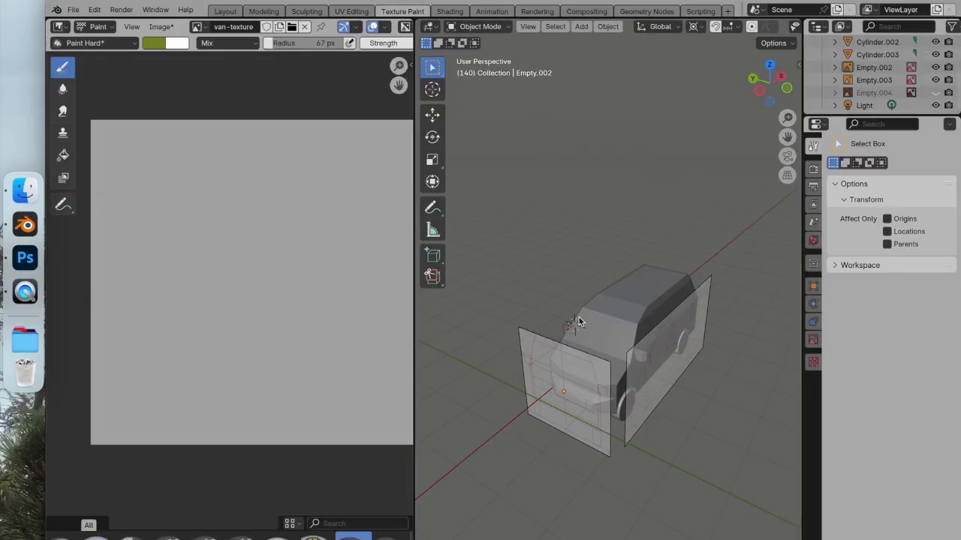
pyautogui.moveTo(573, 318); pyautogui.dragTo(523, 328, button='middle')
pyautogui.scroll(5, 590, 347)
pyautogui.keyDown('shift'); pyautogui.moveTo(622, 343); pyautogui.dragTo(668, 367, button='middle'); pyautogui.keyUp('shift')
pyautogui.scroll(2, 582, 285)
pyautogui.scroll(-4, 583, 286)
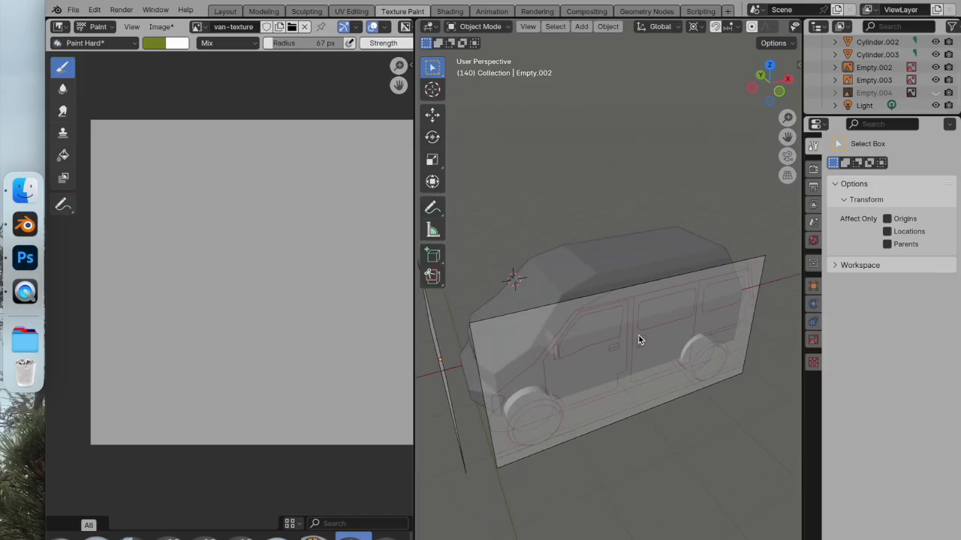
pyautogui.click(779, 91)
pyautogui.scroll(6, 596, 285)
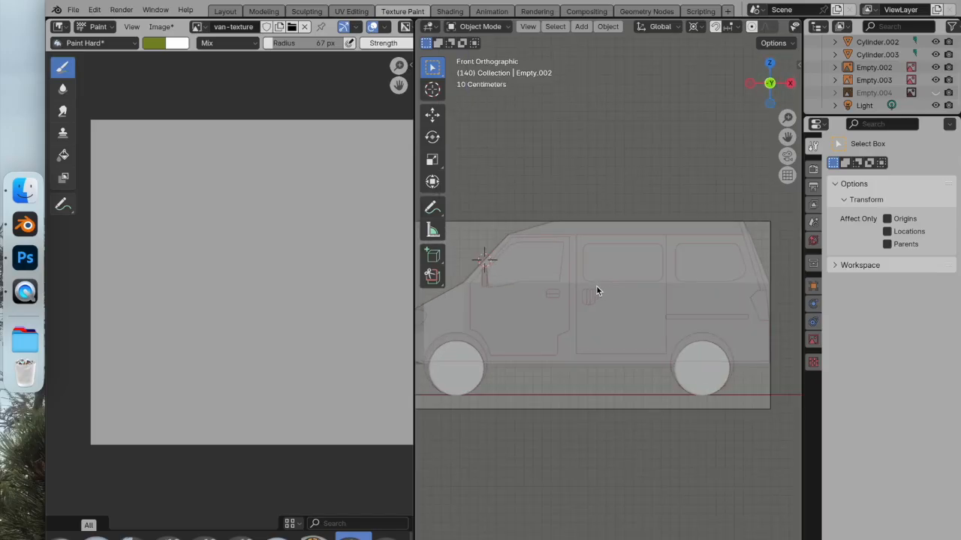
pyautogui.keyDown('shift'); pyautogui.moveTo(596, 286); pyautogui.dragTo(680, 379, button='middle'); pyautogui.keyUp('shift')
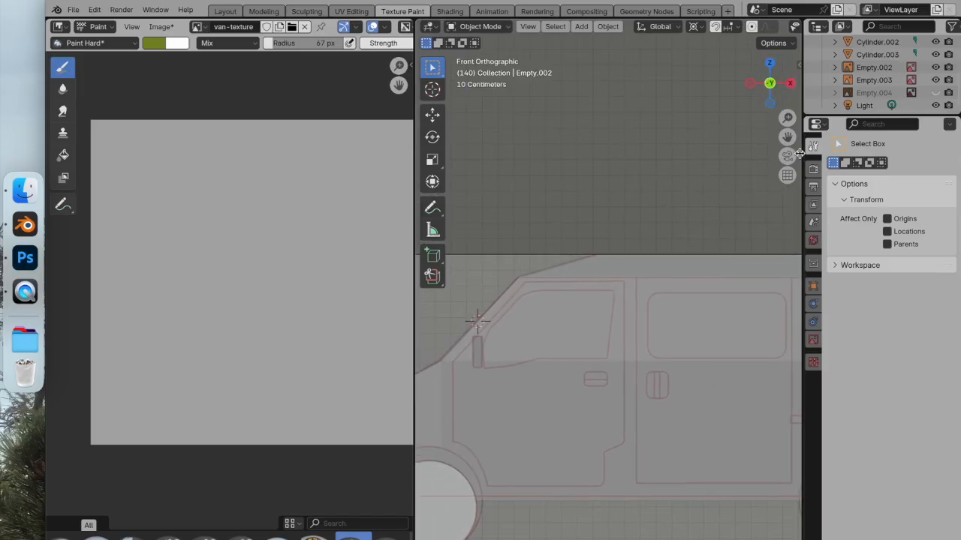
# Step: Try to switch the 3D viewport from Object Mode to Texture Paint mode with the front reference image active
pyautogui.click(467, 27)
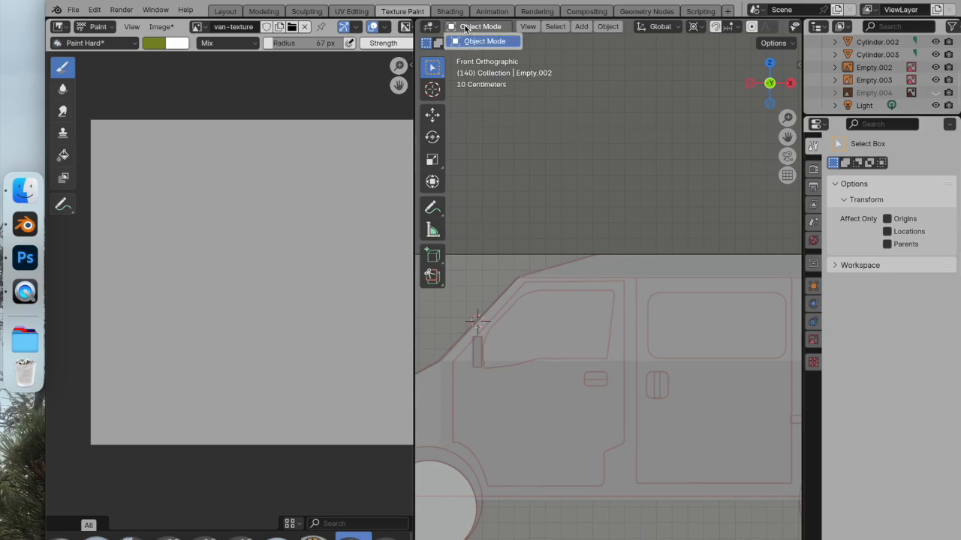
pyautogui.click(484, 42)
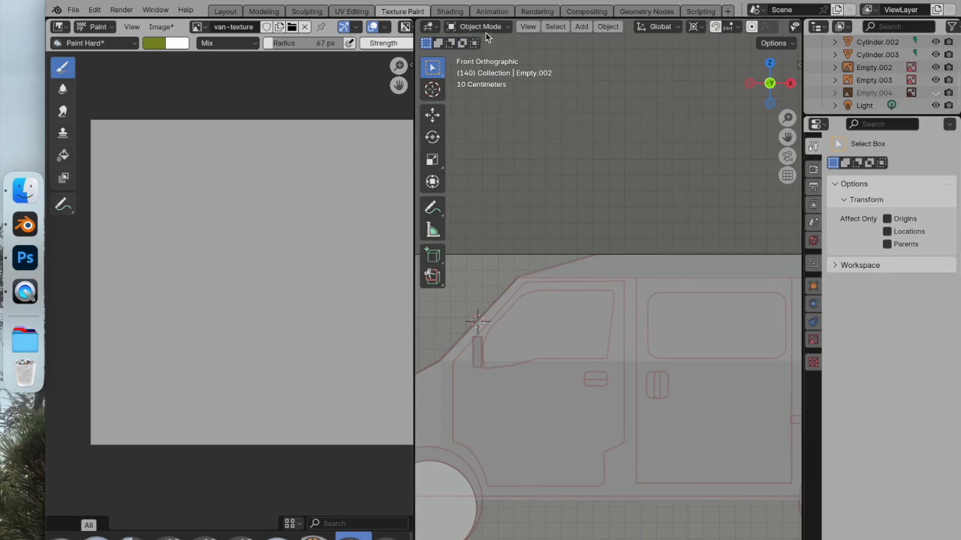
pyautogui.scroll(-4, 574, 167)
pyautogui.moveTo(573, 165); pyautogui.dragTo(654, 262, button='middle')
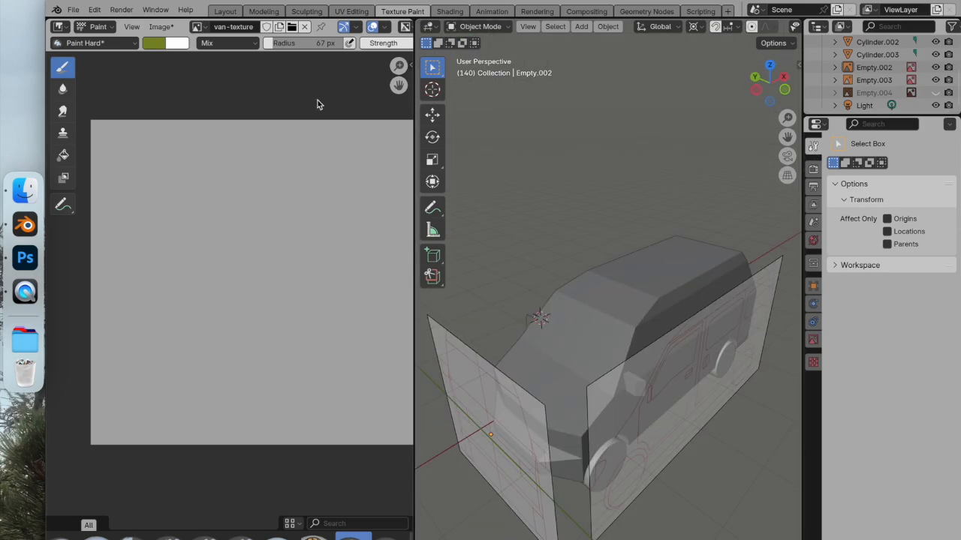
# Step: Select the van body in the Layout workspace and return to the Texture Paint workspace to paint on it
pyautogui.click(233, 12)
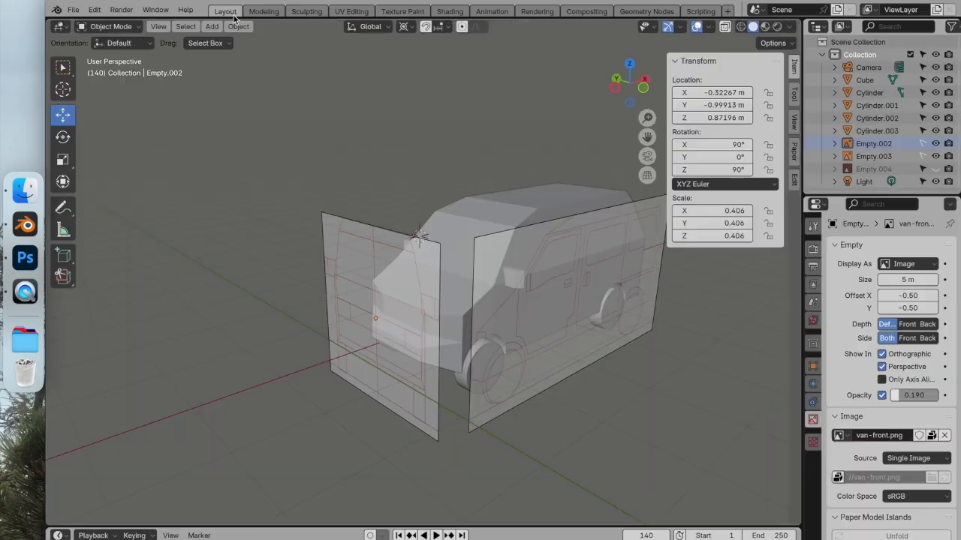
pyautogui.click(517, 206)
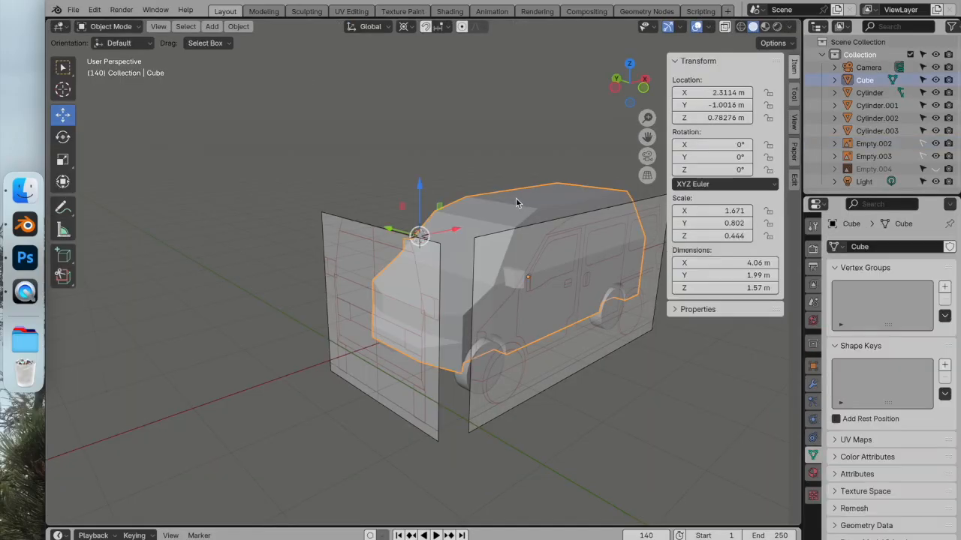
pyautogui.click(403, 12)
pyautogui.moveTo(631, 292); pyautogui.dragTo(588, 237, button='middle')
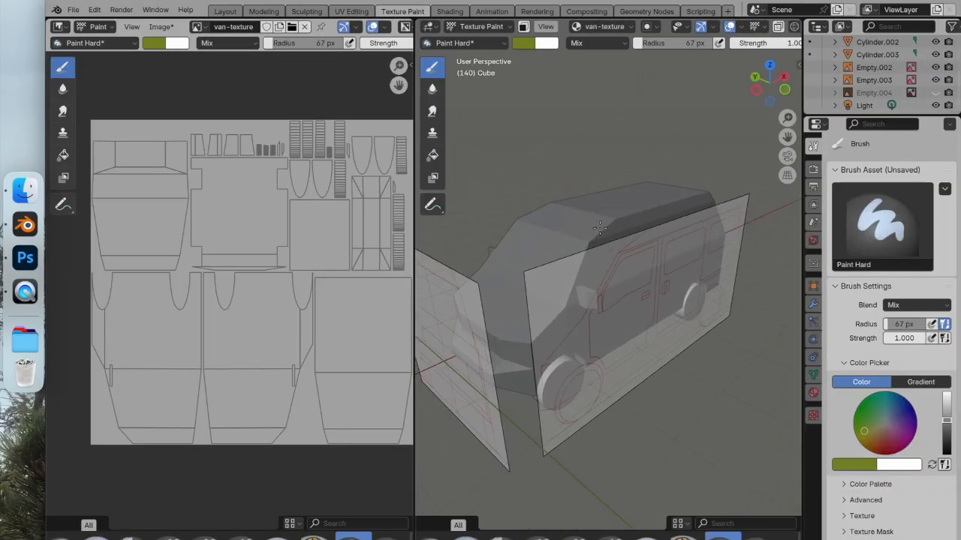
pyautogui.scroll(3, 587, 235)
# Step: Try a green brush stroke across the van's windshield corner and side through the reference image, and undo it
pyautogui.moveTo(539, 256); pyautogui.dragTo(626, 201)
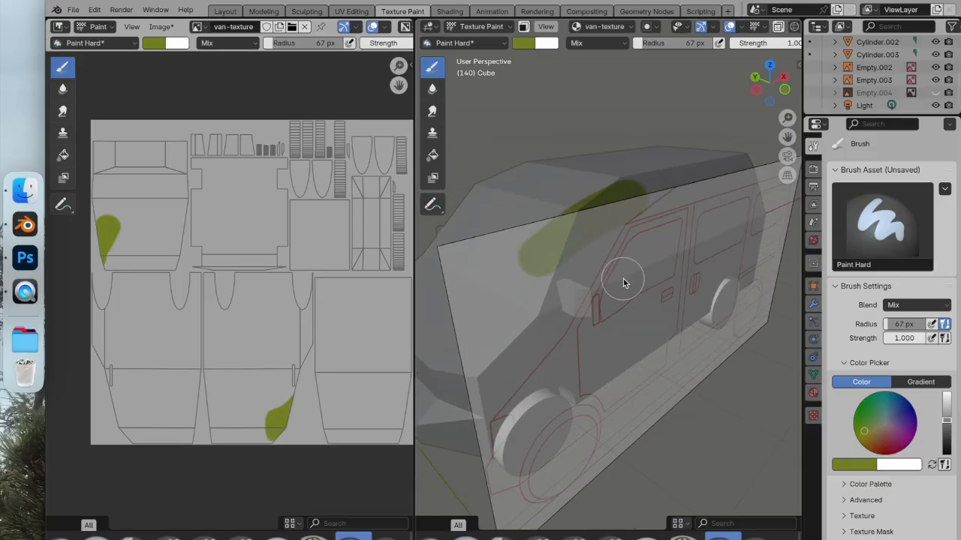
pyautogui.press('super+z')
pyautogui.moveTo(623, 279); pyautogui.dragTo(619, 257, button='middle')
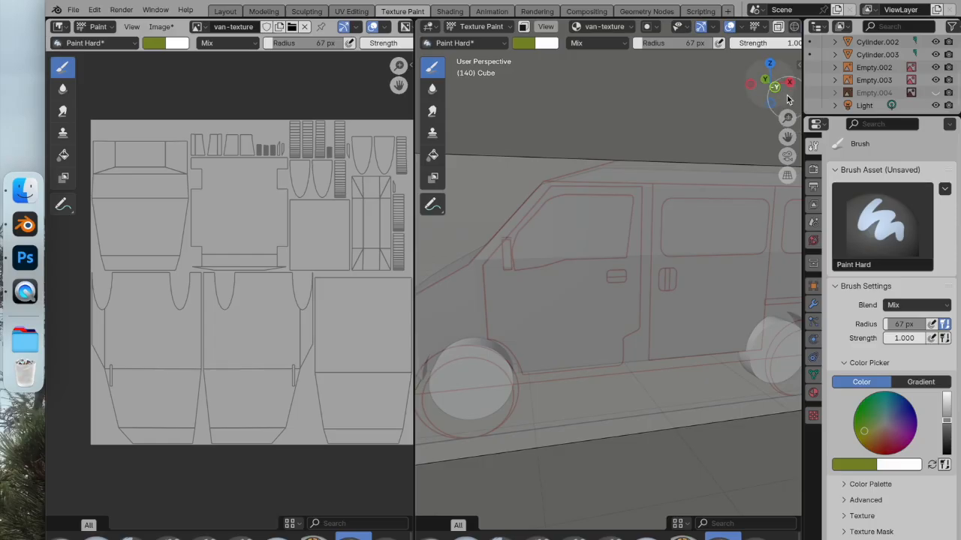
# Step: View the van in front orthographic view and set the brush color to a light cyan at full brightness
pyautogui.click(766, 84)
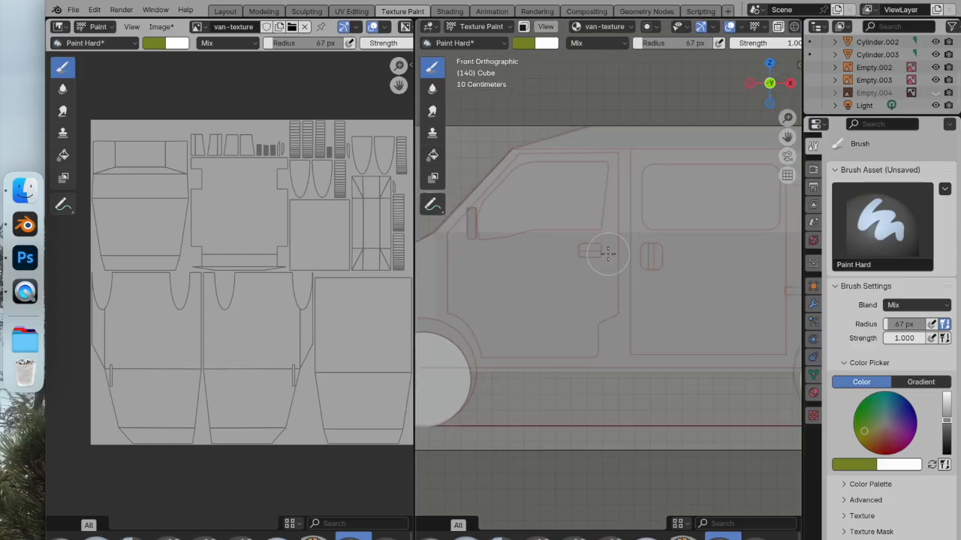
pyautogui.scroll(2, 609, 259)
pyautogui.scroll(-6, 897, 348)
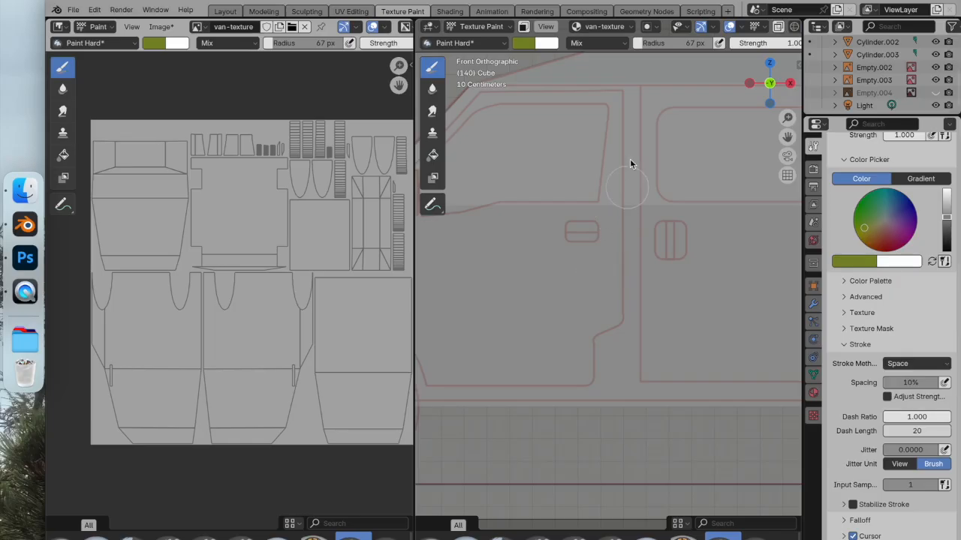
pyautogui.moveTo(878, 229); pyautogui.dragTo(887, 217)
pyautogui.scroll(-1, 901, 211)
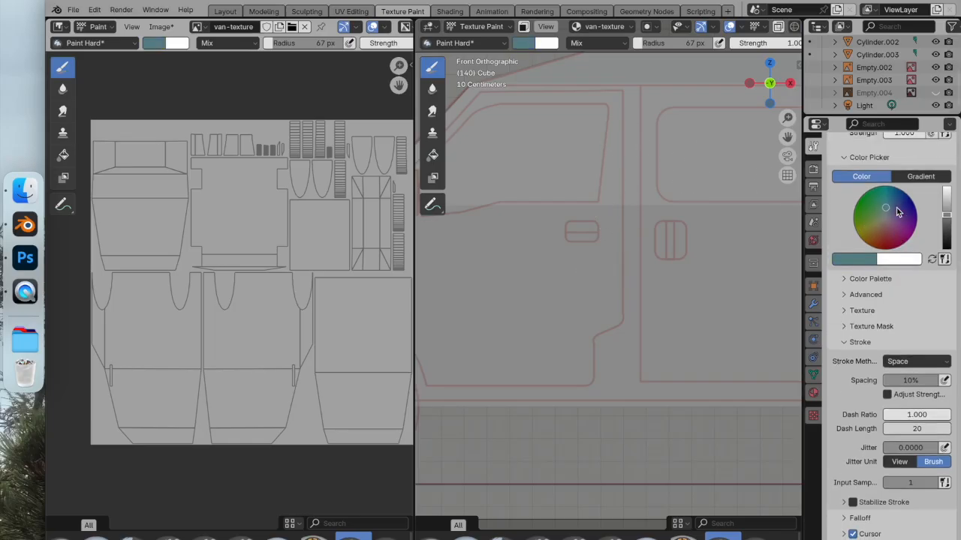
pyautogui.scroll(2, 894, 225)
pyautogui.moveTo(949, 242); pyautogui.dragTo(946, 216)
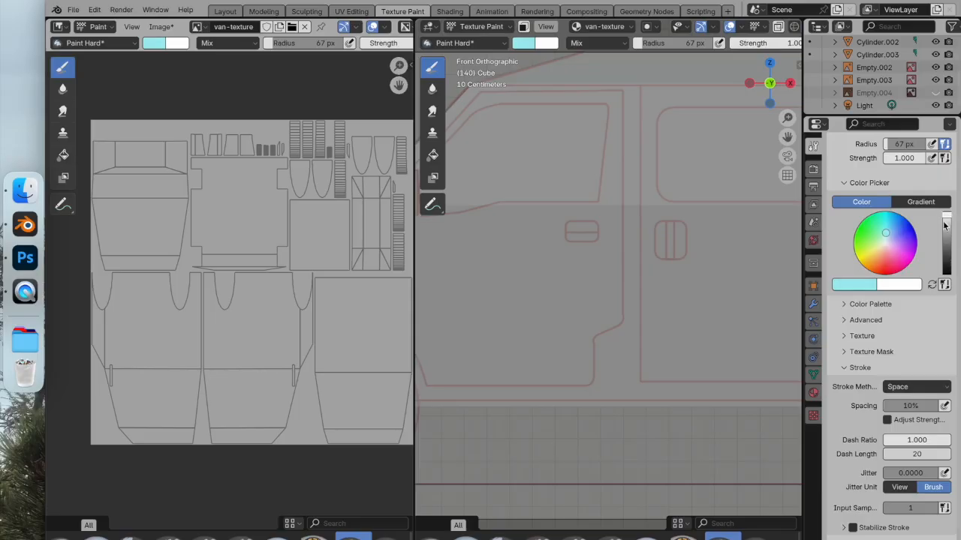
# Step: Try light cyan brush strokes inside the sliding door's window outline and undo them
pyautogui.moveTo(691, 153); pyautogui.dragTo(676, 129)
pyautogui.moveTo(710, 175); pyautogui.dragTo(530, 233, button='middle')
pyautogui.click(750, 84)
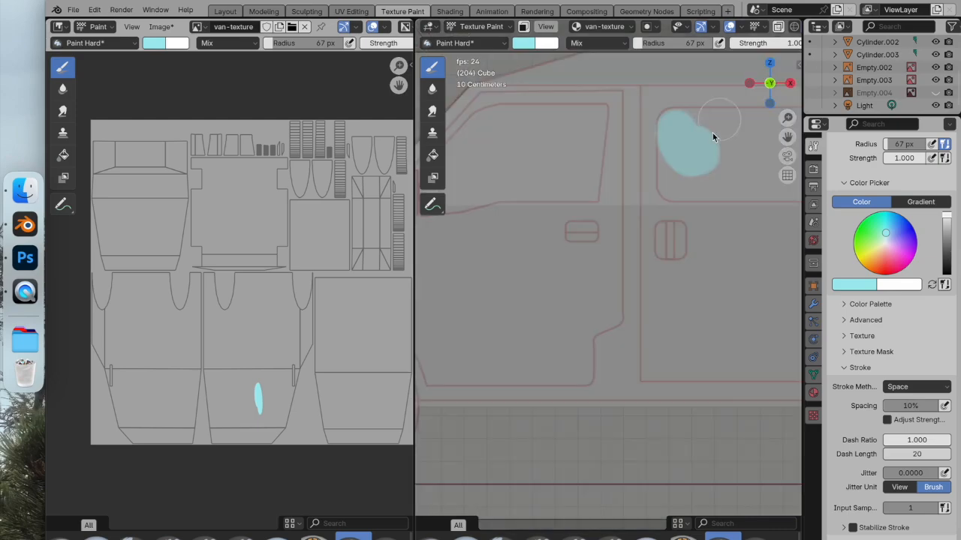
pyautogui.scroll(-2, 604, 249)
pyautogui.click(612, 239)
pyautogui.press('super+z')
pyautogui.press('super+z')
pyautogui.press('super+z')
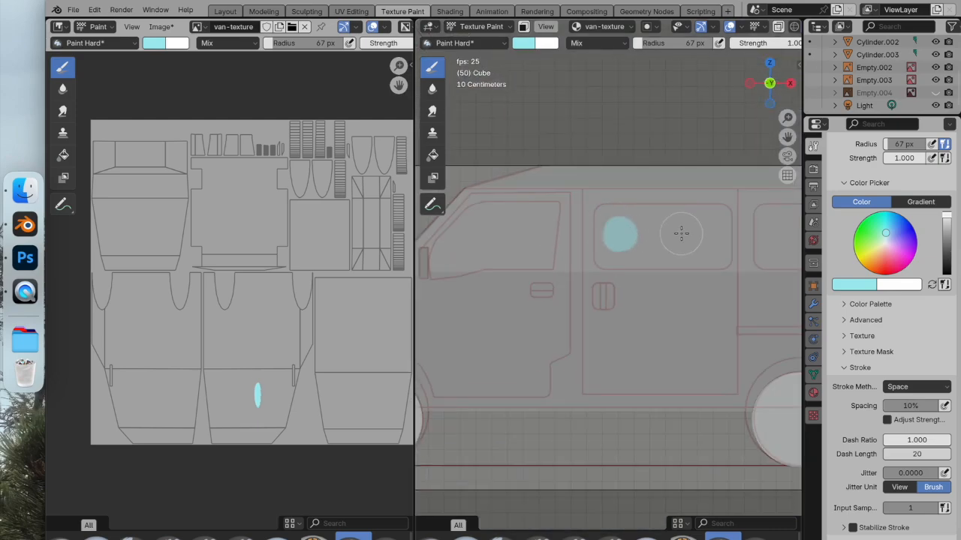
# Step: Set the brush radius to 23 px and fill the sliding door's window outline with light cyan
pyautogui.scroll(2, 883, 237)
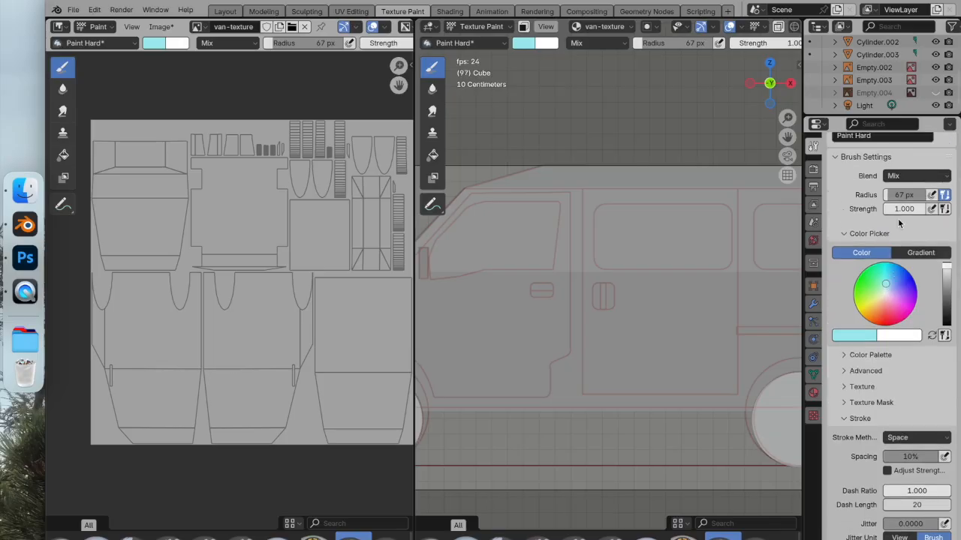
pyautogui.moveTo(905, 195); pyautogui.dragTo(882, 194)
pyautogui.moveTo(650, 238)
pyautogui.mouseDown()
pyautogui.moveTo(629, 229)
pyautogui.moveTo(650, 209)
pyautogui.moveTo(700, 210)
pyautogui.mouseUp()
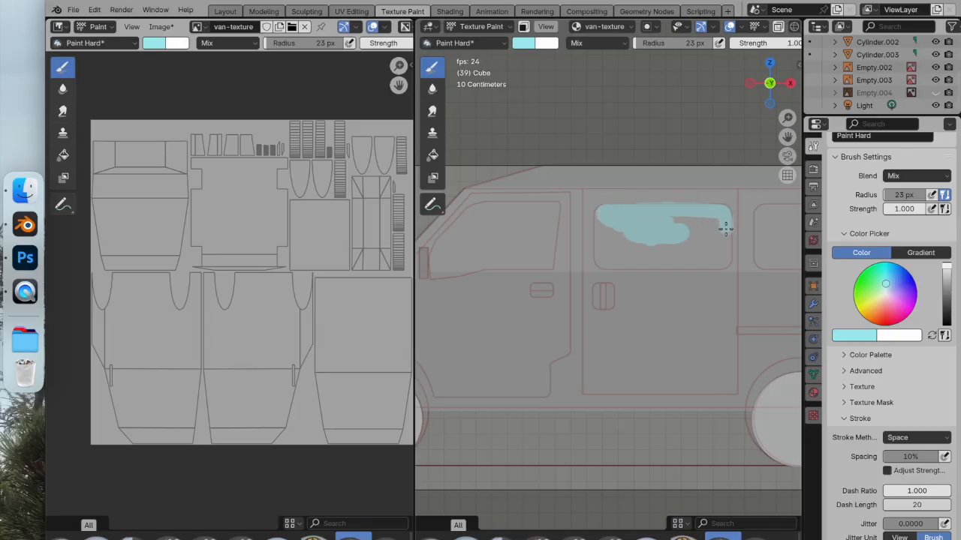
pyautogui.moveTo(725, 256)
pyautogui.mouseDown()
pyautogui.moveTo(617, 264)
pyautogui.moveTo(600, 225)
pyautogui.moveTo(619, 225)
pyautogui.moveTo(634, 251)
pyautogui.mouseUp()
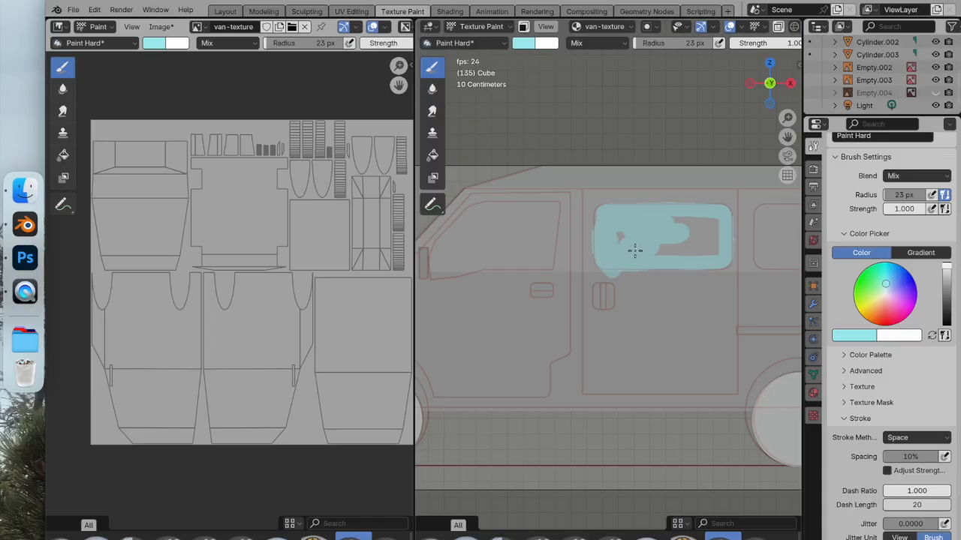
pyautogui.moveTo(704, 244)
pyautogui.mouseDown()
pyautogui.moveTo(665, 253)
pyautogui.moveTo(709, 221)
pyautogui.moveTo(689, 230)
pyautogui.mouseUp()
# Step: Paint the front door's window and the rear side window light cyan within their reference outlines
pyautogui.moveTo(439, 271)
pyautogui.mouseDown()
pyautogui.moveTo(437, 250)
pyautogui.moveTo(468, 222)
pyautogui.moveTo(554, 215)
pyautogui.moveTo(542, 254)
pyautogui.moveTo(439, 268)
pyautogui.moveTo(502, 217)
pyautogui.moveTo(489, 238)
pyautogui.moveTo(530, 257)
pyautogui.mouseUp()
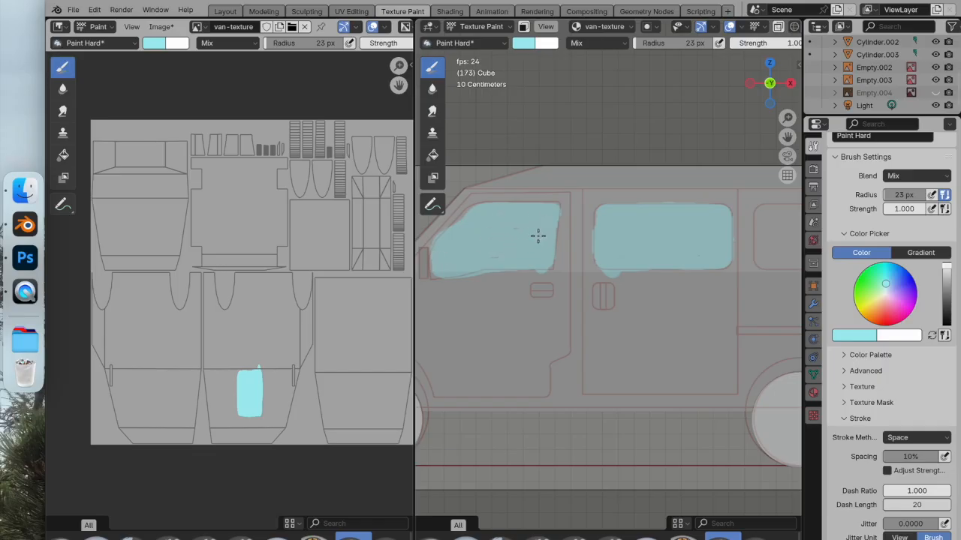
pyautogui.moveTo(542, 221); pyautogui.dragTo(558, 220)
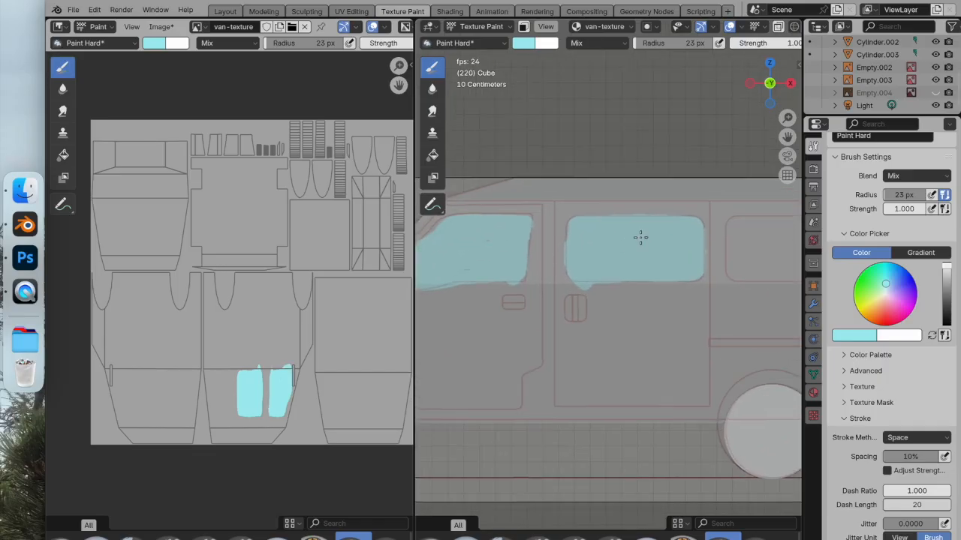
pyautogui.moveTo(683, 269)
pyautogui.mouseDown()
pyautogui.moveTo(680, 235)
pyautogui.moveTo(778, 223)
pyautogui.moveTo(788, 257)
pyautogui.moveTo(740, 275)
pyautogui.moveTo(681, 274)
pyautogui.moveTo(683, 242)
pyautogui.moveTo(725, 252)
pyautogui.moveTo(728, 240)
pyautogui.moveTo(740, 254)
pyautogui.moveTo(781, 262)
pyautogui.mouseUp()
pyautogui.scroll(-4, 660, 248)
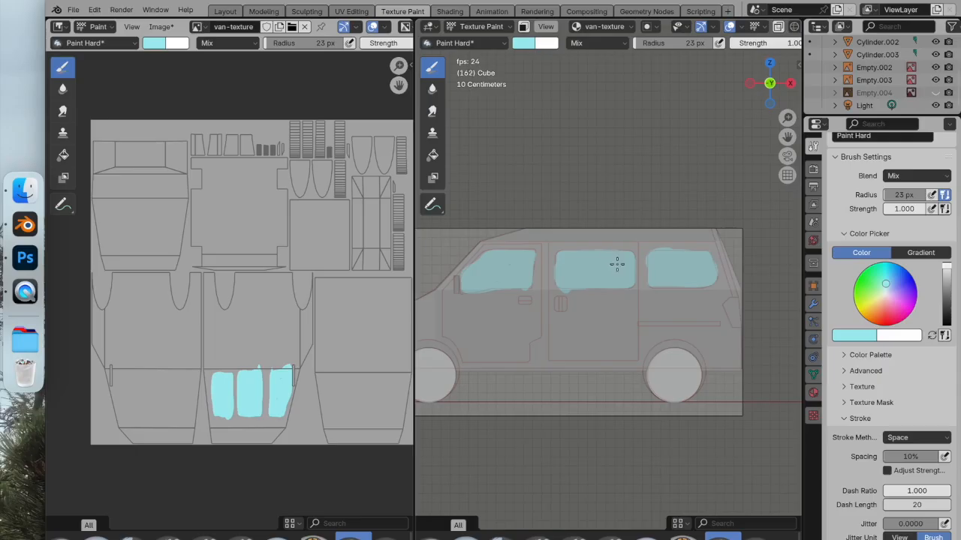
# Step: Set the brush color to orange and paint the headlight and taillight on the van's side
pyautogui.scroll(5, 582, 268)
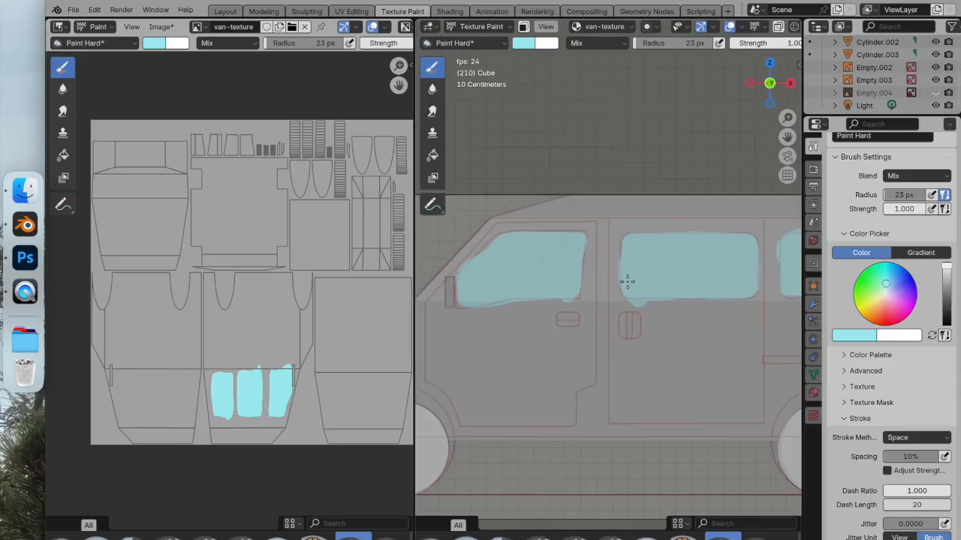
pyautogui.keyDown('shift'); pyautogui.moveTo(616, 292); pyautogui.dragTo(664, 288, button='middle'); pyautogui.keyUp('shift')
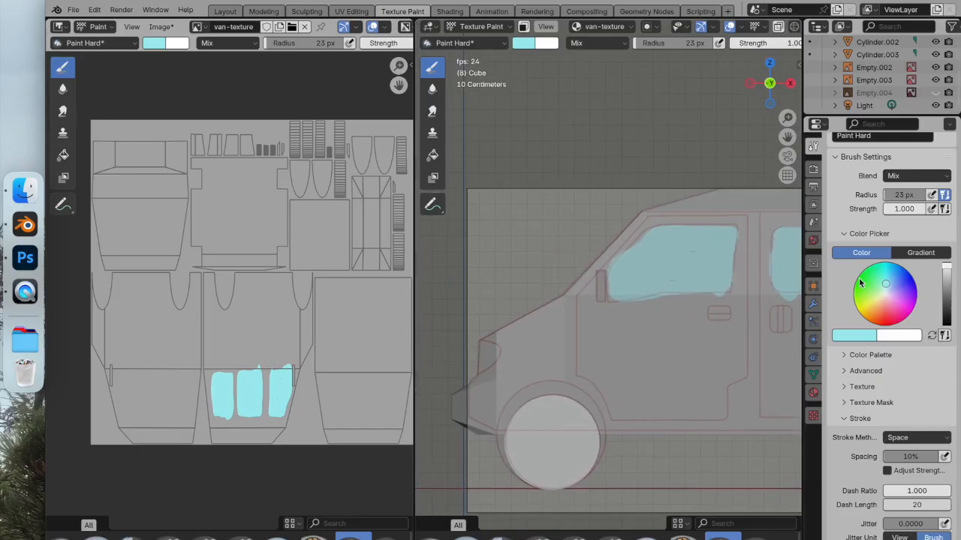
pyautogui.moveTo(886, 312); pyautogui.dragTo(880, 309)
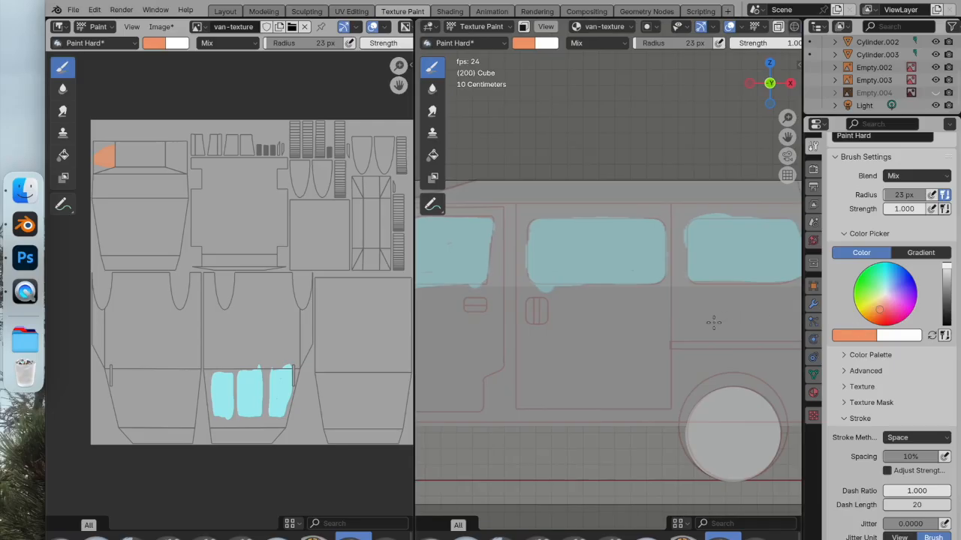
pyautogui.moveTo(590, 314)
pyautogui.mouseDown()
pyautogui.moveTo(605, 311)
pyautogui.moveTo(608, 336)
pyautogui.moveTo(593, 322)
pyautogui.moveTo(605, 344)
pyautogui.moveTo(605, 313)
pyautogui.mouseUp()
# Step: View the front of the van head-on in orthographic view, framed against the front reference image
pyautogui.moveTo(511, 317)
pyautogui.keyDown('shift'); pyautogui.mouseDown(button='middle')
pyautogui.moveTo(653, 317)
pyautogui.moveTo(725, 331)
pyautogui.mouseUp(button='middle'); pyautogui.keyUp('shift')
pyautogui.scroll(-3, 630, 317)
pyautogui.moveTo(641, 284); pyautogui.dragTo(620, 314, button='middle')
pyautogui.scroll(-3, 621, 314)
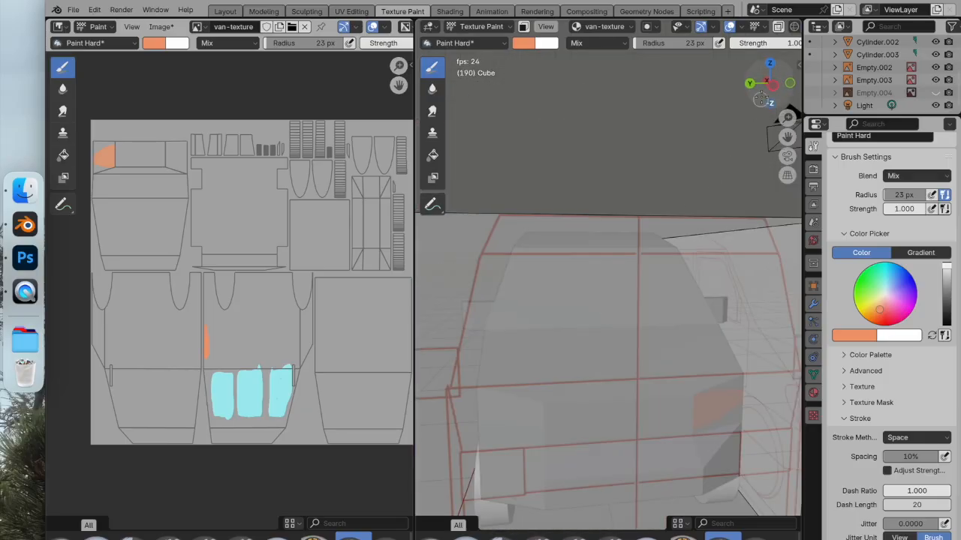
pyautogui.click(774, 84)
pyautogui.scroll(3, 600, 225)
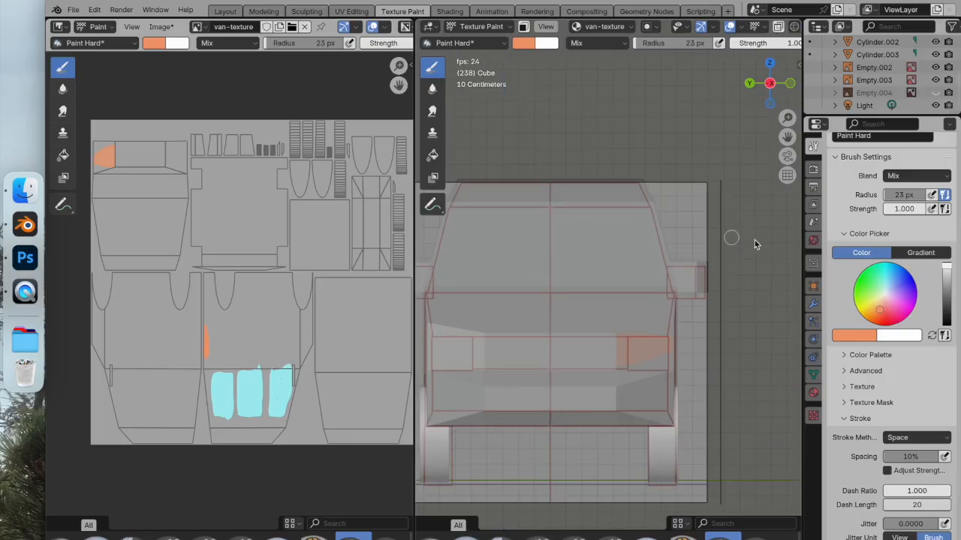
# Step: Try a sky-blue brush stroke along the windshield's edge and undo it
pyautogui.moveTo(886, 283); pyautogui.dragTo(889, 278)
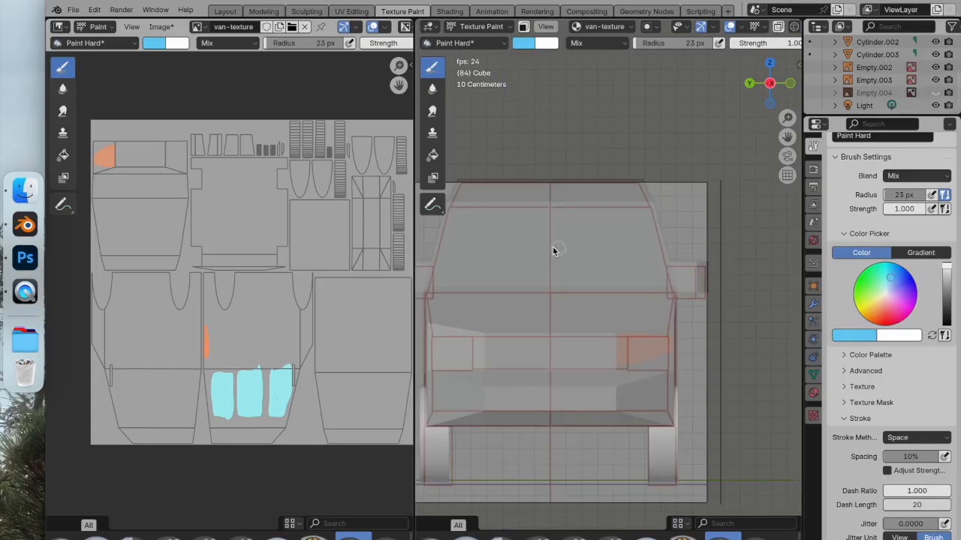
pyautogui.moveTo(451, 282)
pyautogui.mouseDown()
pyautogui.moveTo(461, 230)
pyautogui.moveTo(466, 238)
pyautogui.mouseUp()
pyautogui.hotkey('ctrl', 'z')
# Step: Set the brush color to turquoise and fill the windshield, undoing stray strokes
pyautogui.moveTo(886, 284); pyautogui.dragTo(883, 278)
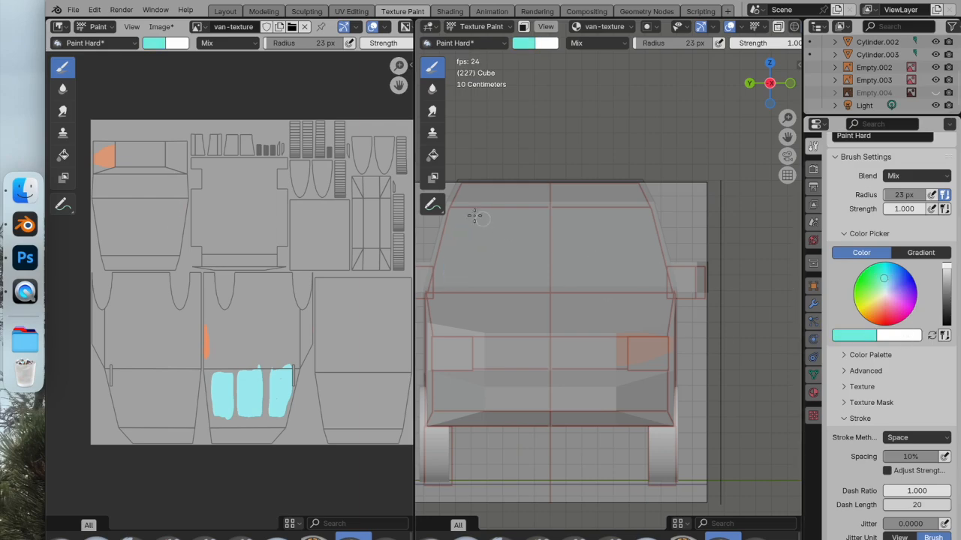
pyautogui.moveTo(475, 257)
pyautogui.mouseDown()
pyautogui.moveTo(443, 279)
pyautogui.moveTo(462, 248)
pyautogui.moveTo(451, 277)
pyautogui.moveTo(453, 214)
pyautogui.moveTo(653, 225)
pyautogui.moveTo(654, 265)
pyautogui.moveTo(461, 274)
pyautogui.moveTo(547, 278)
pyautogui.moveTo(538, 253)
pyautogui.moveTo(521, 257)
pyautogui.moveTo(485, 217)
pyautogui.moveTo(458, 278)
pyautogui.moveTo(600, 238)
pyautogui.moveTo(533, 264)
pyautogui.moveTo(626, 247)
pyautogui.moveTo(631, 276)
pyautogui.mouseUp()
pyautogui.hotkey('ctrl', 'z')
pyautogui.hotkey('ctrl', 'z')
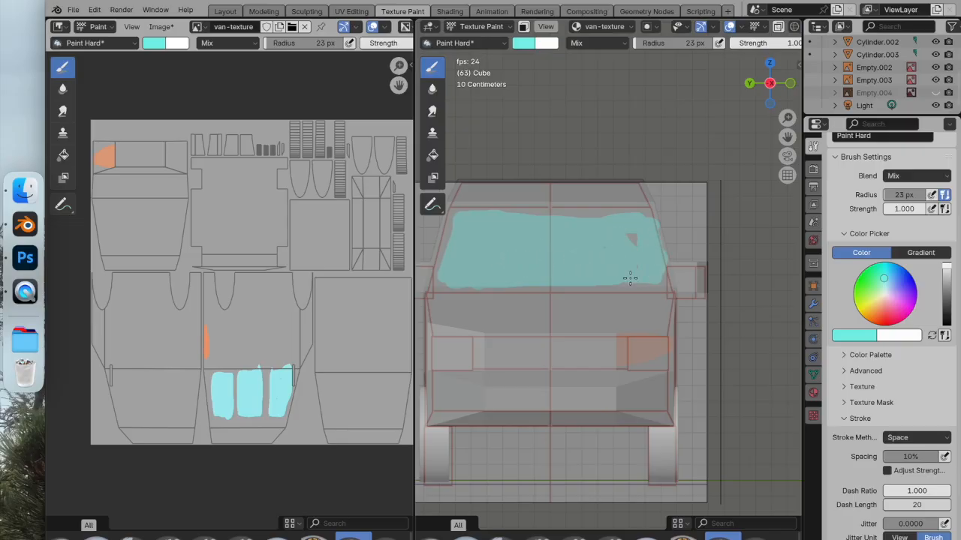
# Step: Paint both headlights pale cream in the head-on orthographic view, and the grille between them in a darker shade of that color
pyautogui.moveTo(626, 263)
pyautogui.mouseDown(button='middle')
pyautogui.moveTo(638, 265)
pyautogui.moveTo(598, 275)
pyautogui.moveTo(646, 270)
pyautogui.mouseUp(button='middle')
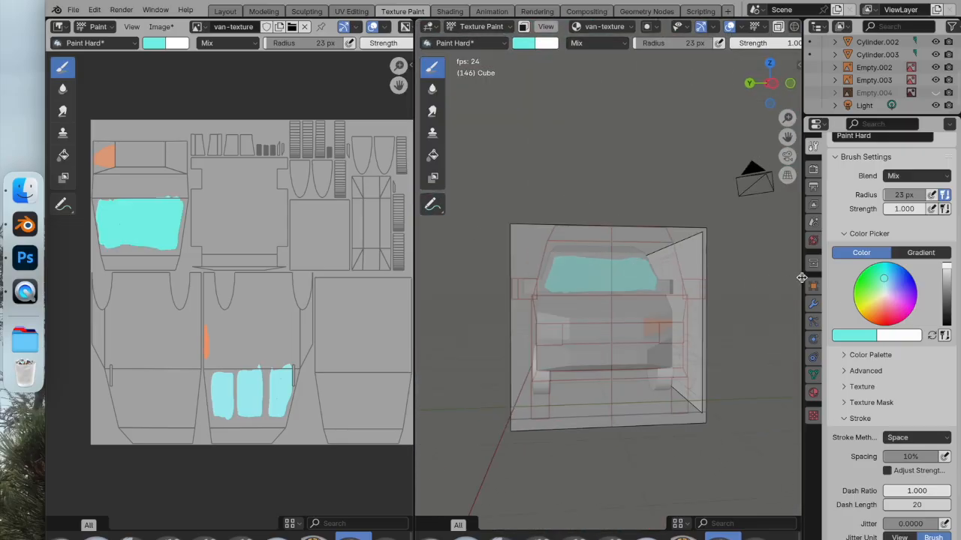
pyautogui.click(882, 297)
pyautogui.scroll(4, 782, 292)
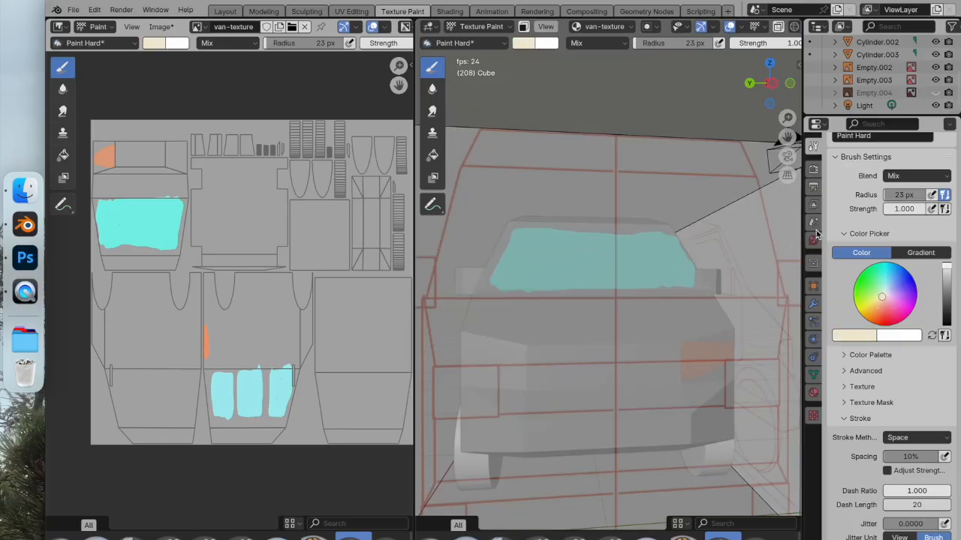
pyautogui.click(770, 83)
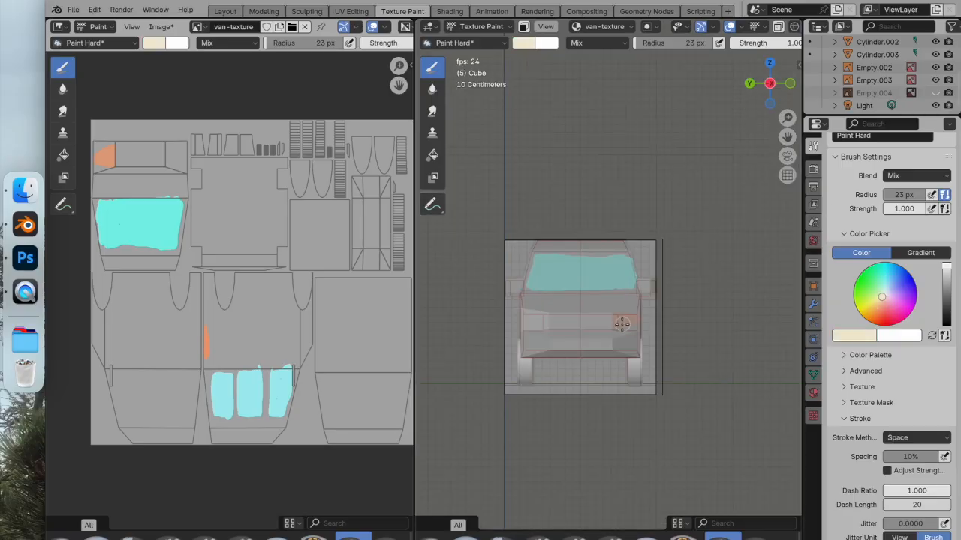
pyautogui.click(623, 322)
pyautogui.click(534, 323)
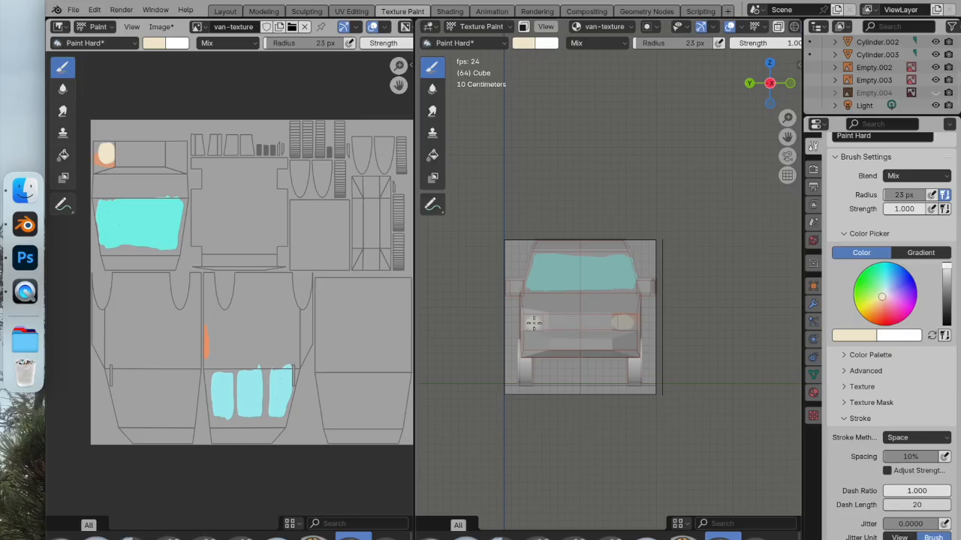
pyautogui.click(945, 298)
pyautogui.moveTo(561, 322)
pyautogui.mouseDown()
pyautogui.moveTo(601, 321)
pyautogui.moveTo(563, 320)
pyautogui.mouseUp()
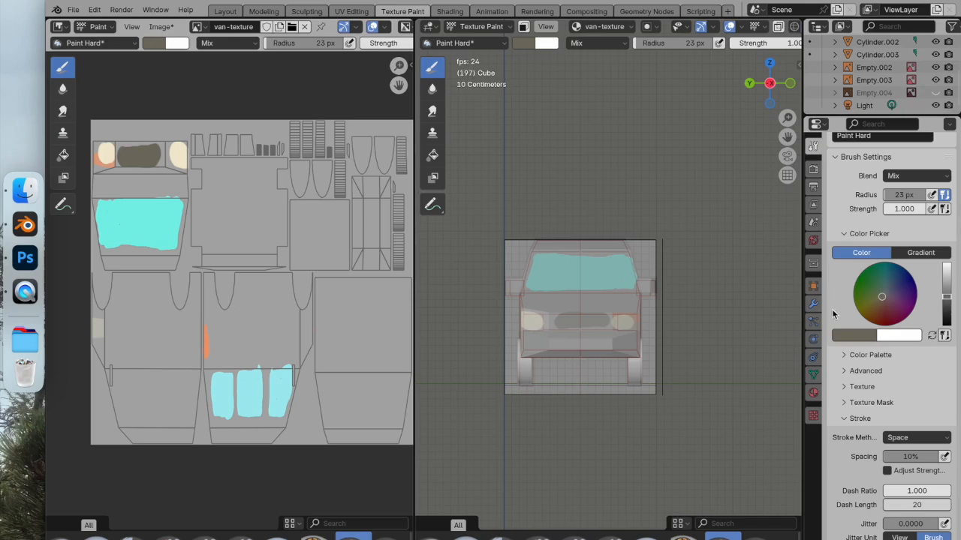
# Step: Return to the side orthographic view and set the brush to the Line stroke method, 8 px radius and black color
pyautogui.moveTo(684, 324); pyautogui.dragTo(600, 329, button='middle')
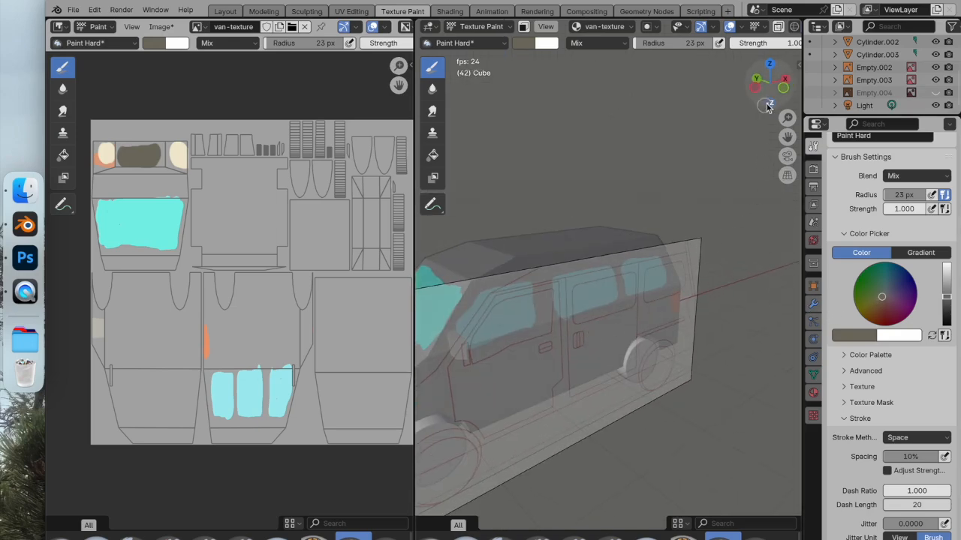
pyautogui.click(783, 88)
pyautogui.scroll(2, 632, 315)
pyautogui.keyDown('shift'); pyautogui.moveTo(631, 353); pyautogui.dragTo(760, 376, button='middle'); pyautogui.keyUp('shift')
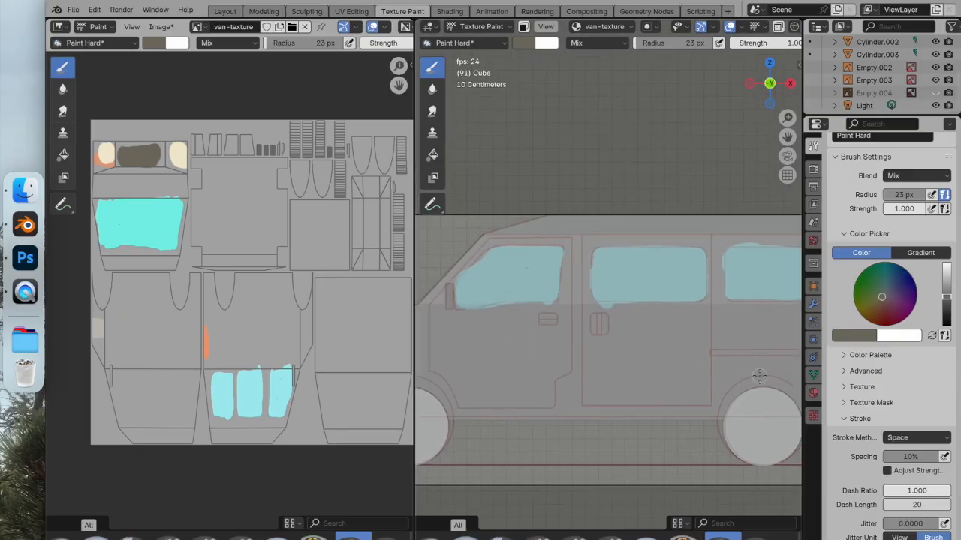
pyautogui.click(922, 438)
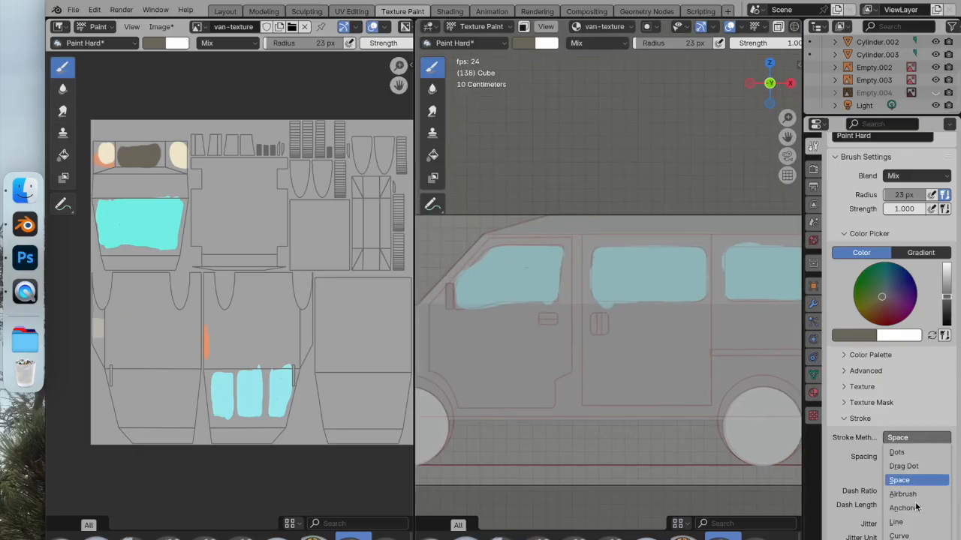
pyautogui.click(900, 522)
pyautogui.moveTo(885, 197)
pyautogui.mouseDown()
pyautogui.moveTo(863, 197)
pyautogui.moveTo(909, 194)
pyautogui.moveTo(885, 194)
pyautogui.mouseUp()
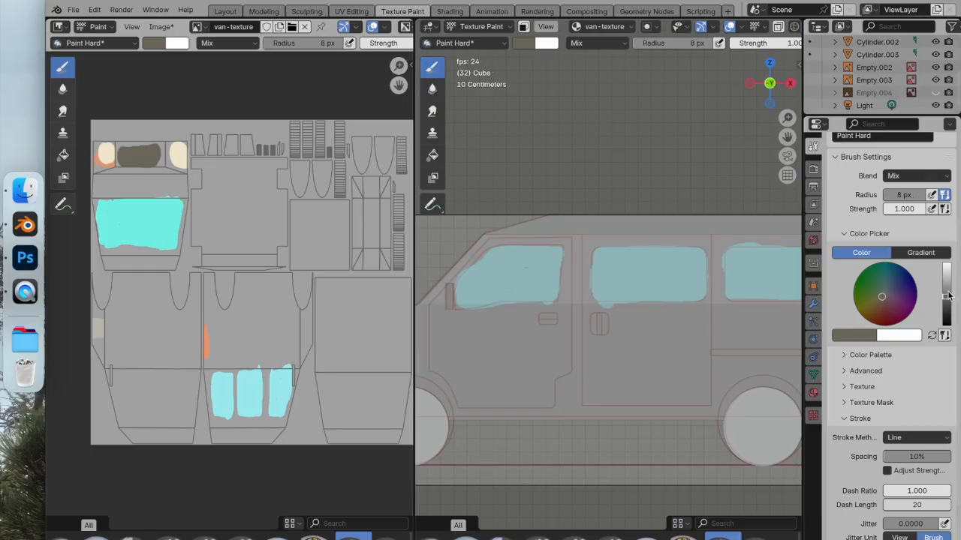
pyautogui.moveTo(947, 297); pyautogui.dragTo(947, 326)
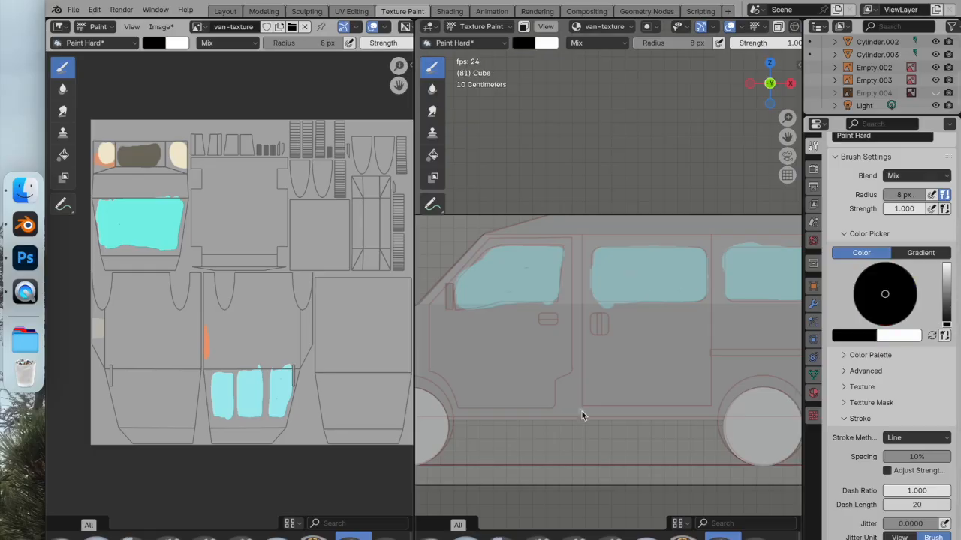
# Step: Draw straight black lines around the sliding door, along its rear slide rail and up the van's rear edge
pyautogui.moveTo(582, 406); pyautogui.dragTo(580, 236)
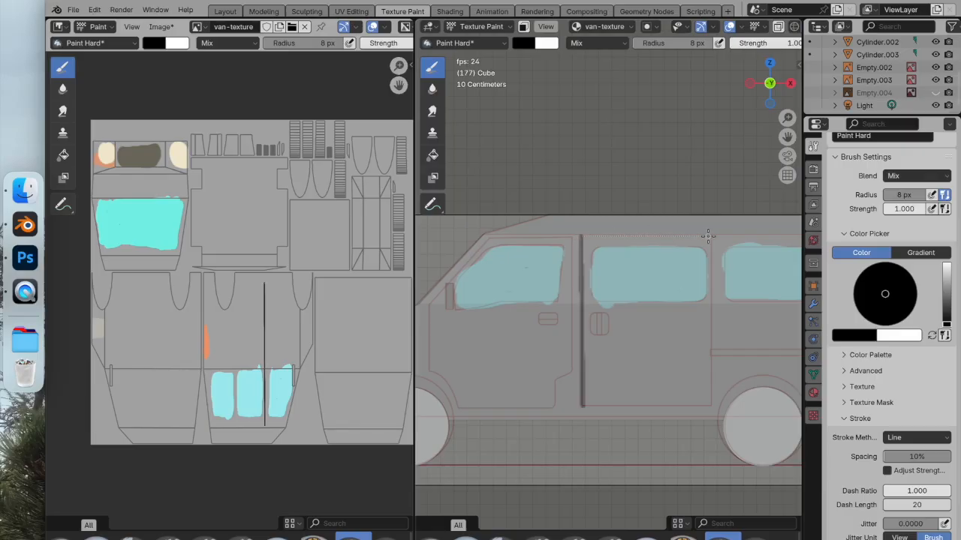
pyautogui.moveTo(710, 236)
pyautogui.mouseDown()
pyautogui.moveTo(710, 406)
pyautogui.moveTo(584, 406)
pyautogui.mouseUp()
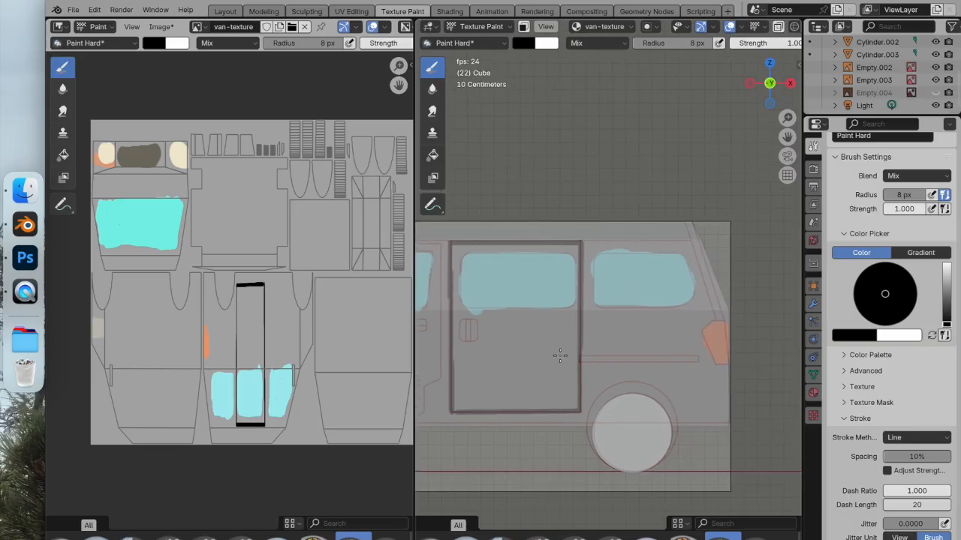
pyautogui.moveTo(684, 357); pyautogui.dragTo(685, 361)
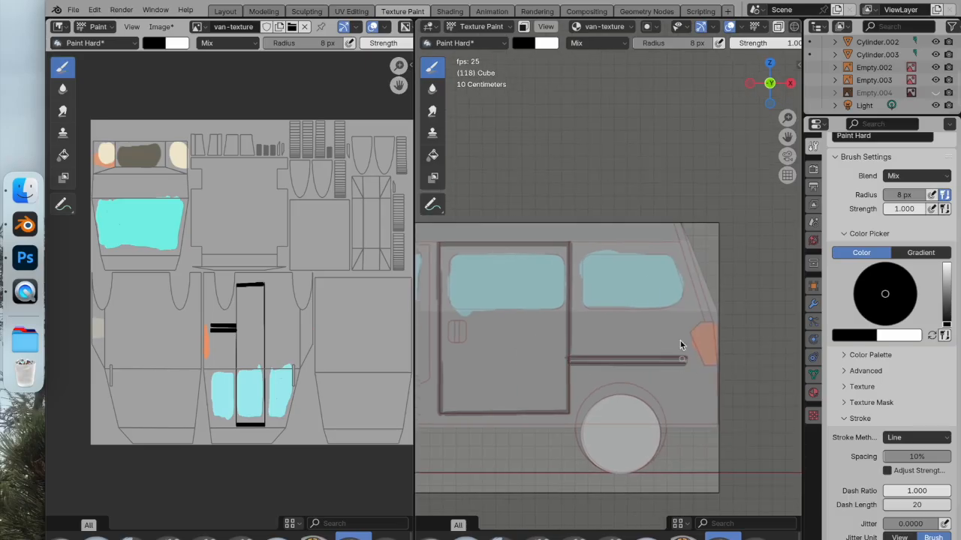
pyautogui.moveTo(709, 319); pyautogui.dragTo(708, 321)
# Step: Trace the front door's outline with straight black lines following the side reference image
pyautogui.hscroll(5, 250, 343)
pyautogui.hscroll(2, 250, 342)
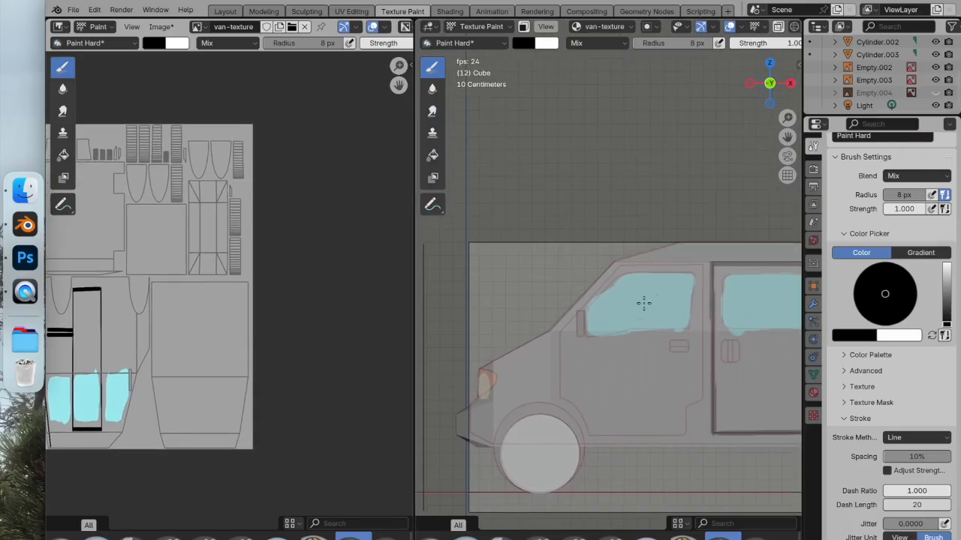
pyautogui.moveTo(699, 262); pyautogui.dragTo(701, 264)
pyautogui.moveTo(698, 364)
pyautogui.mouseDown()
pyautogui.moveTo(703, 397)
pyautogui.moveTo(684, 434)
pyautogui.moveTo(587, 435)
pyautogui.moveTo(563, 399)
pyautogui.moveTo(560, 373)
pyautogui.mouseUp()
pyautogui.moveTo(563, 323); pyautogui.dragTo(563, 324)
pyautogui.moveTo(614, 274); pyautogui.dragTo(622, 272)
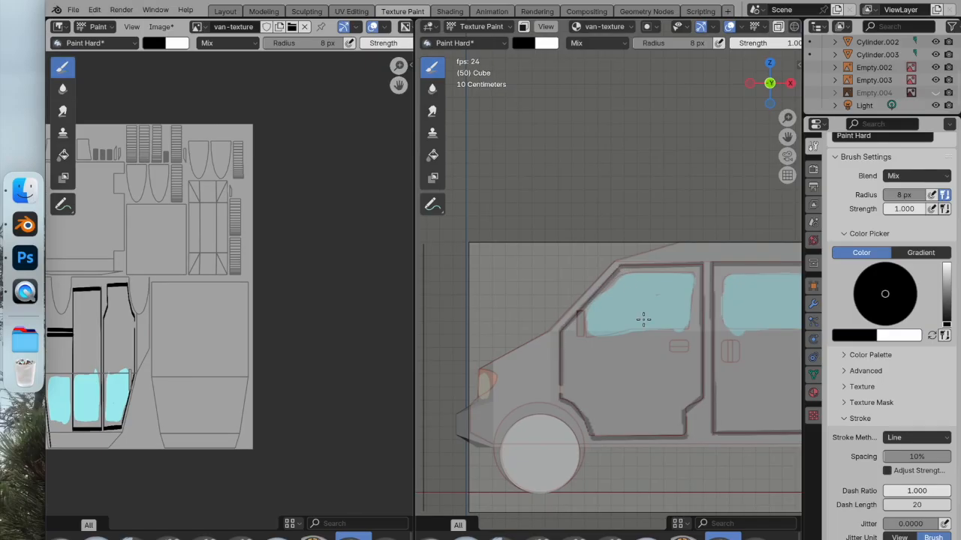
# Step: Hide the Empty.002 and Empty.003 reference images and look over the painted van in perspective
pyautogui.scroll(-4, 643, 320)
pyautogui.moveTo(643, 321); pyautogui.dragTo(706, 364, button='middle')
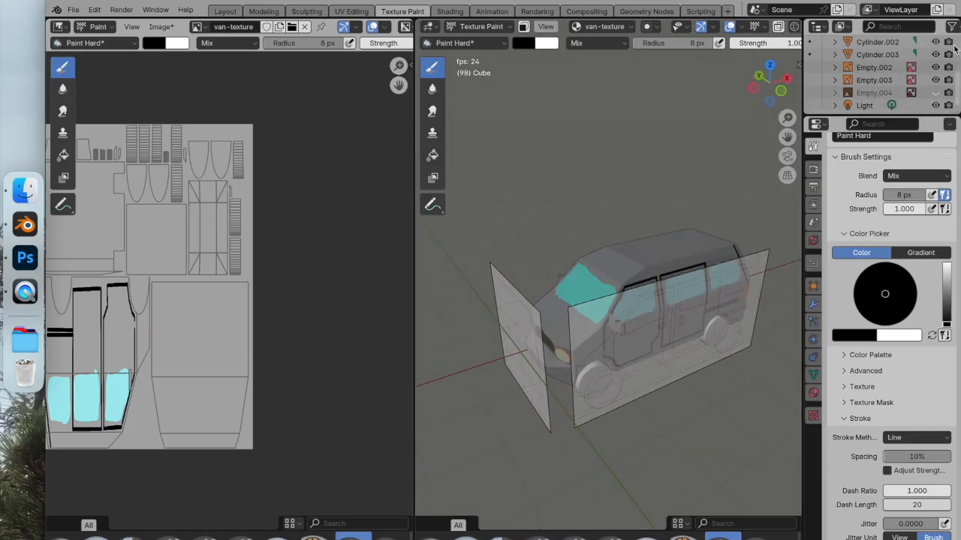
pyautogui.click(936, 79)
pyautogui.click(935, 67)
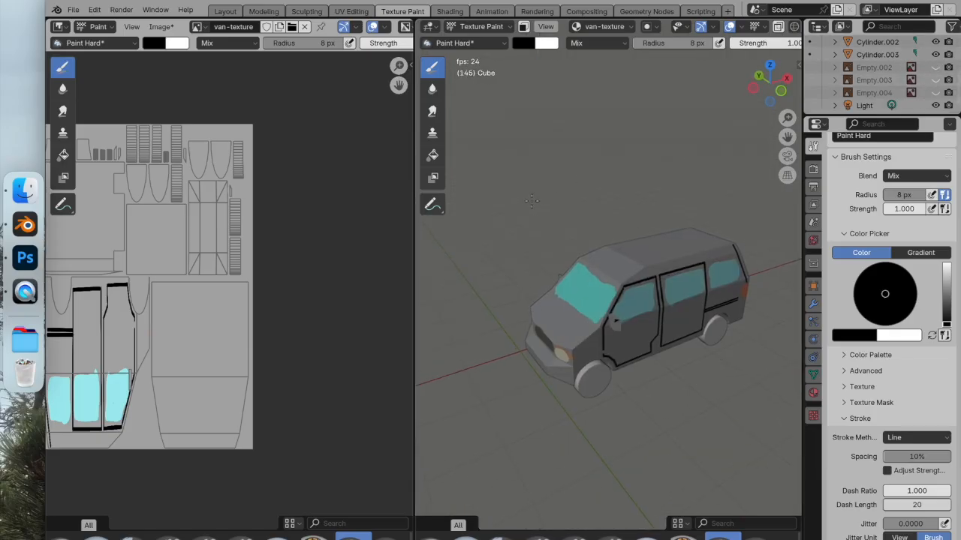
pyautogui.moveTo(531, 200); pyautogui.dragTo(636, 204, button='middle')
pyautogui.scroll(4, 608, 210)
pyautogui.scroll(-4, 694, 197)
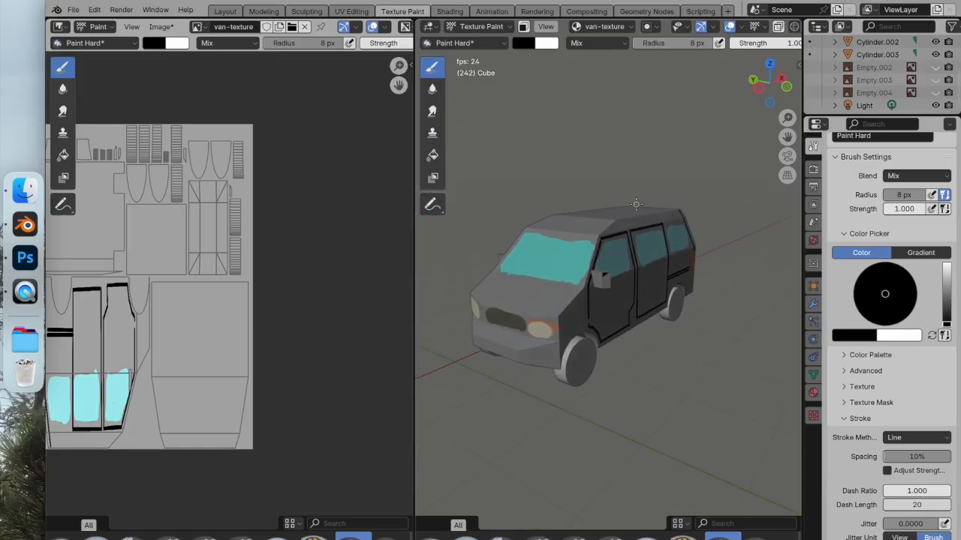
# Step: Switch to the Layout workspace, stop the animation playback and show the van in Material Preview shading
pyautogui.click(224, 11)
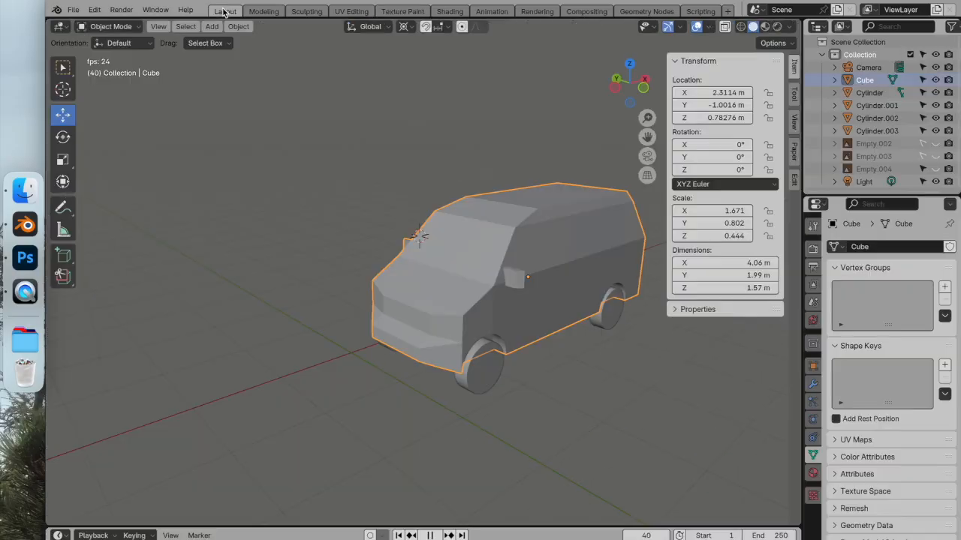
pyautogui.press('space')
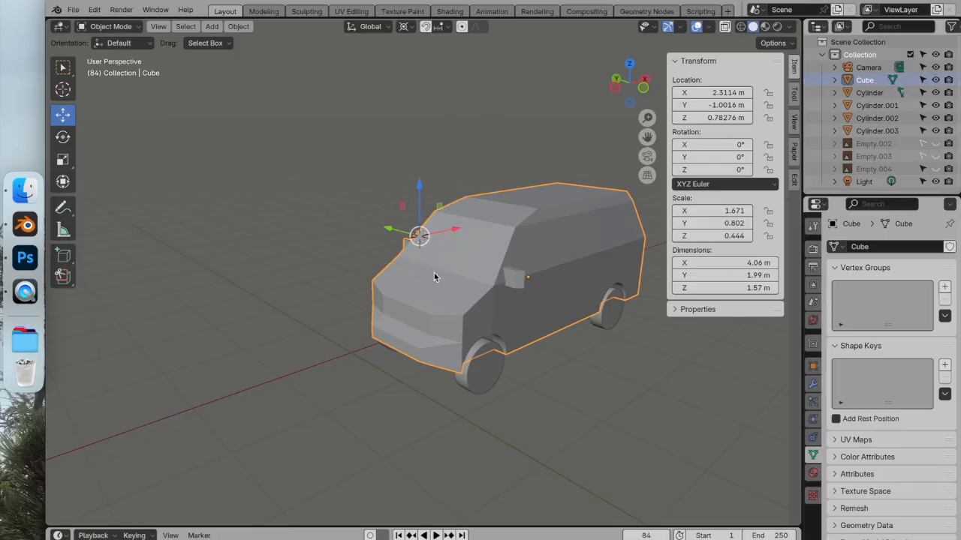
pyautogui.click(765, 26)
pyautogui.moveTo(548, 253)
pyautogui.mouseDown(button='middle')
pyautogui.moveTo(522, 266)
pyautogui.moveTo(418, 232)
pyautogui.moveTo(552, 245)
pyautogui.moveTo(484, 248)
pyautogui.moveTo(548, 245)
pyautogui.mouseUp(button='middle')
pyautogui.scroll(3, 548, 249)
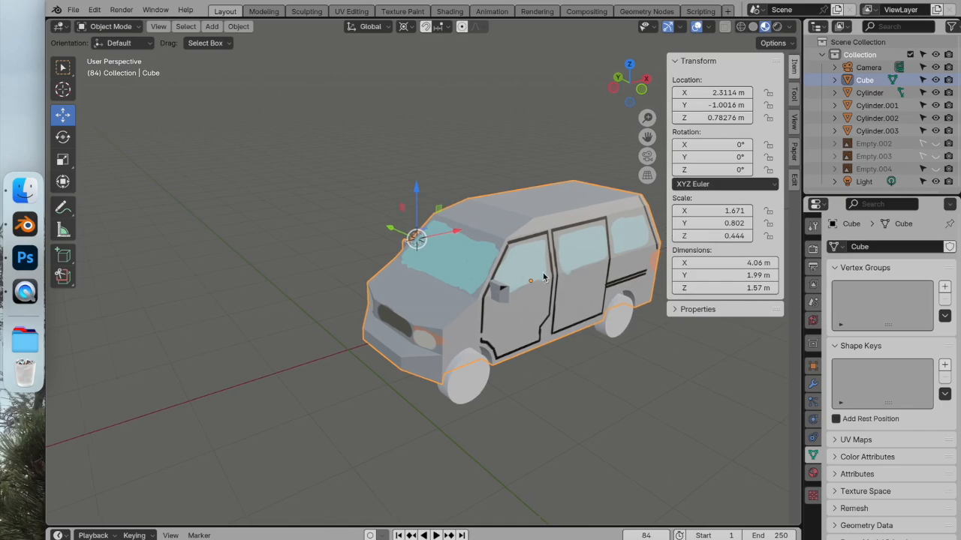
# Step: Start a Paper Model export of the van at scale 1/30, with Create Tabs and Create Numbers turned off
pyautogui.keyDown('shift'); pyautogui.moveTo(571, 260); pyautogui.dragTo(473, 262, button='middle'); pyautogui.keyUp('shift')
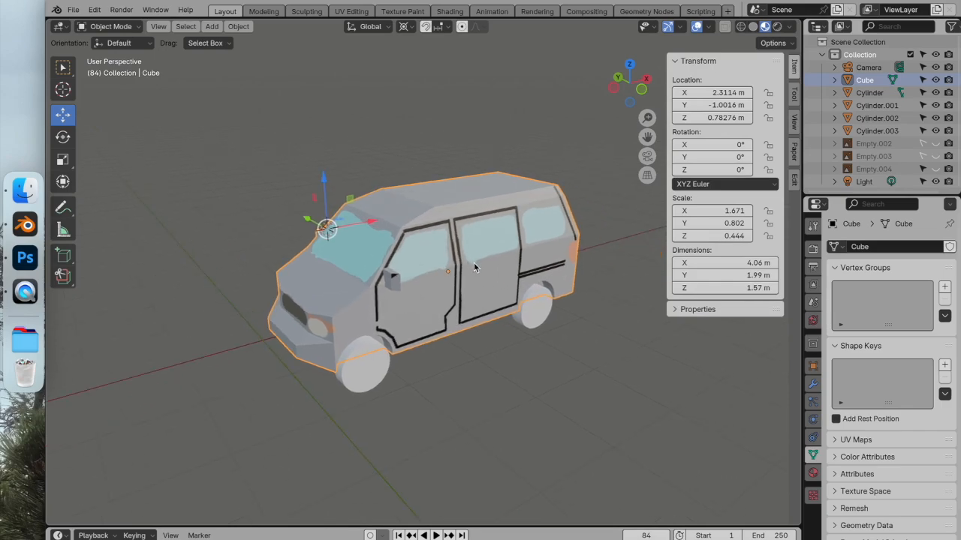
pyautogui.click(73, 9)
pyautogui.moveTo(107, 204)
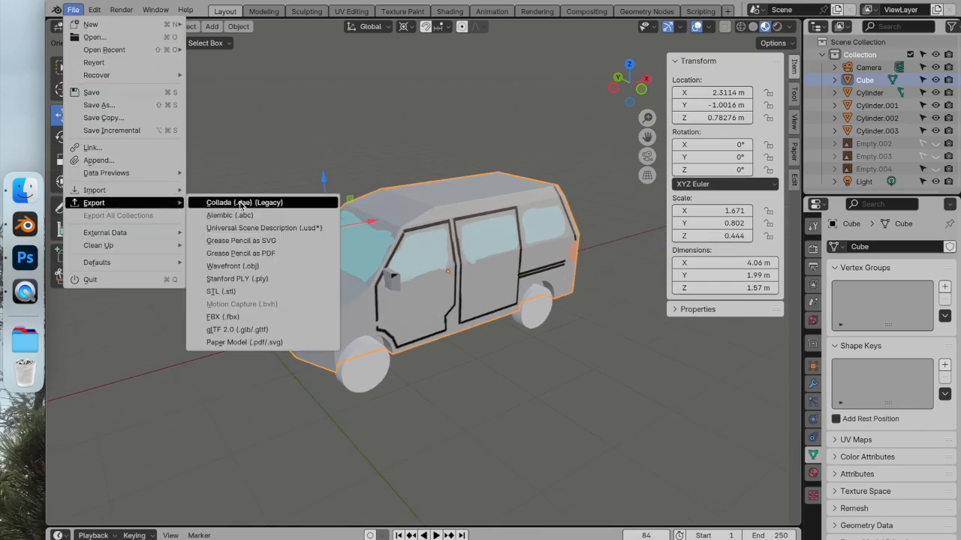
pyautogui.click(238, 342)
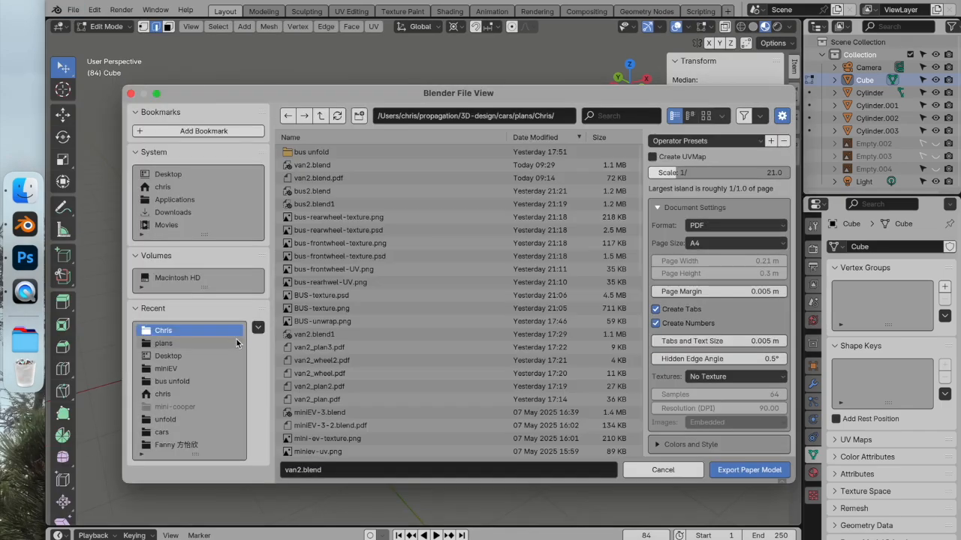
pyautogui.click(721, 173)
pyautogui.write('30')
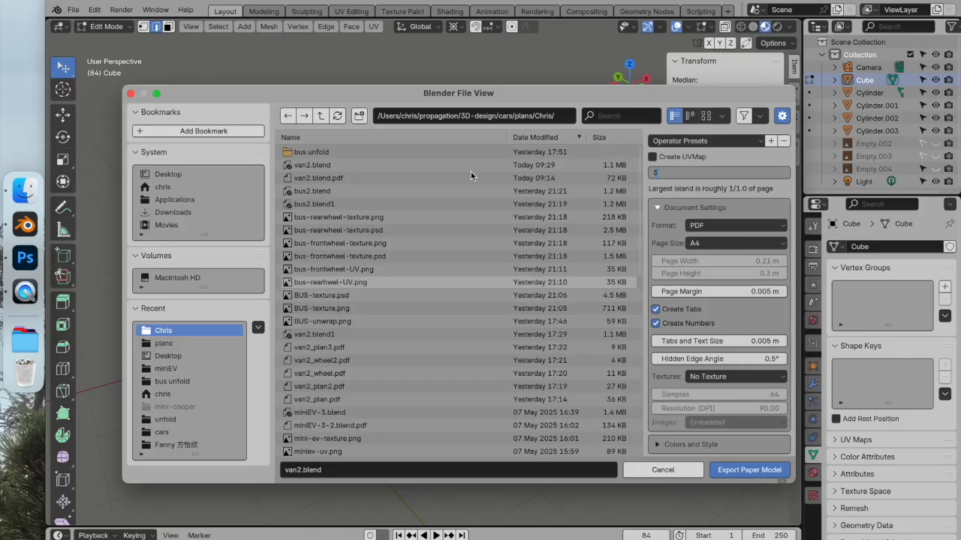
pyautogui.click(656, 310)
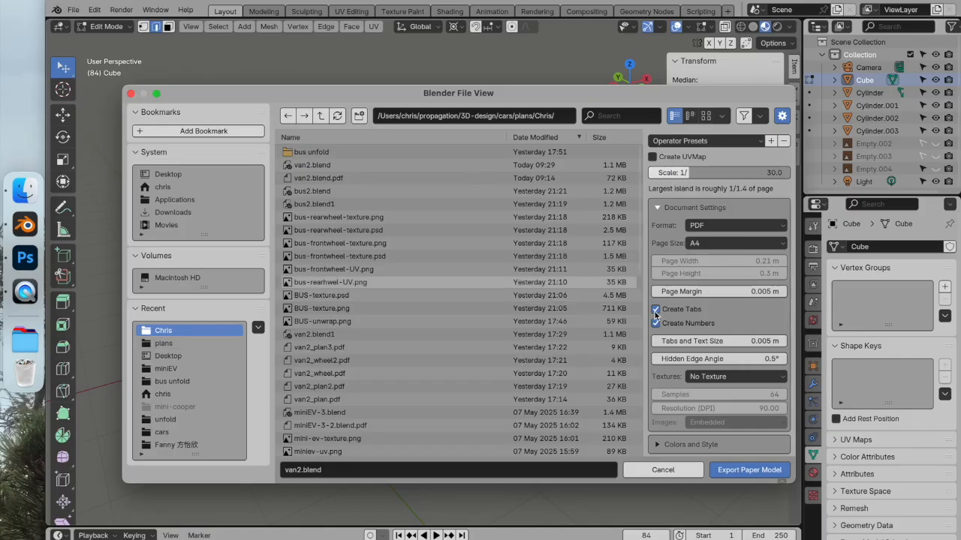
pyautogui.click(655, 324)
pyautogui.click(656, 310)
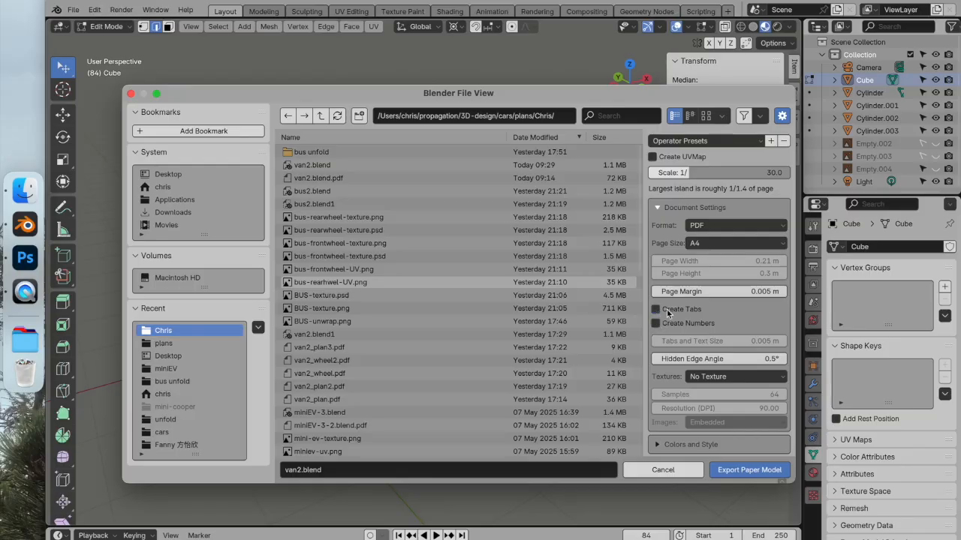
# Step: Name the export van2painted, set its textures to From Materials and export the paper model
pyautogui.scroll(-3, 466, 375)
pyautogui.click(353, 473)
pyautogui.moveTo(353, 474); pyautogui.dragTo(212, 471)
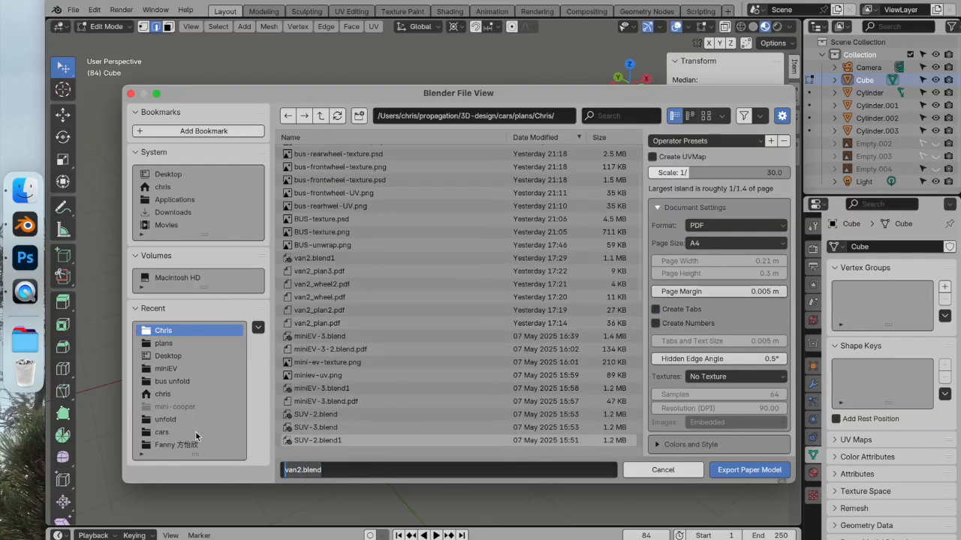
pyautogui.write('van2painted')
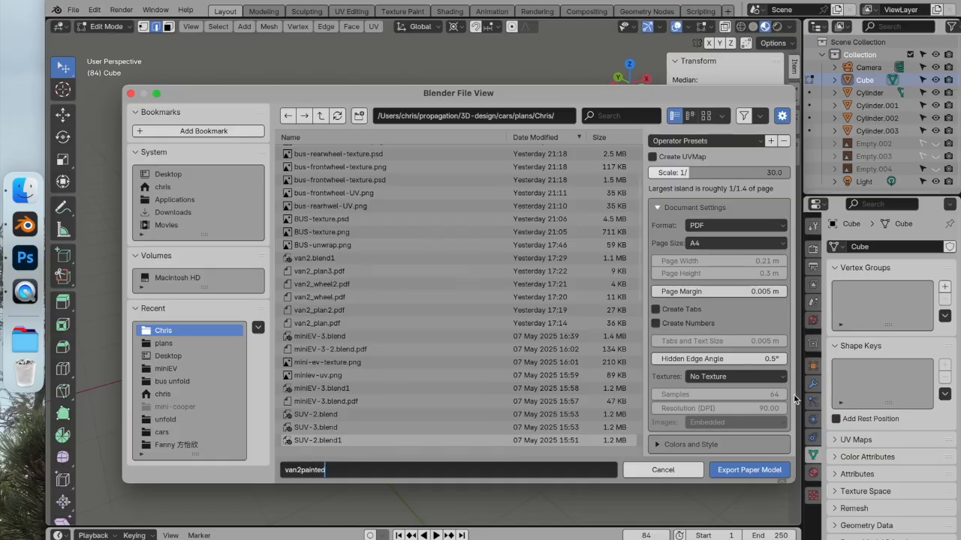
pyautogui.click(758, 380)
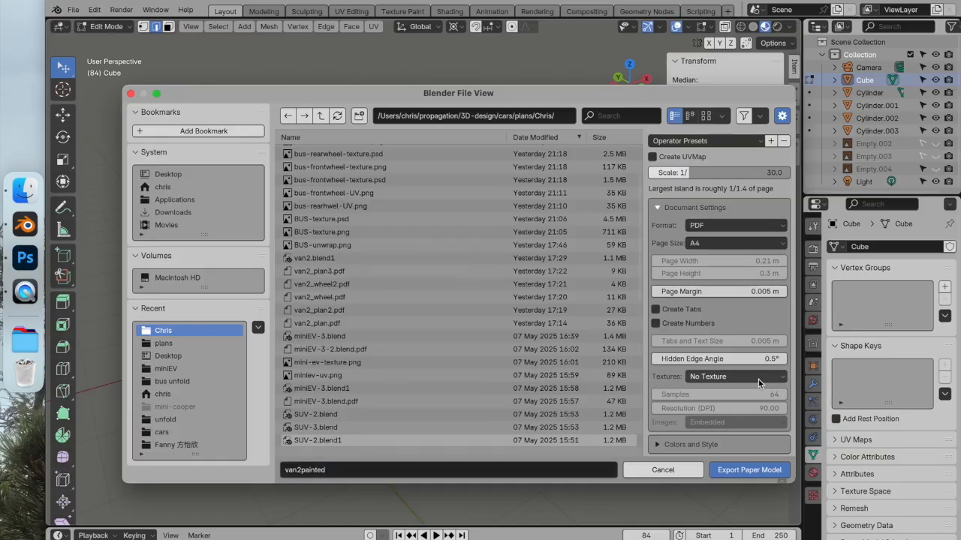
pyautogui.click(758, 380)
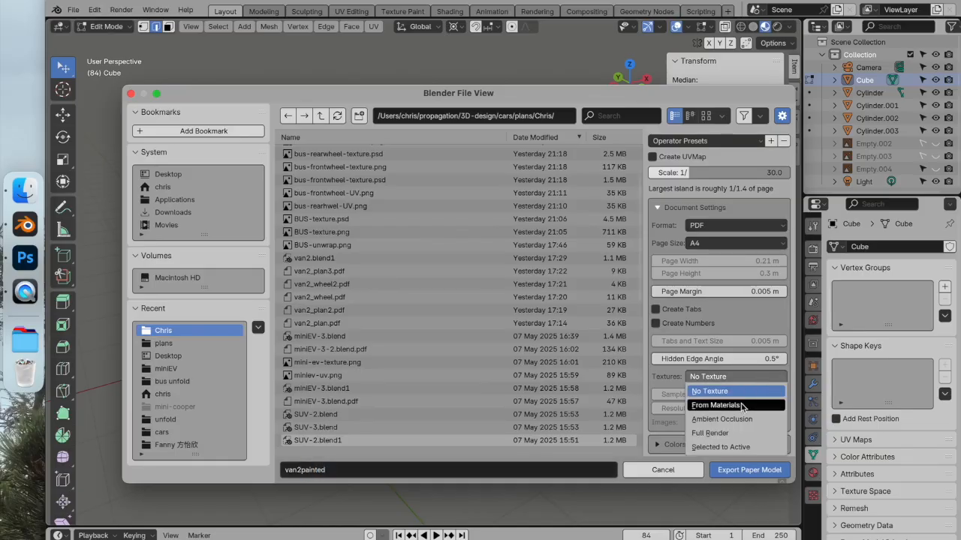
pyautogui.click(742, 405)
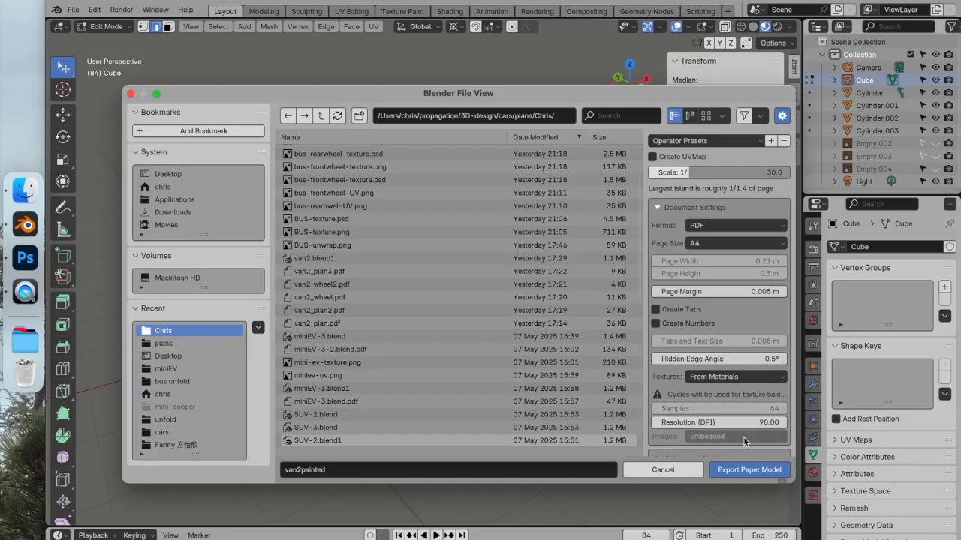
pyautogui.click(743, 470)
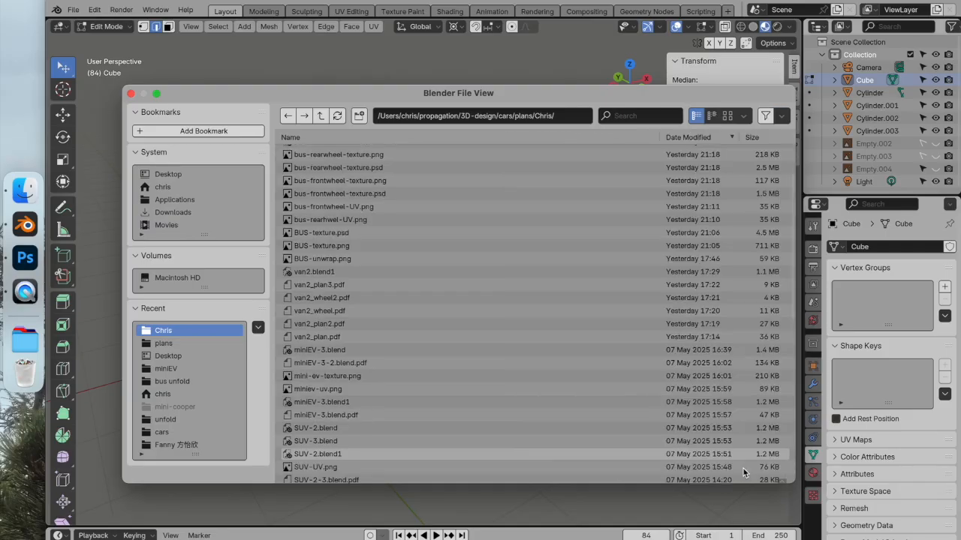
# Step: Check the plans folder in Finder and start a second Paper Model export in Blender at scale 1/30
pyautogui.click(25, 190)
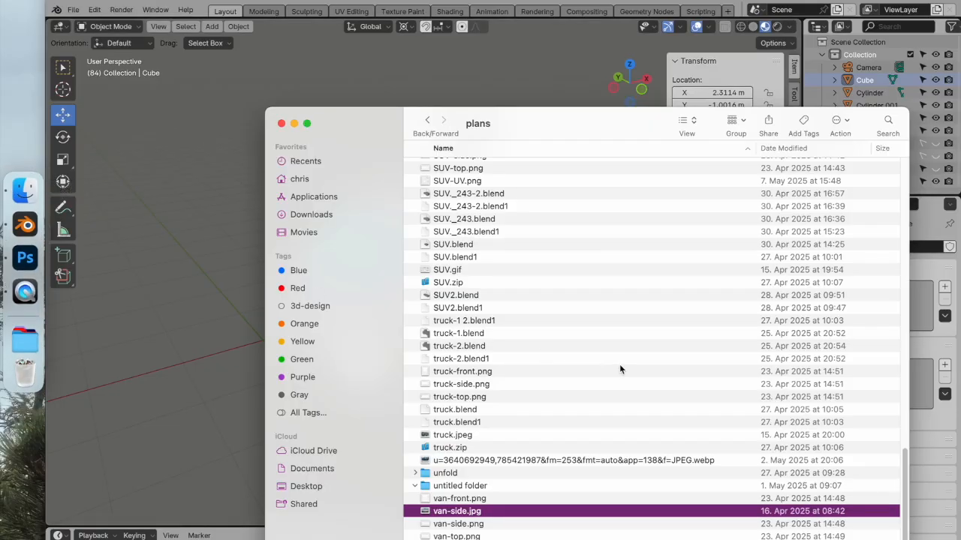
pyautogui.click(393, 2)
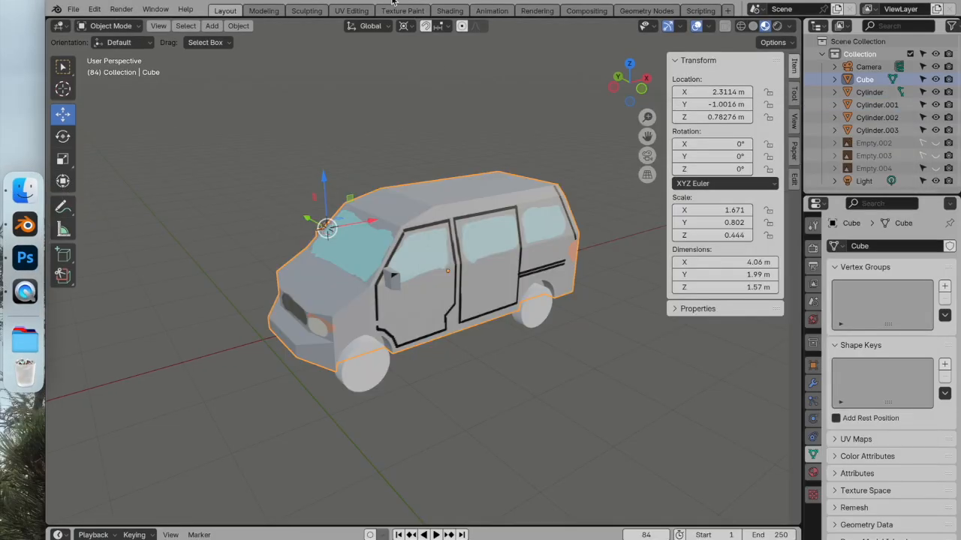
pyautogui.click(72, 8)
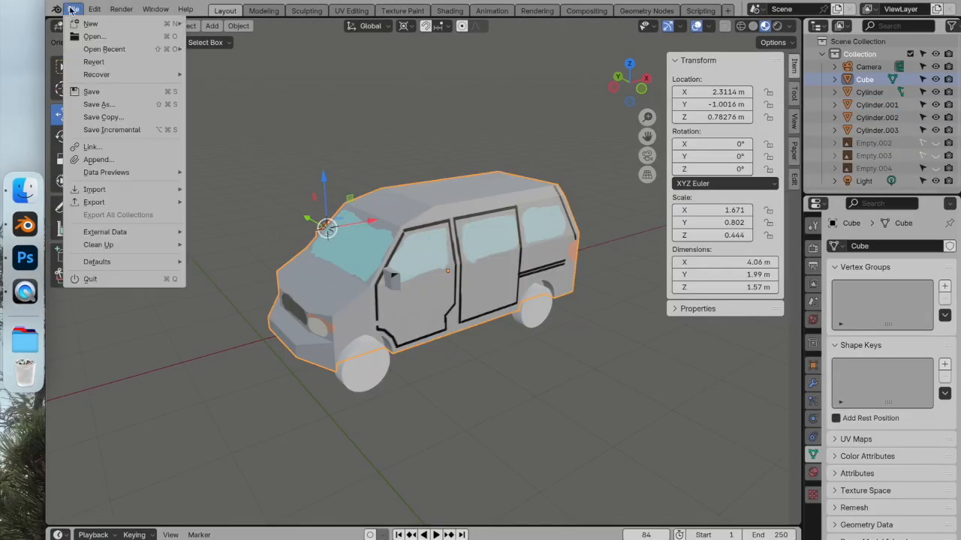
pyautogui.moveTo(113, 202)
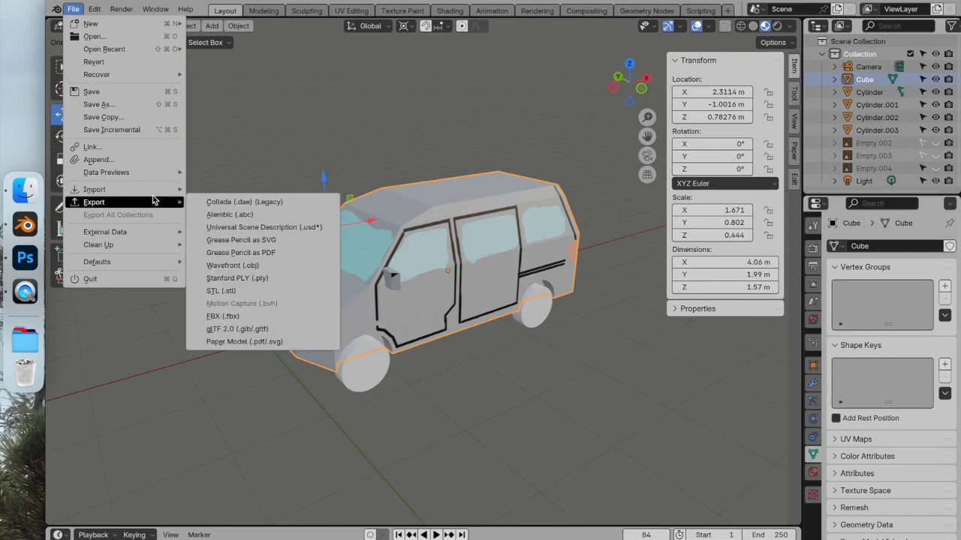
pyautogui.click(283, 347)
pyautogui.click(690, 177)
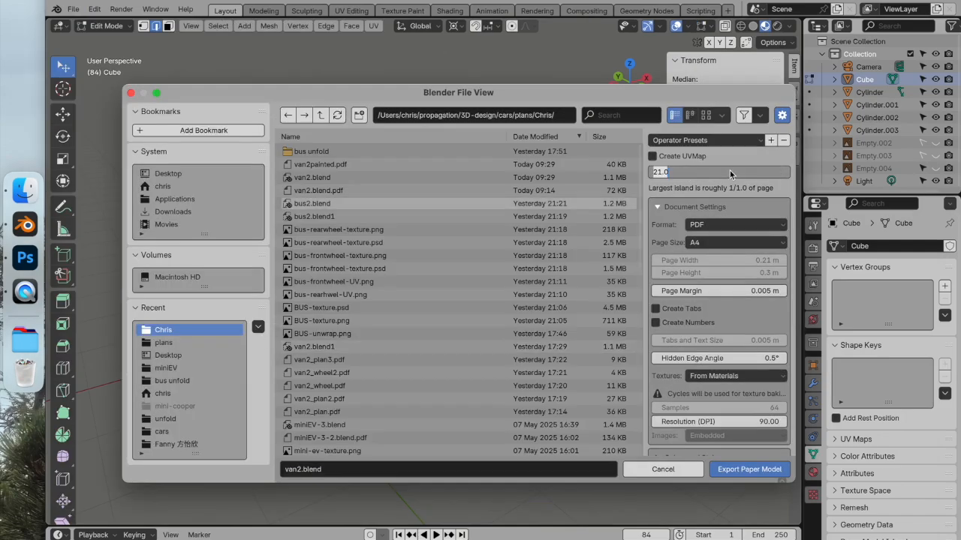
pyautogui.write('30')
pyautogui.click(25, 192)
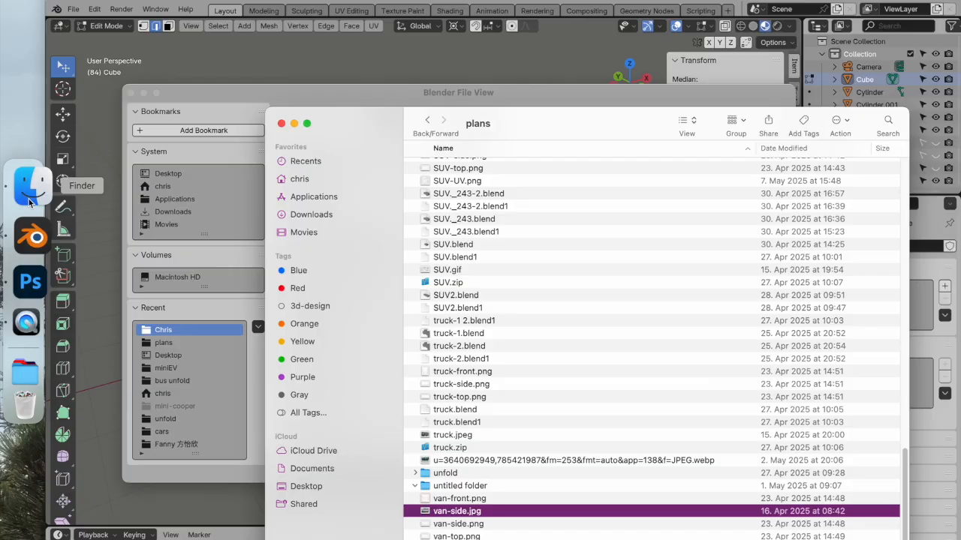
pyautogui.click(230, 93)
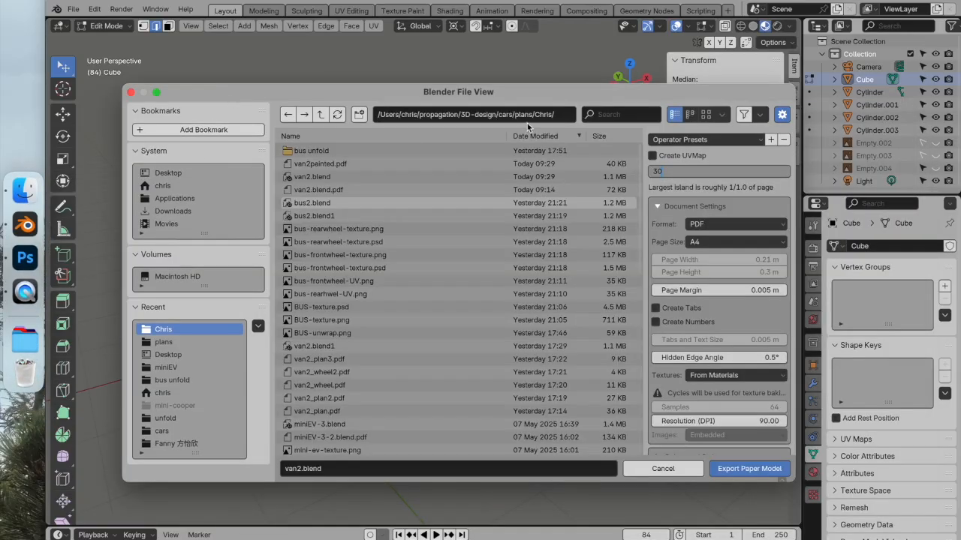
pyautogui.press('Return')
# Step: Export the paper model as van2painted into the parent folder plans
pyautogui.click(320, 115)
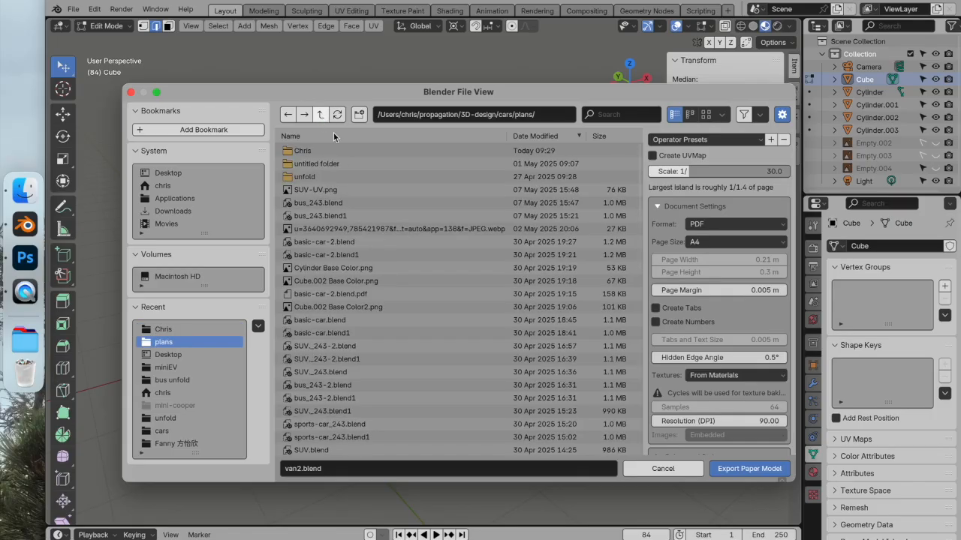
pyautogui.click(325, 471)
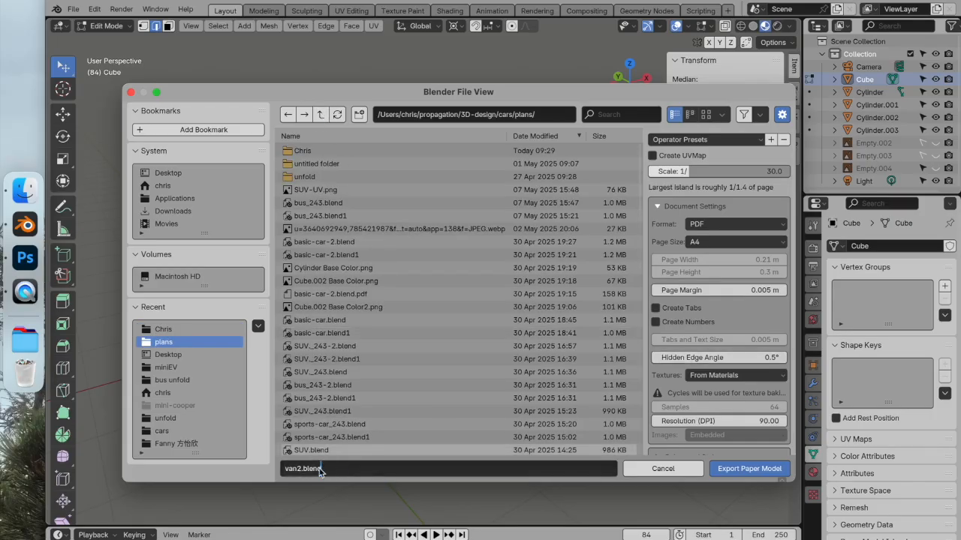
pyautogui.write('van')
pyautogui.press('Return')
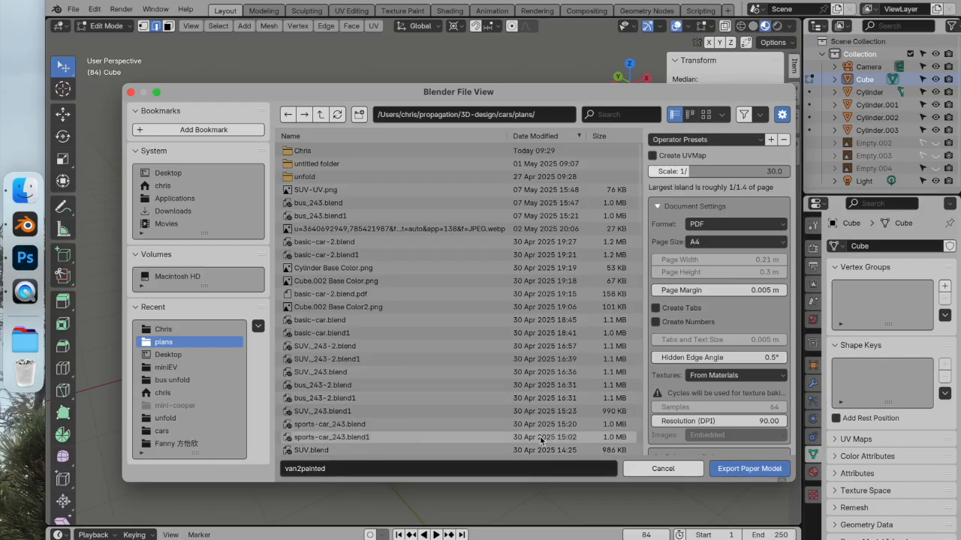
pyautogui.click(725, 469)
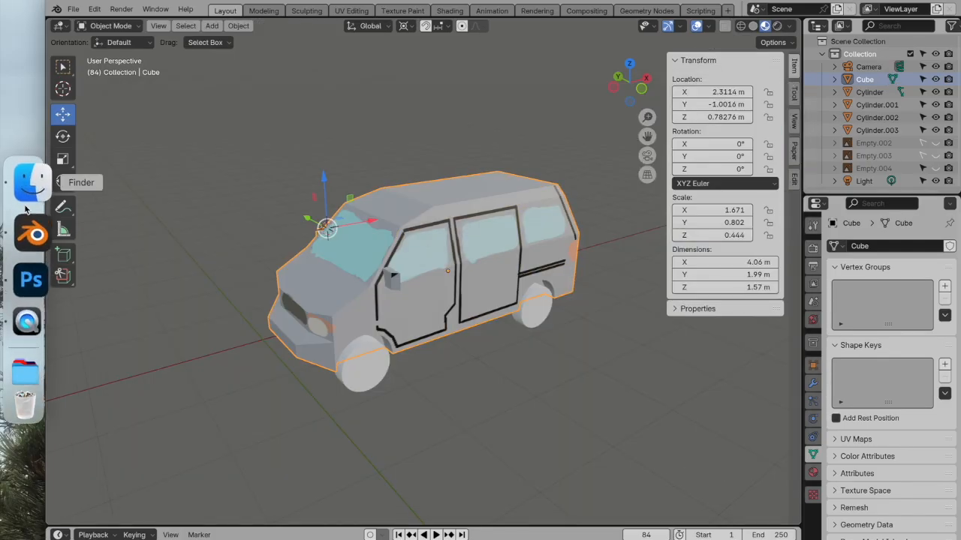
# Step: Switch to Finder and preview van2painted.pdf from the plans folder to examine the unfolded, textured van
pyautogui.click(30, 187)
pyautogui.scroll(1, 484, 373)
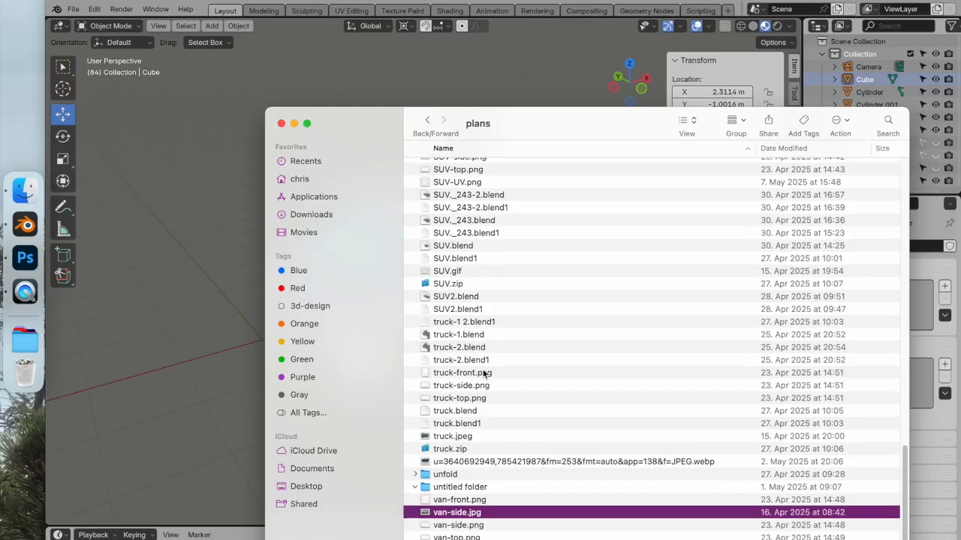
pyautogui.scroll(10, 484, 373)
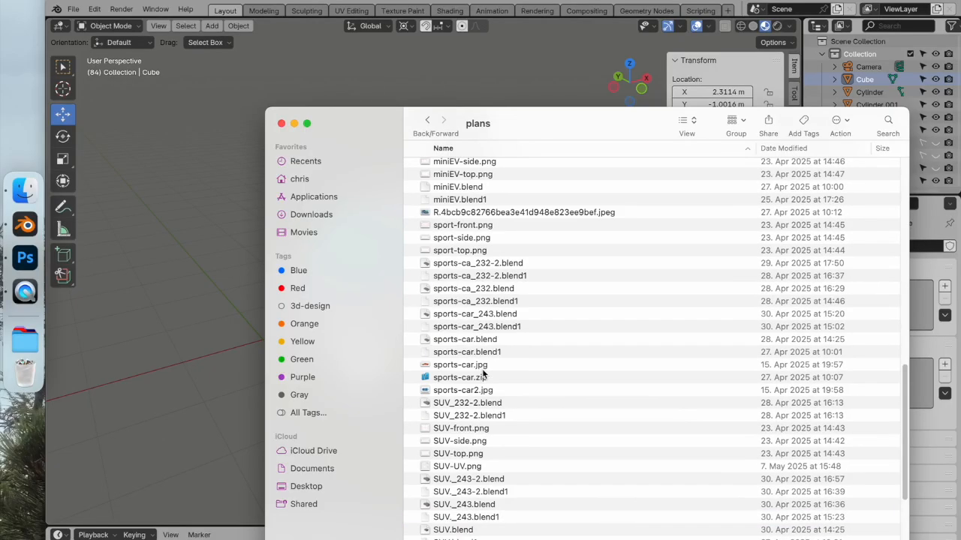
pyautogui.scroll(-10, 481, 369)
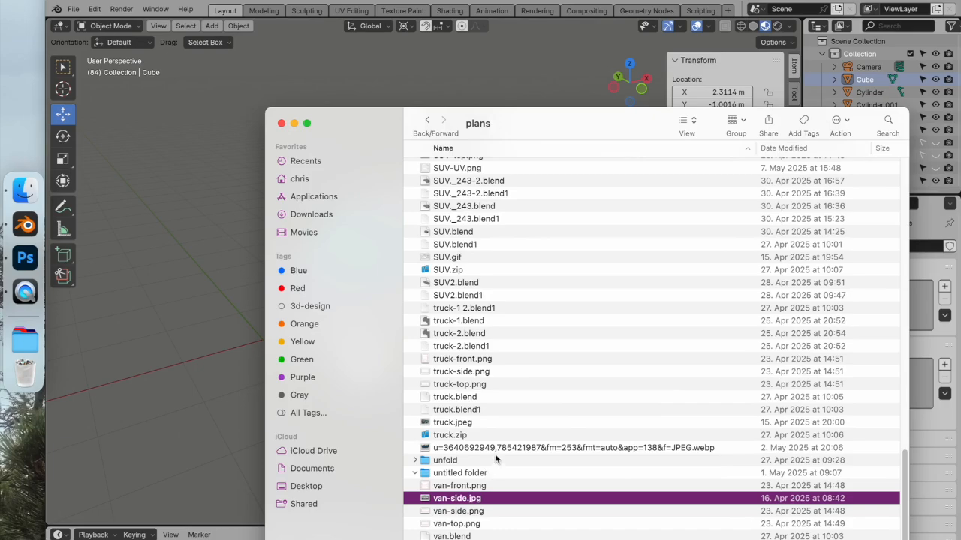
pyautogui.press('space')
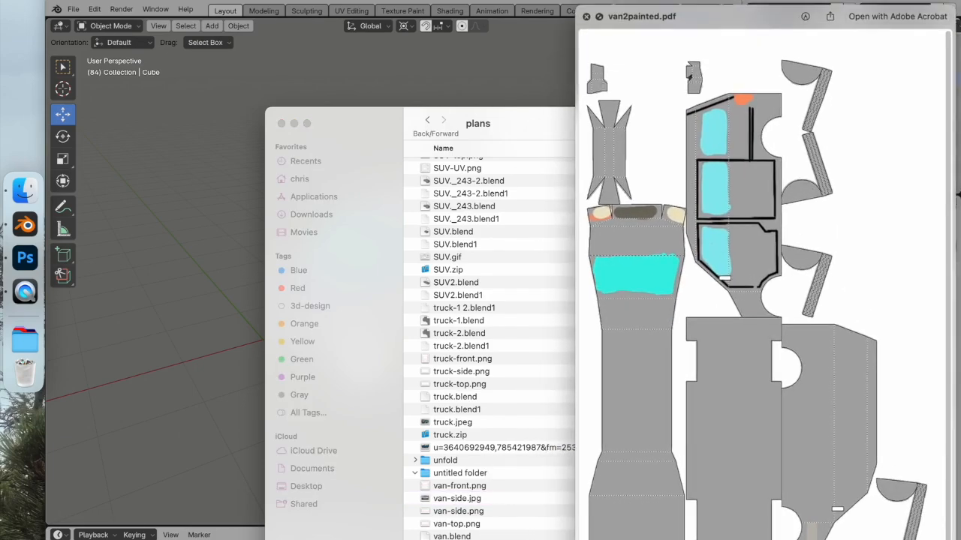
pyautogui.moveTo(830, 259); pyautogui.dragTo(536, 265)
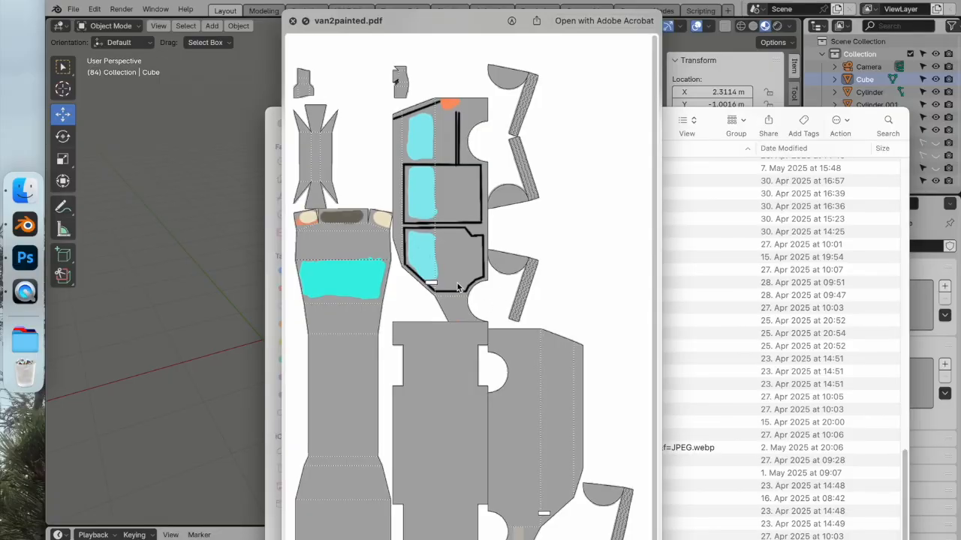
pyautogui.press('space')
pyautogui.press('space')
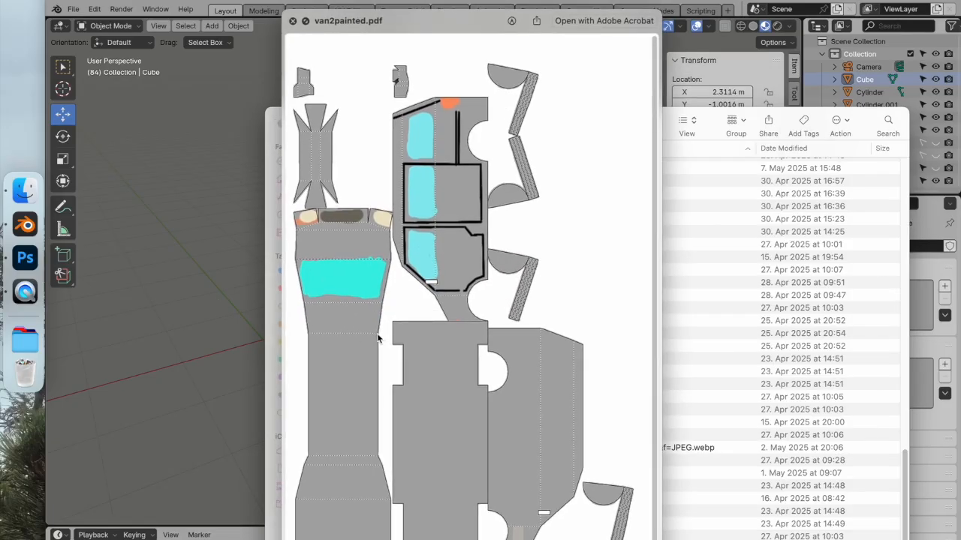
pyautogui.press('space')
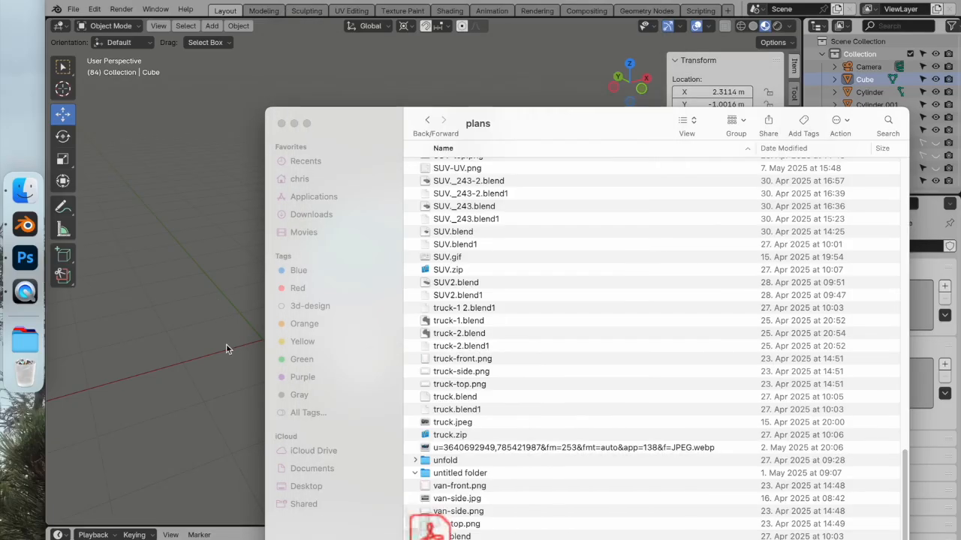
# Step: Examine the painted van from its front and side in Blender and bring the plans folder back up in Finder
pyautogui.click(222, 344)
pyautogui.scroll(-5, 372, 333)
pyautogui.scroll(5, 372, 330)
pyautogui.moveTo(371, 328); pyautogui.dragTo(417, 335, button='middle')
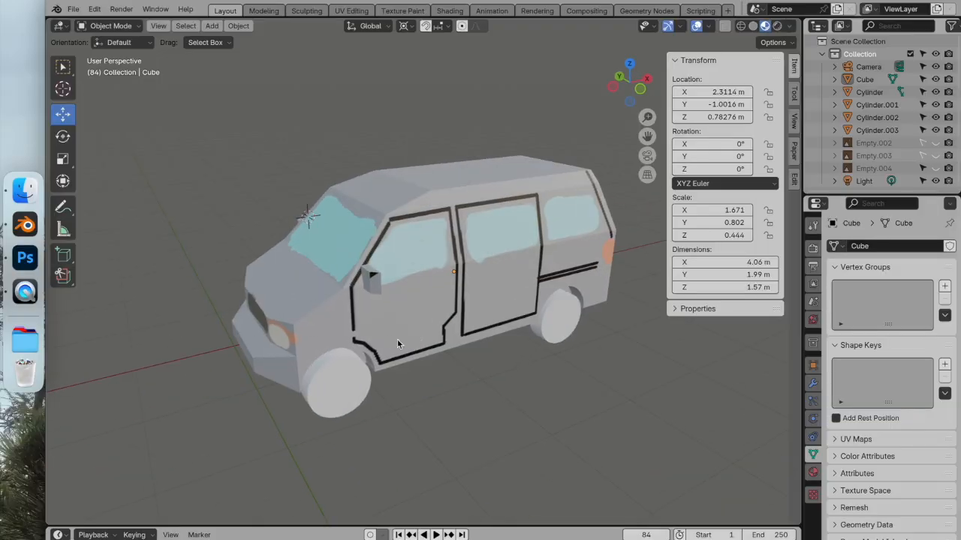
pyautogui.moveTo(418, 329); pyautogui.dragTo(472, 249, button='middle')
pyautogui.moveTo(439, 312)
pyautogui.mouseDown(button='middle')
pyautogui.moveTo(587, 336)
pyautogui.moveTo(435, 323)
pyautogui.mouseUp(button='middle')
pyautogui.scroll(-2, 436, 324)
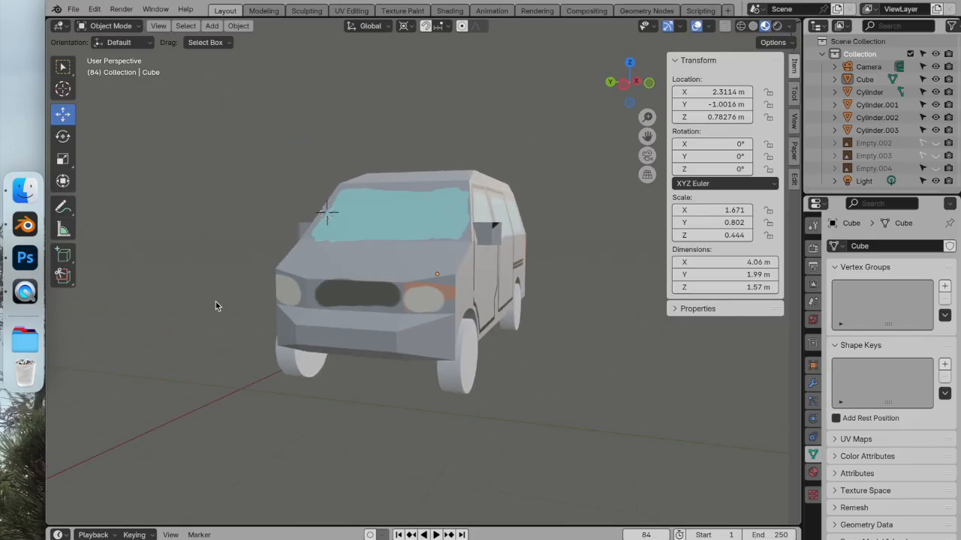
pyautogui.moveTo(378, 297); pyautogui.dragTo(315, 319, button='middle')
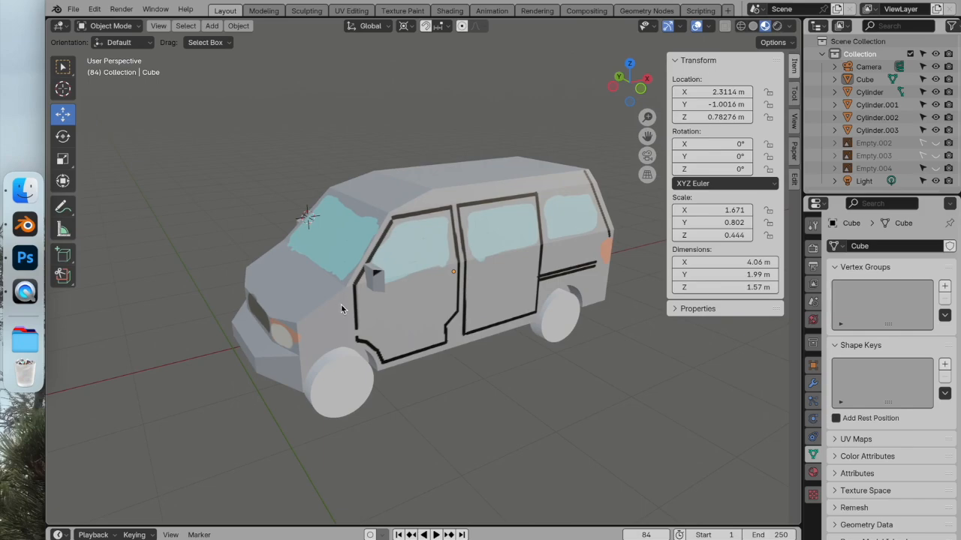
pyautogui.scroll(-3, 342, 303)
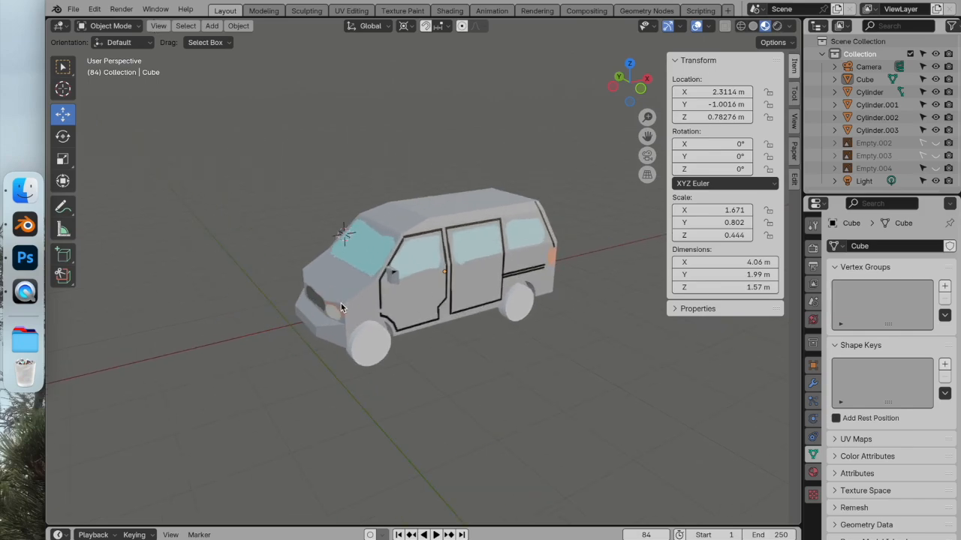
pyautogui.click(25, 190)
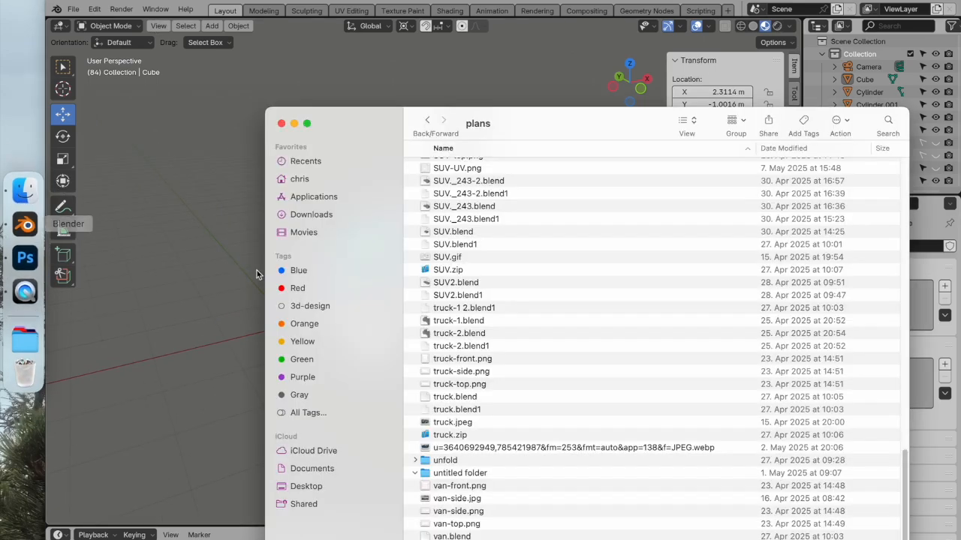
# Step: Find SUV-3.blend in the subfolder of plans and open it in Blender, saving the changes to van2.blend and its modified image
pyautogui.click(432, 289)
pyautogui.press('space')
pyautogui.press('space')
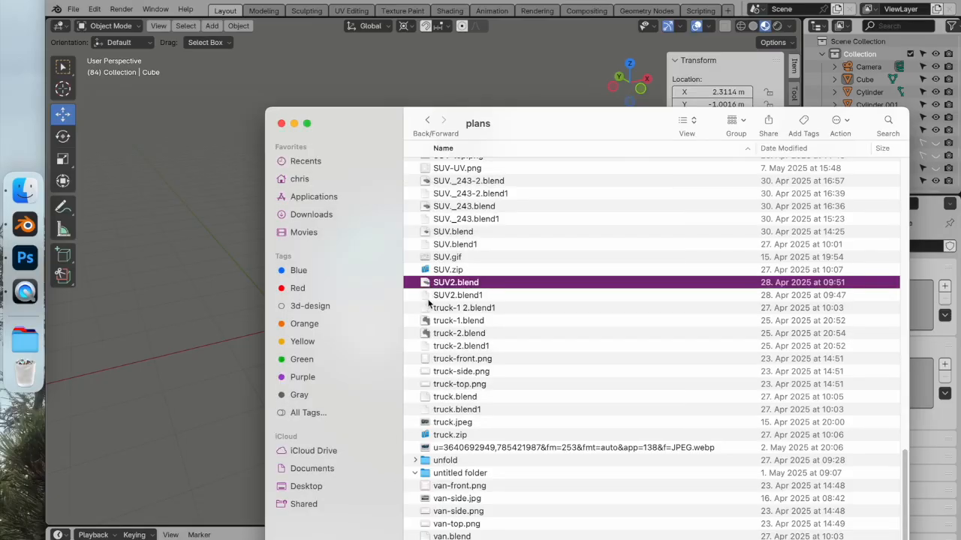
pyautogui.scroll(10, 430, 304)
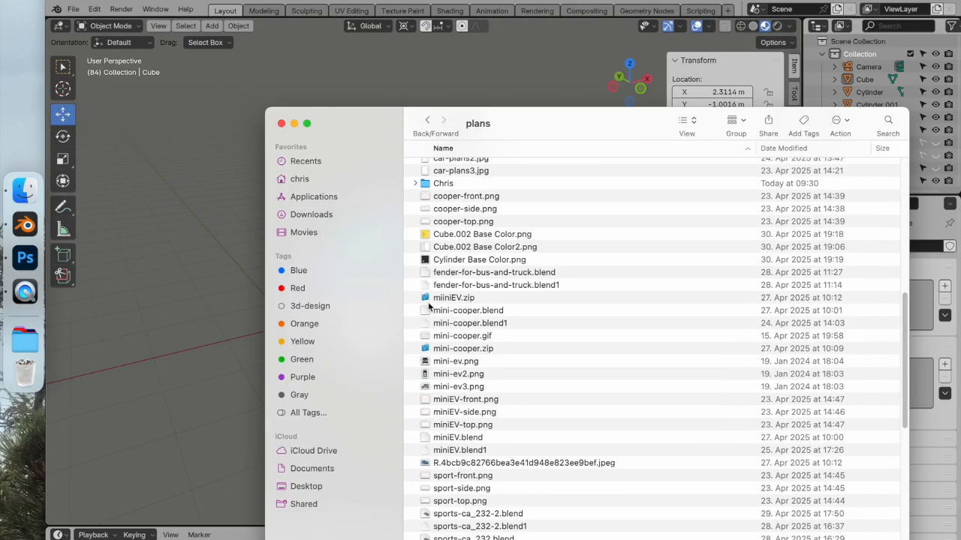
pyautogui.doubleClick(427, 185)
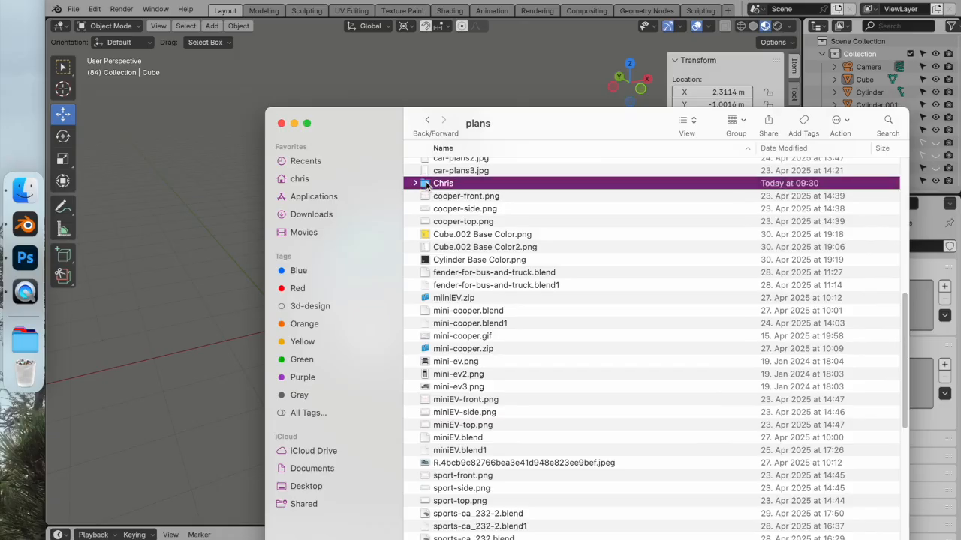
pyautogui.scroll(-6, 441, 312)
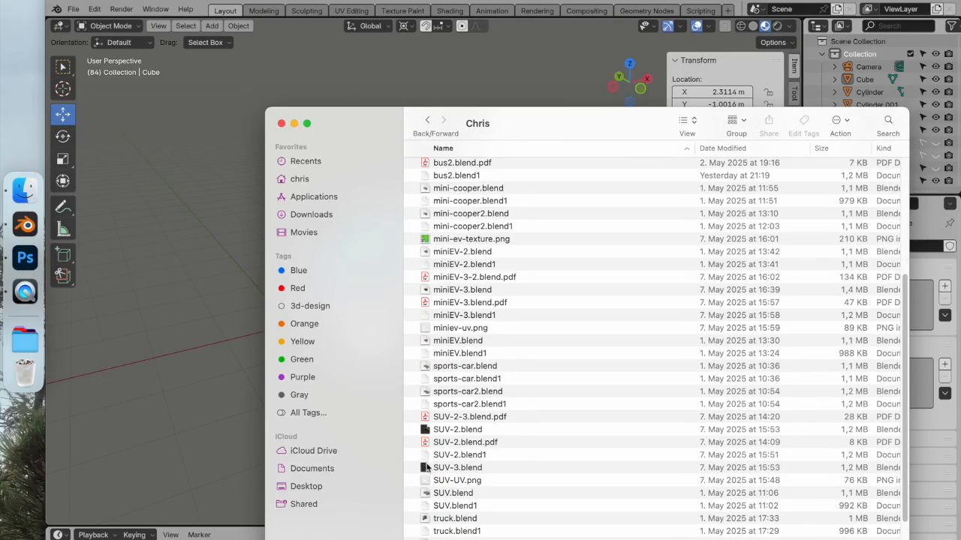
pyautogui.doubleClick(427, 469)
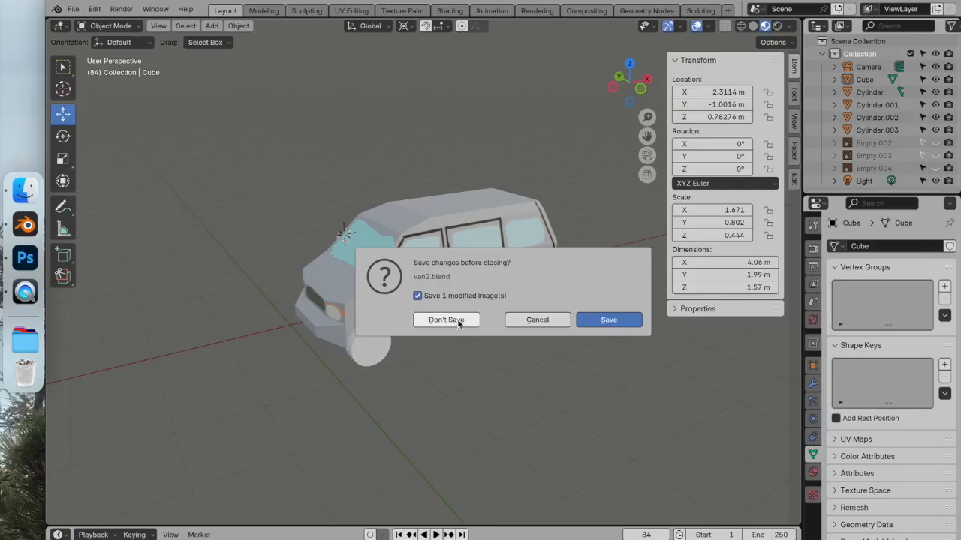
pyautogui.click(582, 320)
# Step: Try painting black test strokes on the yellow SUV body in the Texture Paint workspace, with the viewport in Material Preview shading
pyautogui.moveTo(601, 336); pyautogui.dragTo(367, 323, button='middle')
pyautogui.scroll(3, 490, 309)
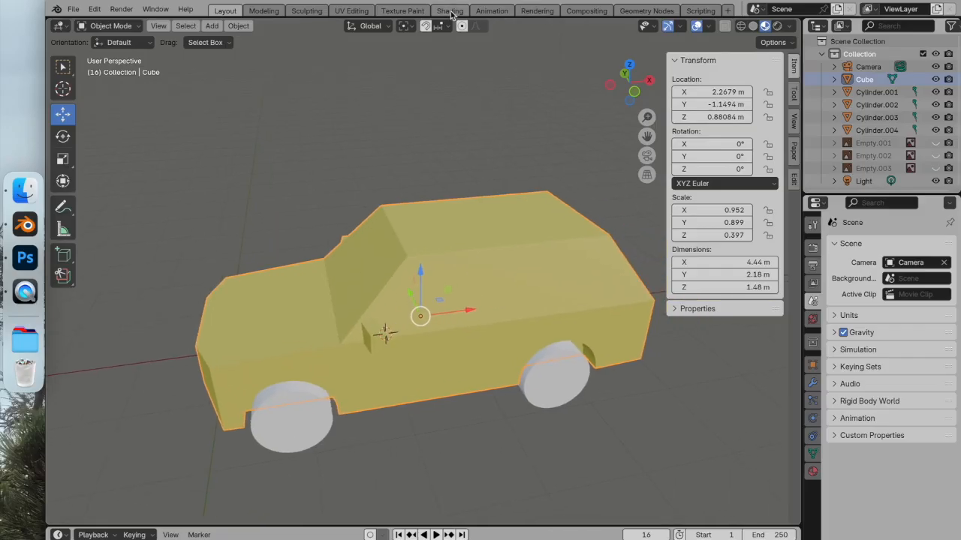
pyautogui.click(400, 11)
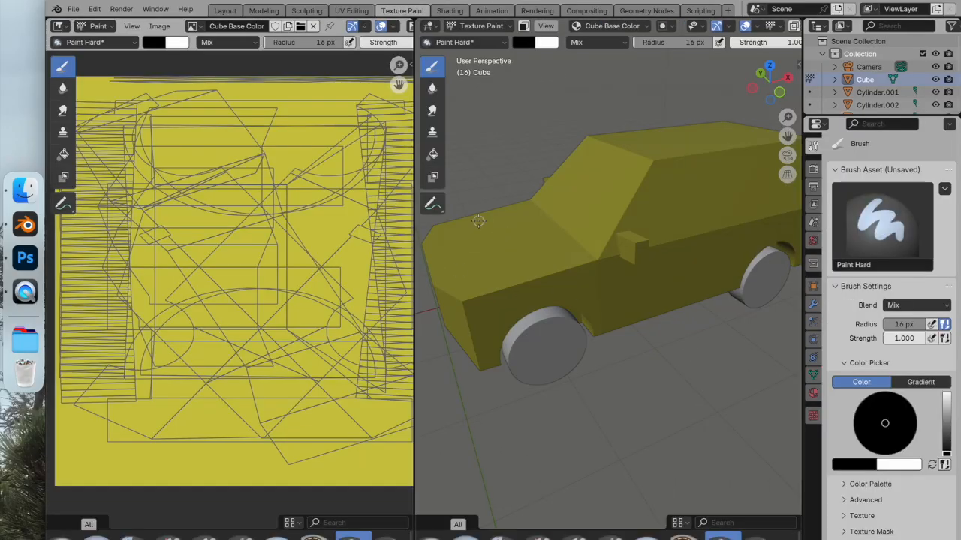
pyautogui.moveTo(619, 207); pyautogui.dragTo(603, 258)
pyautogui.hotkey('ctrl', 'z')
pyautogui.moveTo(656, 175); pyautogui.dragTo(718, 307)
pyautogui.press('z')
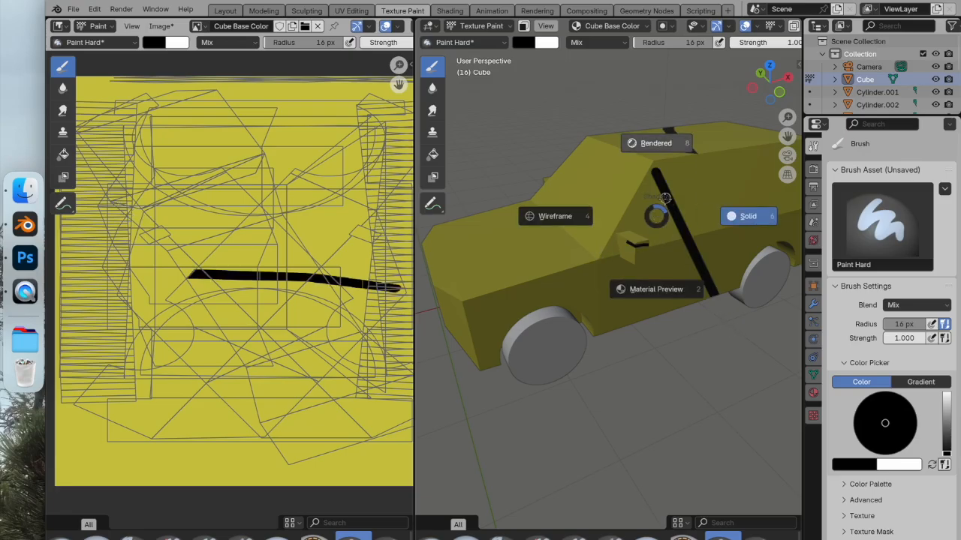
pyautogui.click(687, 375)
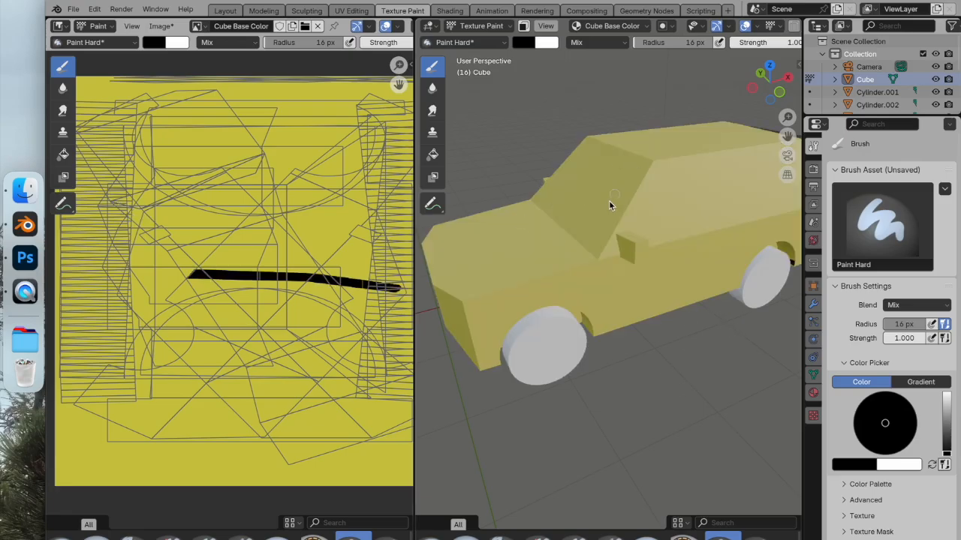
pyautogui.moveTo(671, 322); pyautogui.dragTo(673, 324)
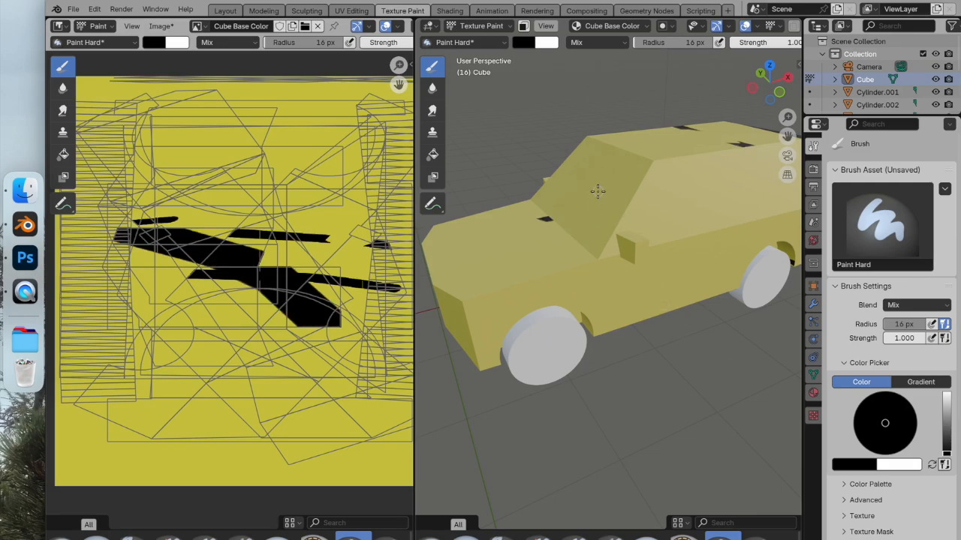
# Step: Undo the black test strokes on the SUV and view the plain yellow body from the front and side
pyautogui.press('super+z')
pyautogui.press('super+z')
pyautogui.press('super+z')
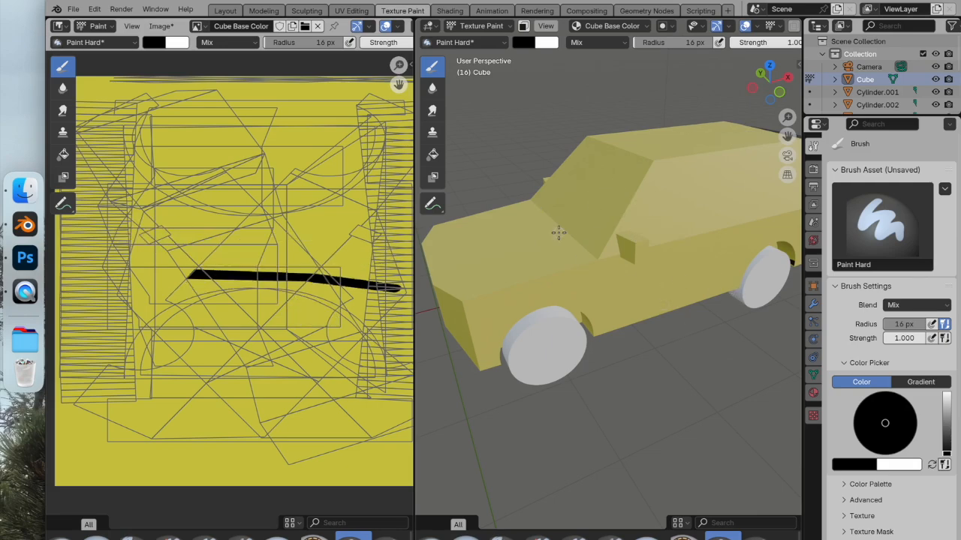
pyautogui.press('super+z')
pyautogui.scroll(5, 507, 206)
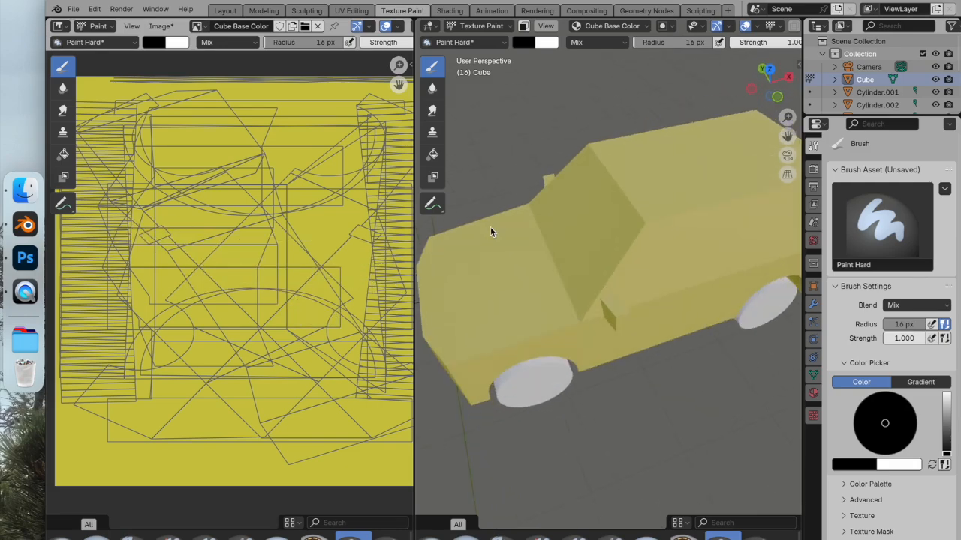
pyautogui.scroll(-5, 614, 81)
pyautogui.hscroll(8, 618, 140)
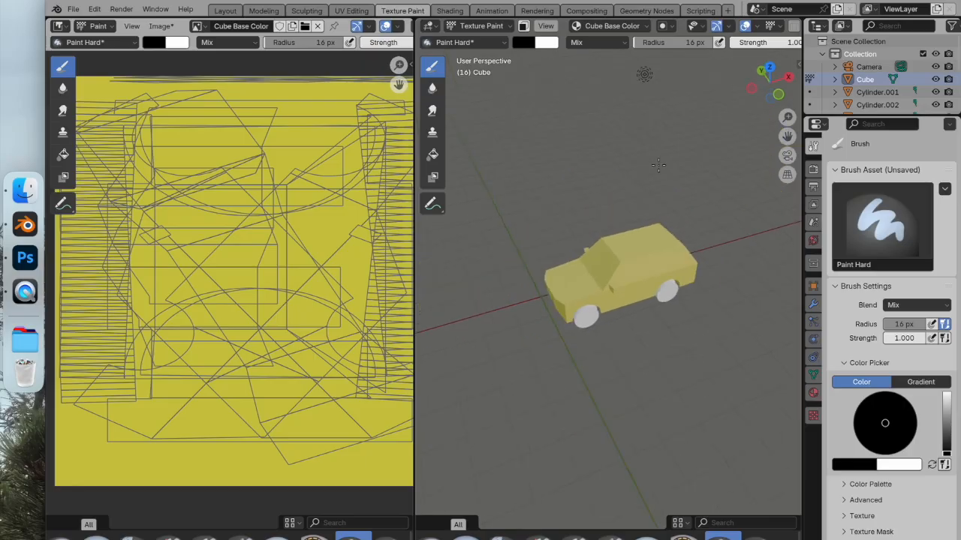
pyautogui.scroll(5, 677, 145)
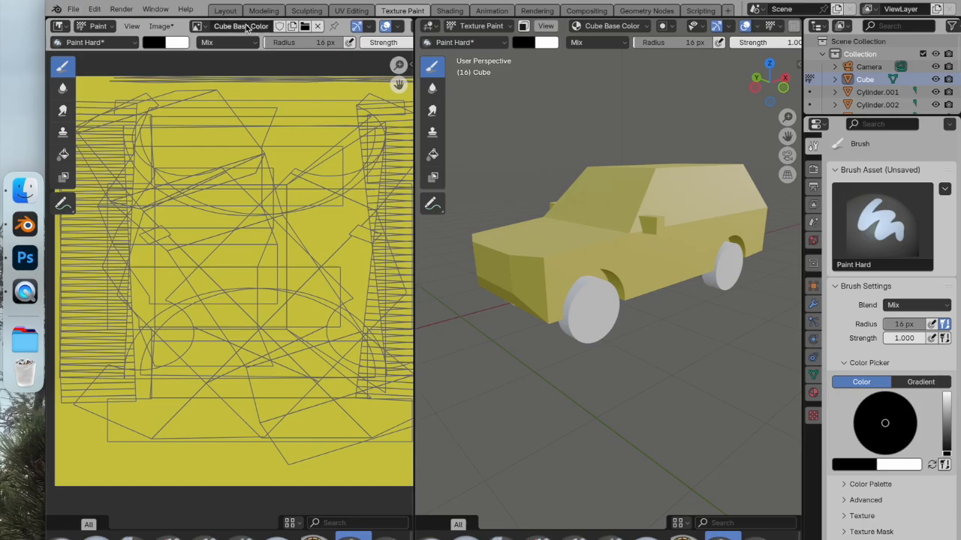
# Step: Start a Paper Model export of the SUV from the Layout workspace, with tabs and numbers turned off
pyautogui.click(223, 10)
pyautogui.click(73, 9)
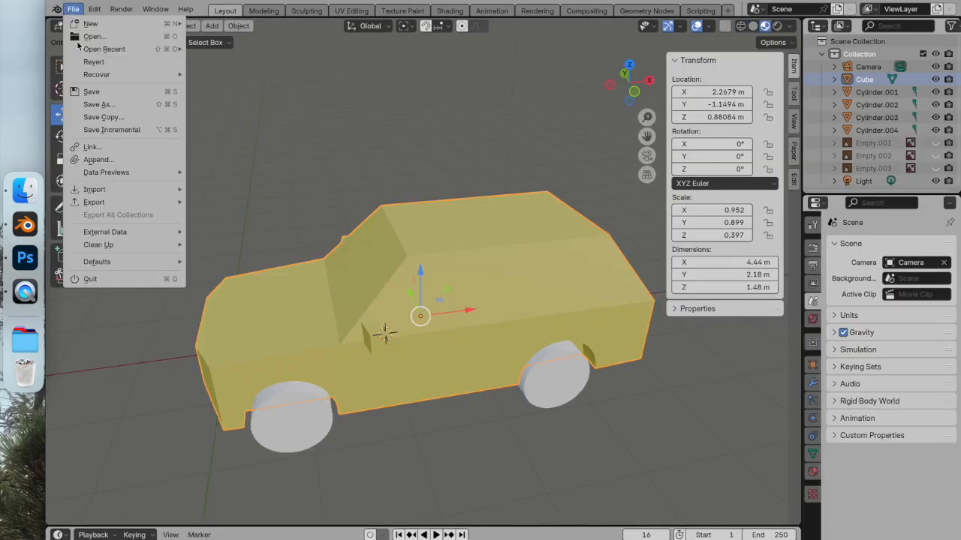
pyautogui.moveTo(113, 202)
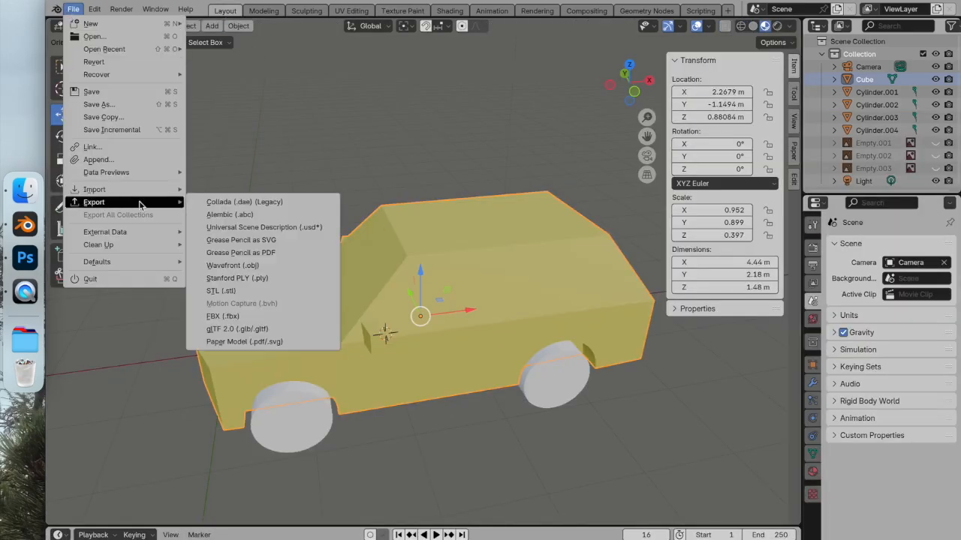
pyautogui.click(287, 342)
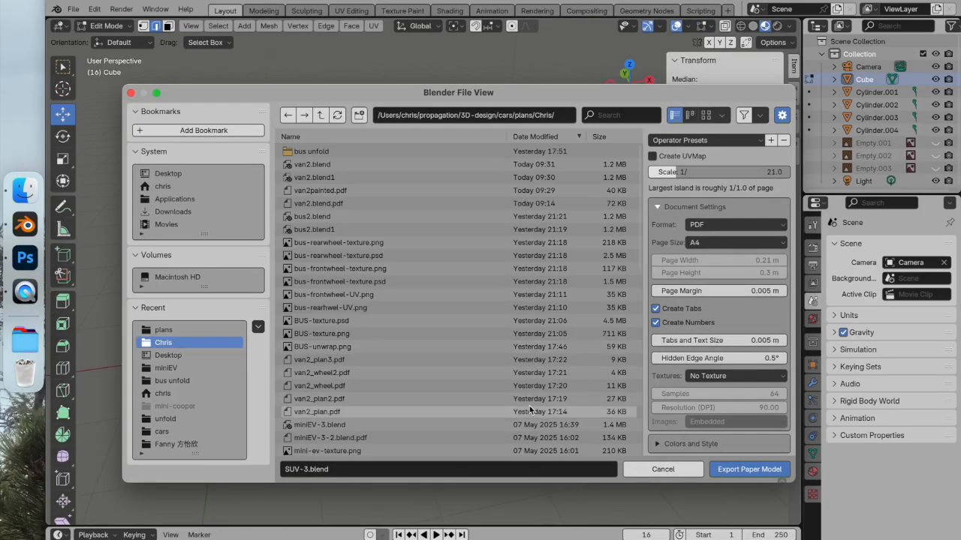
pyautogui.click(763, 475)
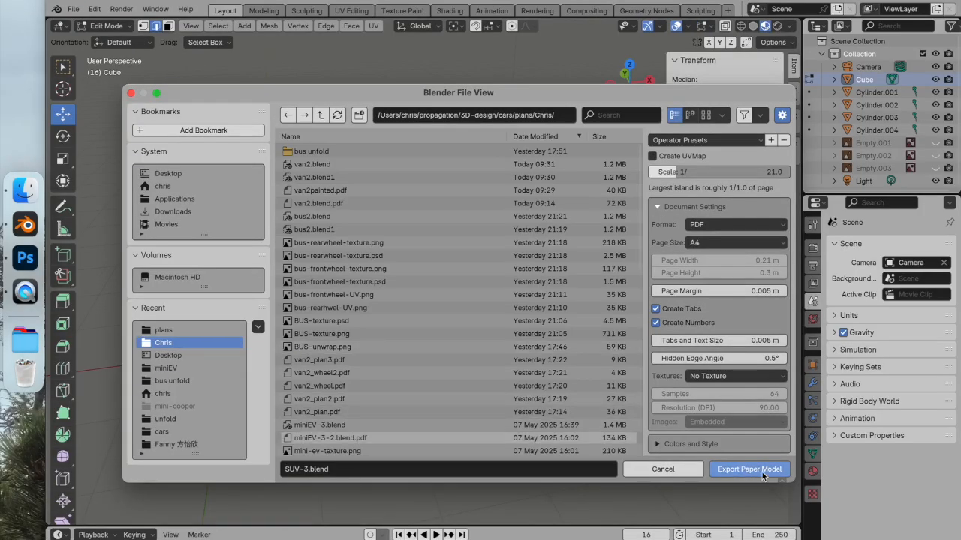
pyautogui.click(656, 322)
pyautogui.click(656, 309)
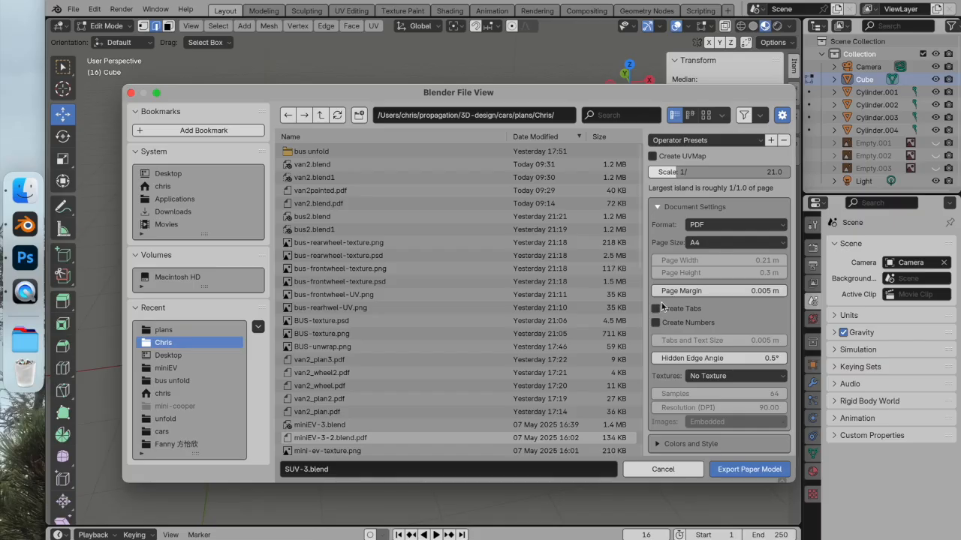
# Step: Set the export scale to 1/30 and the textures to From Materials, and try to export the paper model
pyautogui.click(689, 172)
pyautogui.write('30')
pyautogui.press('Return')
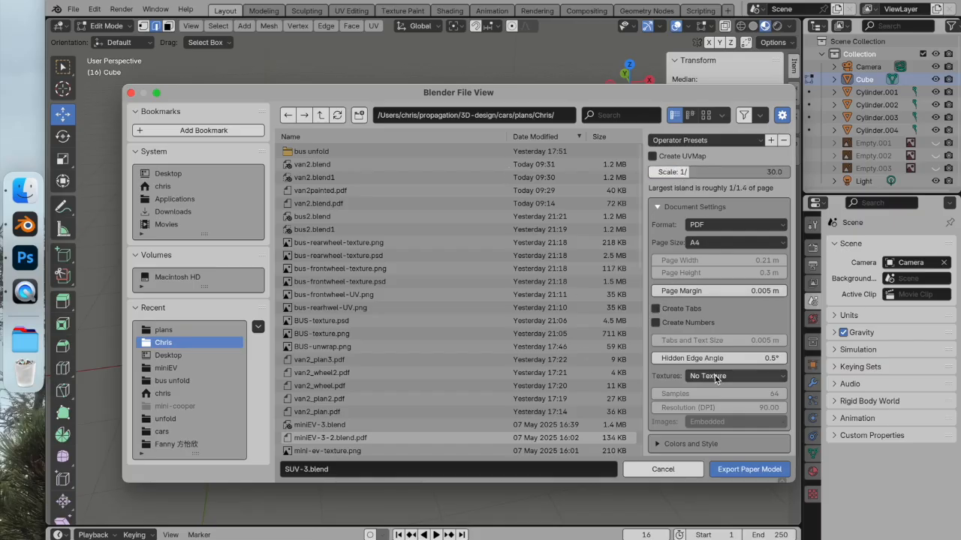
pyautogui.click(715, 379)
pyautogui.click(713, 406)
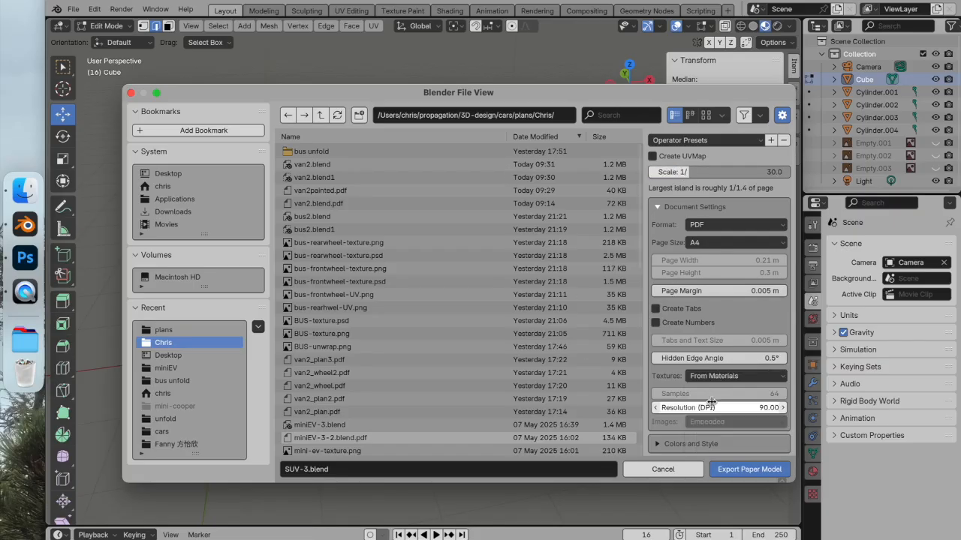
pyautogui.click(743, 470)
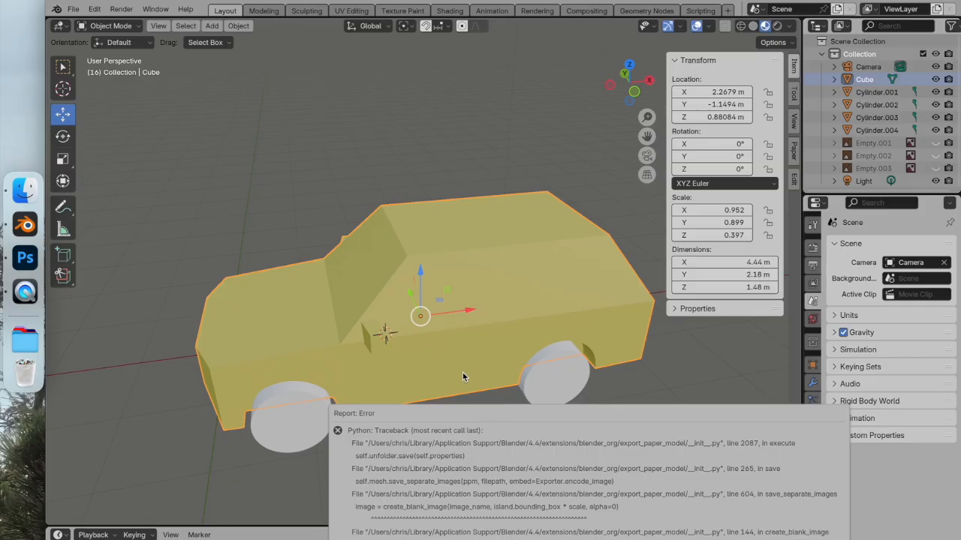
# Step: Enter Edit Mode on the SUV body, clear the selection and select the edge below the side window to inspect the marked seams
pyautogui.moveTo(468, 371); pyautogui.dragTo(371, 265, button='middle')
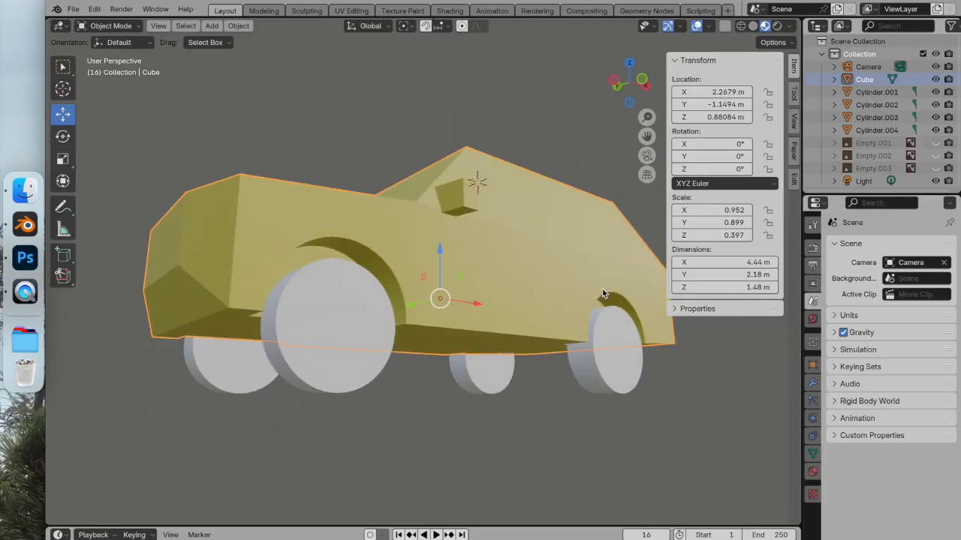
pyautogui.moveTo(410, 179); pyautogui.dragTo(472, 256, button='middle')
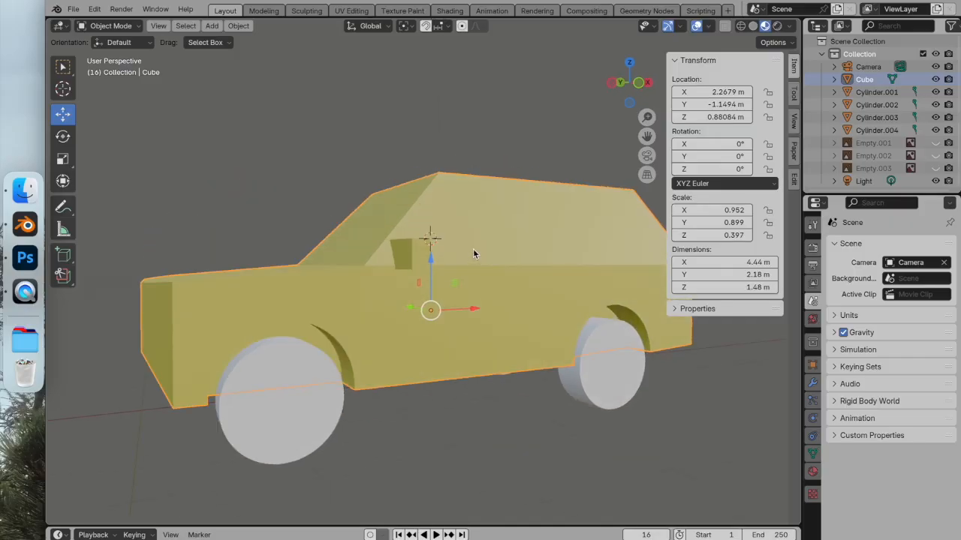
pyautogui.click(117, 26)
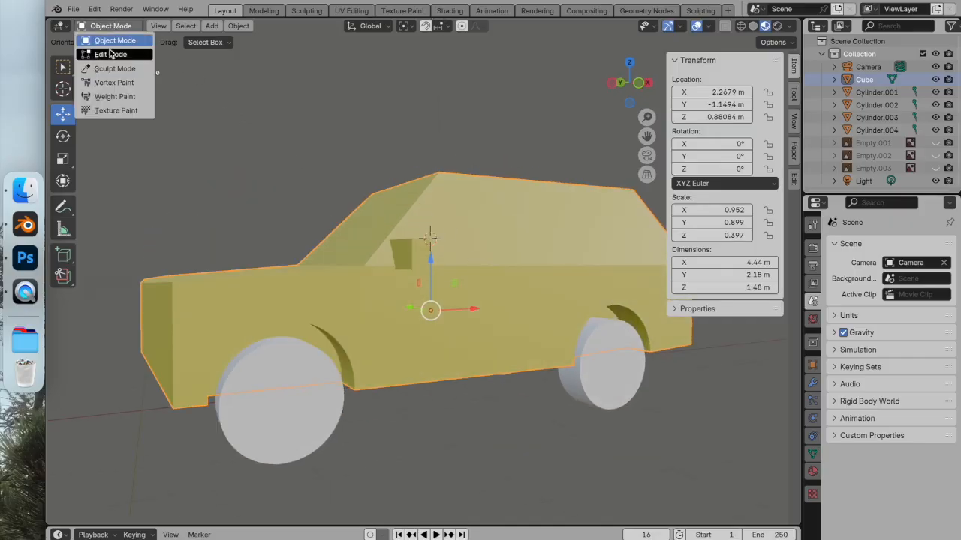
pyautogui.click(111, 54)
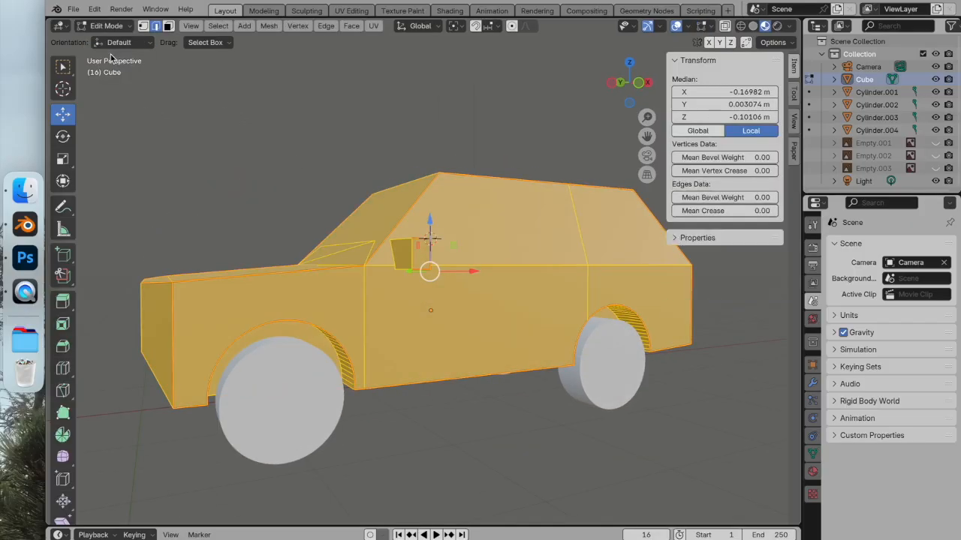
pyautogui.click(348, 172)
pyautogui.click(488, 263)
pyautogui.scroll(2, 465, 251)
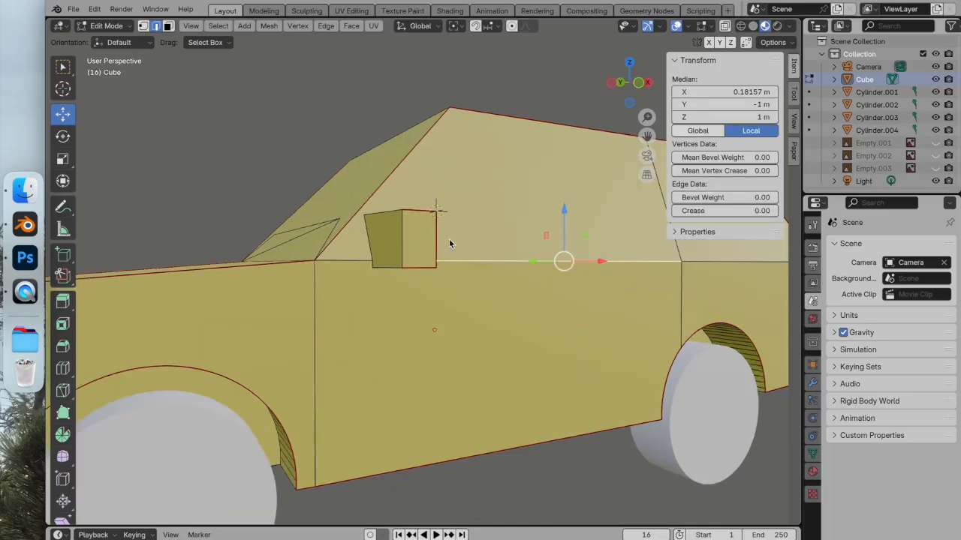
pyautogui.scroll(-4, 450, 241)
pyautogui.moveTo(450, 241); pyautogui.dragTo(464, 307, button='middle')
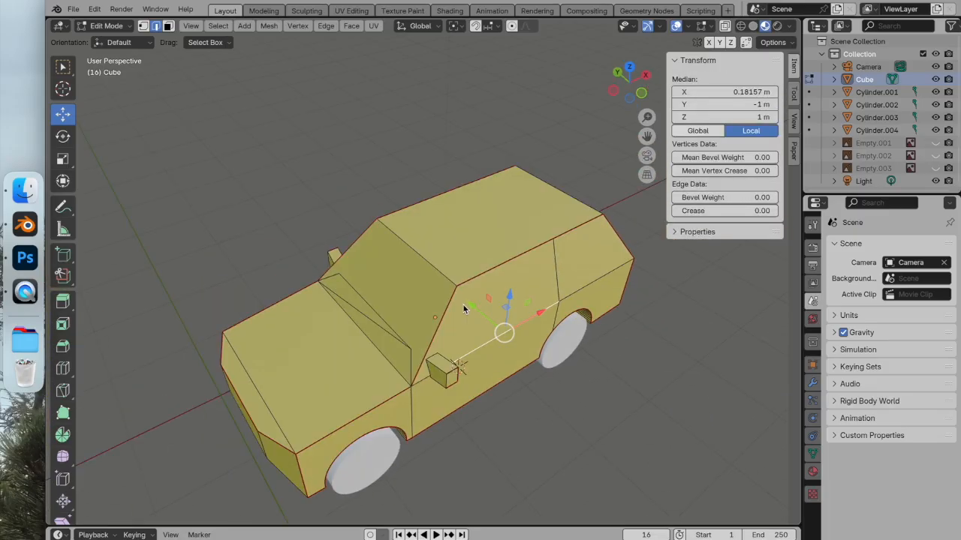
# Step: In face selection mode, select the SUV's roof, windshield, the strip at its base, the hood and the front faces
pyautogui.click(170, 28)
pyautogui.click(506, 267)
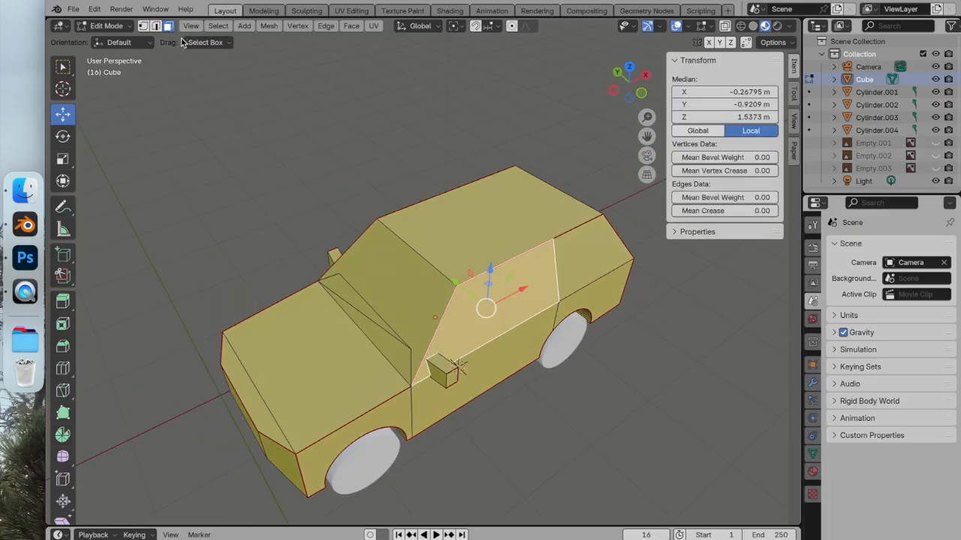
pyautogui.click(450, 225)
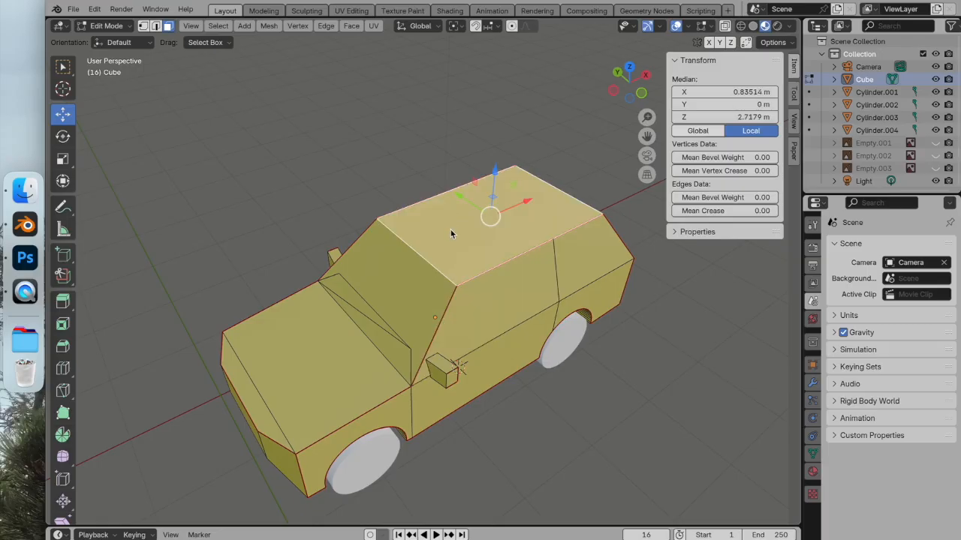
pyautogui.keyDown('shift'); pyautogui.click(422, 278); pyautogui.keyUp('shift')
pyautogui.keyDown('shift'); pyautogui.click(349, 302); pyautogui.keyUp('shift')
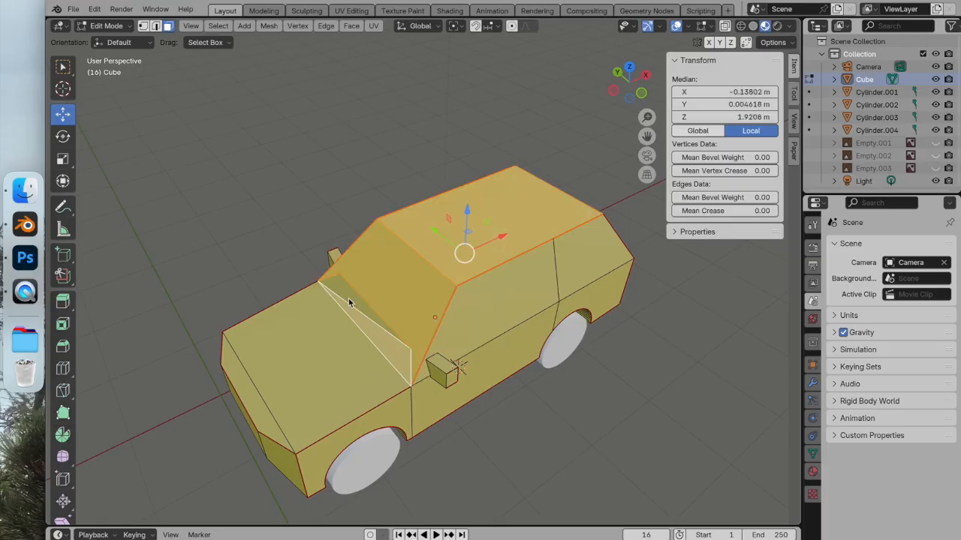
pyautogui.keyDown('shift'); pyautogui.click(322, 330); pyautogui.keyUp('shift')
pyautogui.keyDown('shift'); pyautogui.click(244, 389); pyautogui.keyUp('shift')
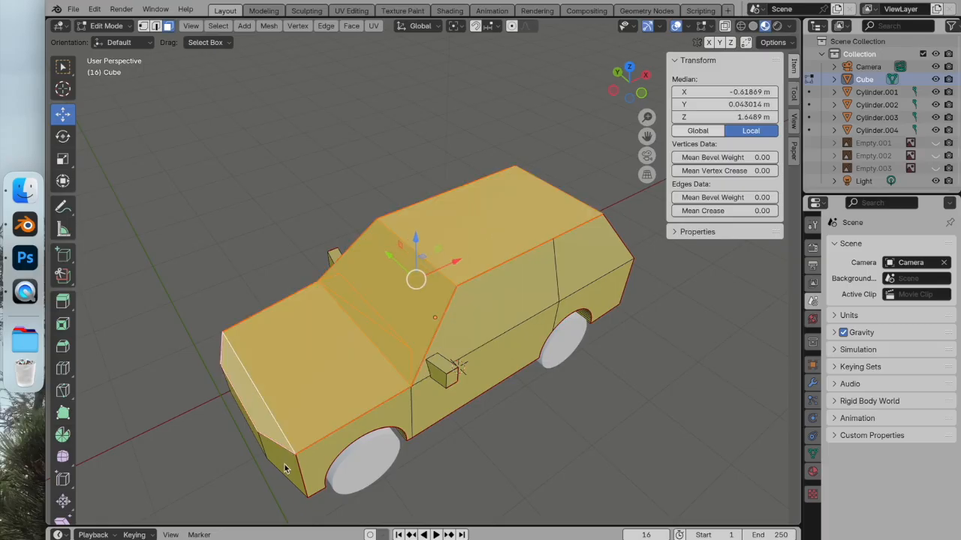
pyautogui.keyDown('shift'); pyautogui.click(281, 462); pyautogui.keyUp('shift')
# Step: Add the fender, door, windows and rear quarter panel on the near side of the SUV to the face selection
pyautogui.keyDown('shift'); pyautogui.click(334, 458); pyautogui.keyUp('shift')
pyautogui.keyDown('shift'); pyautogui.click(519, 307); pyautogui.keyUp('shift')
pyautogui.keyDown('shift'); pyautogui.click(621, 315); pyautogui.keyUp('shift')
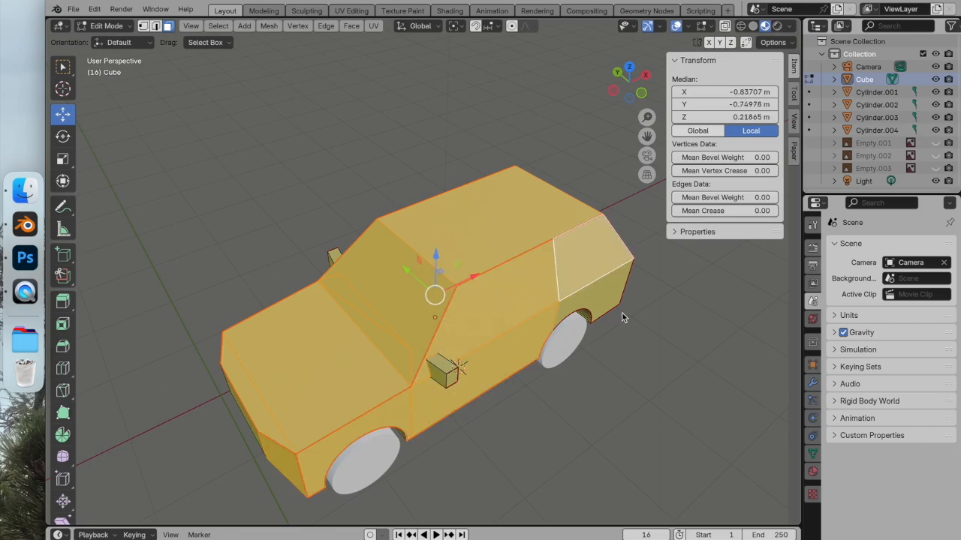
pyautogui.keyDown('shift'); pyautogui.click(617, 292); pyautogui.keyUp('shift')
# Step: Add the SUV's rear faces and the windows and body panels of its opposite side to the face selection
pyautogui.moveTo(617, 292); pyautogui.dragTo(403, 242, button='middle')
pyautogui.keyDown('shift'); pyautogui.click(350, 249); pyautogui.keyUp('shift')
pyautogui.keyDown('shift'); pyautogui.click(322, 325); pyautogui.keyUp('shift')
pyautogui.moveTo(451, 342); pyautogui.dragTo(312, 300, button='middle')
pyautogui.keyDown('shift'); pyautogui.click(313, 279); pyautogui.keyUp('shift')
pyautogui.keyDown('shift'); pyautogui.click(314, 234); pyautogui.keyUp('shift')
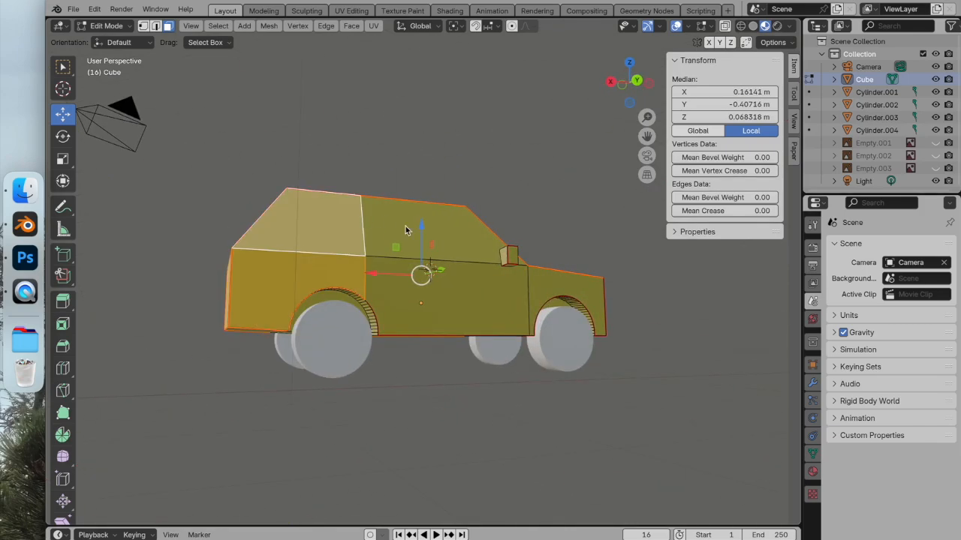
pyautogui.keyDown('shift'); pyautogui.click(391, 221); pyautogui.keyUp('shift')
pyautogui.keyDown('shift'); pyautogui.click(453, 306); pyautogui.keyUp('shift')
pyautogui.keyDown('shift'); pyautogui.click(579, 290); pyautogui.keyUp('shift')
# Step: Add the SUV's underside, the sloped lower front face and the remaining front faces to the face selection
pyautogui.moveTo(476, 280); pyautogui.dragTo(386, 158, button='middle')
pyautogui.keyDown('shift'); pyautogui.click(386, 157); pyautogui.keyUp('shift')
pyautogui.keyDown('shift'); pyautogui.click(361, 297); pyautogui.keyUp('shift')
pyautogui.moveTo(362, 297); pyautogui.dragTo(623, 486, button='middle')
pyautogui.keyDown('shift'); pyautogui.moveTo(399, 340); pyautogui.dragTo(535, 385, button='middle'); pyautogui.keyUp('shift')
pyautogui.keyDown('shift'); pyautogui.click(530, 345); pyautogui.keyUp('shift')
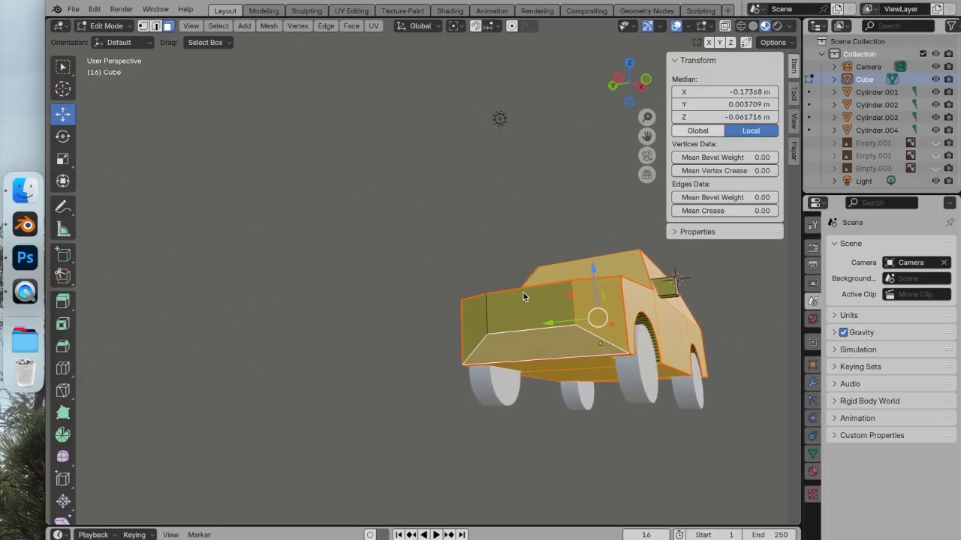
pyautogui.keyDown('shift'); pyautogui.click(519, 305); pyautogui.keyUp('shift')
pyautogui.moveTo(518, 305); pyautogui.dragTo(203, 279, button='middle')
pyautogui.keyDown('shift'); pyautogui.click(533, 359); pyautogui.keyUp('shift')
# Step: Invert the face selection and delete the SUV's wheel-arch and side-mirror faces
pyautogui.click(217, 25)
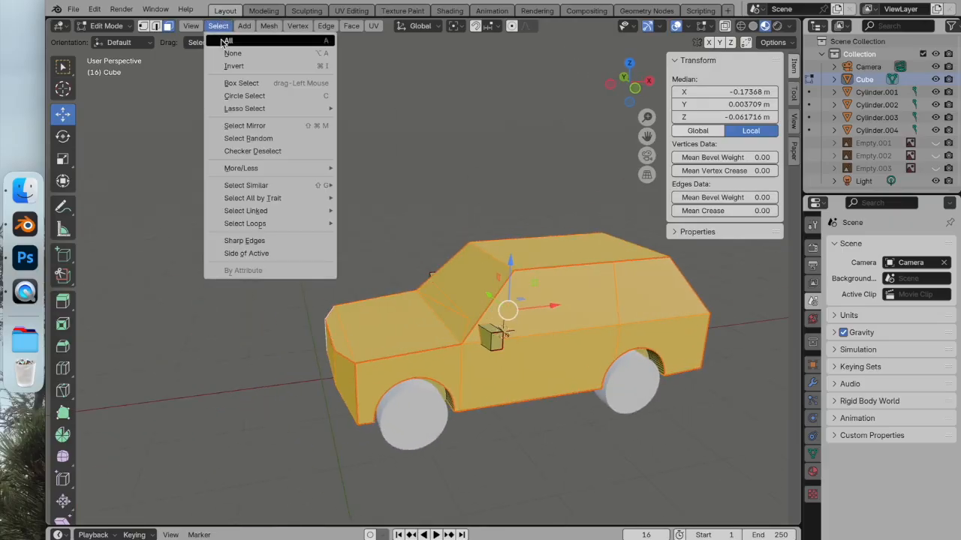
pyautogui.click(231, 66)
pyautogui.moveTo(499, 363); pyautogui.dragTo(525, 344, button='middle')
pyautogui.rightClick(488, 355)
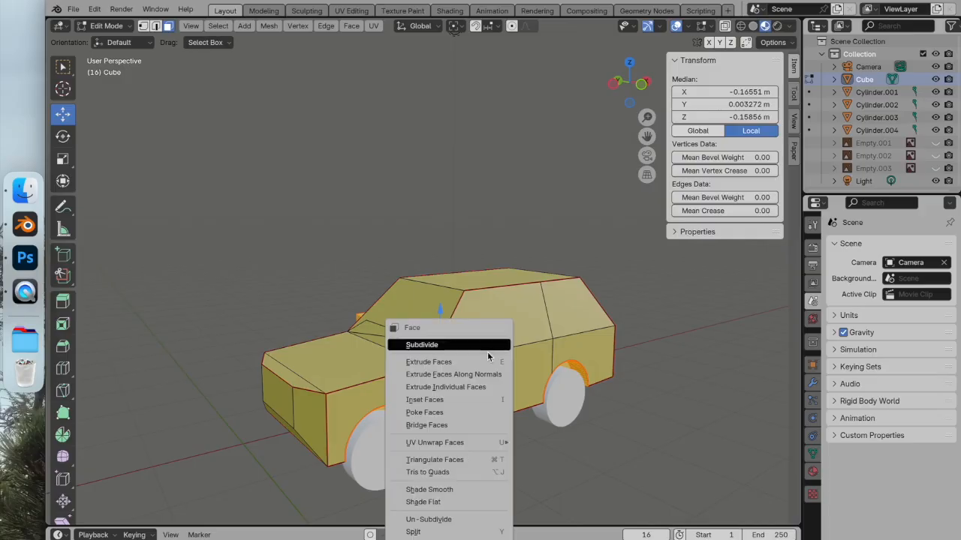
pyautogui.click(459, 538)
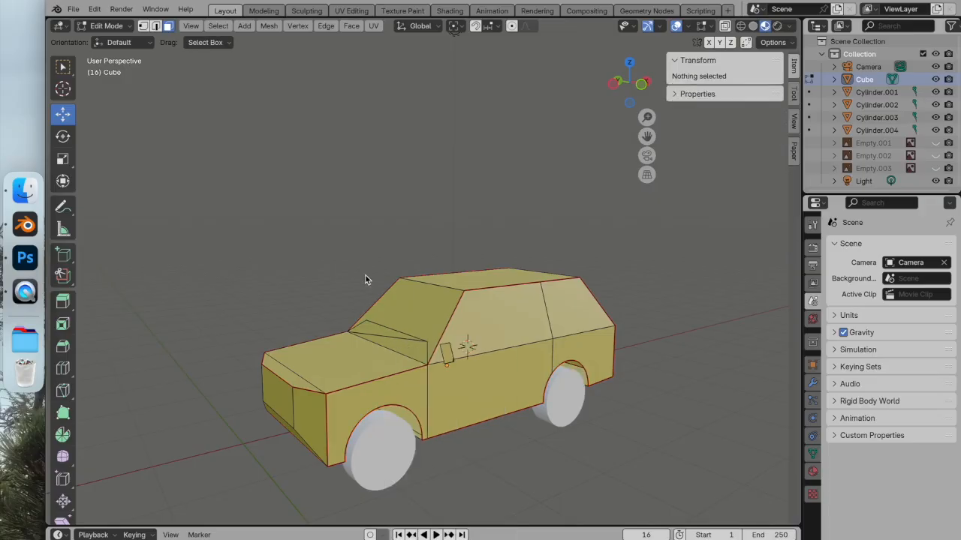
# Step: Check the trimmed SUV body and return it to Object Mode
pyautogui.scroll(-4, 326, 221)
pyautogui.moveTo(324, 223); pyautogui.dragTo(371, 288, button='middle')
pyautogui.click(98, 30)
pyautogui.click(104, 54)
pyautogui.click(101, 30)
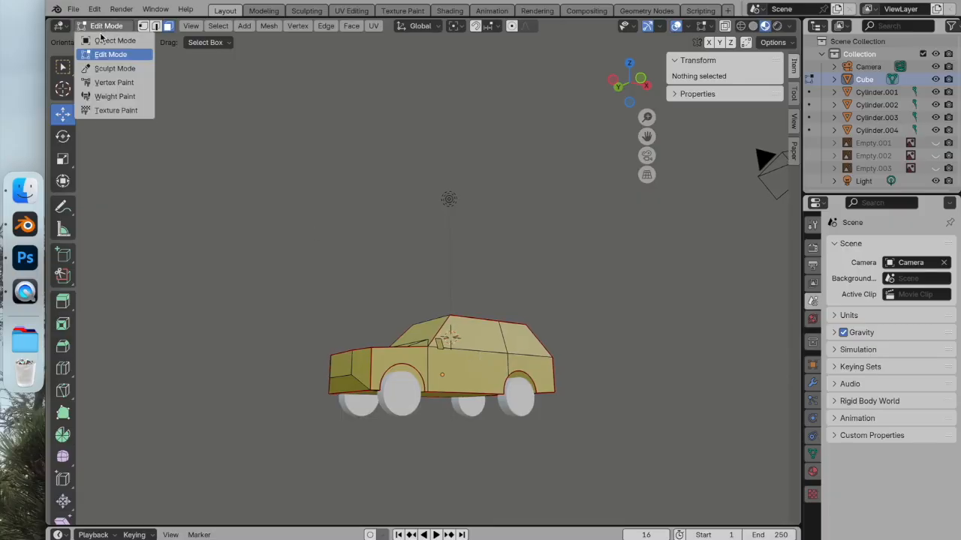
pyautogui.click(101, 37)
pyautogui.moveTo(393, 249); pyautogui.dragTo(363, 245, button='middle')
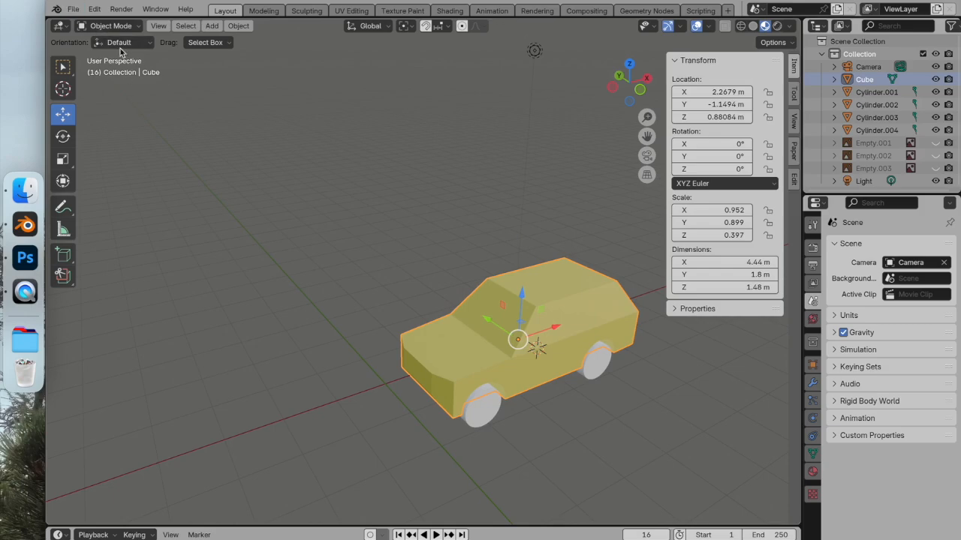
# Step: Export the SUV as a Paper Model PDF at a scale of 1/30
pyautogui.click(73, 9)
pyautogui.moveTo(126, 204)
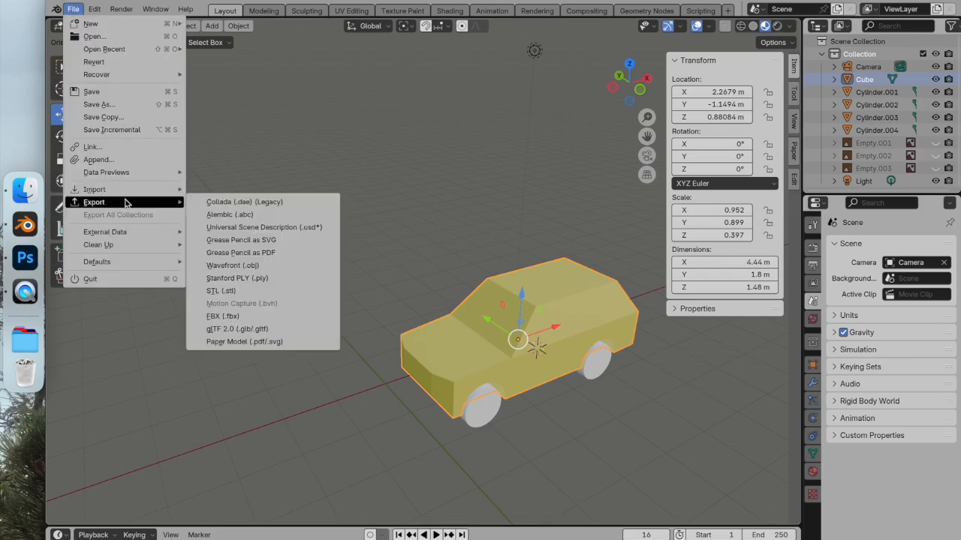
pyautogui.click(263, 342)
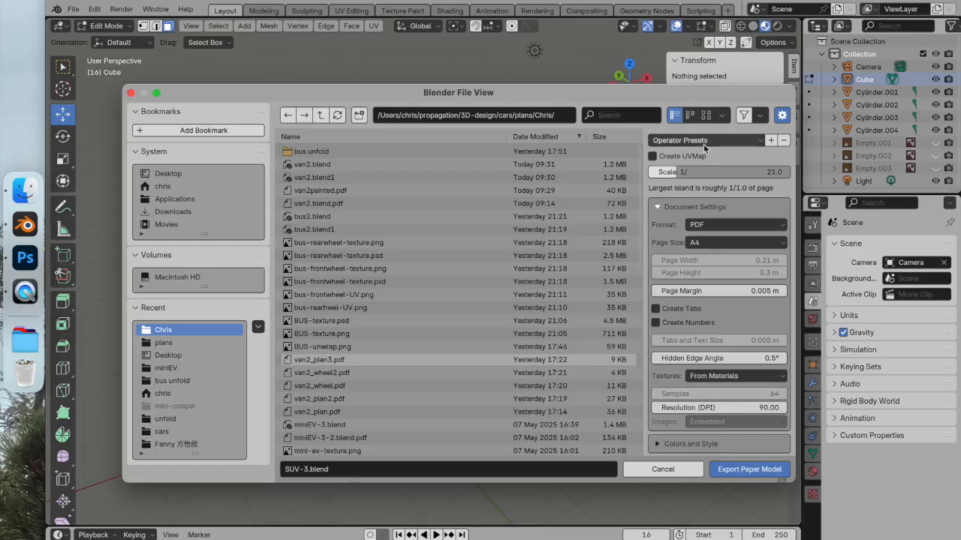
pyautogui.click(676, 171)
pyautogui.write('30')
pyautogui.press('Return')
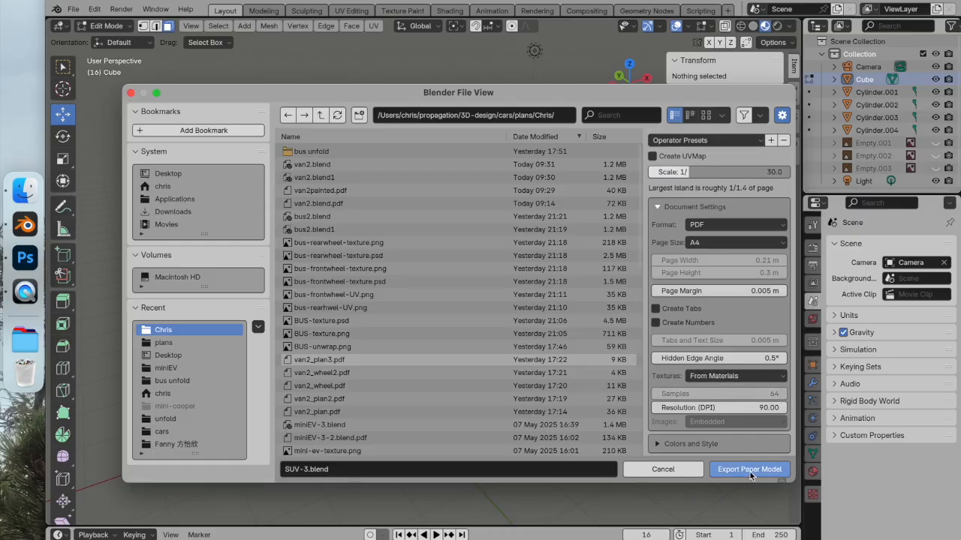
pyautogui.click(749, 469)
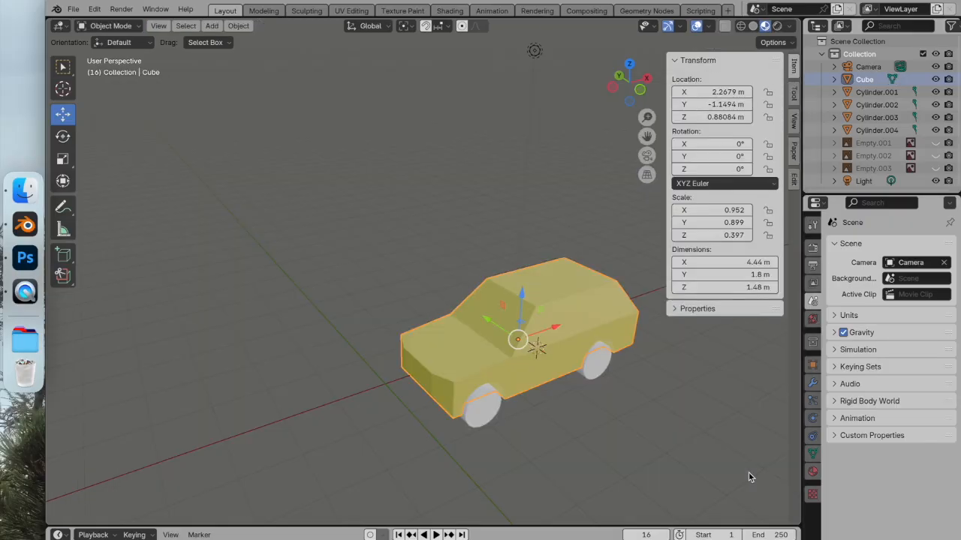
# Step: Switch to Finder and preview the exported SUV-3.blend.pdf
pyautogui.click(25, 191)
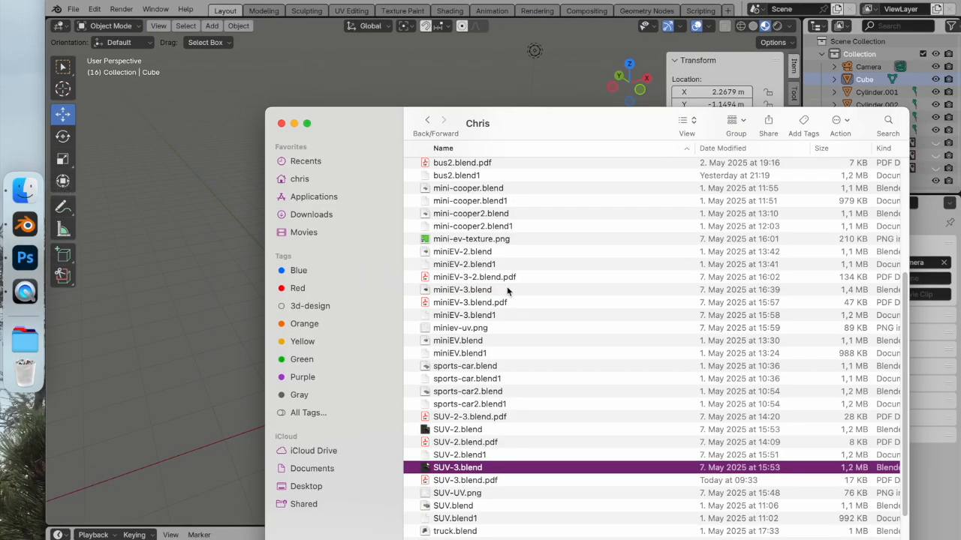
pyautogui.scroll(-5, 507, 288)
pyautogui.scroll(-2, 507, 291)
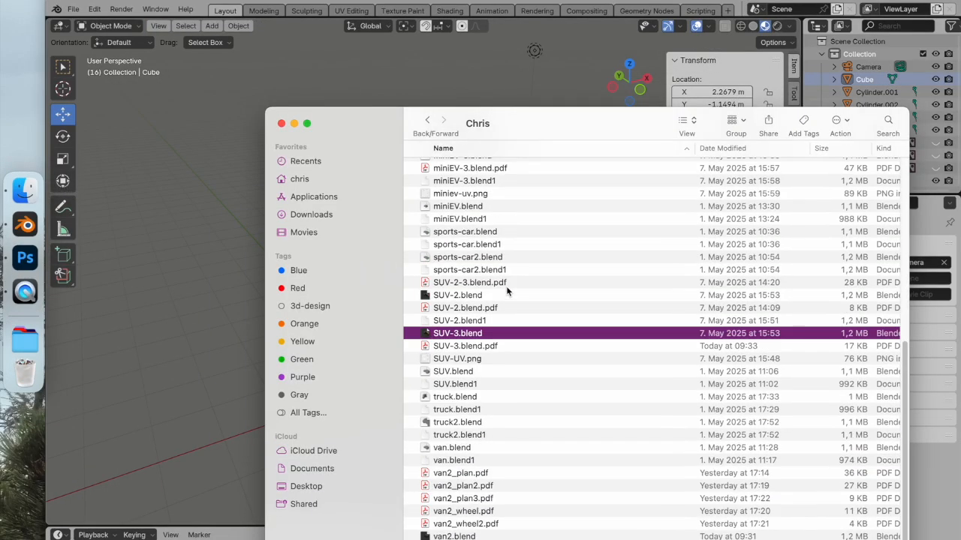
pyautogui.click(477, 346)
pyautogui.press('space')
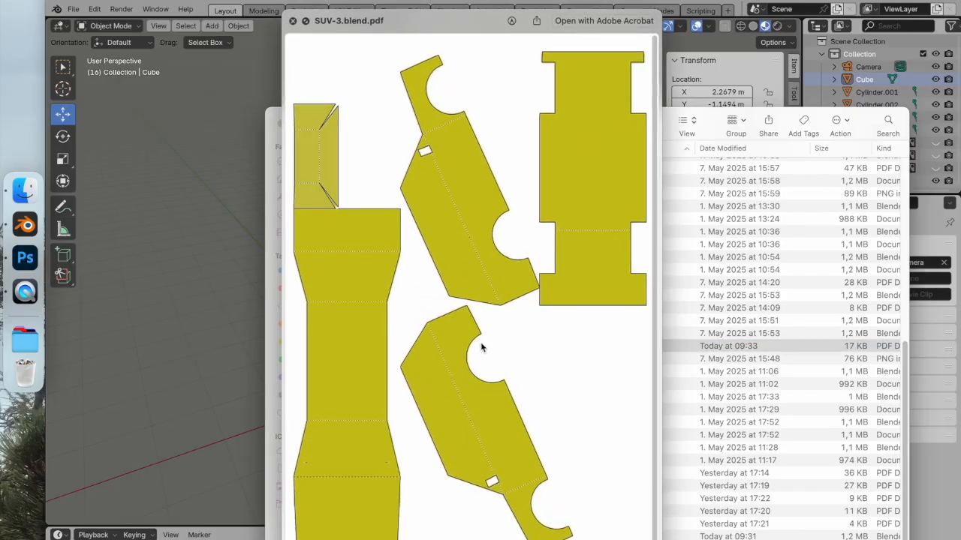
pyautogui.press('space')
# Step: Switch back to Blender and examine the SUV body from the front, side, low and high angles
pyautogui.click(186, 313)
pyautogui.scroll(4, 407, 319)
pyautogui.keyDown('shift'); pyautogui.moveTo(483, 349); pyautogui.dragTo(337, 225, button='middle'); pyautogui.keyUp('shift')
pyautogui.moveTo(423, 274); pyautogui.dragTo(426, 198, button='middle')
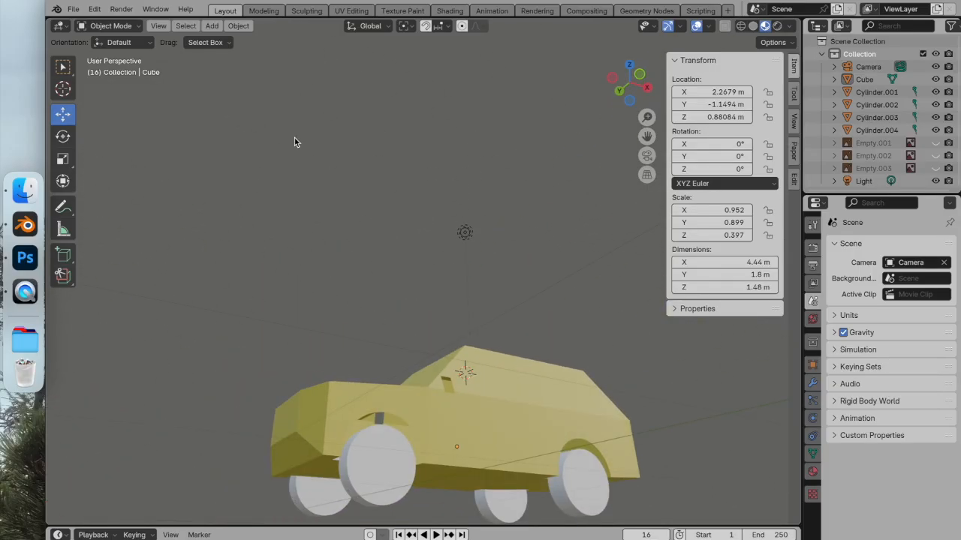
pyautogui.moveTo(346, 229); pyautogui.dragTo(349, 275, button='middle')
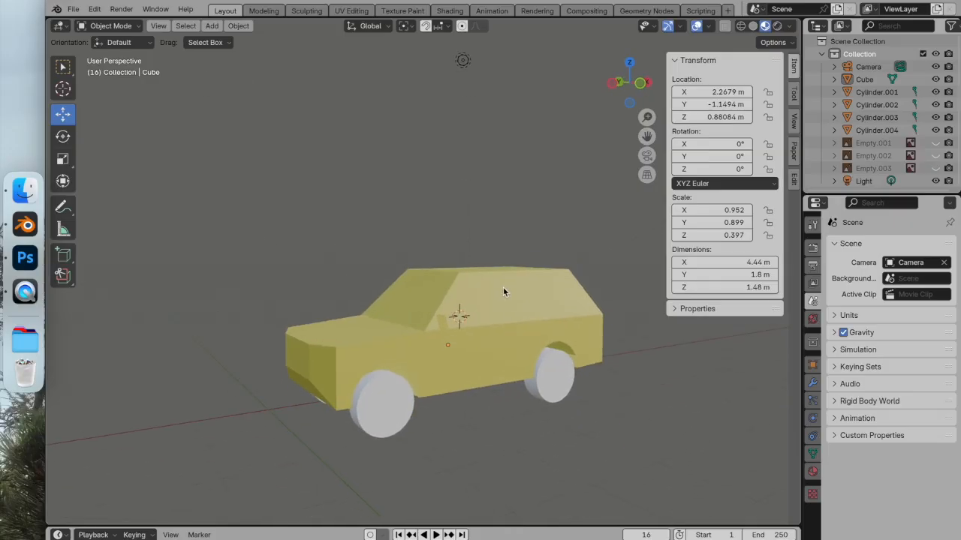
pyautogui.moveTo(550, 357); pyautogui.dragTo(599, 370, button='middle')
pyautogui.scroll(-8, 638, 387)
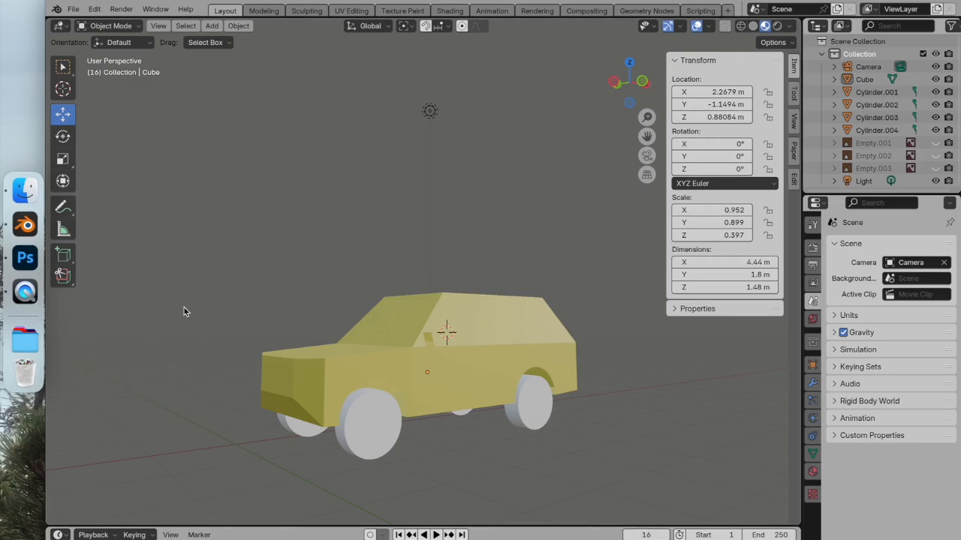
pyautogui.moveTo(285, 300); pyautogui.dragTo(377, 384, button='middle')
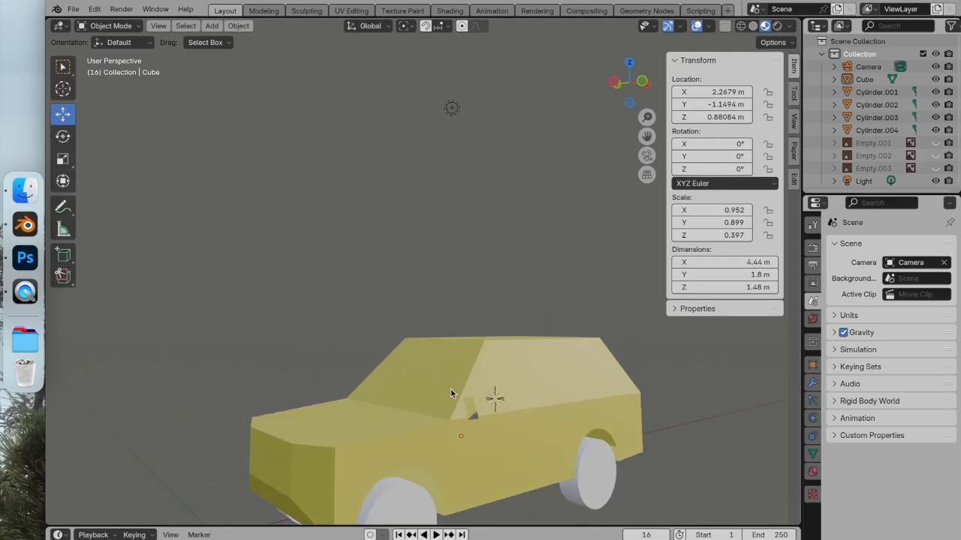
pyautogui.moveTo(450, 389); pyautogui.dragTo(354, 274, button='middle')
pyautogui.moveTo(423, 251); pyautogui.dragTo(438, 219, button='middle')
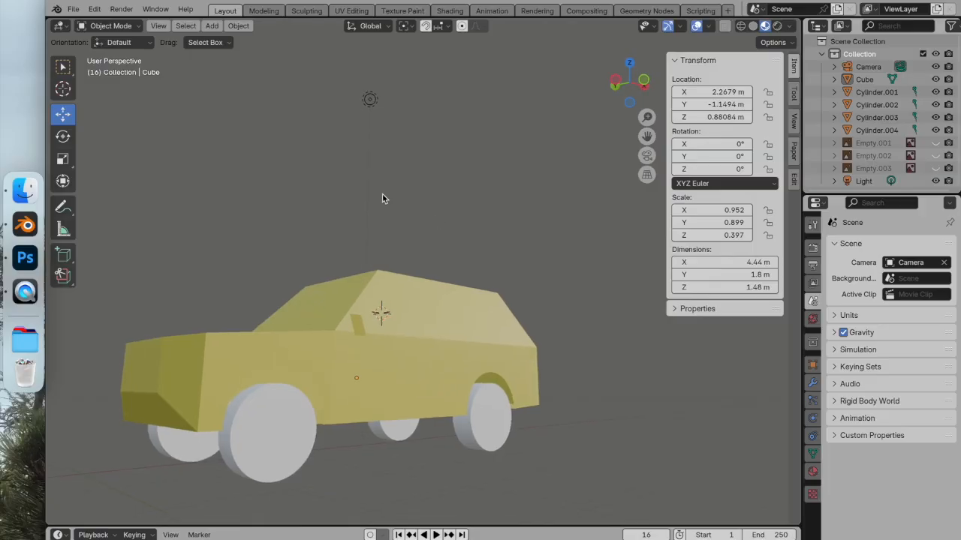
pyautogui.scroll(-2, 310, 214)
pyautogui.moveTo(311, 214); pyautogui.dragTo(494, 284, button='middle')
pyautogui.scroll(2, 494, 284)
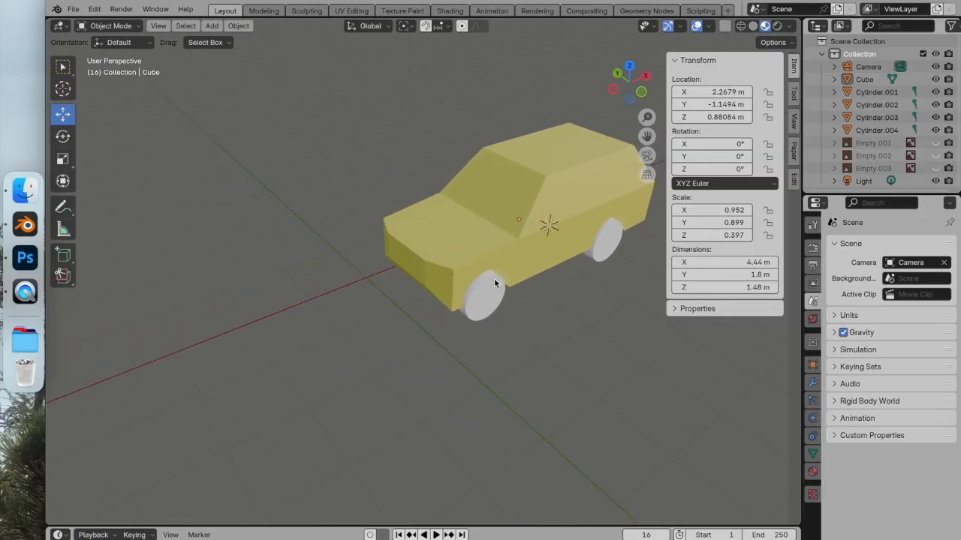
# Step: Open the recent file van2.blend without saving the SUV changes and bring the painted van into view
pyautogui.click(73, 9)
pyautogui.moveTo(84, 50)
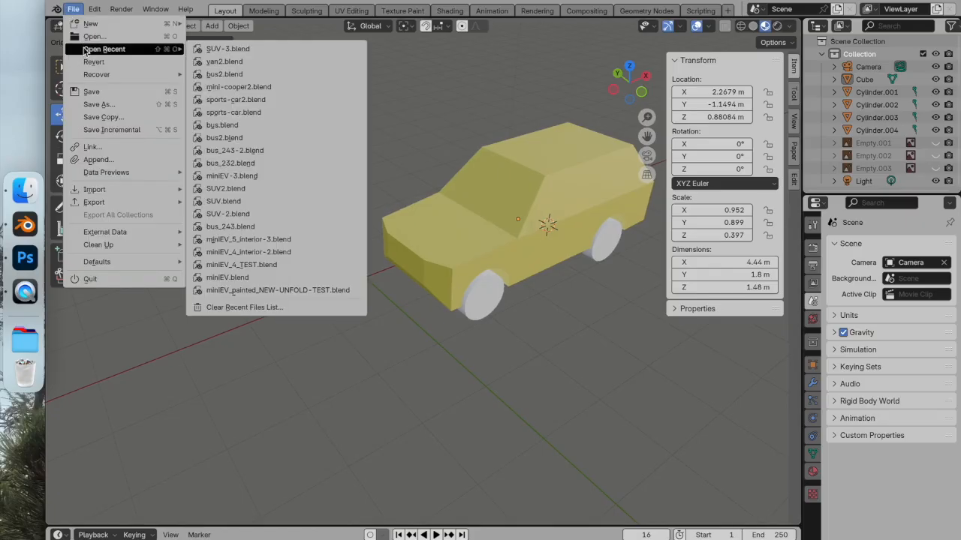
pyautogui.click(223, 62)
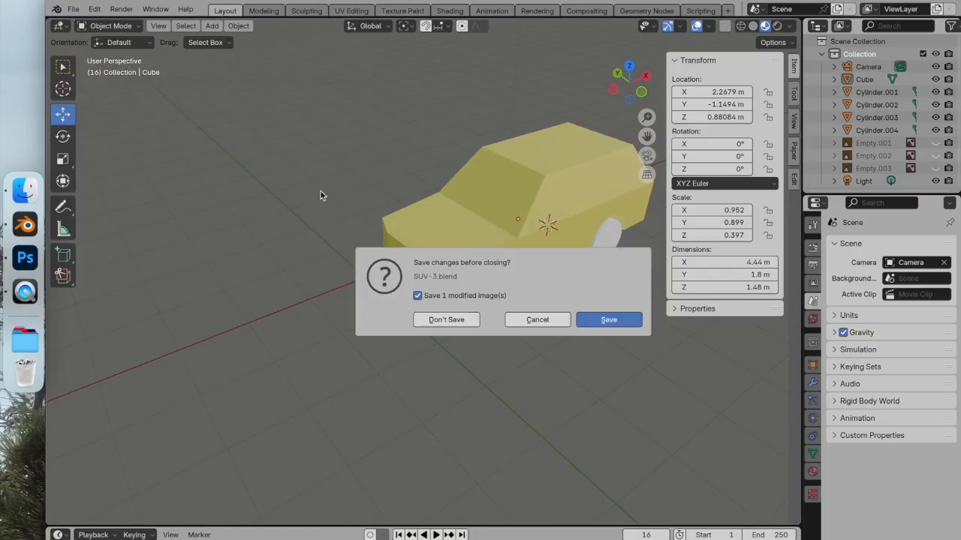
pyautogui.click(446, 320)
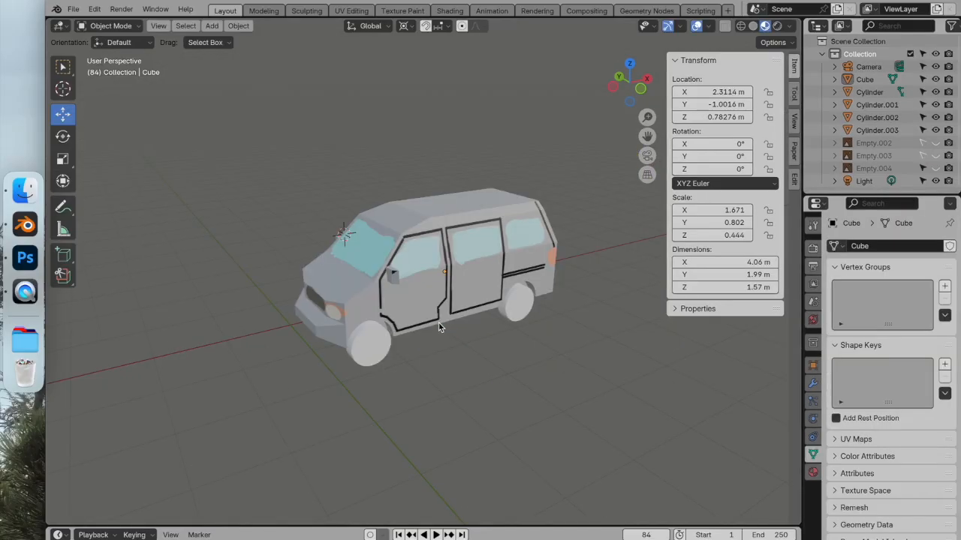
pyautogui.scroll(3, 366, 292)
pyautogui.keyDown('shift'); pyautogui.moveTo(384, 293); pyautogui.dragTo(450, 254, button='middle'); pyautogui.keyUp('shift')
pyautogui.scroll(-2, 449, 293)
pyautogui.scroll(3, 451, 255)
pyautogui.scroll(-4, 436, 252)
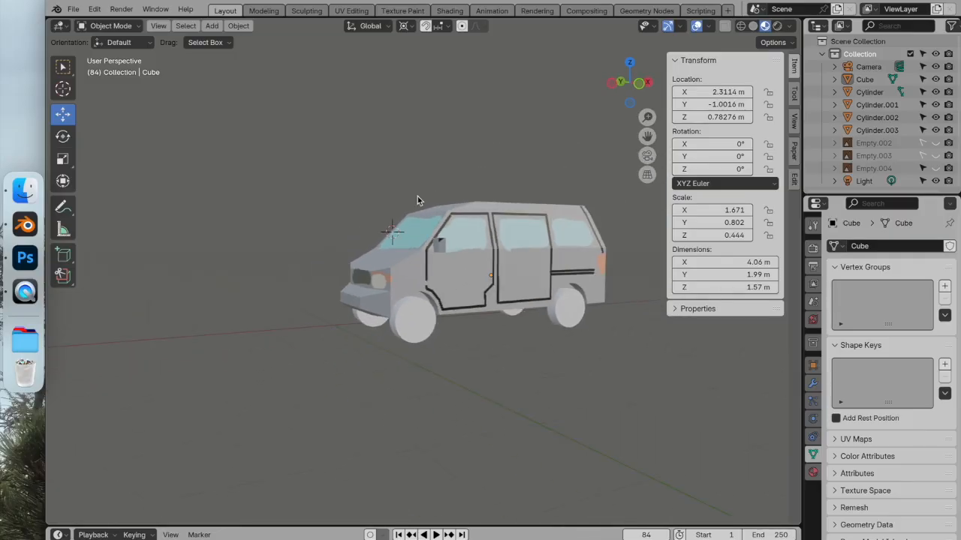
# Step: Switch to the UV Editing workspace and make UVMap the van's active UV map
pyautogui.click(351, 11)
pyautogui.scroll(-4, 275, 250)
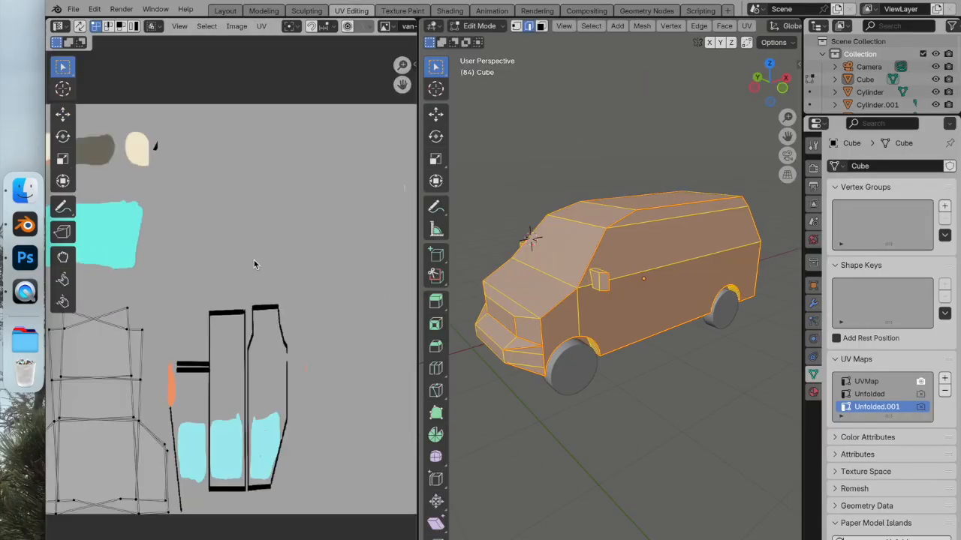
pyautogui.scroll(-3, 254, 260)
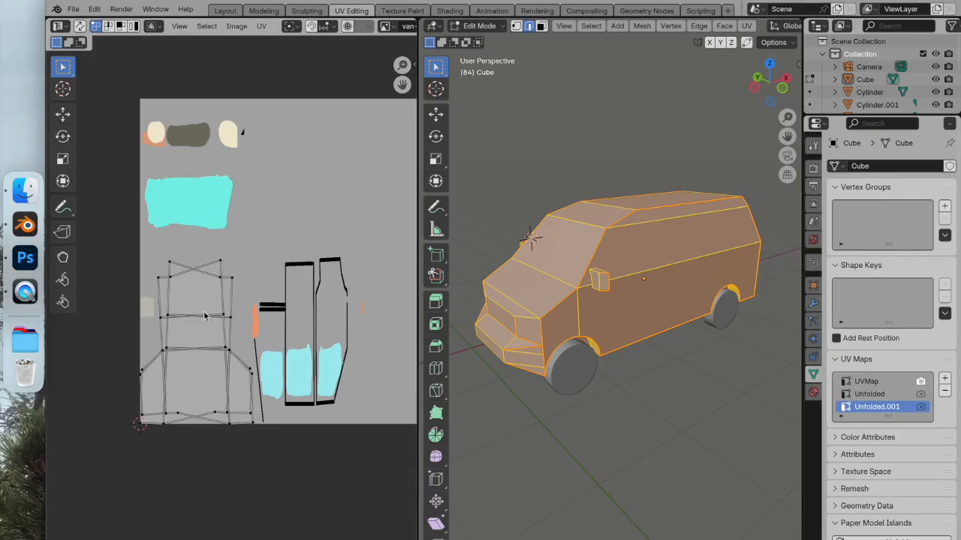
pyautogui.click(865, 383)
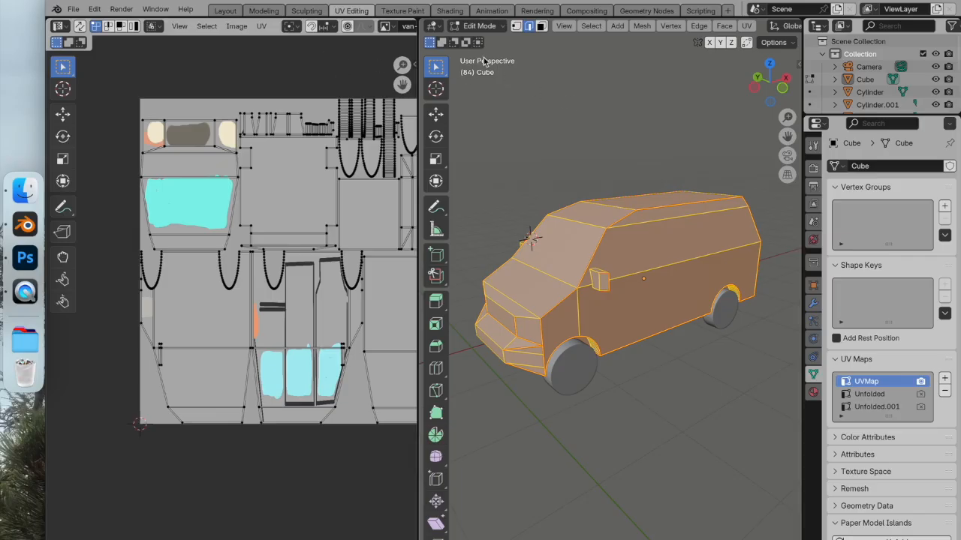
# Step: Switch to the Texture Paint workspace and save the van-texture image
pyautogui.click(412, 12)
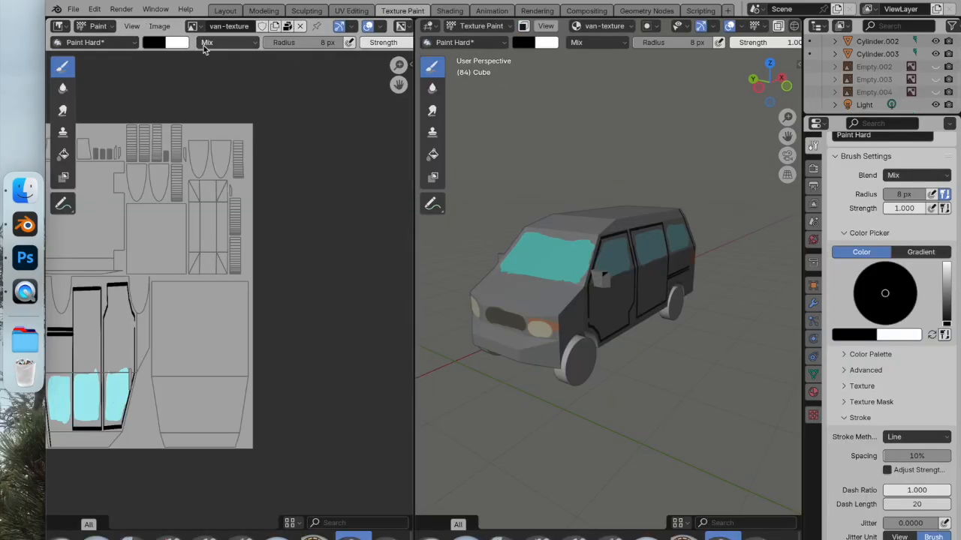
pyautogui.click(159, 26)
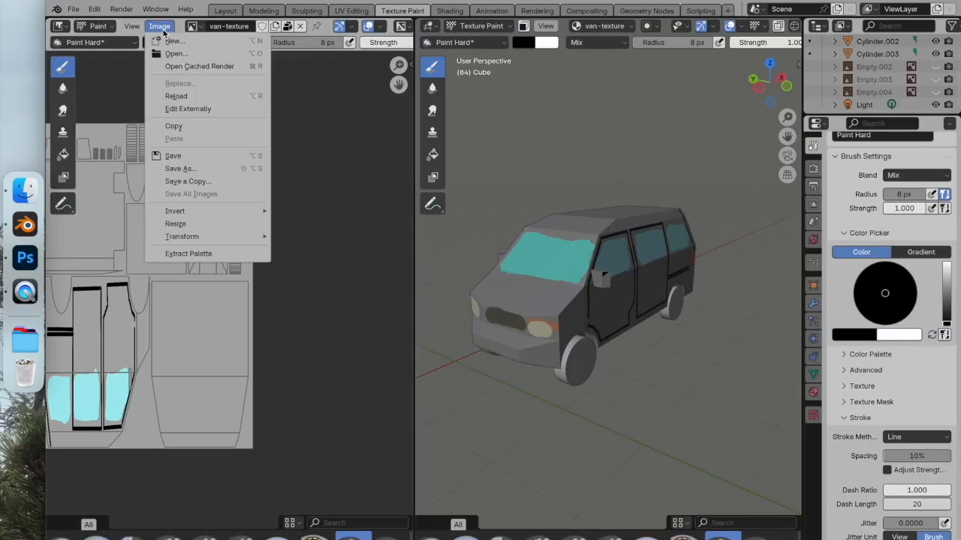
pyautogui.click(201, 156)
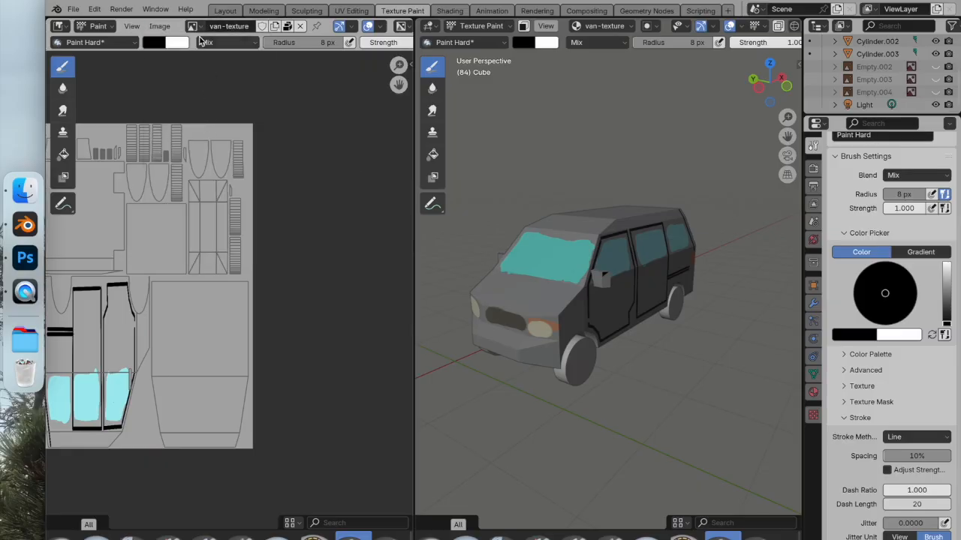
pyautogui.click(160, 26)
pyautogui.click(207, 167)
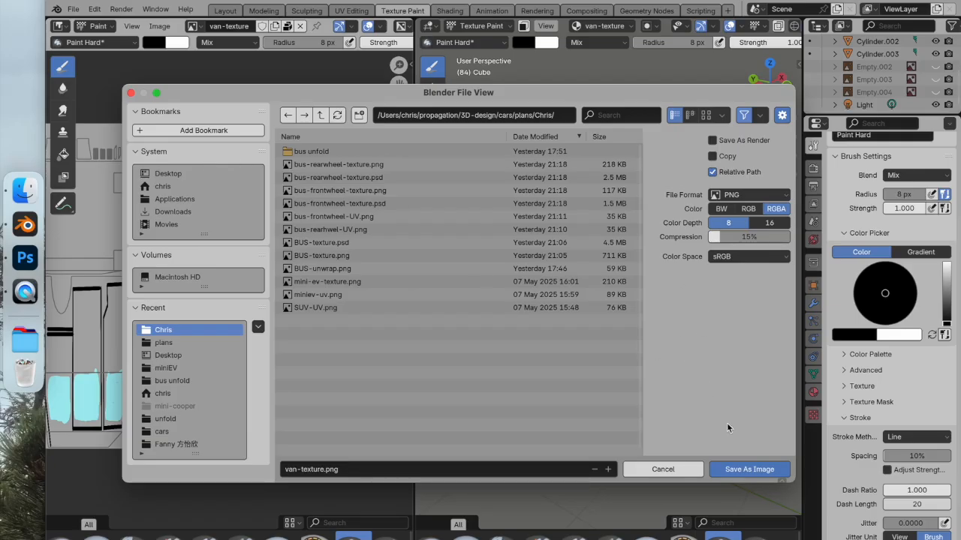
pyautogui.click(689, 470)
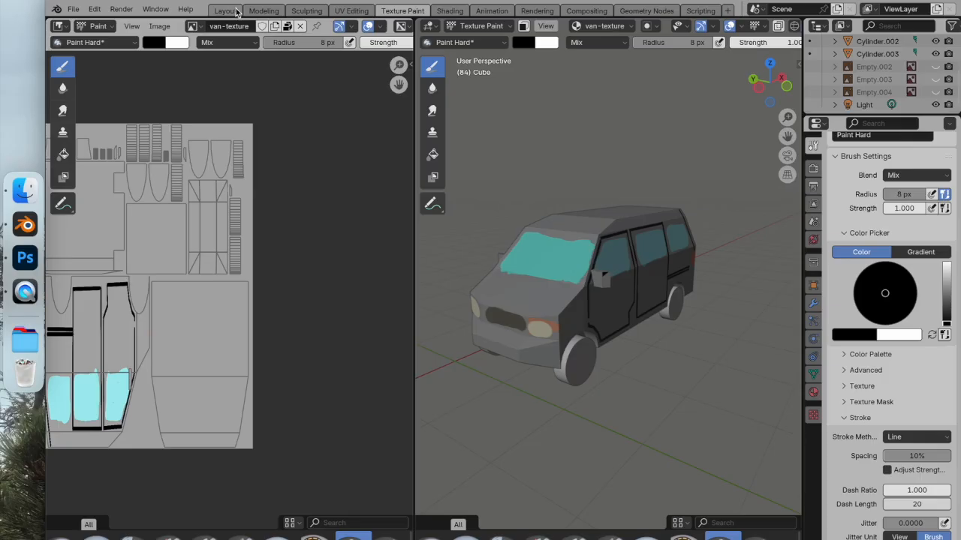
pyautogui.scroll(2, 231, 81)
pyautogui.scroll(-4, 231, 81)
pyautogui.moveTo(192, 167); pyautogui.dragTo(260, 177, button='middle')
pyautogui.scroll(2, 270, 81)
pyautogui.scroll(-1, 281, 69)
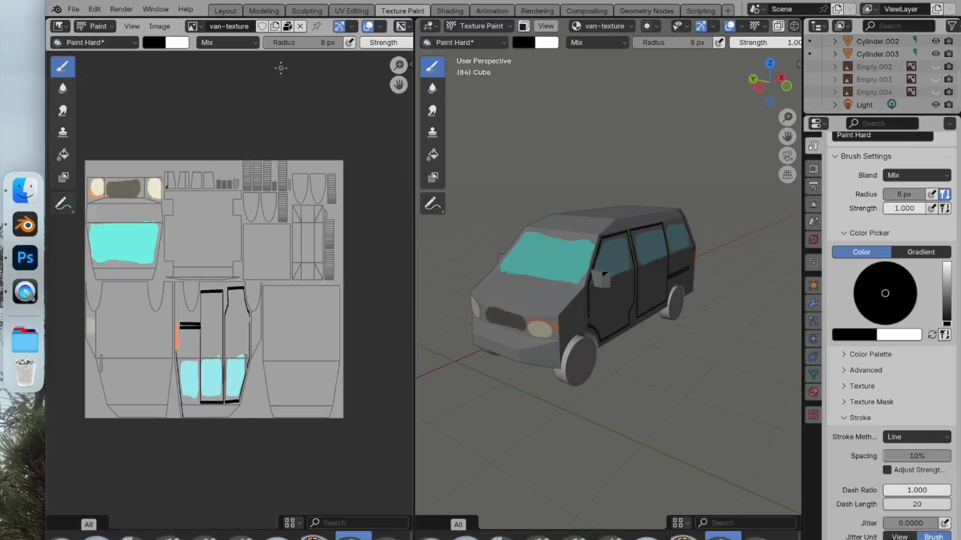
# Step: From the UV Editing workspace, export the van's UV layout as a 1024 by 1024 PNG named van-UV.png
pyautogui.click(345, 11)
pyautogui.click(265, 28)
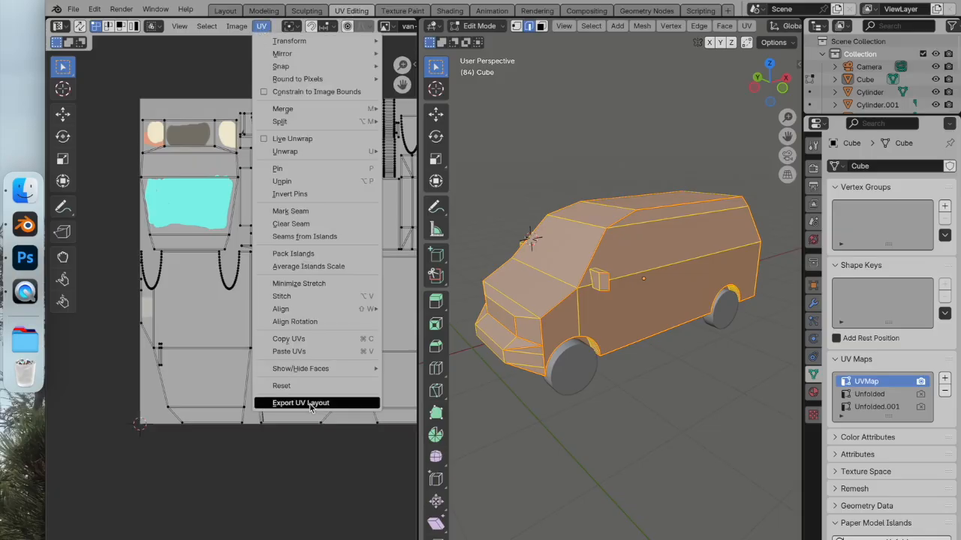
pyautogui.click(310, 404)
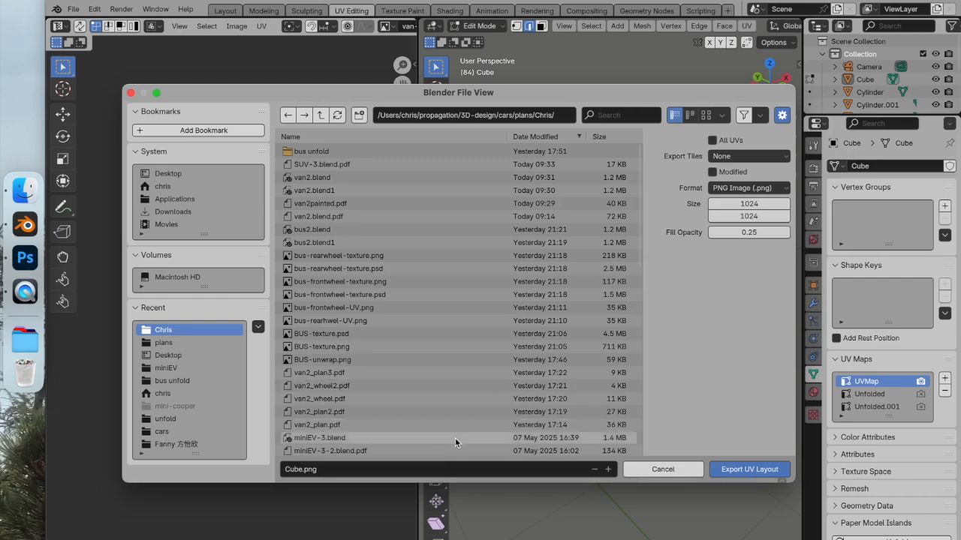
pyautogui.click(332, 473)
pyautogui.moveTo(338, 467); pyautogui.dragTo(158, 463)
pyautogui.write('van-UV')
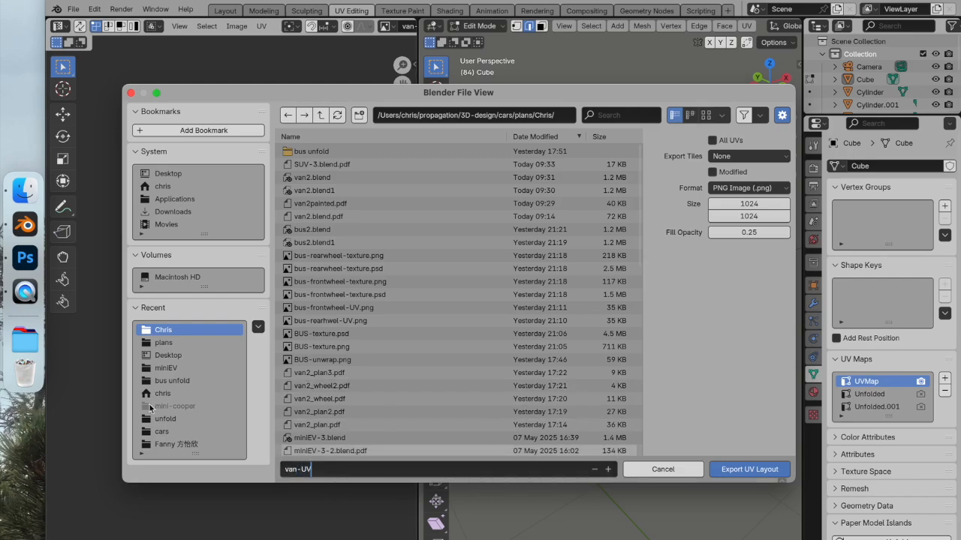
pyautogui.press('Return')
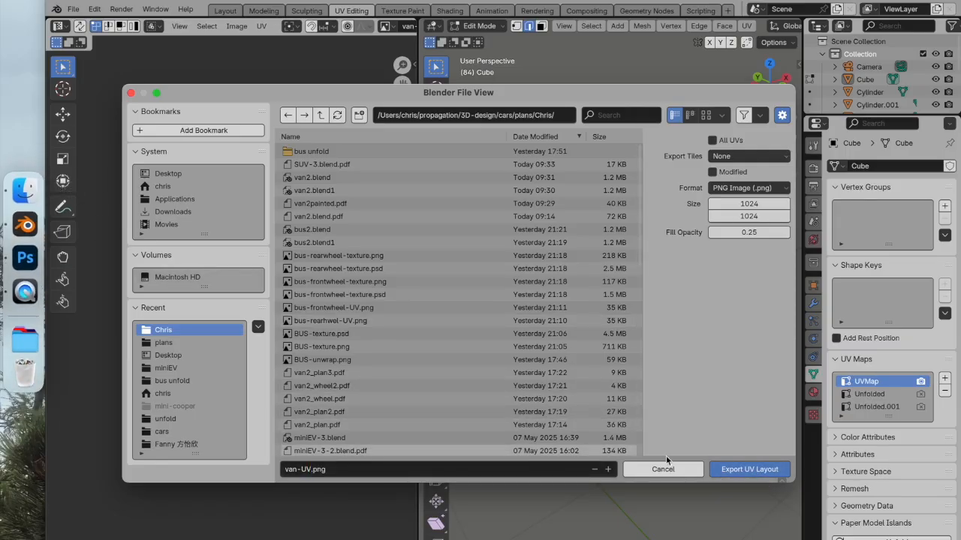
pyautogui.click(747, 469)
# Step: Switch to Finder and open van-UV.png with Adobe Photoshop 2024
pyautogui.click(18, 188)
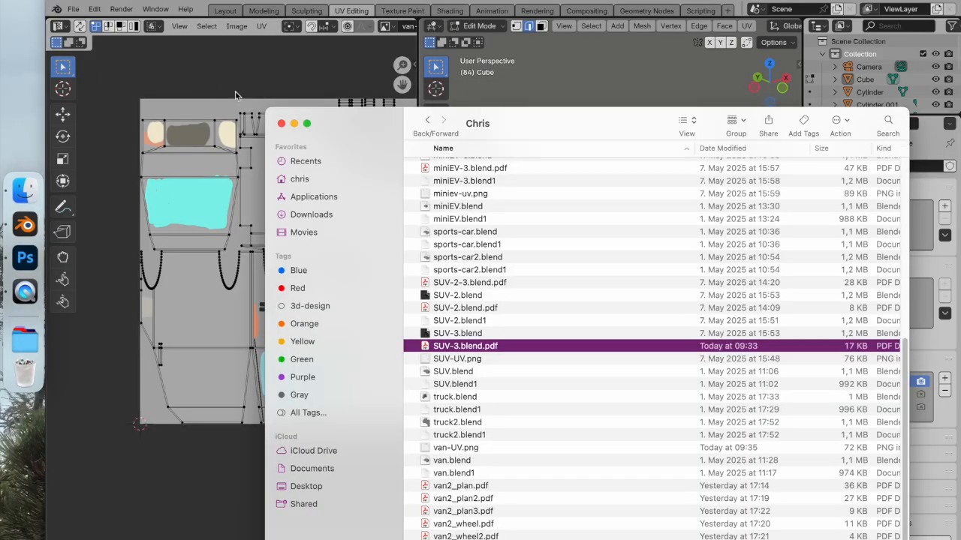
pyautogui.scroll(1, 461, 215)
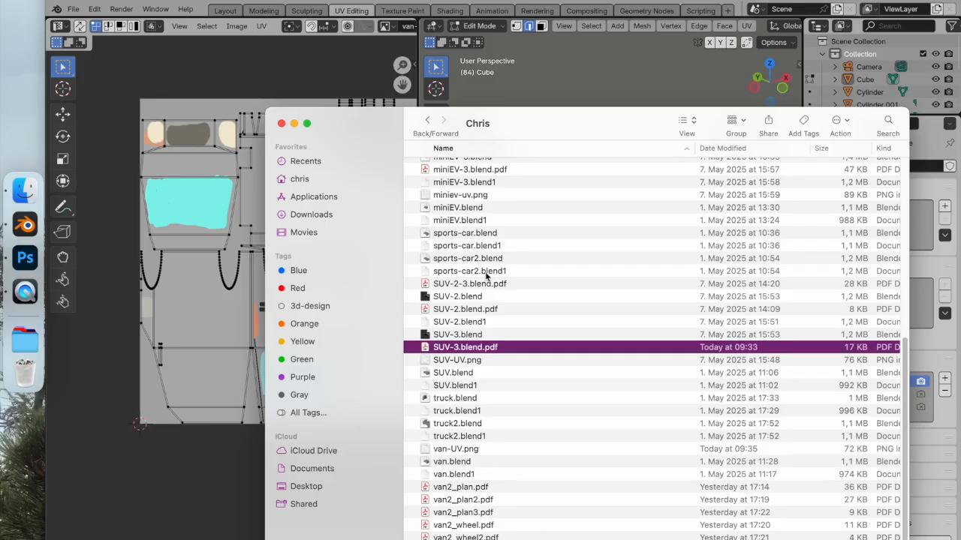
pyautogui.click(426, 451)
pyautogui.rightClick(426, 451)
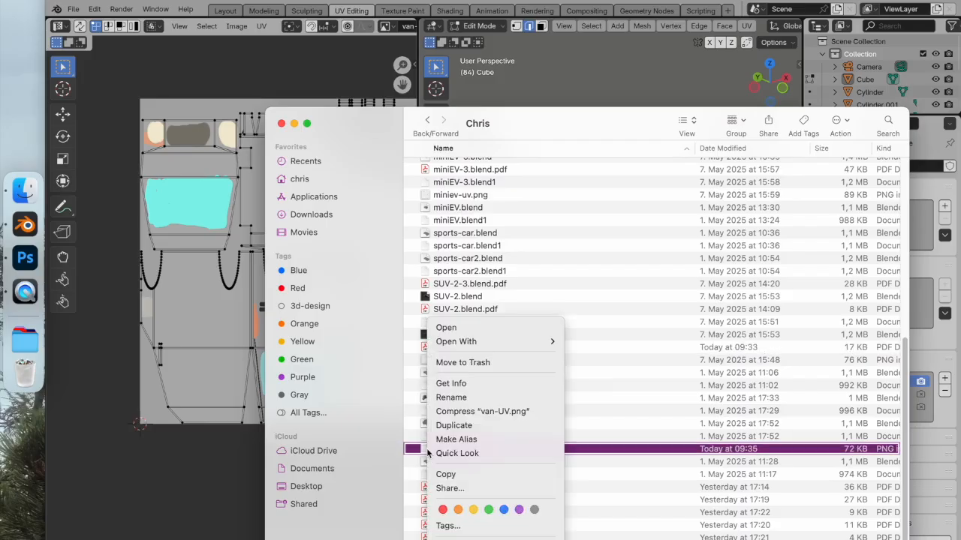
pyautogui.moveTo(452, 343)
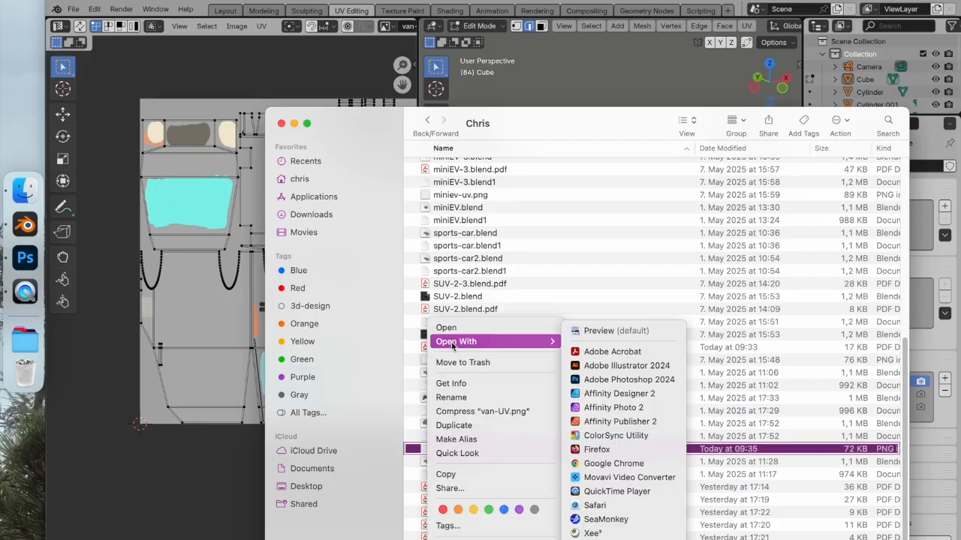
pyautogui.click(616, 379)
pyautogui.moveTo(528, 477); pyautogui.dragTo(437, 112)
# Step: Search Finder for files whose name contains "van-texture", and return to the plans folder listing
pyautogui.click(578, 73)
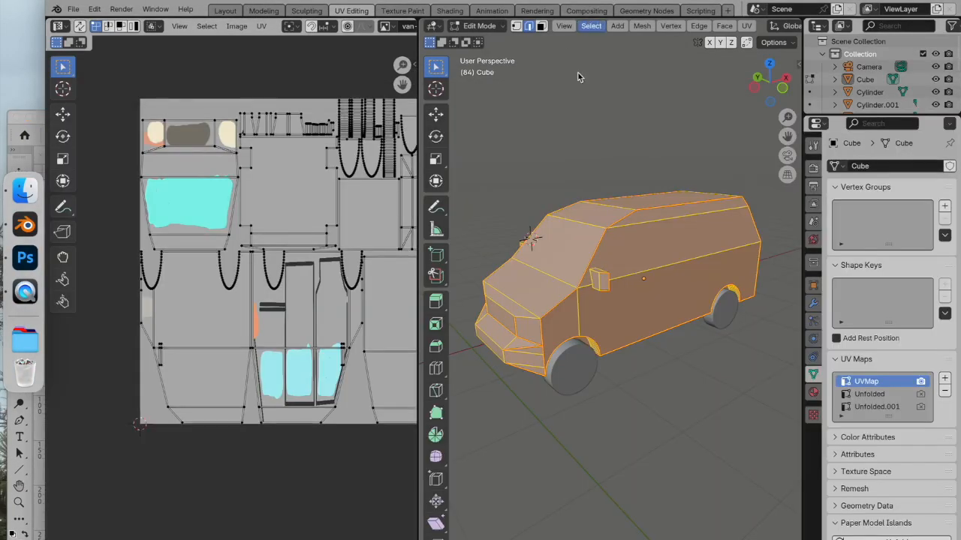
pyautogui.click(24, 190)
pyautogui.scroll(-1, 551, 343)
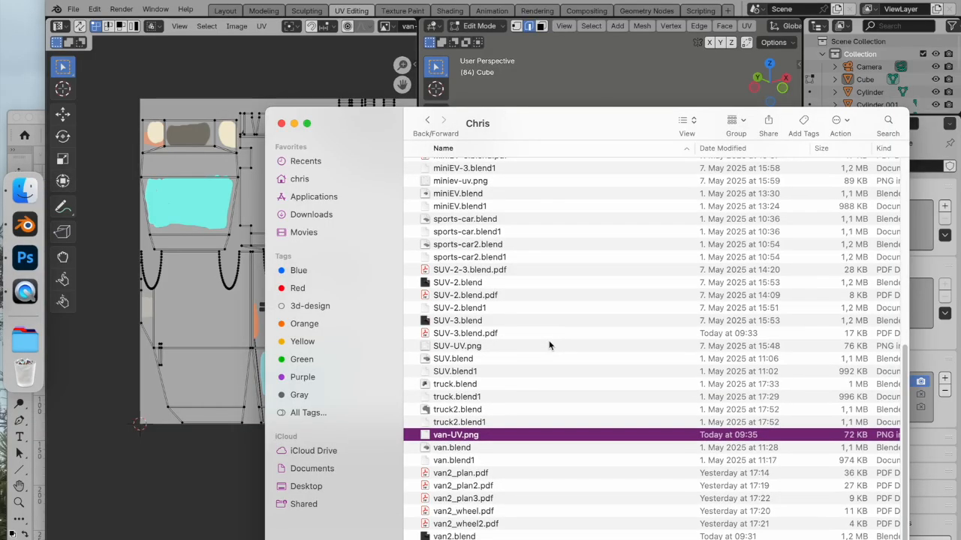
pyautogui.scroll(5, 549, 346)
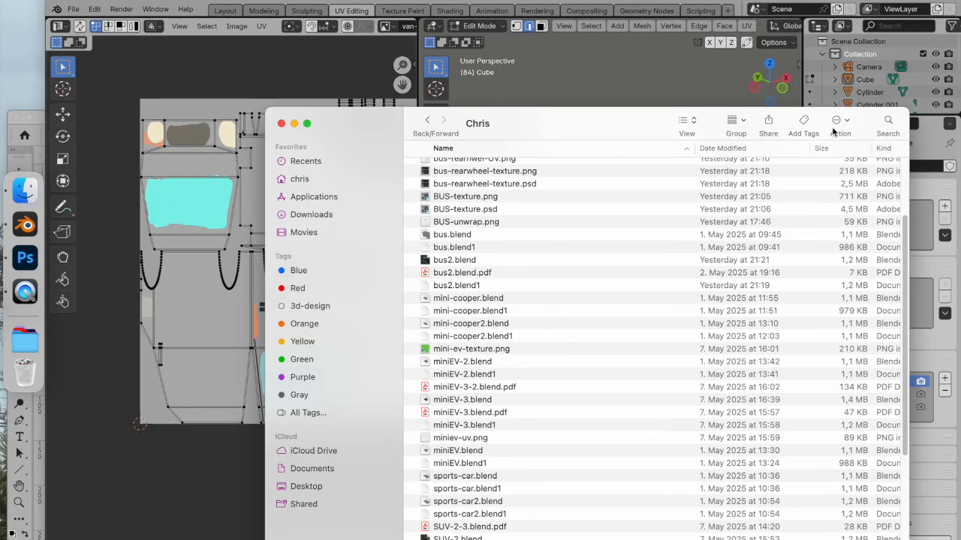
pyautogui.click(888, 121)
pyautogui.write('van')
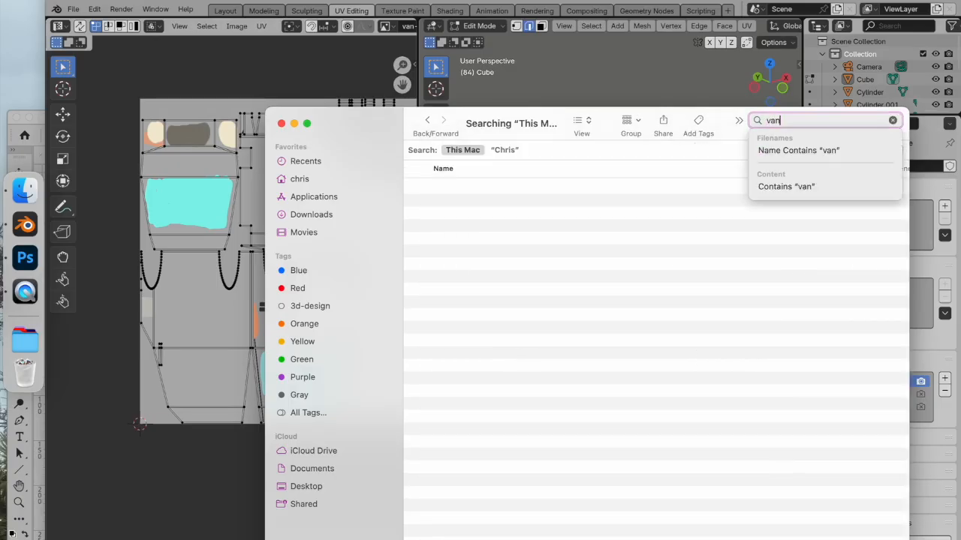
pyautogui.write('-texture')
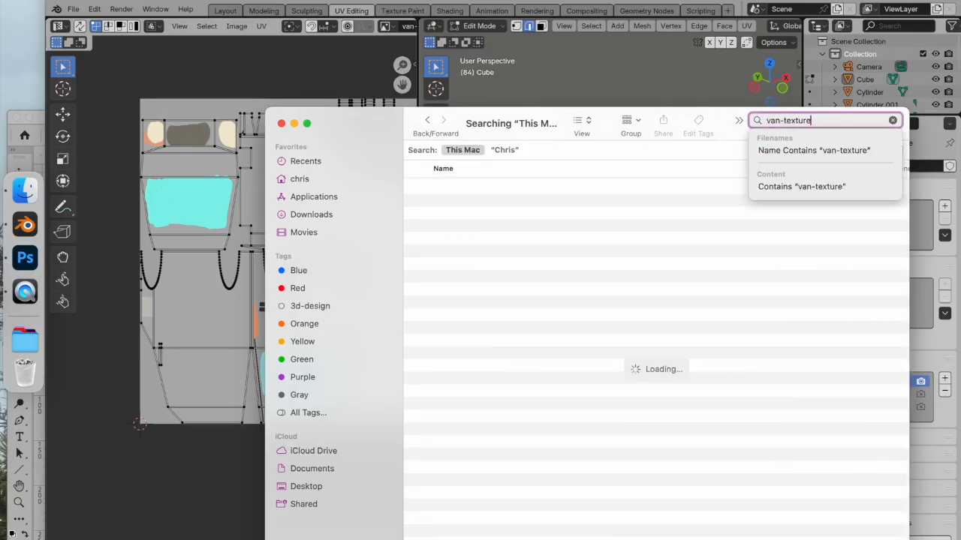
pyautogui.click(888, 153)
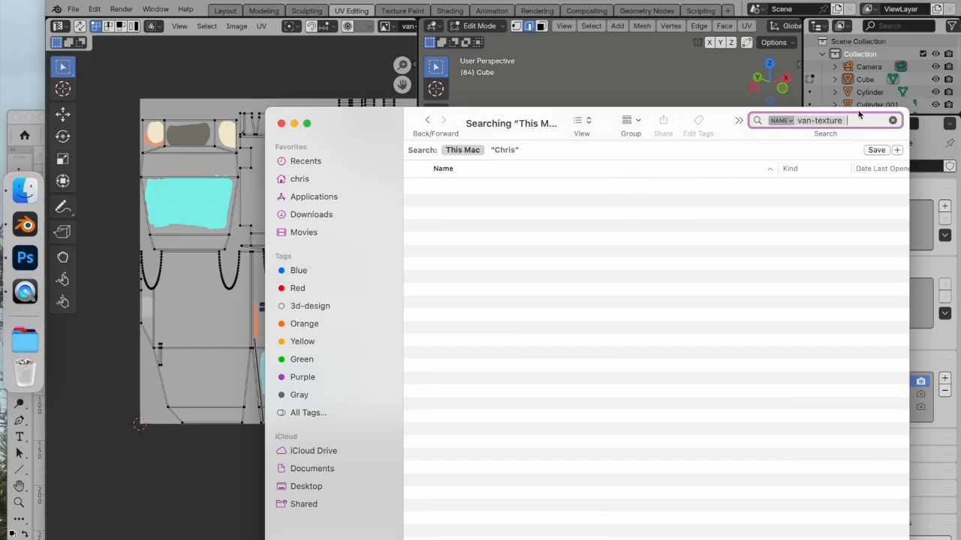
pyautogui.click(438, 124)
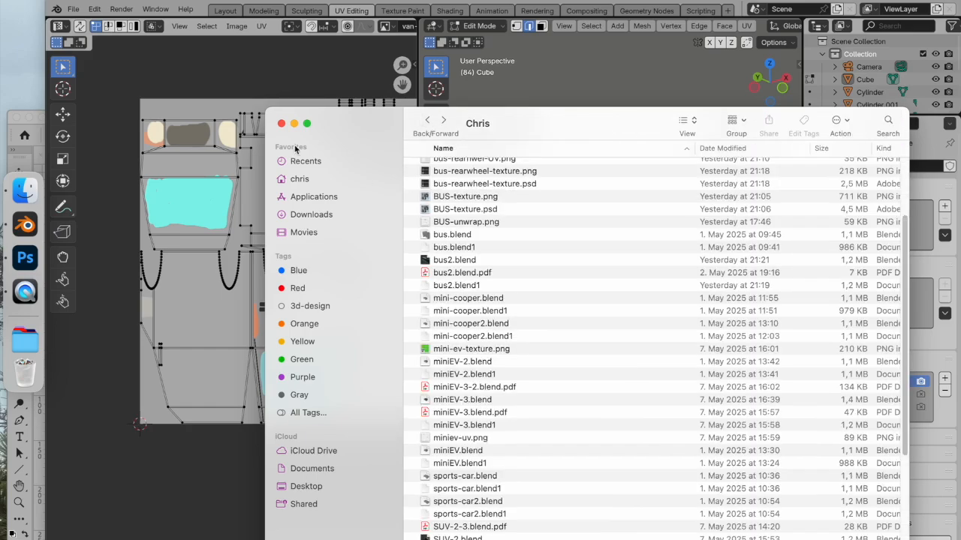
# Step: Switch back to Blender's Texture Paint workspace and save the painted image into the plans folder as van-texture.png
pyautogui.click(232, 94)
pyautogui.click(402, 10)
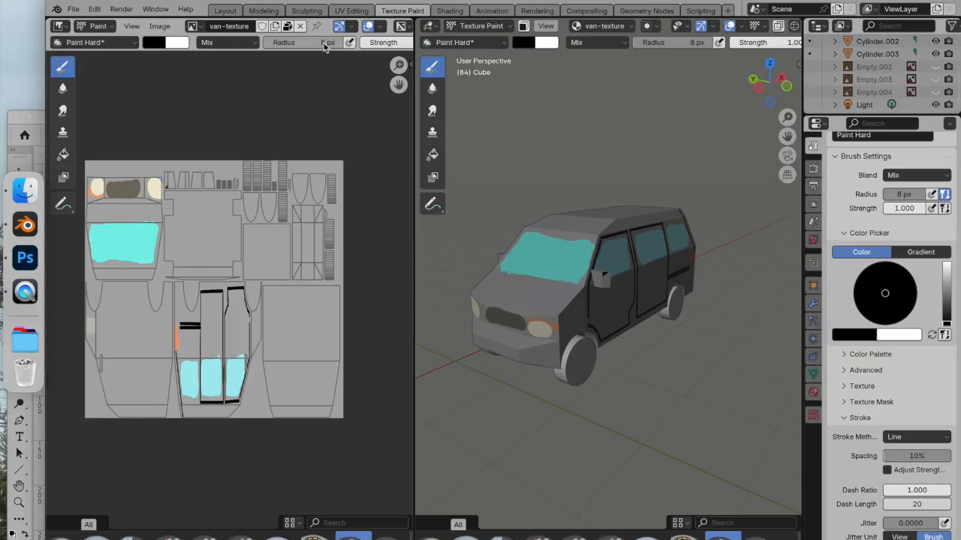
pyautogui.click(160, 26)
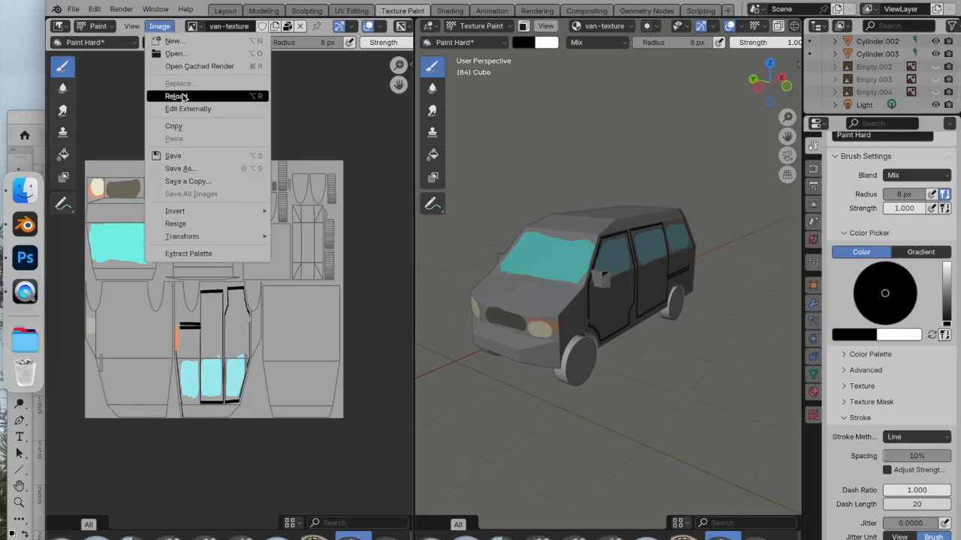
pyautogui.click(207, 156)
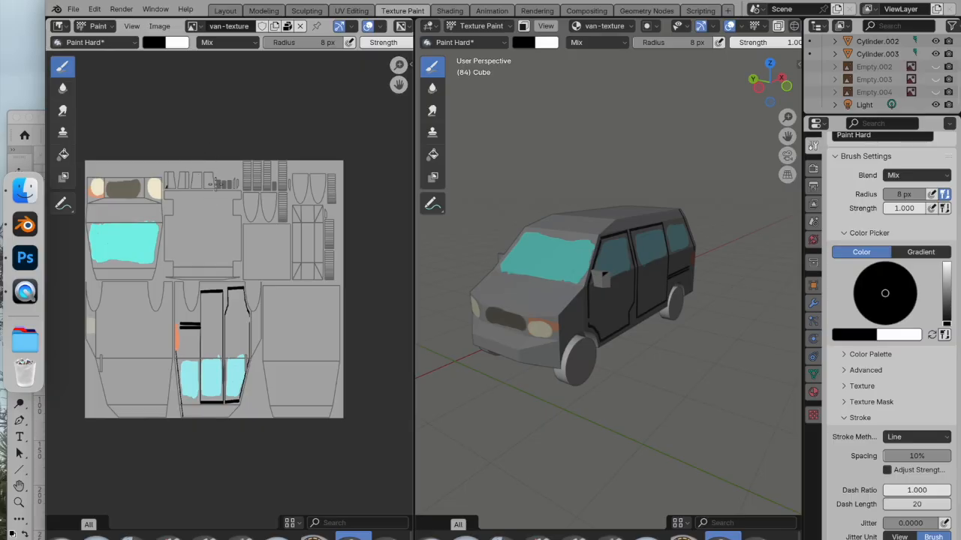
pyautogui.click(165, 29)
pyautogui.click(180, 168)
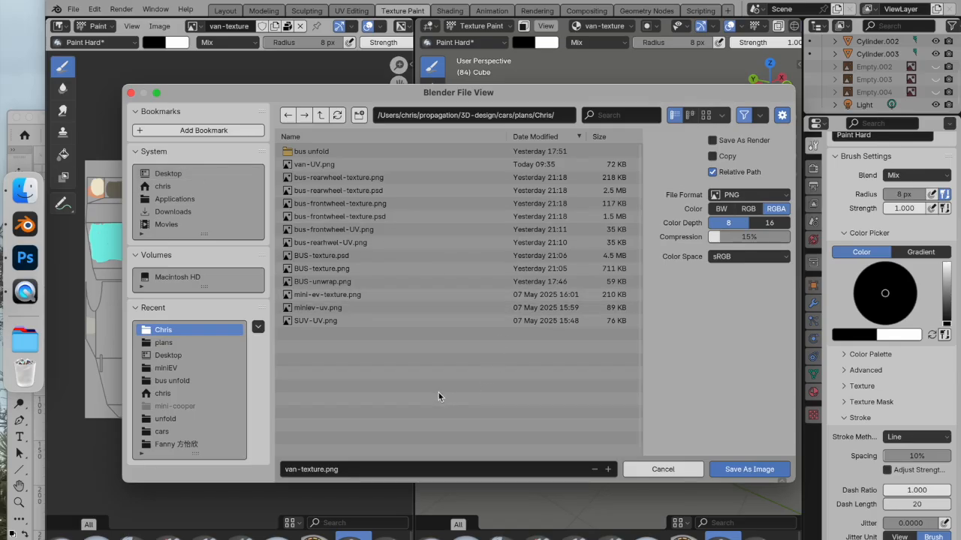
pyautogui.click(744, 472)
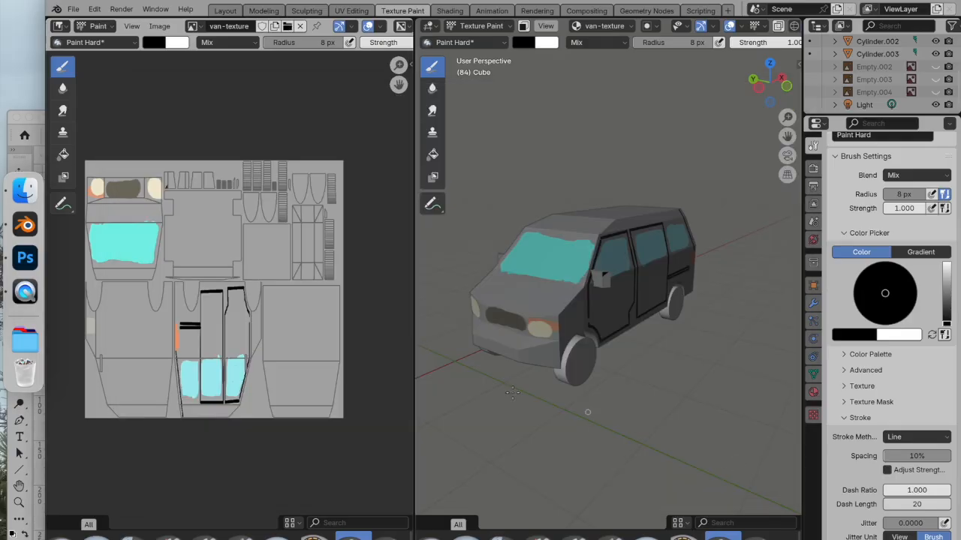
# Step: Preview van-texture.png in Finder, open it in Photoshop and enlarge the Photoshop window
pyautogui.click(25, 190)
pyautogui.scroll(-7, 575, 353)
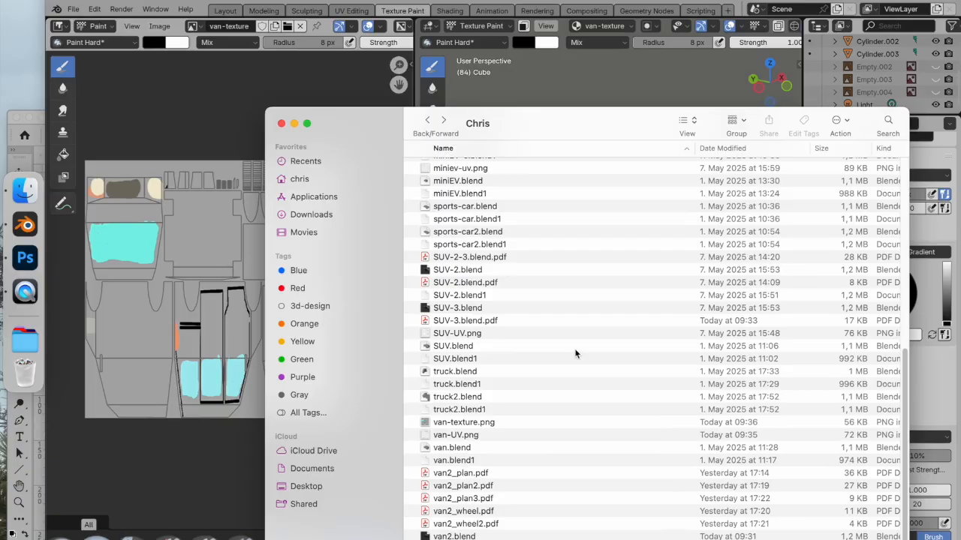
pyautogui.click(421, 425)
pyautogui.press('space')
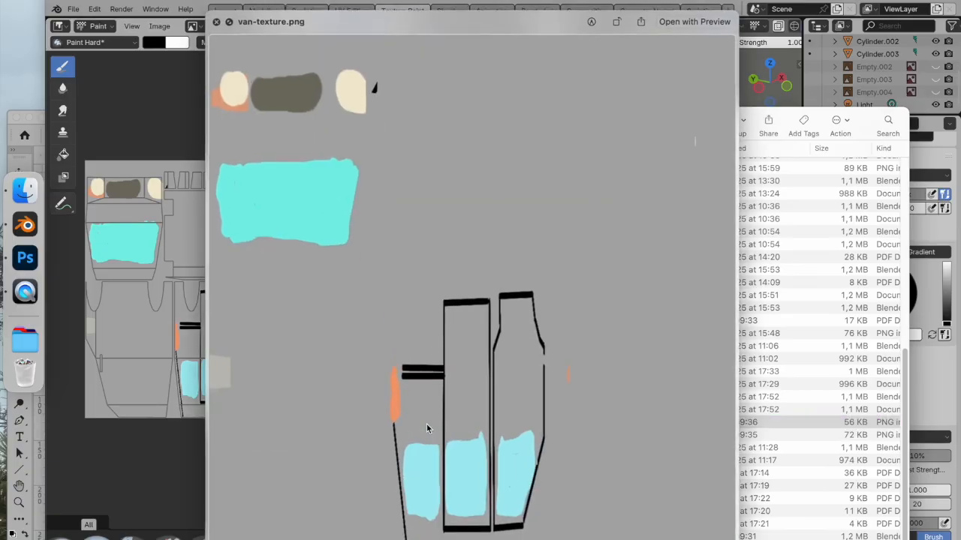
pyautogui.press('space')
pyautogui.moveTo(429, 423); pyautogui.dragTo(25, 257)
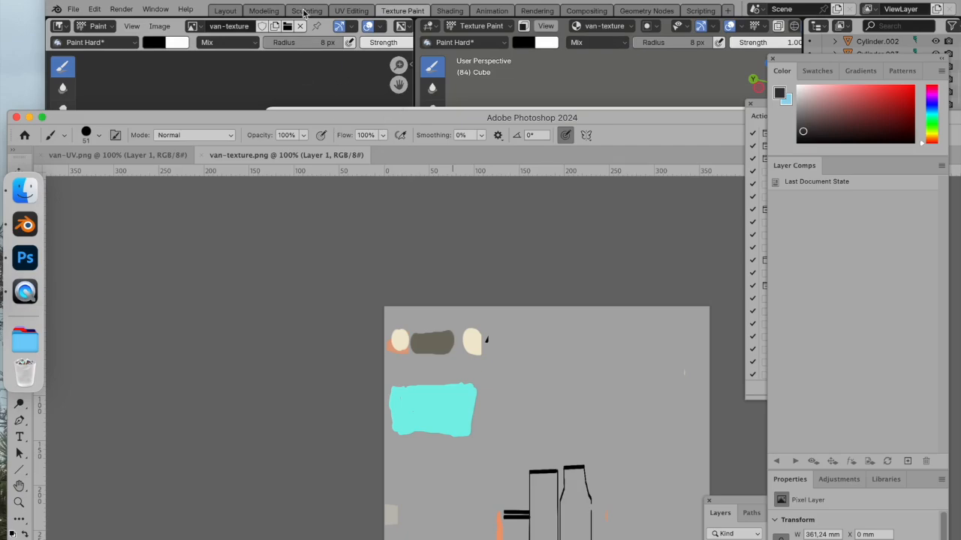
pyautogui.doubleClick(321, 119)
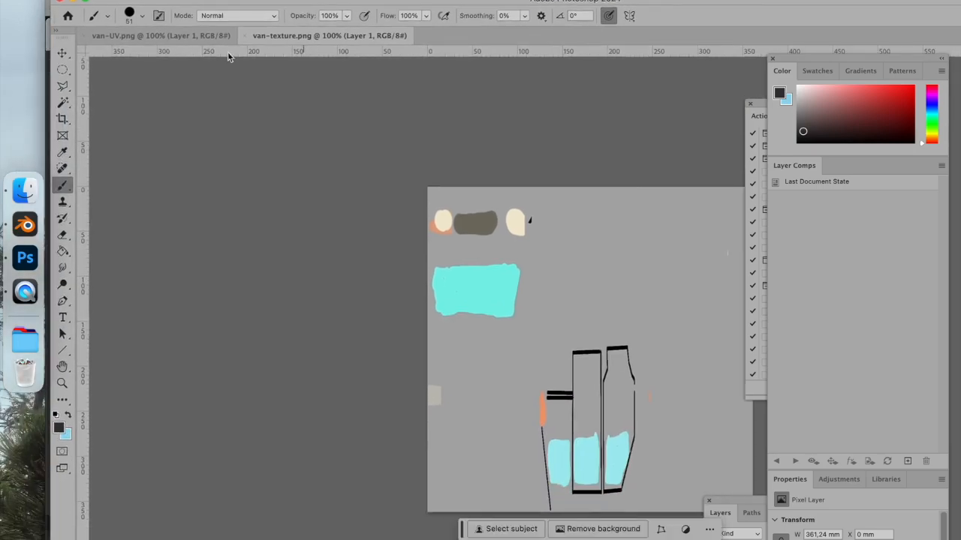
# Step: Flatten the van-UV.png image and copy all of it into van-texture.png as a new layer
pyautogui.click(171, 36)
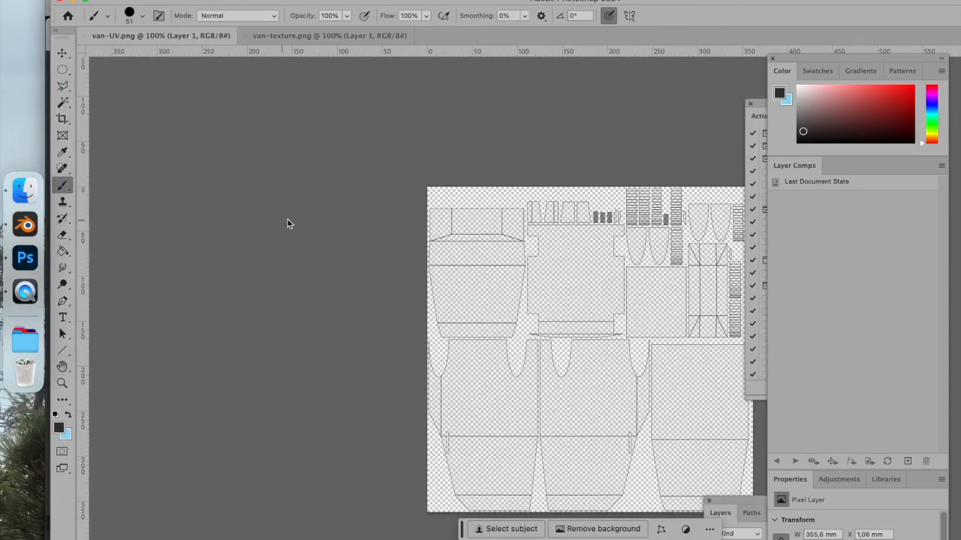
pyautogui.doubleClick(382, 3)
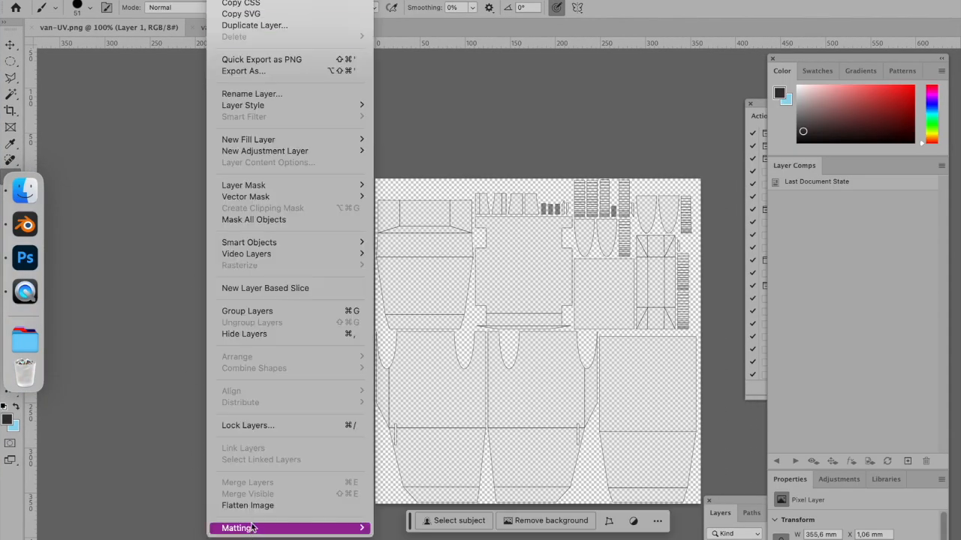
pyautogui.click(261, 508)
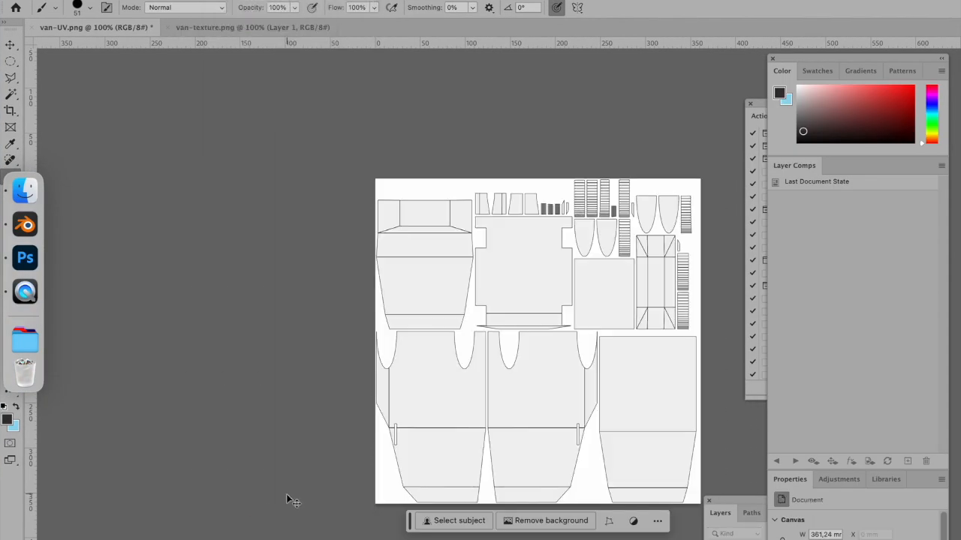
pyautogui.press('super+a')
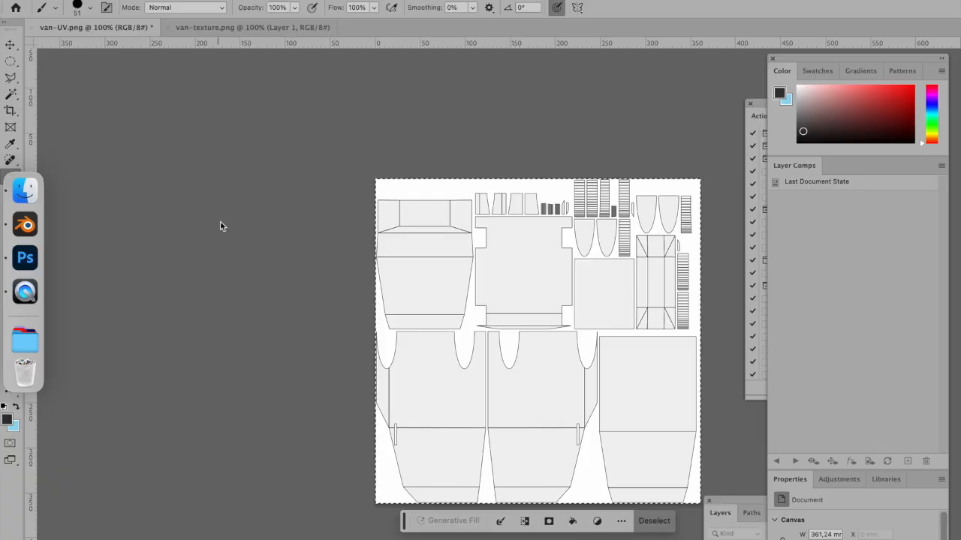
pyautogui.click(222, 28)
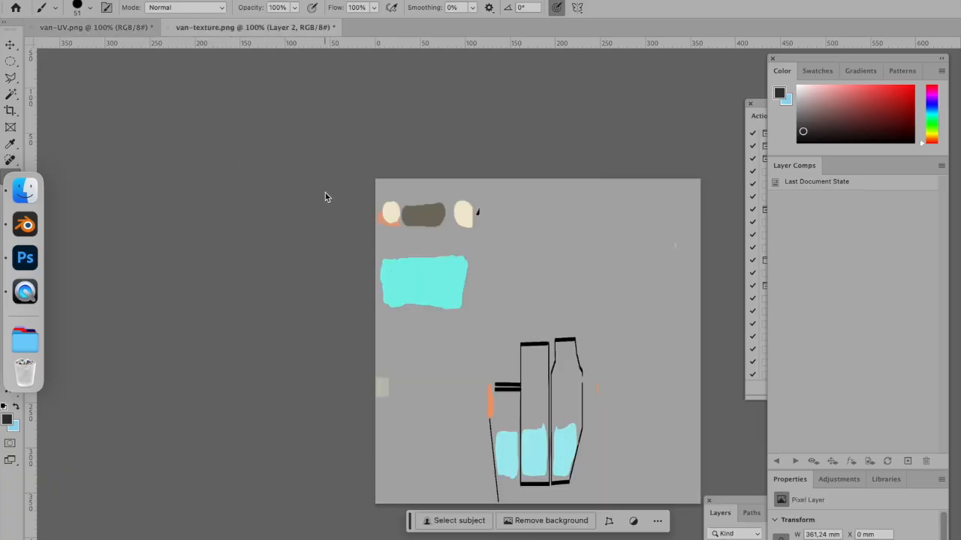
pyautogui.press('super+v')
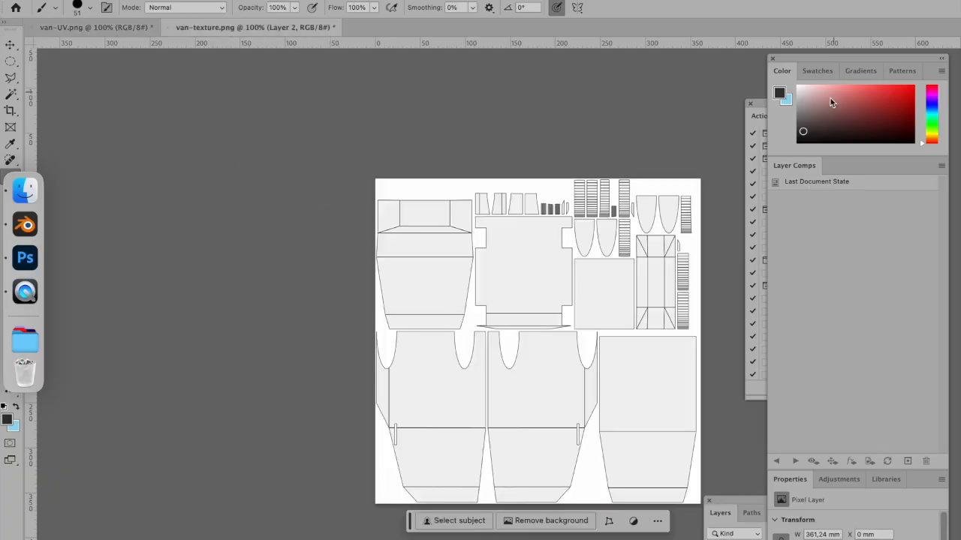
# Step: Set the pasted UV layout layer's blend mode to Multiply and check how its outlines overlay the painted texture
pyautogui.moveTo(749, 502); pyautogui.dragTo(777, 68)
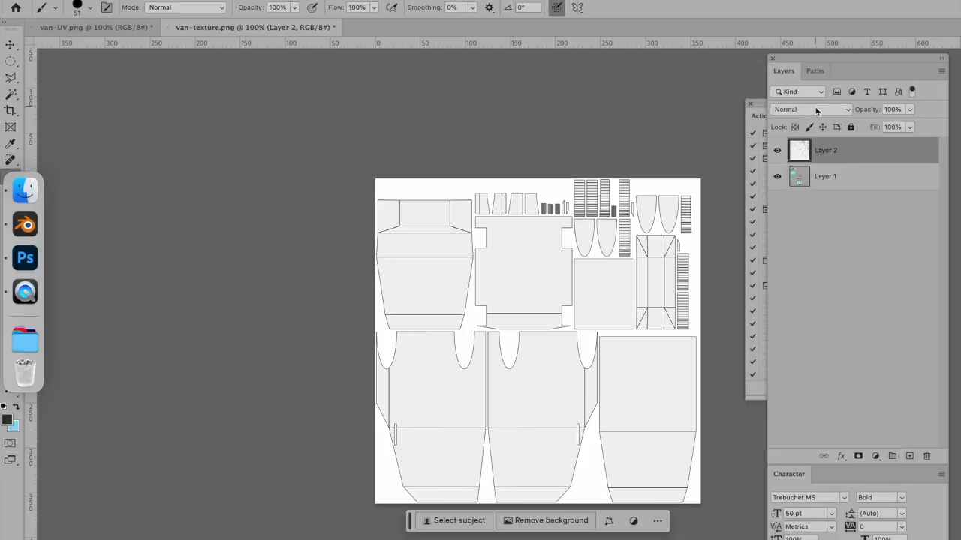
pyautogui.click(816, 111)
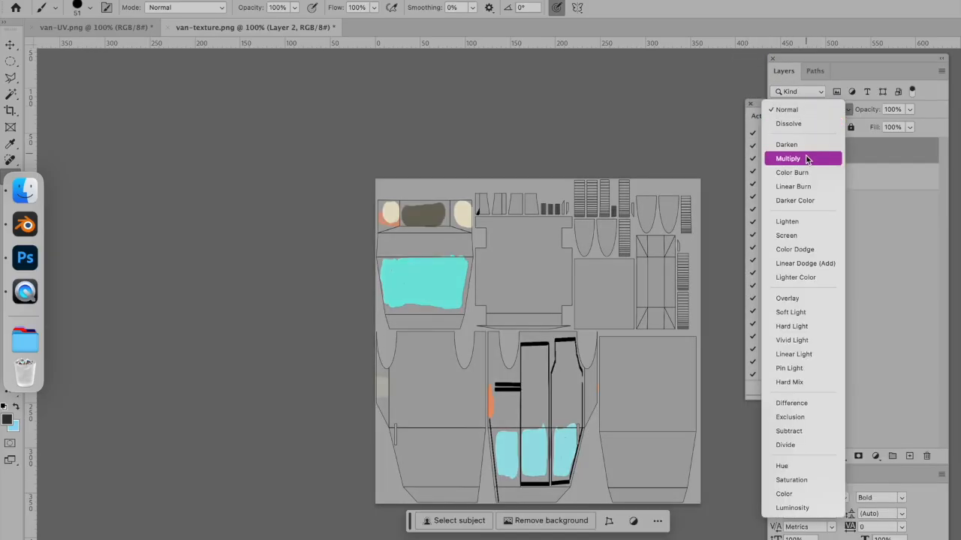
pyautogui.click(807, 159)
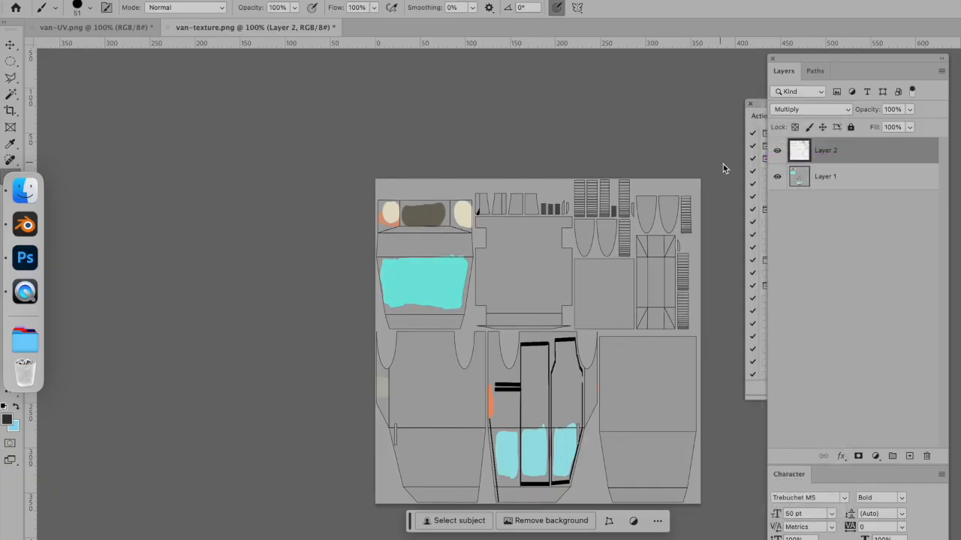
pyautogui.scroll(-2, 665, 171)
pyautogui.press('super+equal')
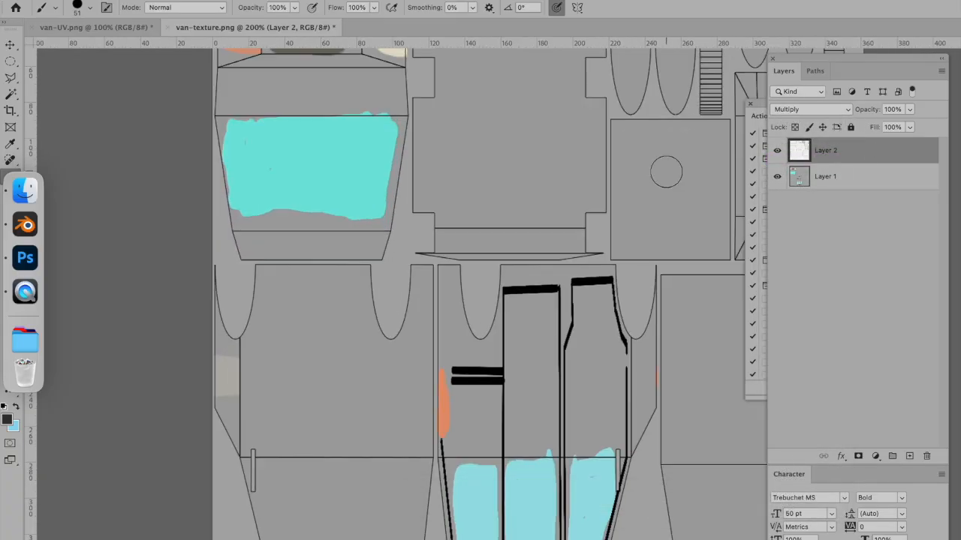
pyautogui.press('super+minus')
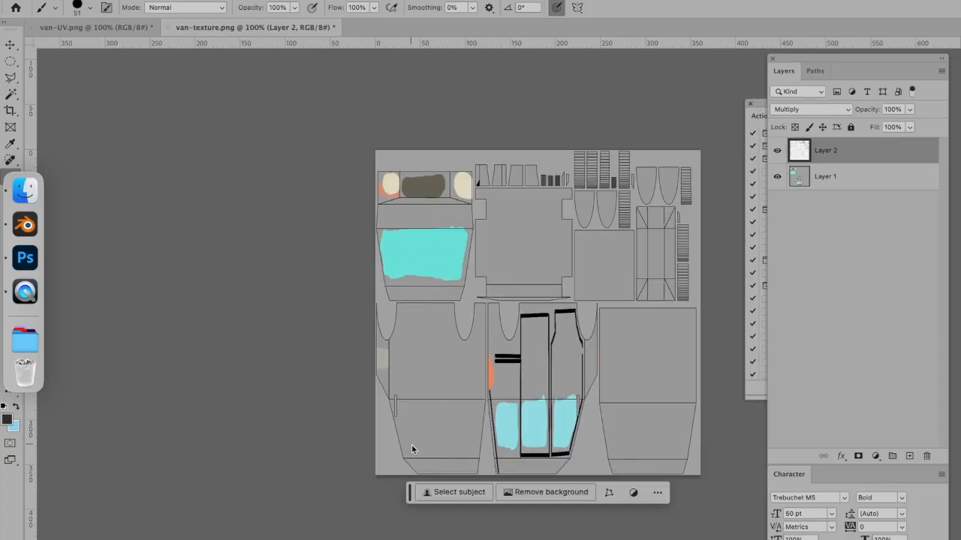
# Step: Open the van-side.jpg photo from the plans folder in Photoshop and fit the whole van in view
pyautogui.scroll(-3, 490, 308)
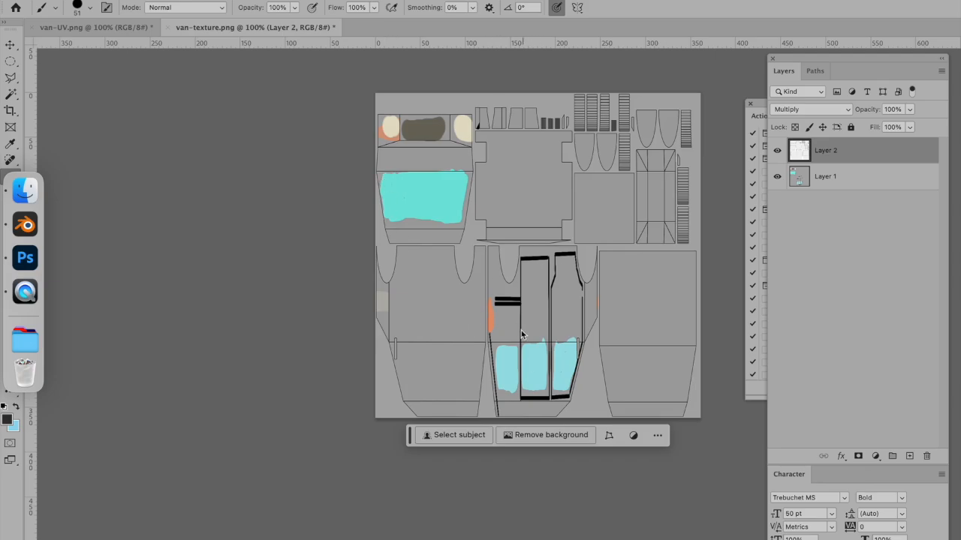
pyautogui.click(29, 192)
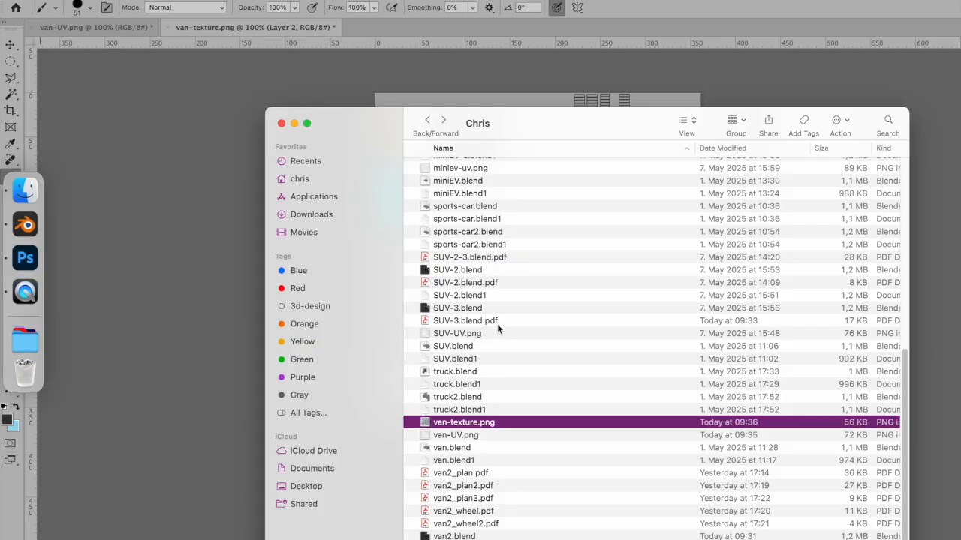
pyautogui.click(427, 120)
pyautogui.scroll(-15, 523, 339)
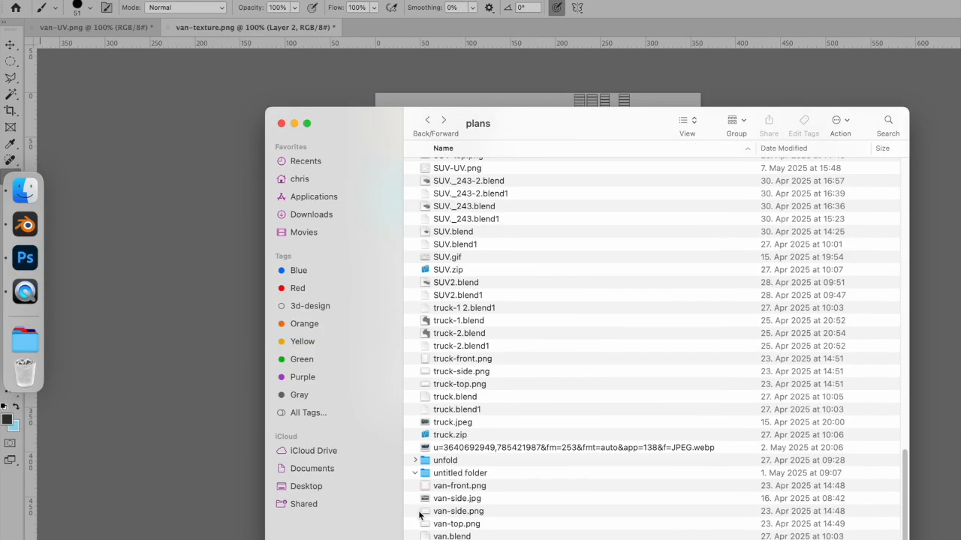
pyautogui.moveTo(428, 499); pyautogui.dragTo(25, 257)
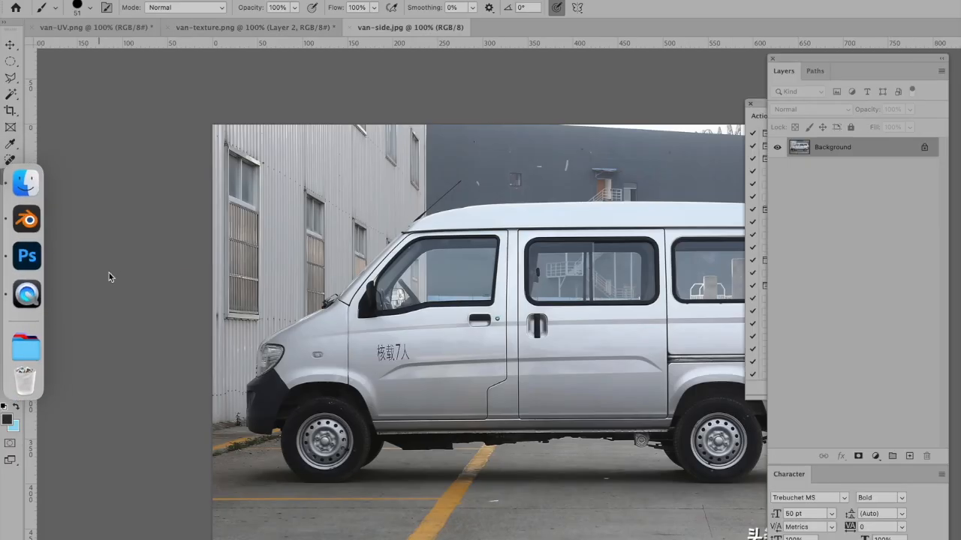
pyautogui.press('super+minus')
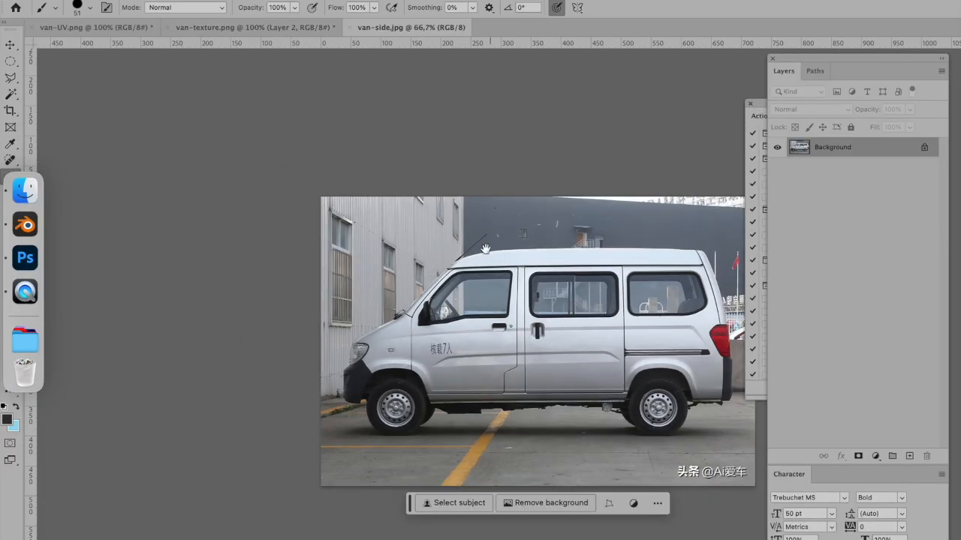
pyautogui.moveTo(491, 248); pyautogui.dragTo(370, 225)
# Step: Outline the van body with the Polygonal Lasso, from front bumper over roof to rear bumper, closing across the wheels
pyautogui.click(10, 78)
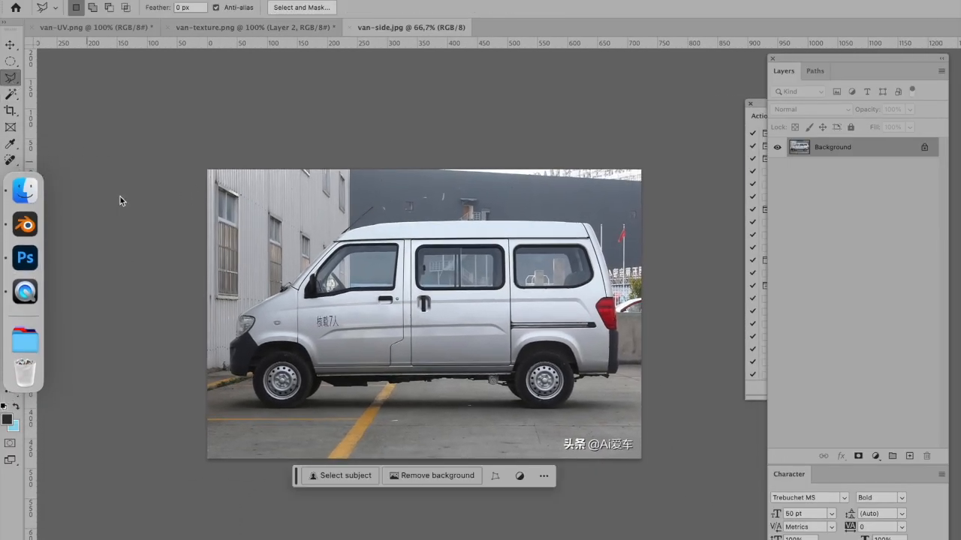
pyautogui.click(231, 376)
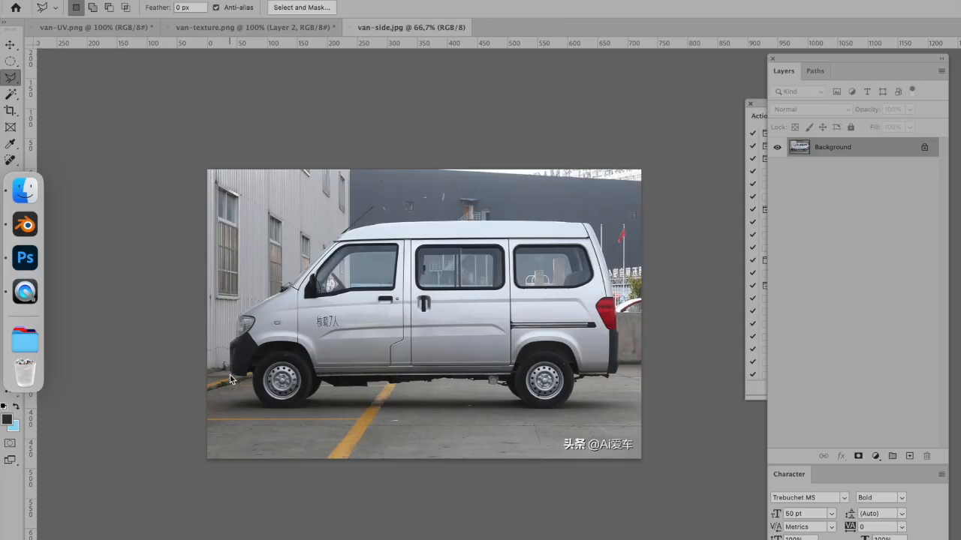
pyautogui.click(236, 322)
pyautogui.click(298, 287)
pyautogui.click(351, 231)
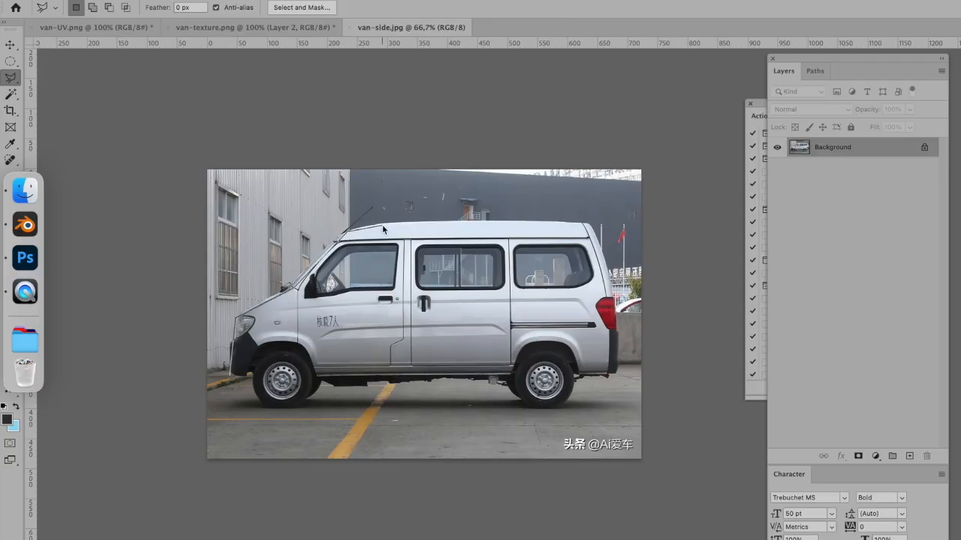
pyautogui.click(589, 223)
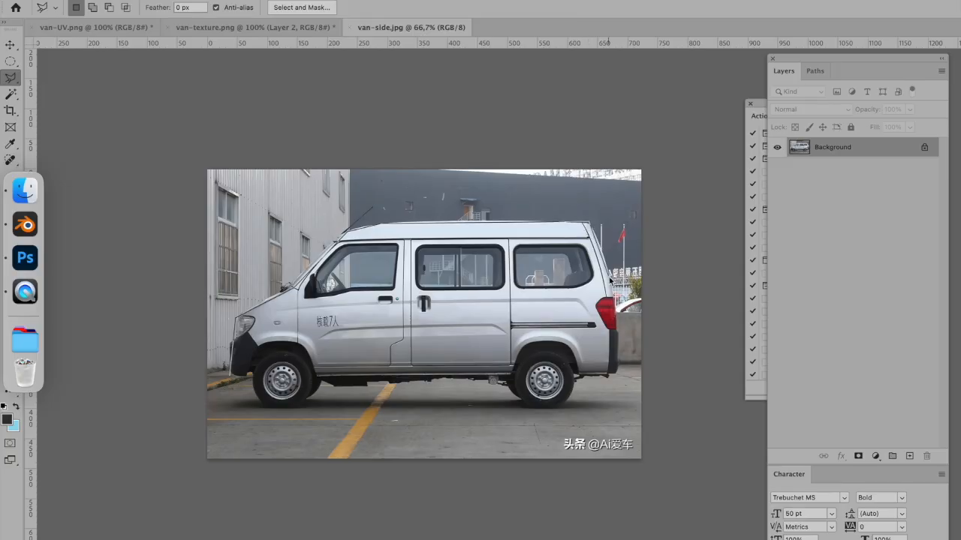
pyautogui.click(617, 374)
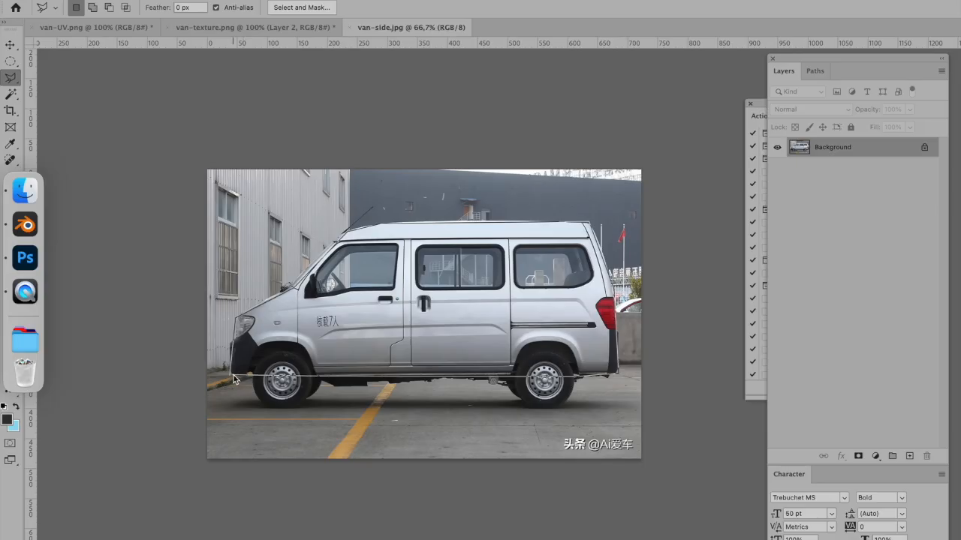
pyautogui.click(234, 380)
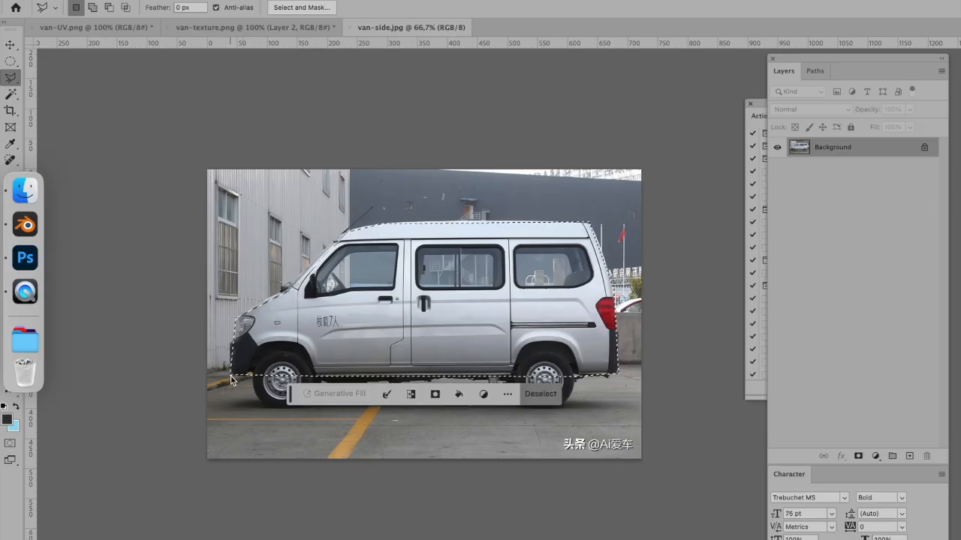
# Step: Copy the selected van body into van-texture.png as a new layer
pyautogui.click(89, 28)
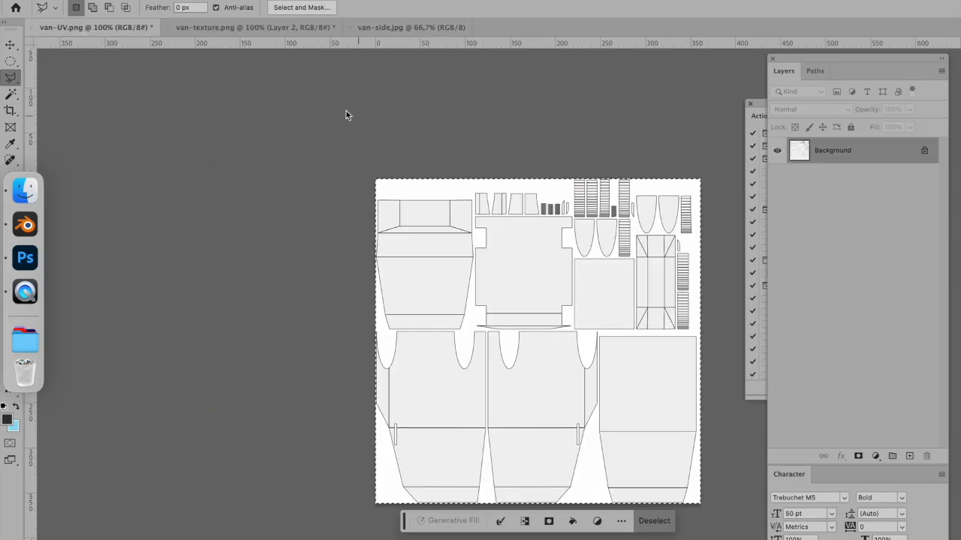
pyautogui.click(229, 35)
pyautogui.press('cmd+v')
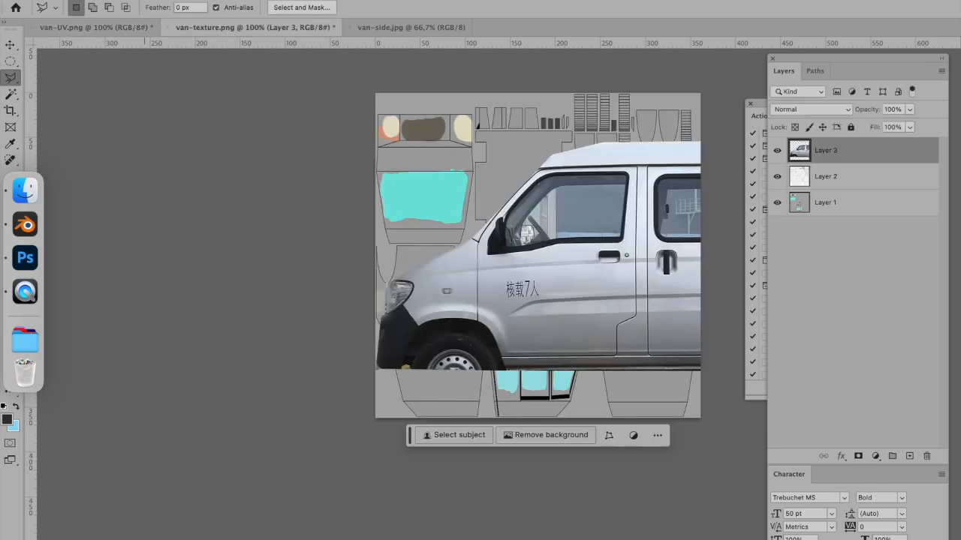
# Step: Scale the pasted van photo proportionally to 42.97% and place it over the middle of the UV layout
pyautogui.click(150, 2)
pyautogui.moveTo(214, 288)
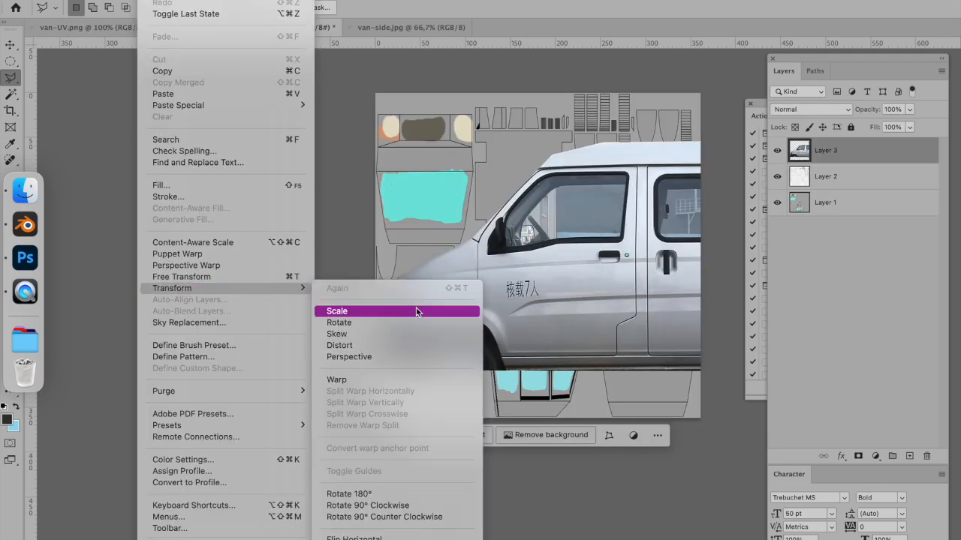
pyautogui.click(416, 311)
pyautogui.moveTo(635, 207); pyautogui.dragTo(360, 188)
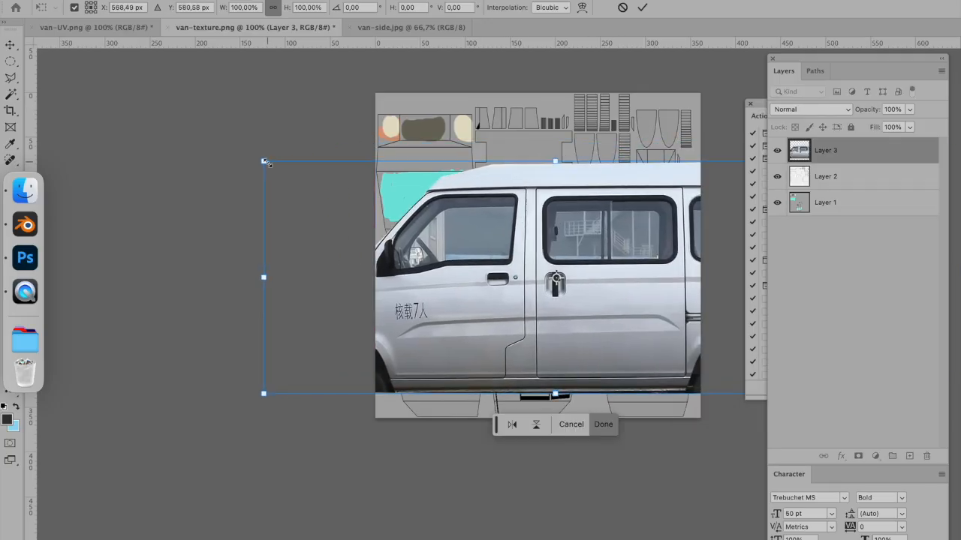
pyautogui.moveTo(264, 166); pyautogui.dragTo(596, 294)
pyautogui.moveTo(721, 343); pyautogui.dragTo(495, 265)
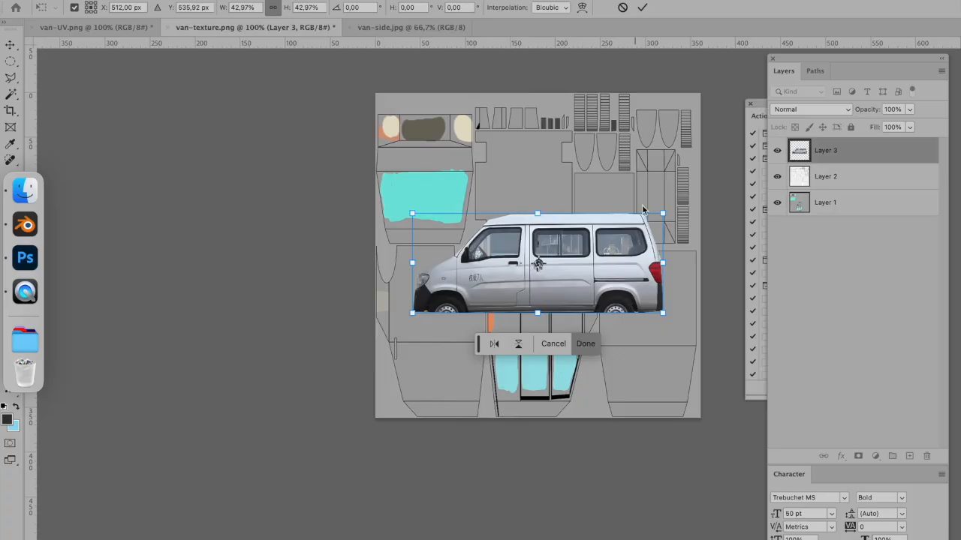
# Step: Rotate the van photo 180° and move it so its rear corner aligns with the middle side panel of the UV layout
pyautogui.click(154, 2)
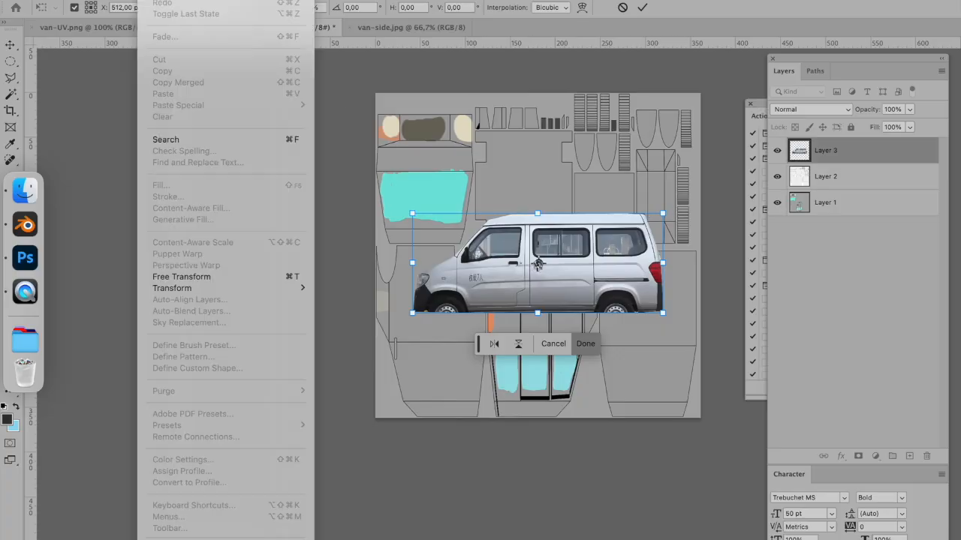
pyautogui.moveTo(211, 289)
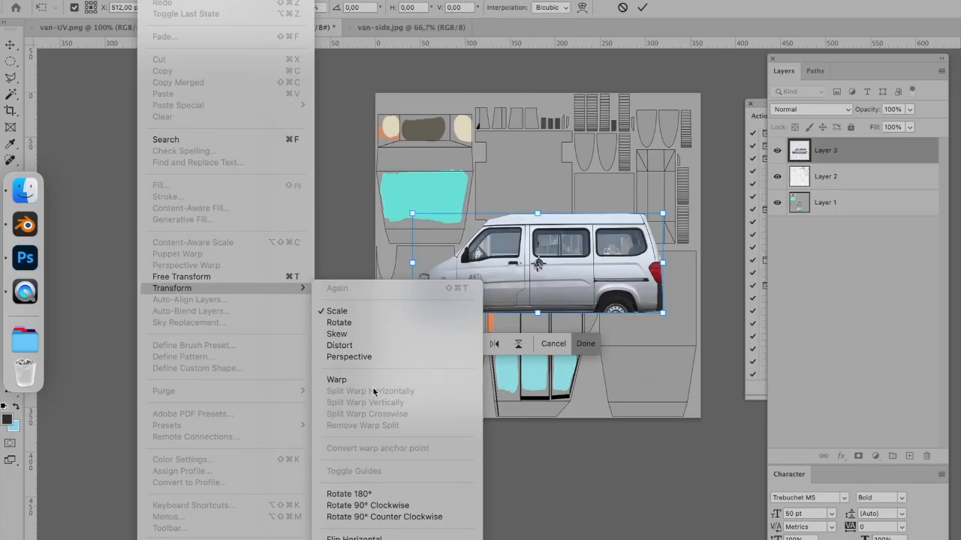
pyautogui.click(368, 507)
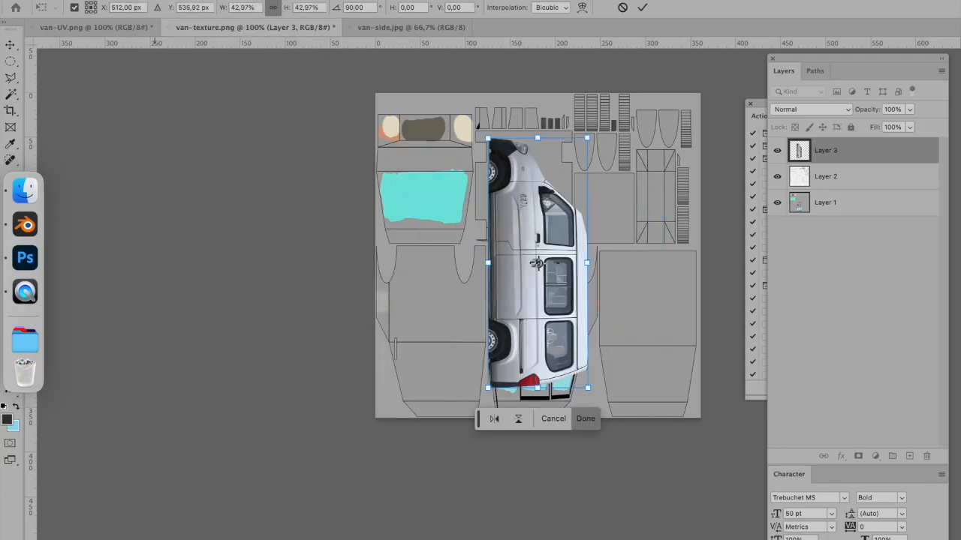
pyautogui.click(154, 1)
pyautogui.moveTo(180, 288)
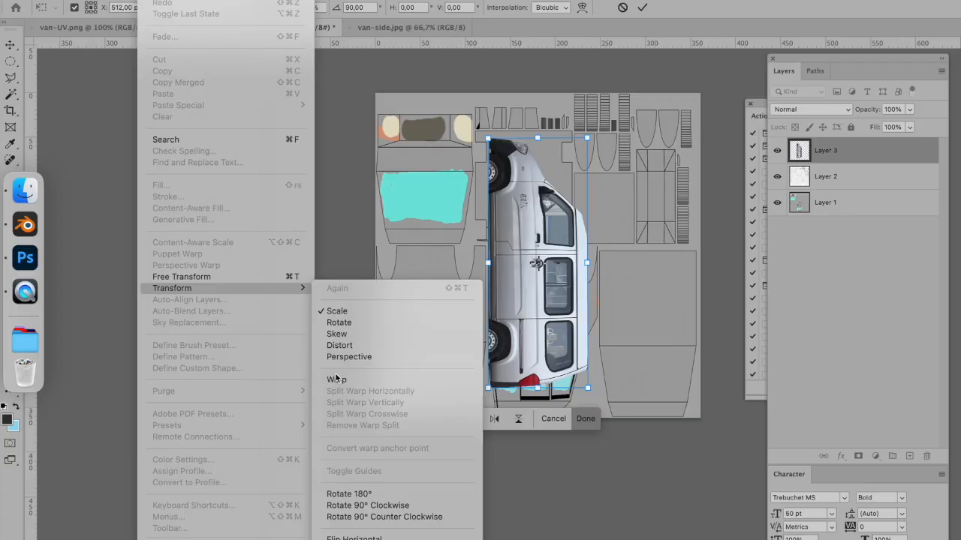
pyautogui.click(368, 505)
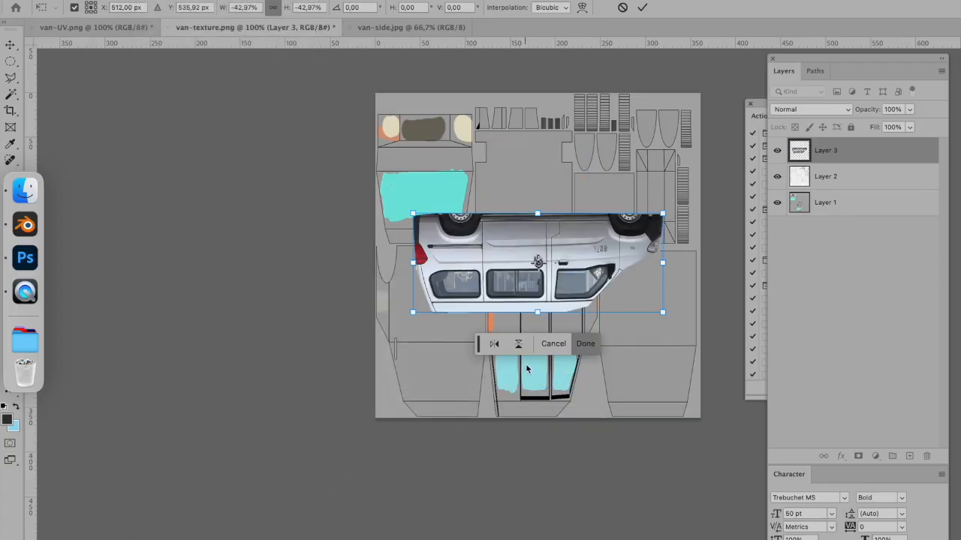
pyautogui.moveTo(535, 218); pyautogui.dragTo(610, 250)
# Step: Move the van photo layer beneath the UV layout layer so the outlines overlay the photo
pyautogui.moveTo(805, 158); pyautogui.dragTo(882, 186)
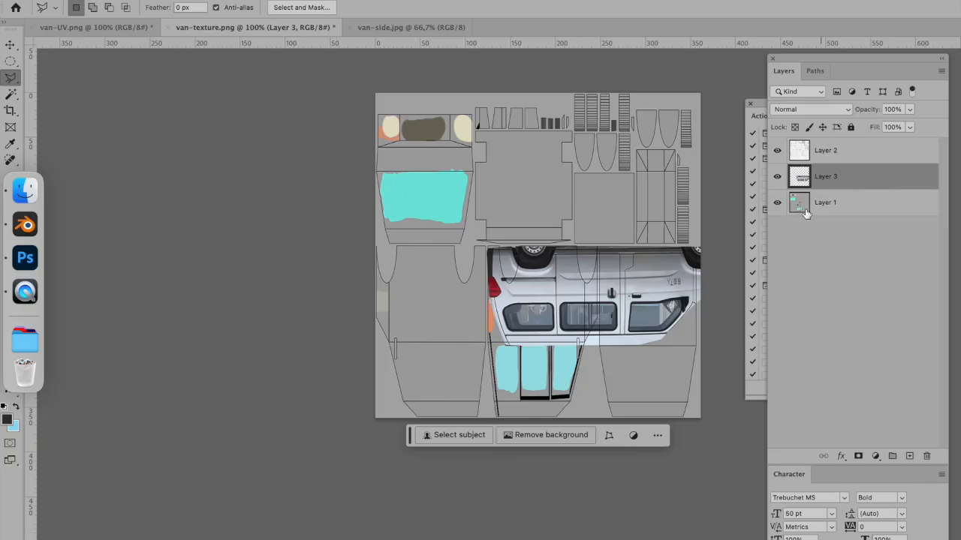
pyautogui.click(657, 321)
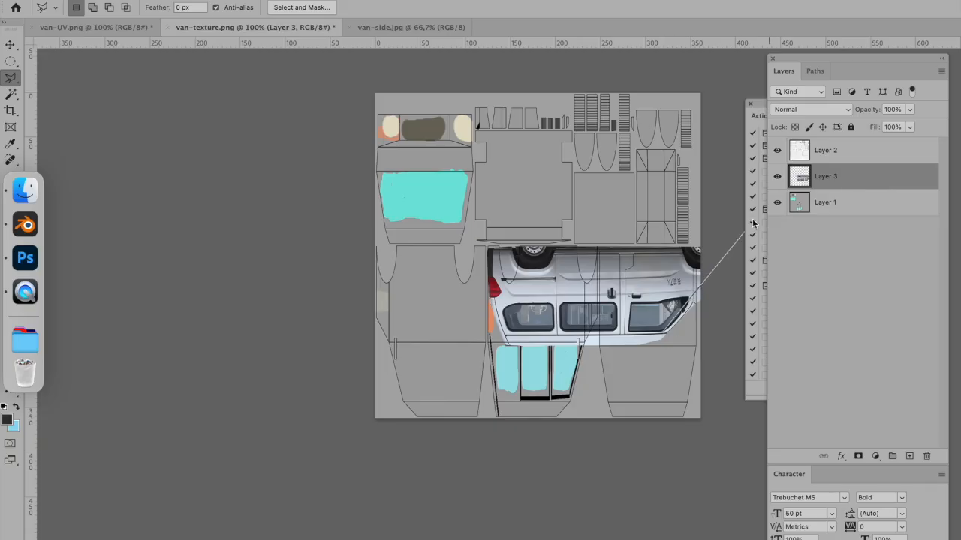
pyautogui.press('Escape')
# Step: Stretch the van photo non-proportionally to 46.77% width and 169.84% height so it fills the side panel, and apply the transform
pyautogui.click(150, 1)
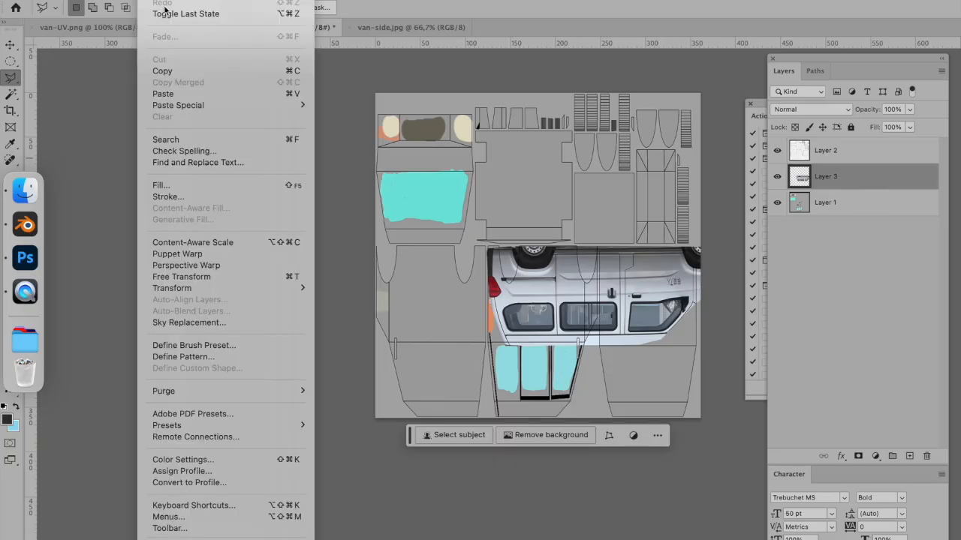
pyautogui.moveTo(226, 288)
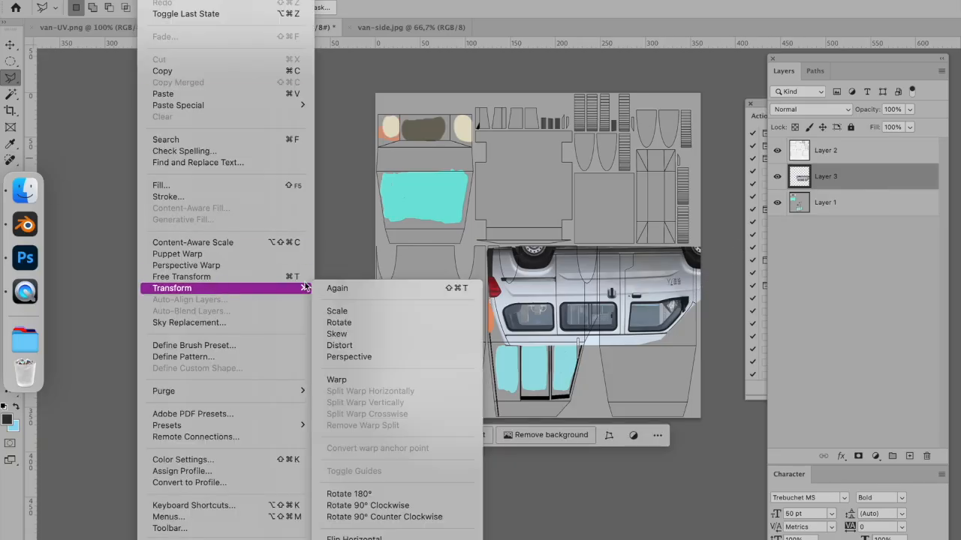
pyautogui.click(404, 312)
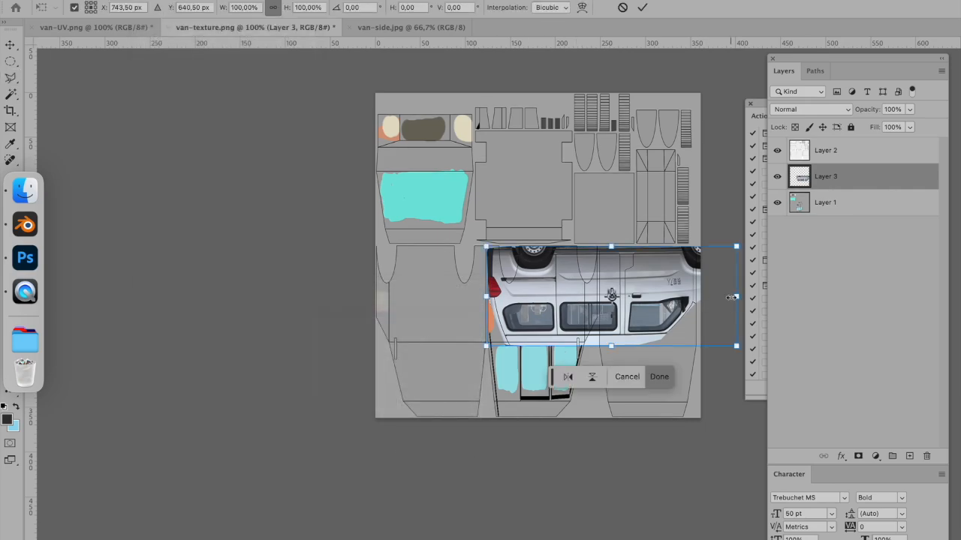
pyautogui.moveTo(738, 295); pyautogui.dragTo(598, 303)
pyautogui.moveTo(542, 348); pyautogui.dragTo(540, 382)
pyautogui.press('super+z')
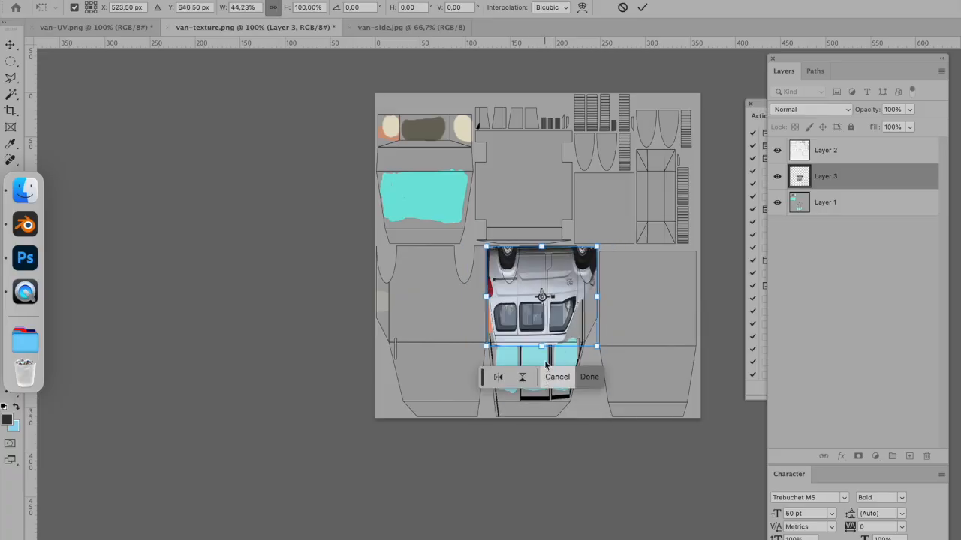
pyautogui.moveTo(543, 347); pyautogui.dragTo(542, 415)
pyautogui.moveTo(597, 331); pyautogui.dragTo(602, 331)
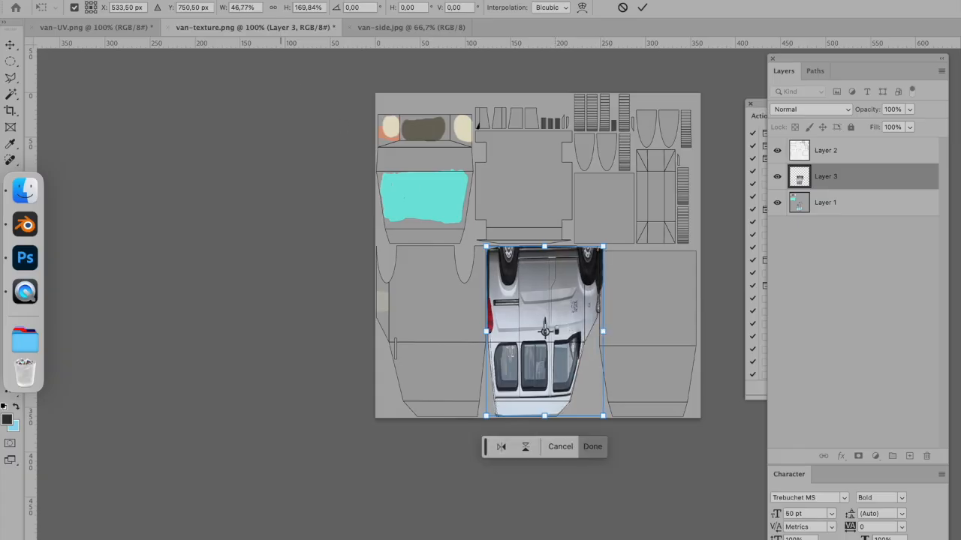
pyautogui.click(651, 290)
pyautogui.press('Return')
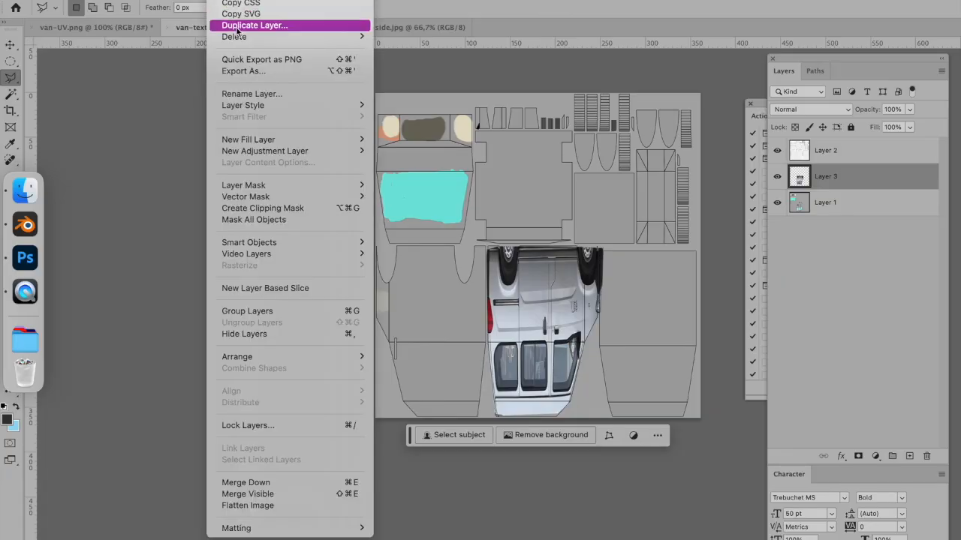
# Step: Place a horizontally flipped duplicate of the van side photo over the opposite side panel of the UV layout
pyautogui.click(248, 23)
pyautogui.click(612, 239)
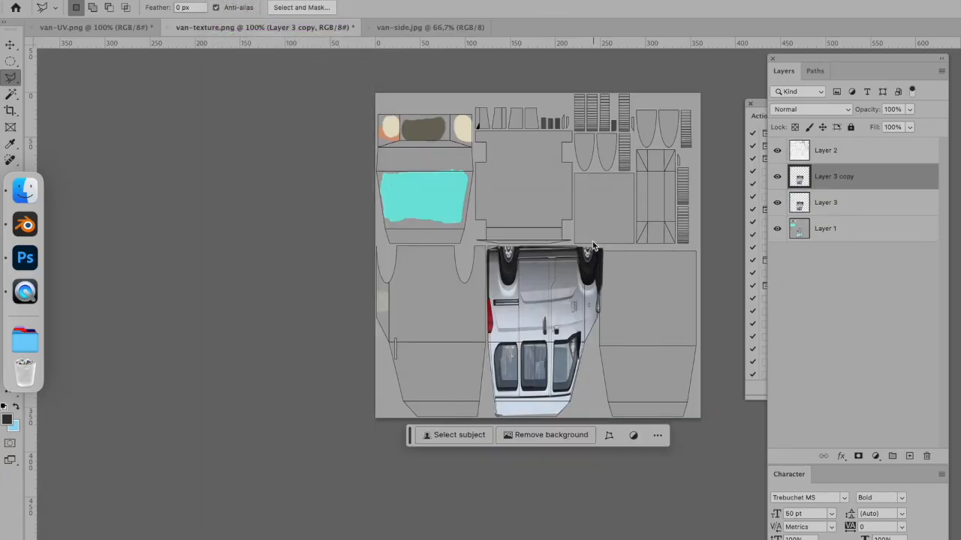
pyautogui.click(150, 8)
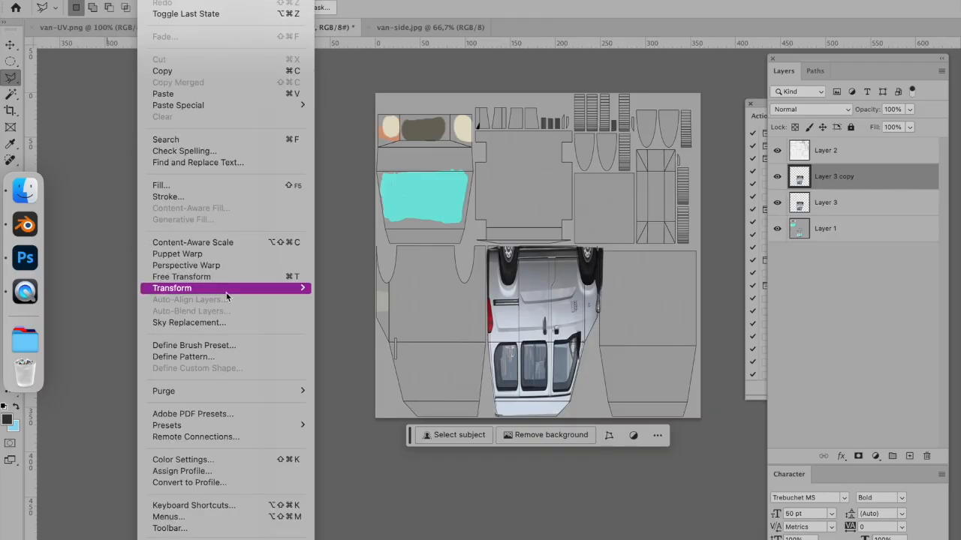
pyautogui.moveTo(226, 292)
pyautogui.click(414, 536)
pyautogui.click(10, 44)
pyautogui.moveTo(566, 345); pyautogui.dragTo(443, 344)
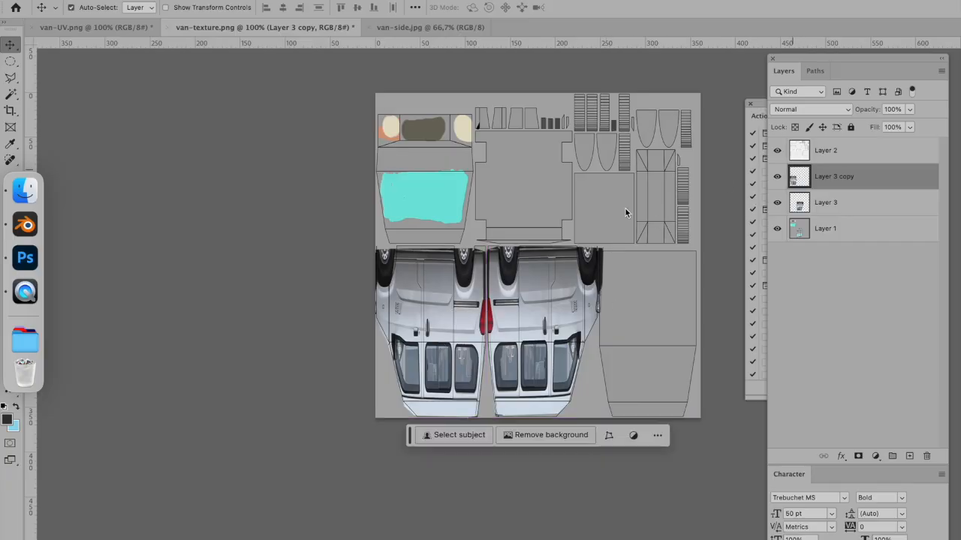
# Step: Save the layered document as van-texture.psd in Photoshop format and hide the UV layout layer
pyautogui.press('super+s')
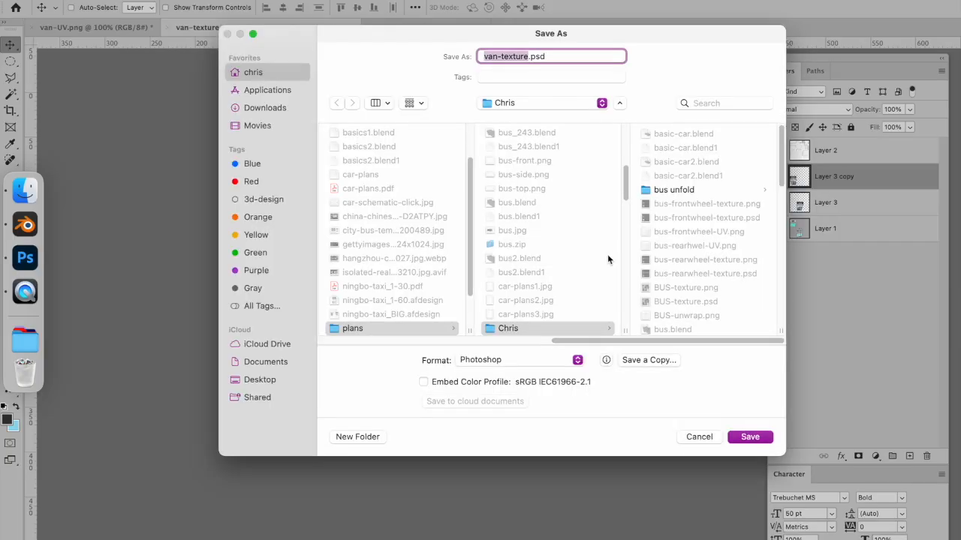
pyautogui.click(750, 437)
pyautogui.click(653, 242)
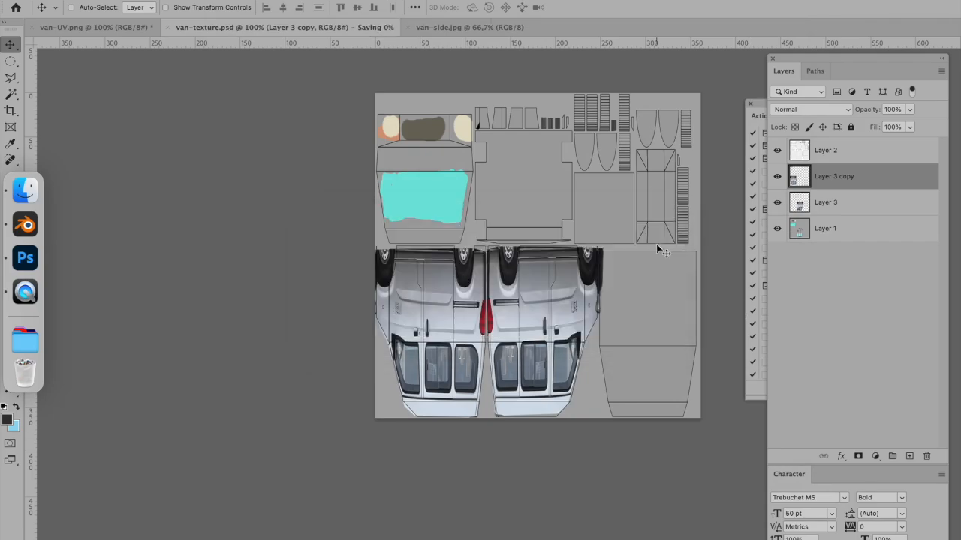
pyautogui.click(778, 150)
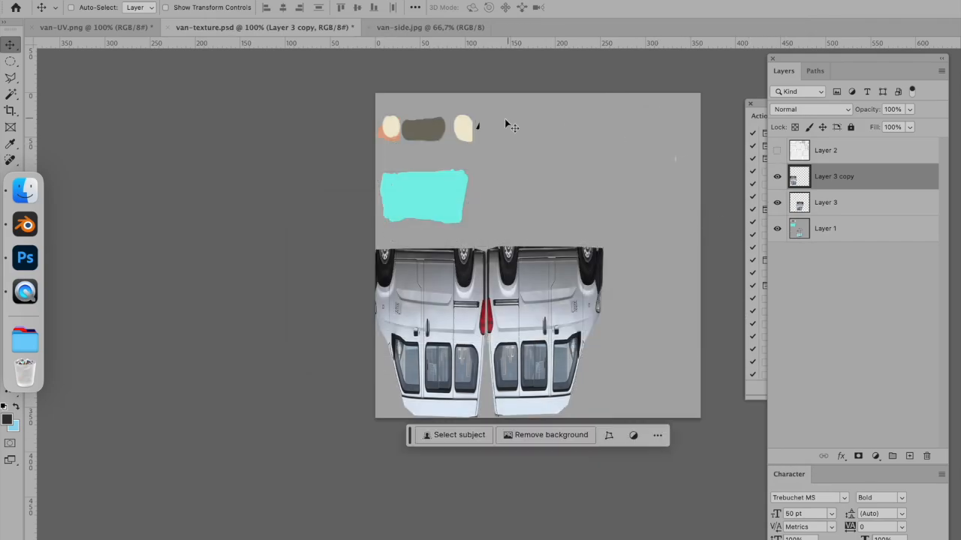
# Step: Quick-export the texture as a PNG into the Chris folder, replacing the existing van-texture.png
pyautogui.click(123, 0)
pyautogui.moveTo(148, 188)
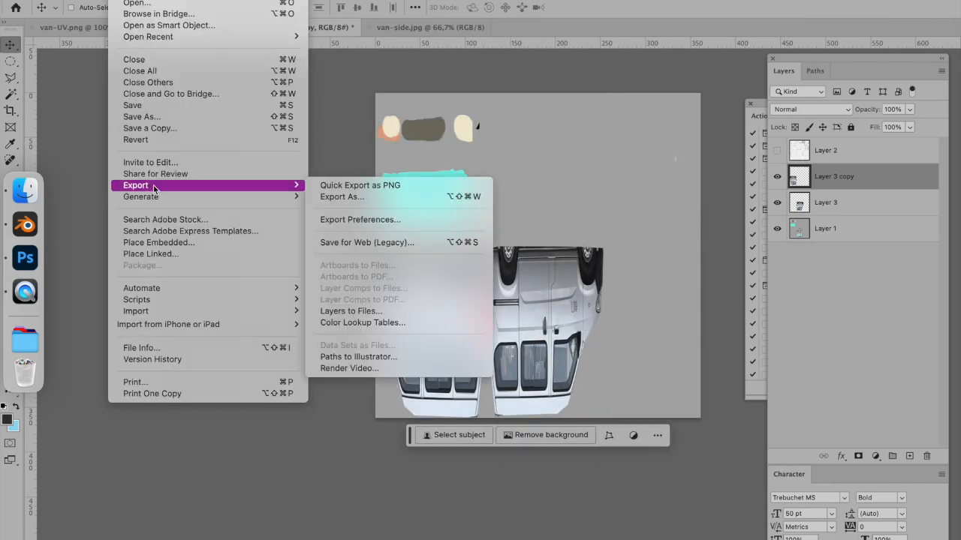
pyautogui.click(384, 185)
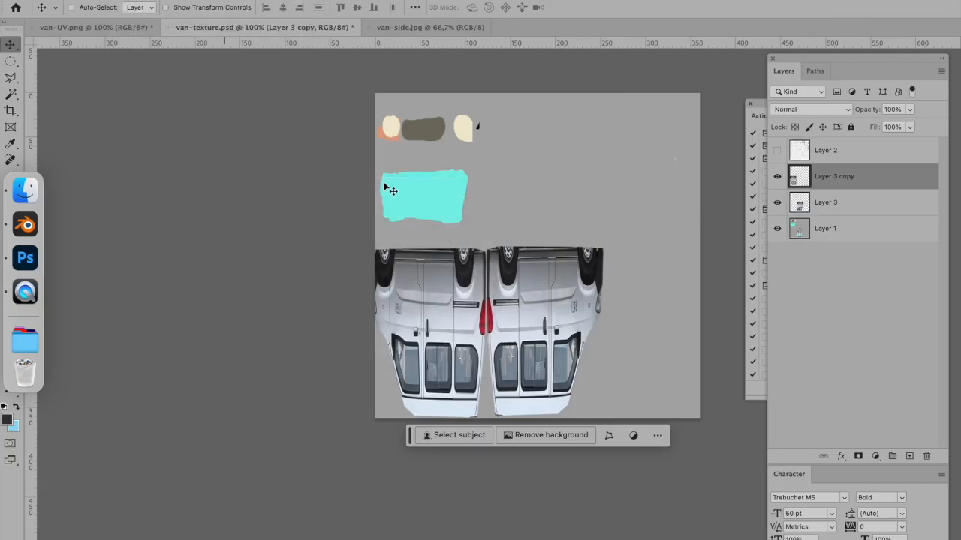
pyautogui.scroll(-10, 683, 296)
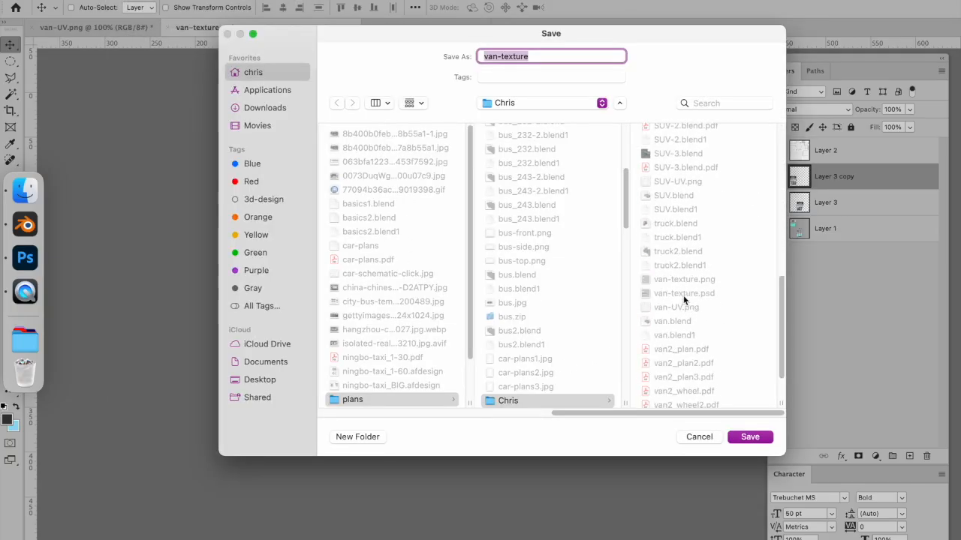
pyautogui.scroll(-3, 683, 295)
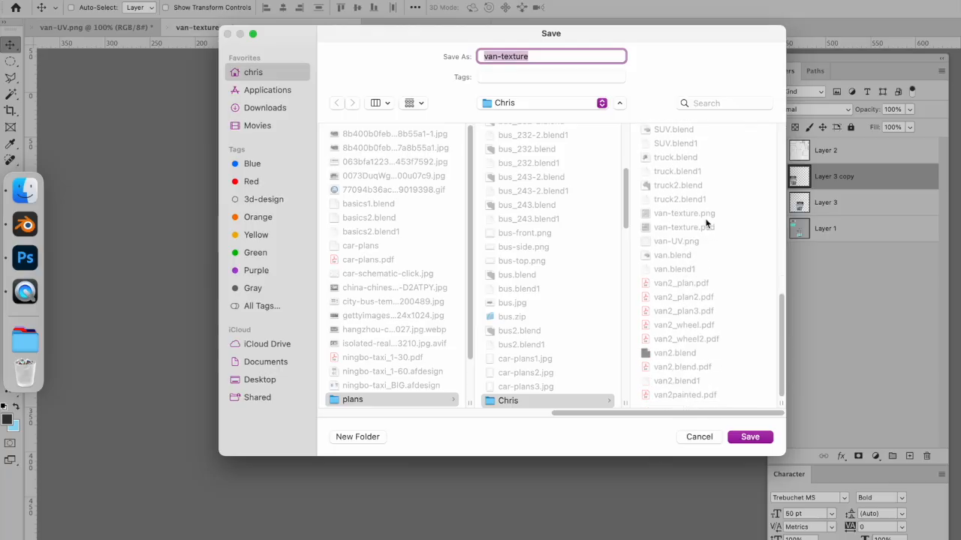
pyautogui.click(750, 438)
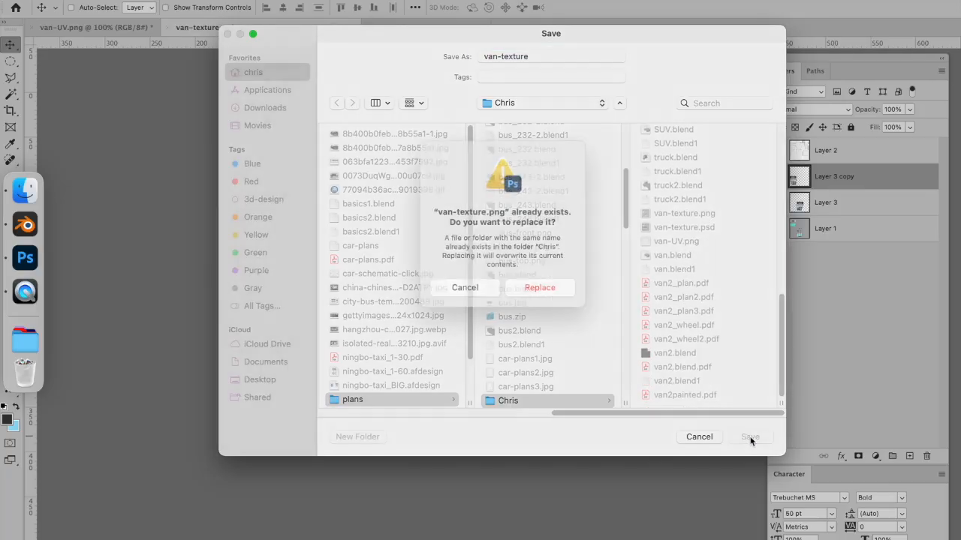
pyautogui.click(539, 304)
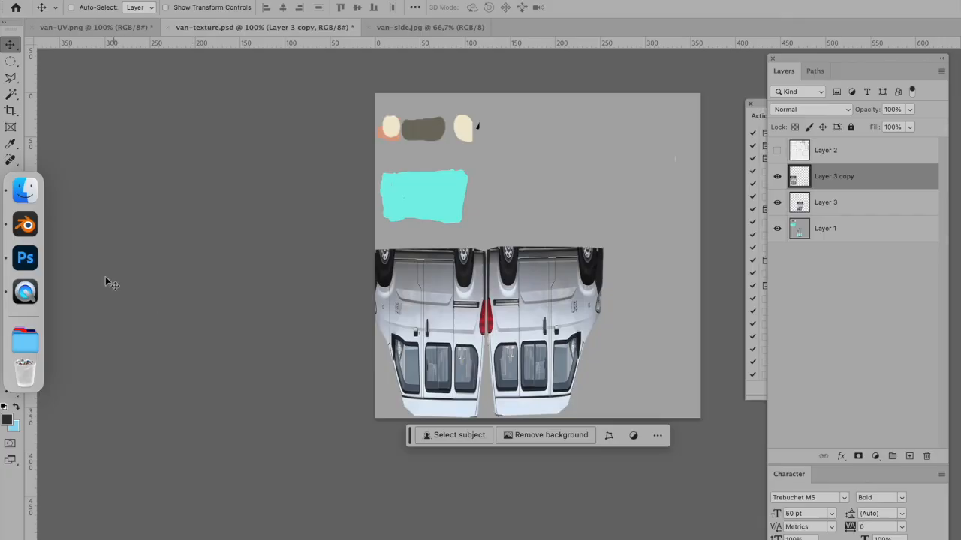
# Step: Switch to Blender and reload the van-texture image so the van model uses the new side photos
pyautogui.click(33, 216)
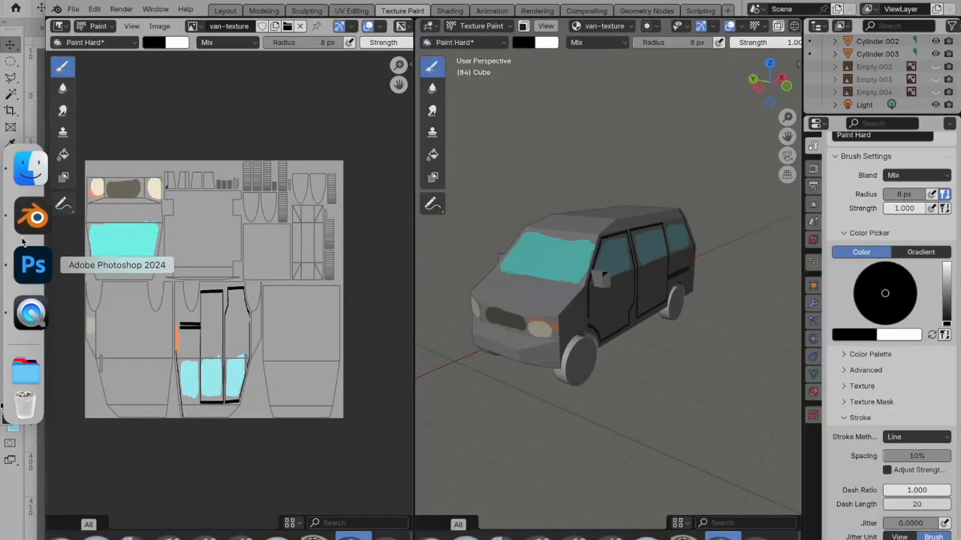
pyautogui.click(165, 26)
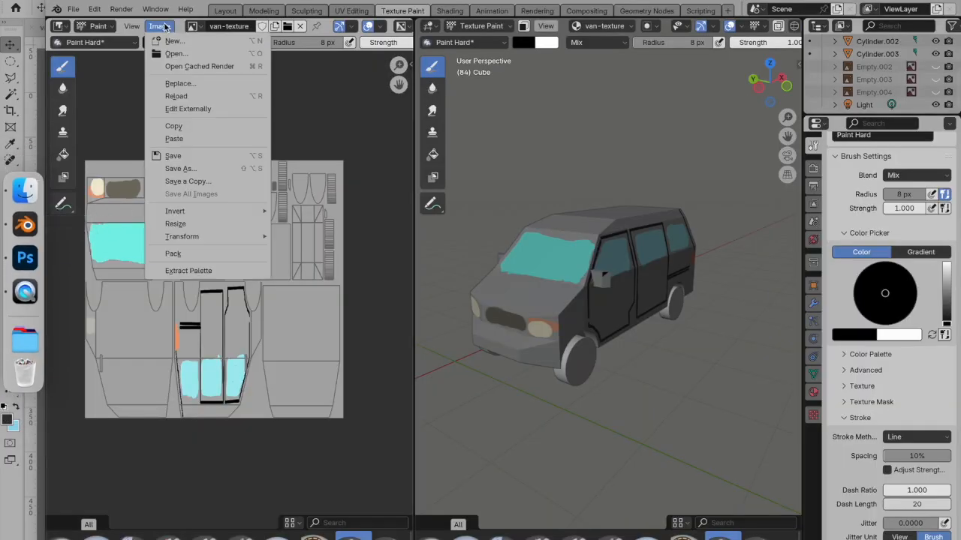
pyautogui.click(179, 93)
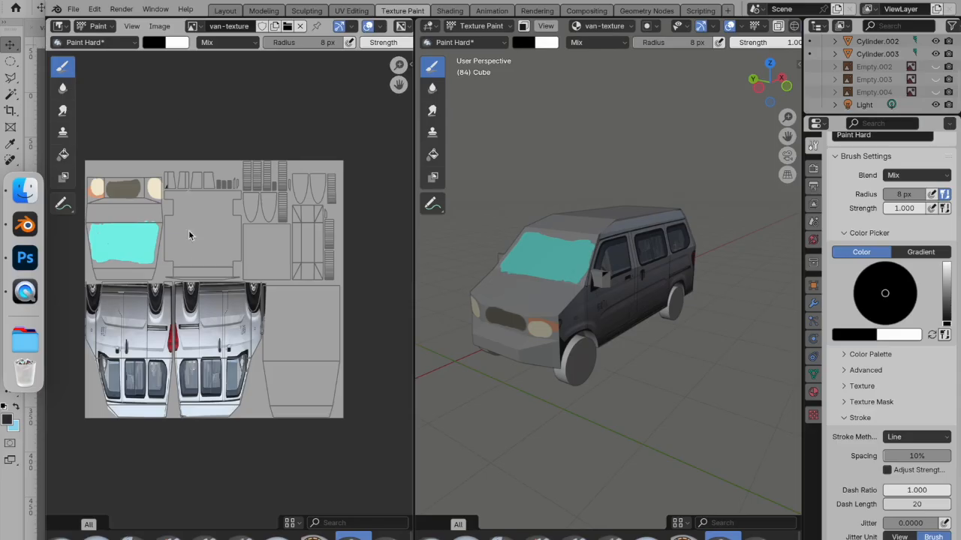
pyautogui.moveTo(651, 291); pyautogui.dragTo(605, 331, button='middle')
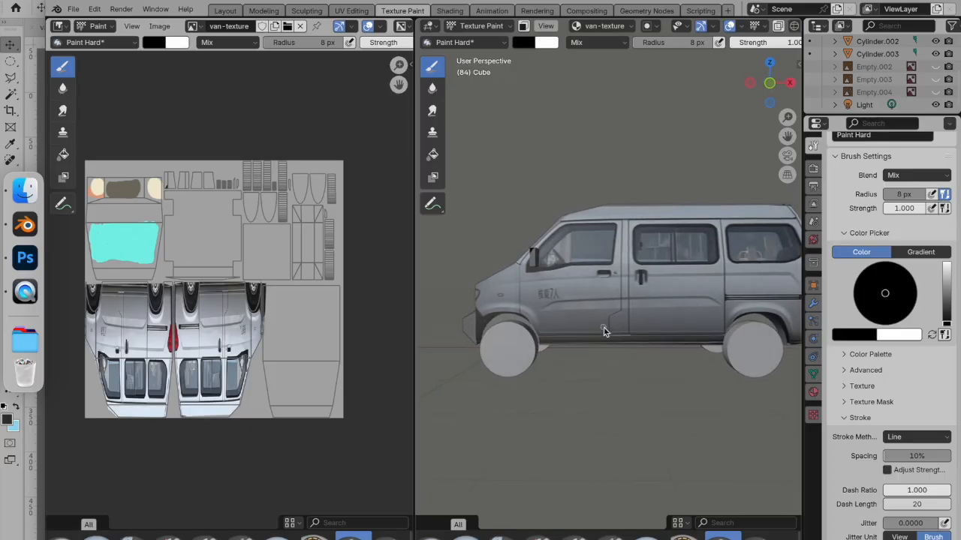
# Step: Open the recent project bus2.blend and inspect the bus model from the side
pyautogui.click(75, 10)
pyautogui.moveTo(78, 49)
pyautogui.click(73, 9)
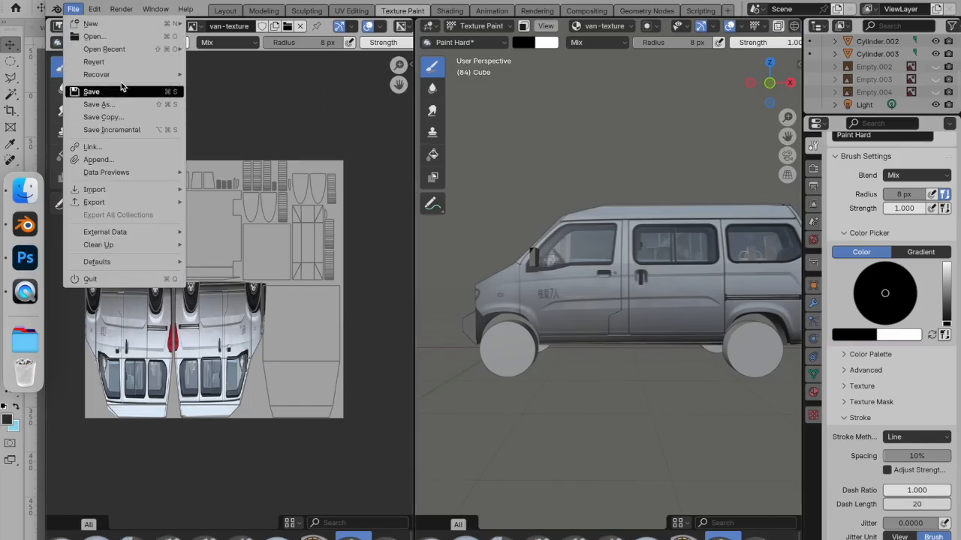
pyautogui.moveTo(120, 51)
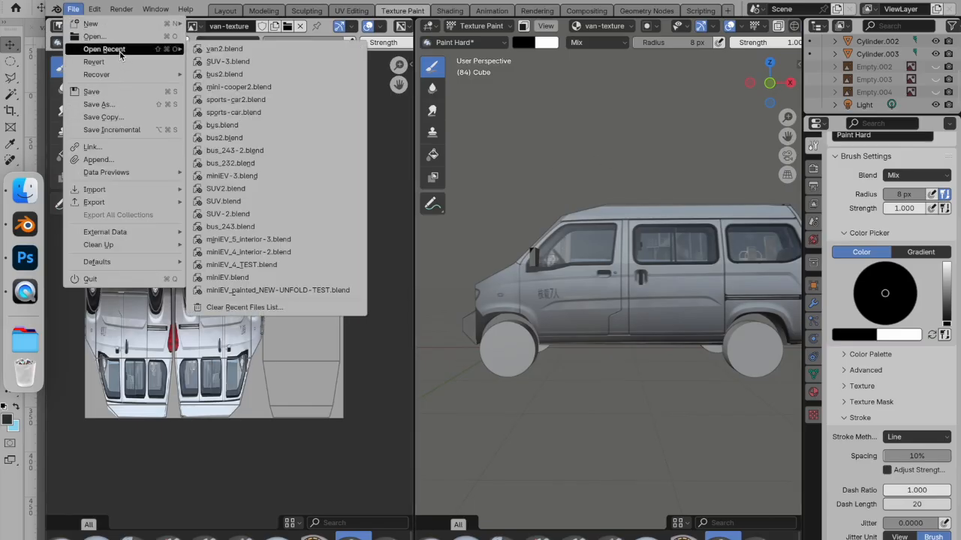
pyautogui.click(226, 75)
pyautogui.moveTo(369, 205); pyautogui.dragTo(311, 247, button='middle')
pyautogui.scroll(-3, 476, 252)
pyautogui.scroll(2, 476, 252)
pyautogui.moveTo(388, 255); pyautogui.dragTo(430, 203, button='middle')
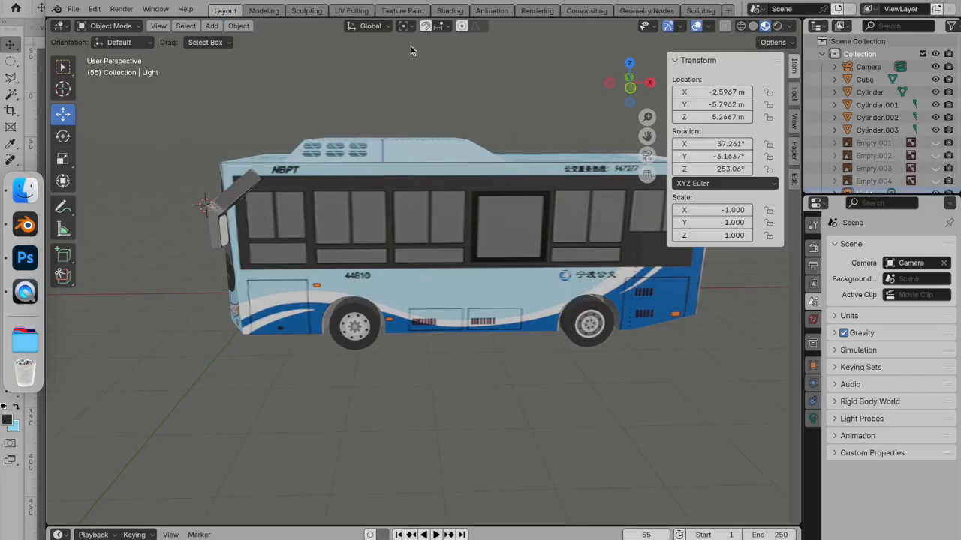
# Step: Select the bus body in the Layout workspace and display its UV texture in the Texture Paint workspace
pyautogui.click(405, 11)
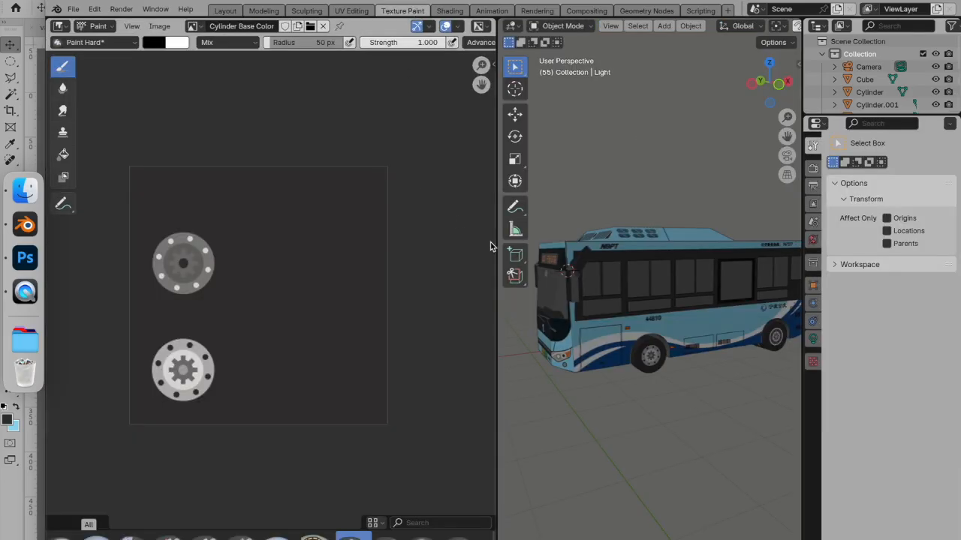
pyautogui.click(226, 11)
pyautogui.moveTo(352, 188); pyautogui.dragTo(383, 221, button='middle')
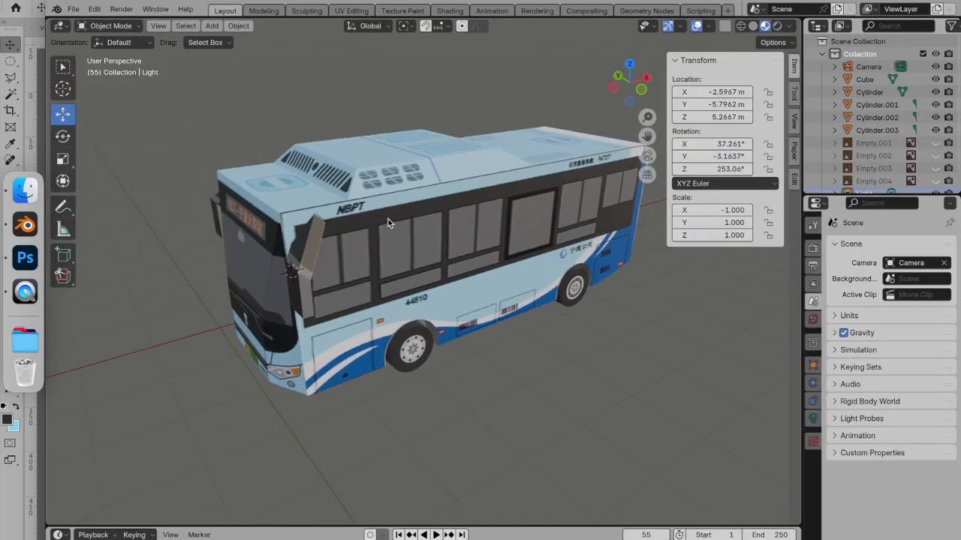
pyautogui.click(396, 230)
pyautogui.click(402, 11)
pyautogui.scroll(2, 279, 225)
pyautogui.scroll(-2, 277, 237)
pyautogui.scroll(2, 278, 243)
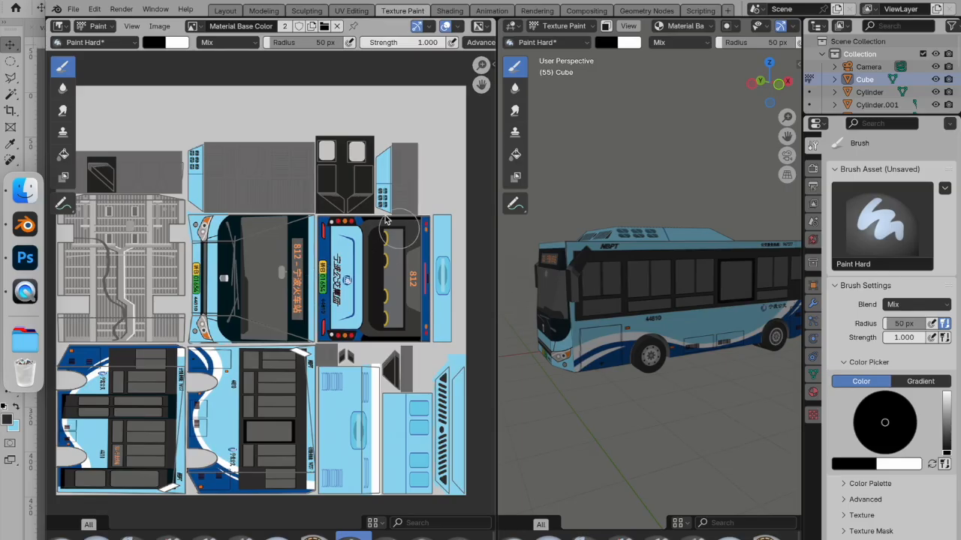
# Step: Enlarge the 3D viewport next to the texture image to give the whole bus model more room
pyautogui.moveTo(684, 271); pyautogui.dragTo(502, 116, button='middle')
pyautogui.scroll(-2, 660, 319)
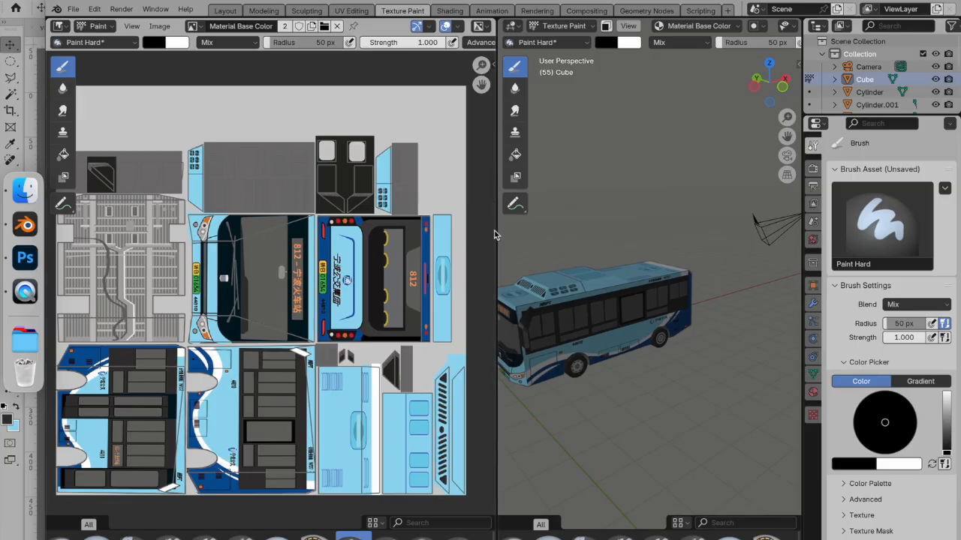
pyautogui.moveTo(497, 236); pyautogui.dragTo(340, 235)
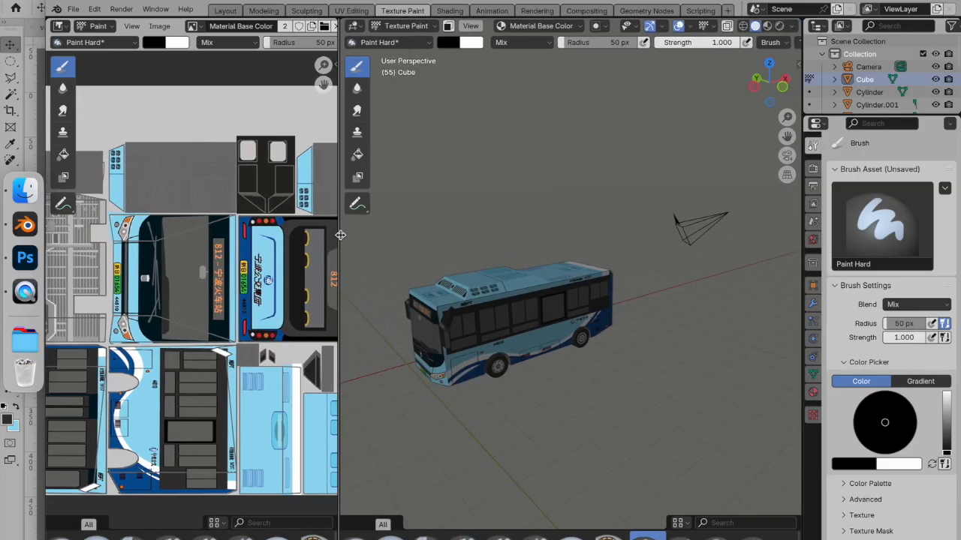
# Step: Examine the bus's front, side and roof graphics on the model and compare the destination sign and windscreen with the flat texture
pyautogui.moveTo(480, 296); pyautogui.dragTo(540, 192, button='middle')
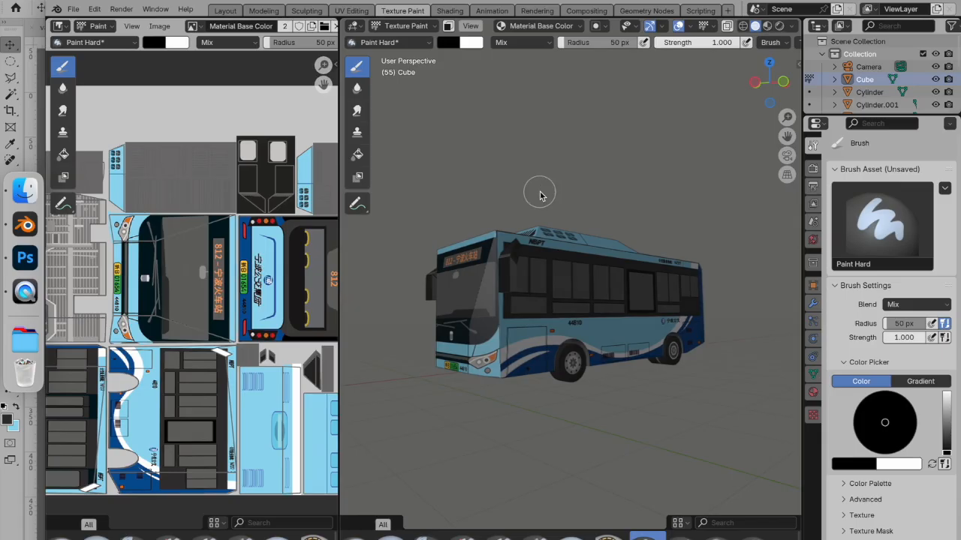
pyautogui.moveTo(519, 246); pyautogui.dragTo(414, 270, button='middle')
pyautogui.scroll(4, 247, 261)
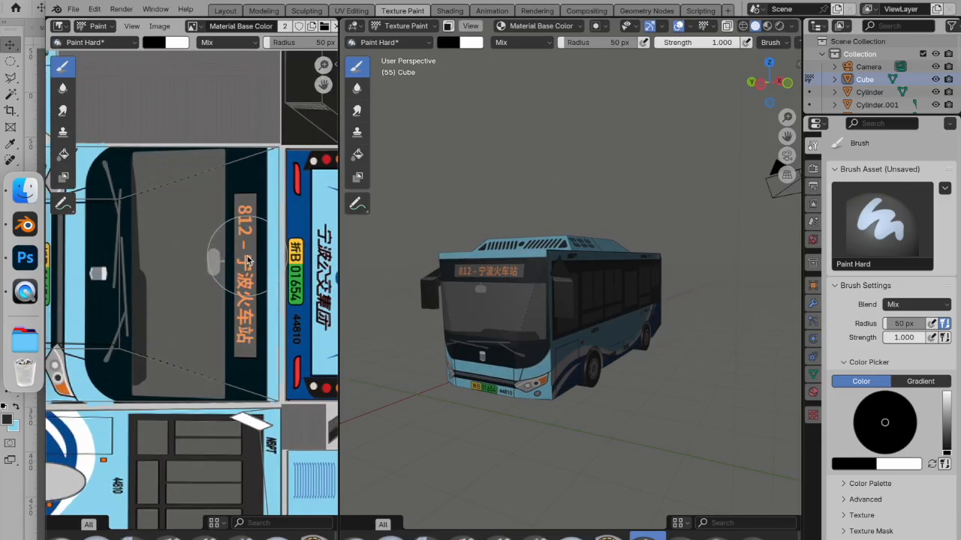
pyautogui.scroll(3, 248, 260)
pyautogui.scroll(-7, 246, 255)
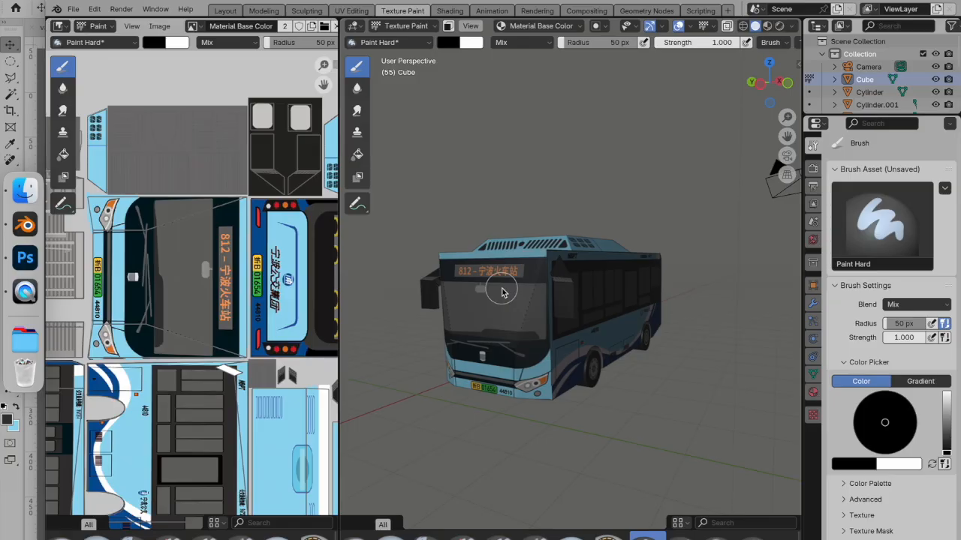
pyautogui.moveTo(501, 289); pyautogui.dragTo(458, 292, button='middle')
pyautogui.scroll(3, 498, 315)
pyautogui.scroll(-4, 515, 309)
pyautogui.moveTo(552, 288); pyautogui.dragTo(583, 284, button='middle')
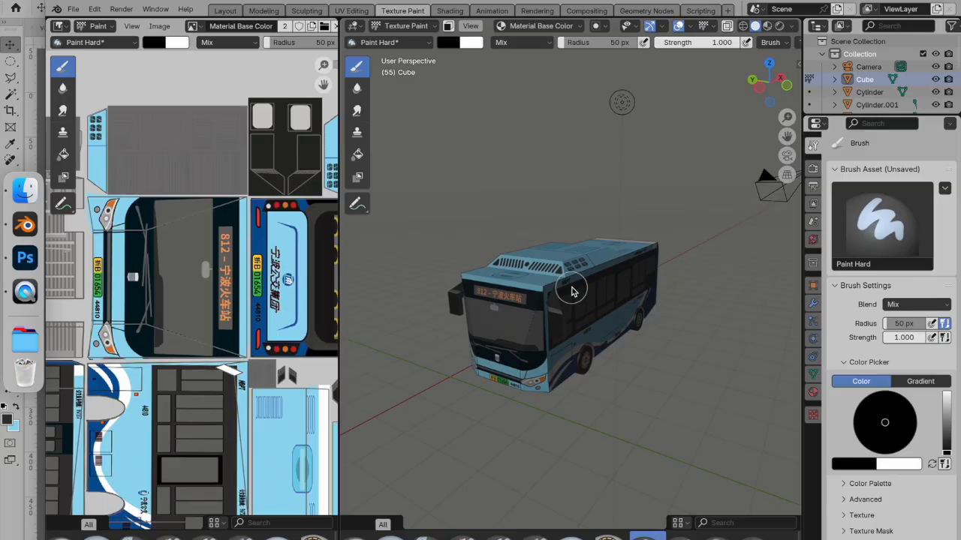
pyautogui.moveTo(572, 291); pyautogui.dragTo(558, 307, button='middle')
pyautogui.scroll(2, 553, 261)
pyautogui.scroll(-3, 552, 266)
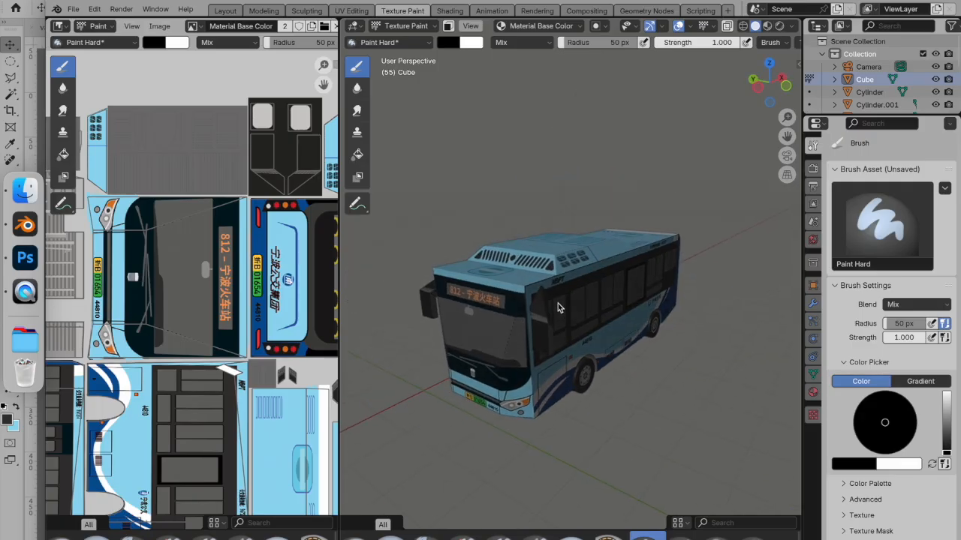